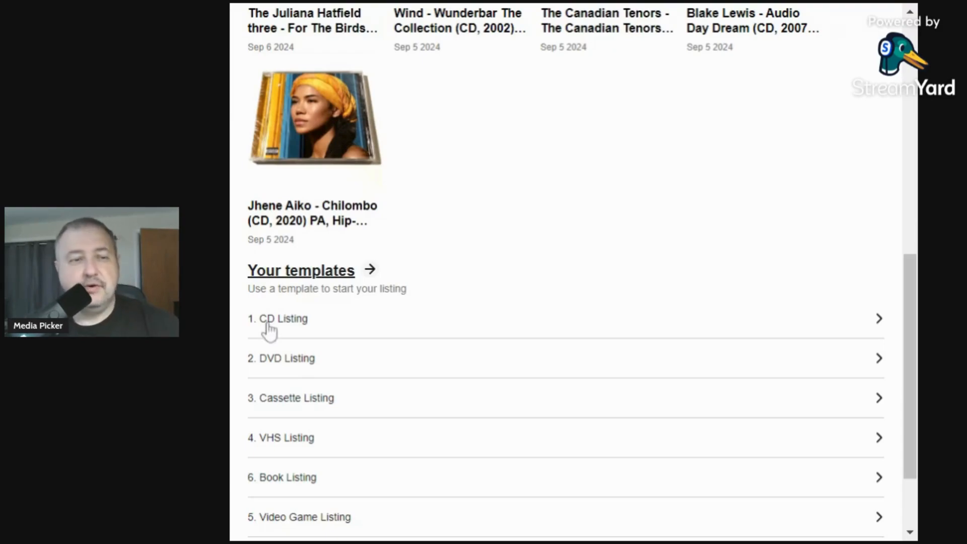
Start a listing from the CD Listing template and upload the five photos of the Chi-Lites CD
left_click(284, 334)
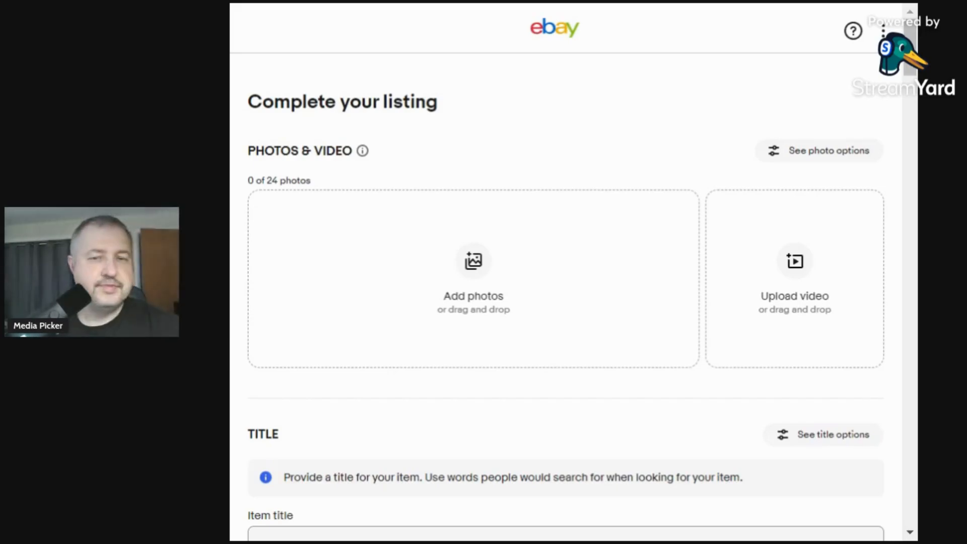
left_click(468, 265)
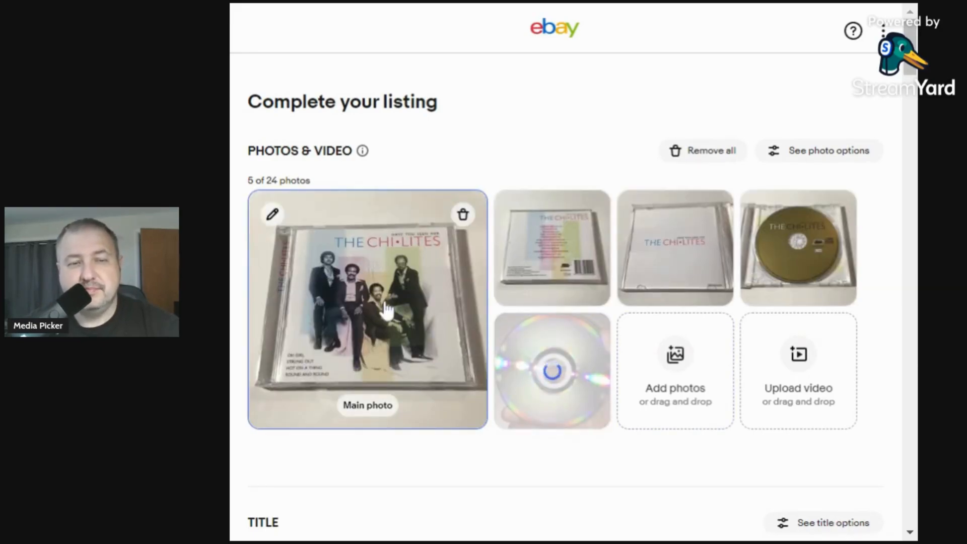
Edit the main front-cover photo, setting contrast to 18 and brightness to 22, and save the adjustment
left_click(385, 307)
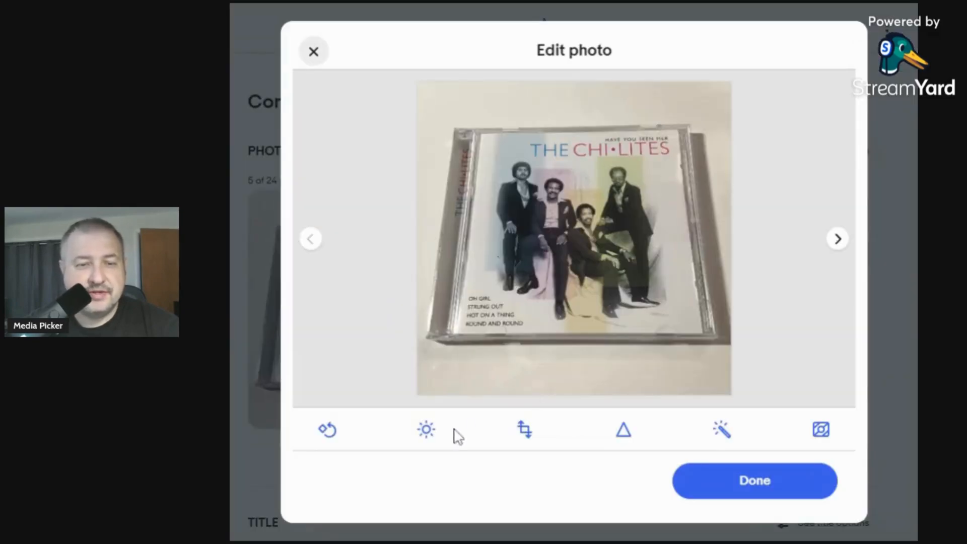
left_click(427, 431)
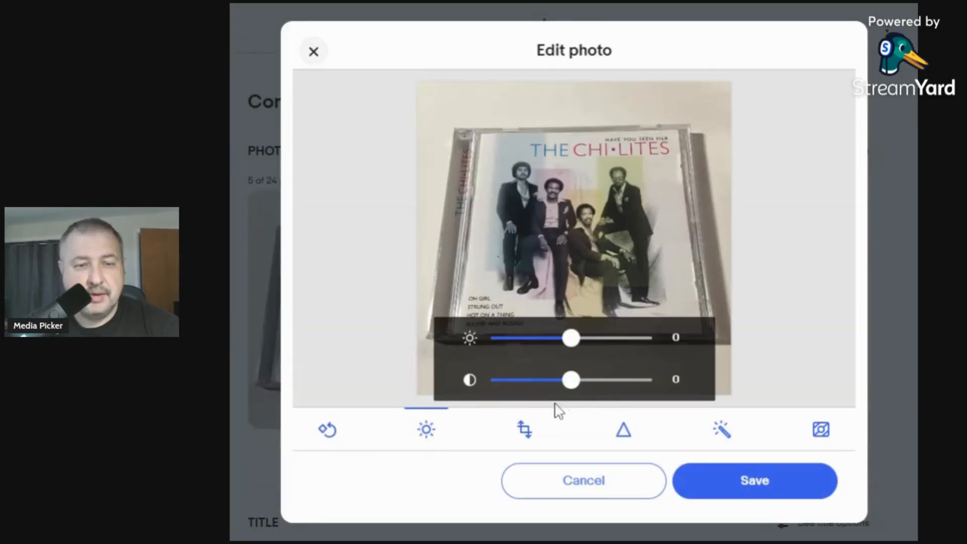
left_click(588, 381)
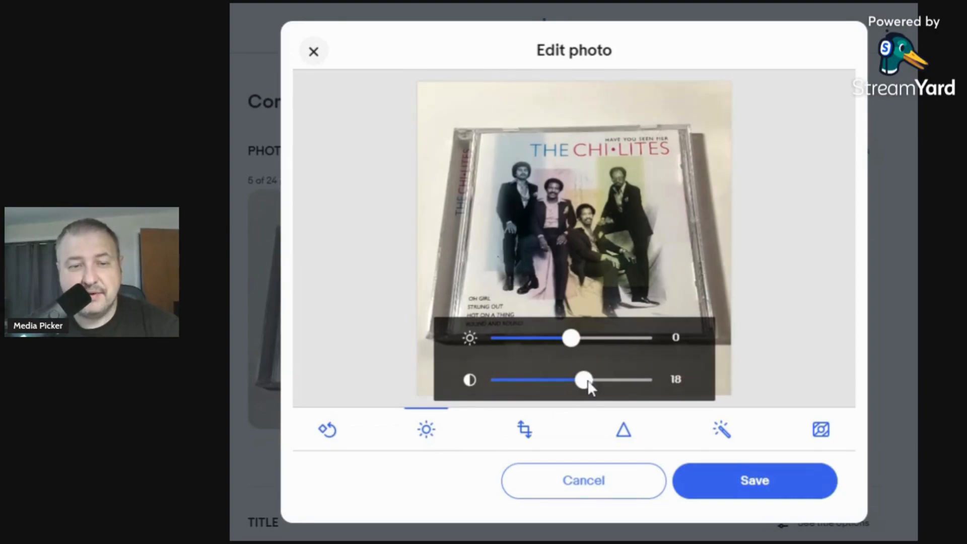
left_click(587, 336)
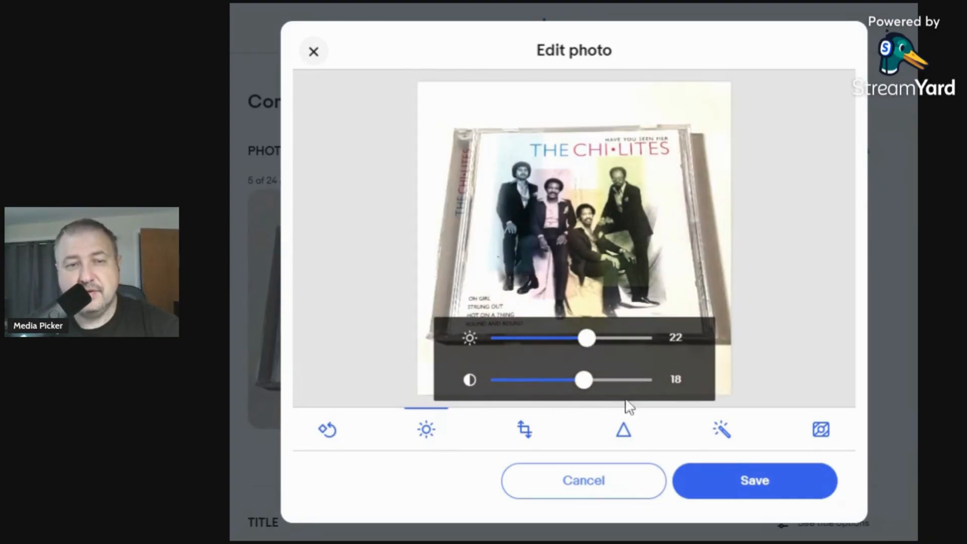
left_click(740, 477)
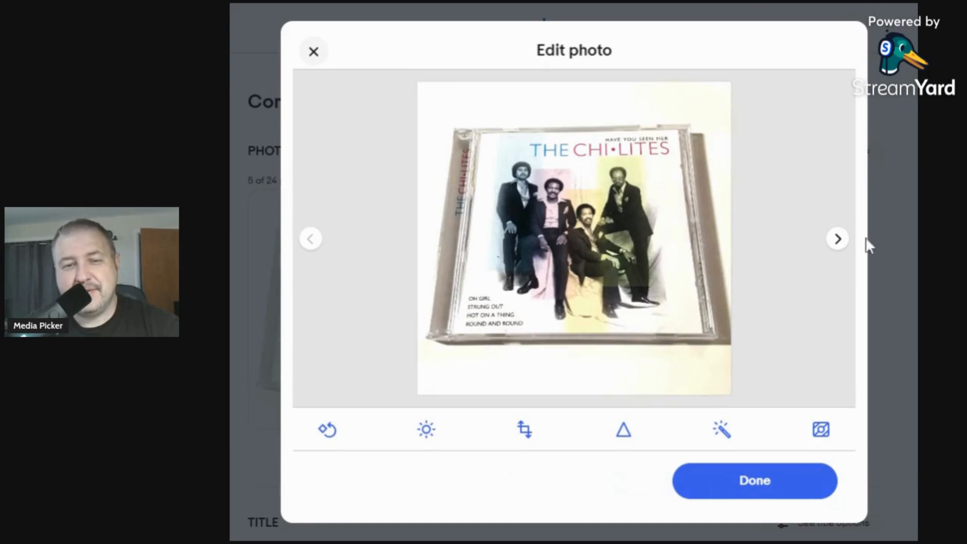
Adjust the back-cover photo to contrast 22 and brightness 18, and save it
left_click(831, 245)
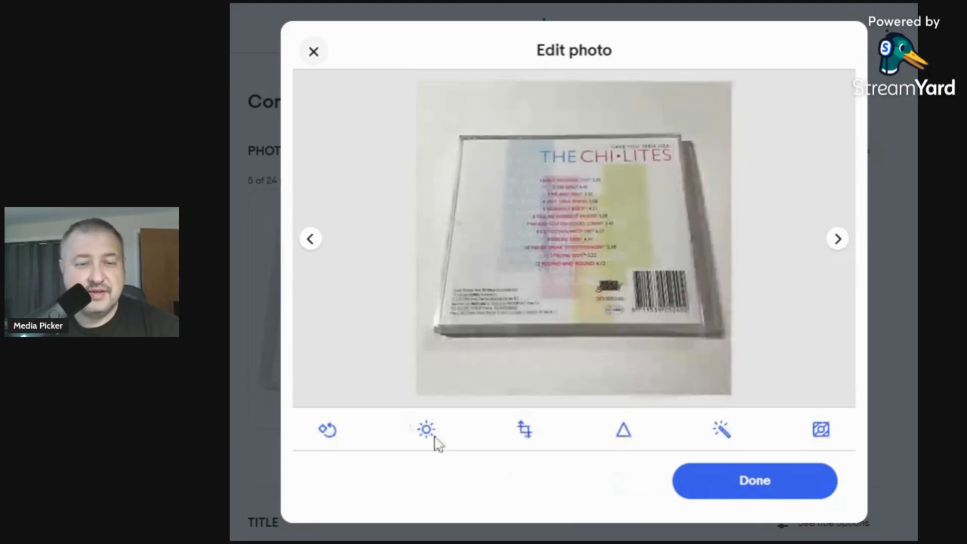
left_click(427, 430)
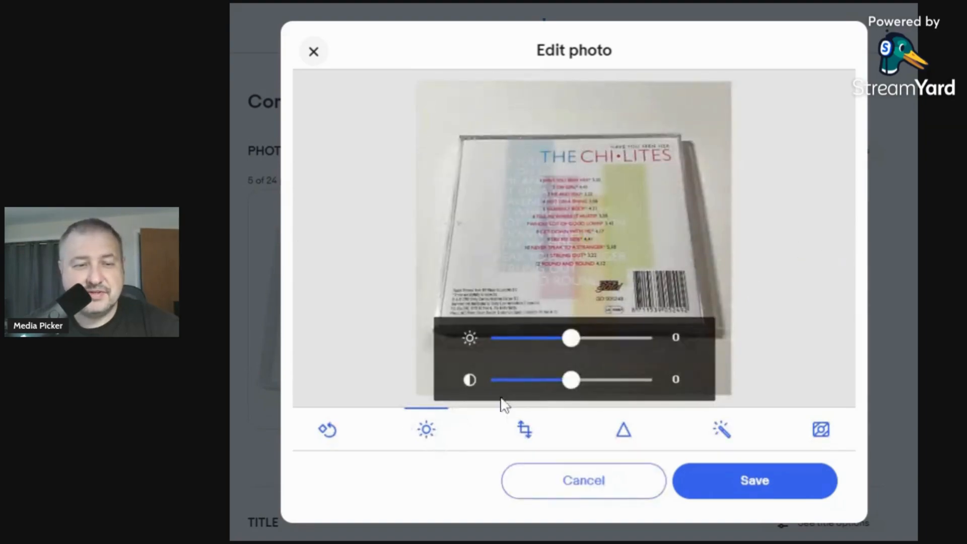
left_click(589, 380)
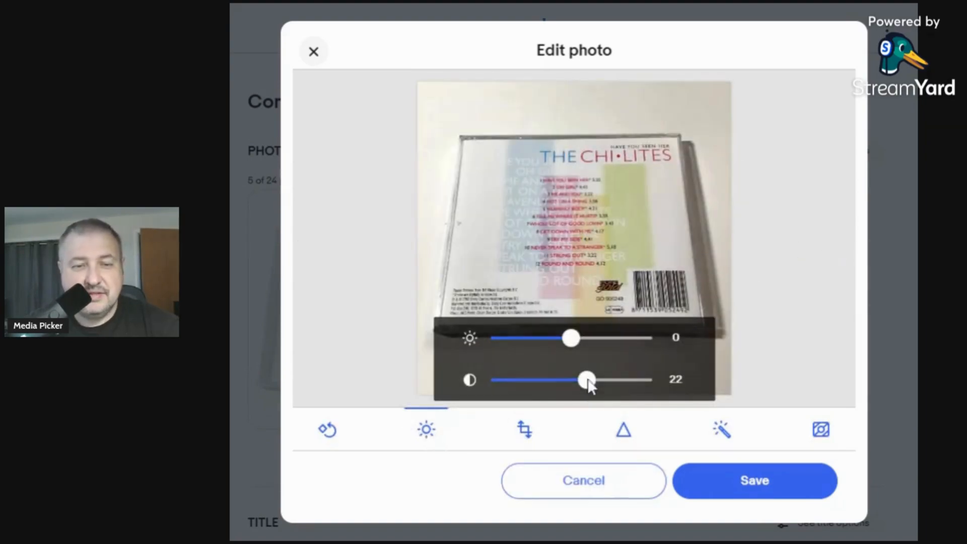
left_click(586, 337)
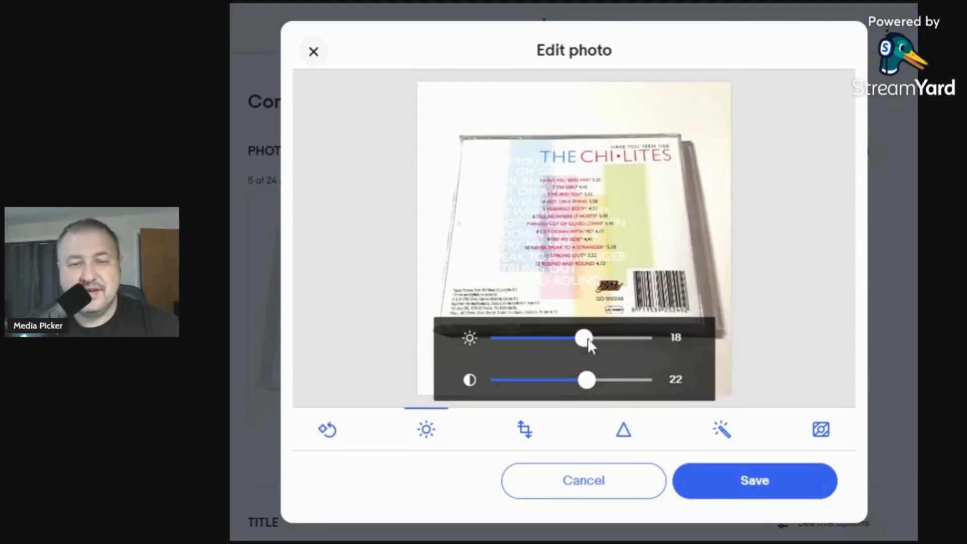
left_click(701, 493)
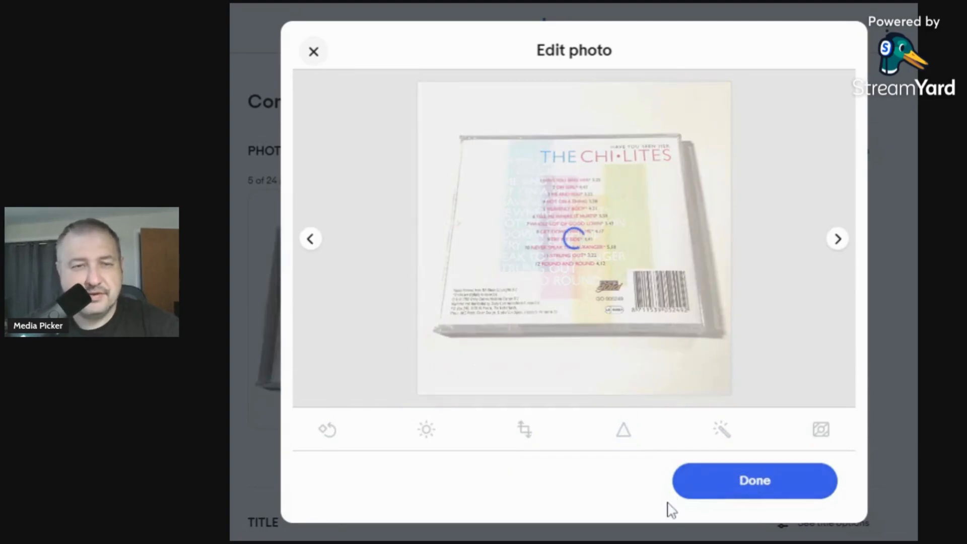
Set the contrast of the open-case photo without the disc to 22, raise its brightness slightly, and save it
left_click(841, 240)
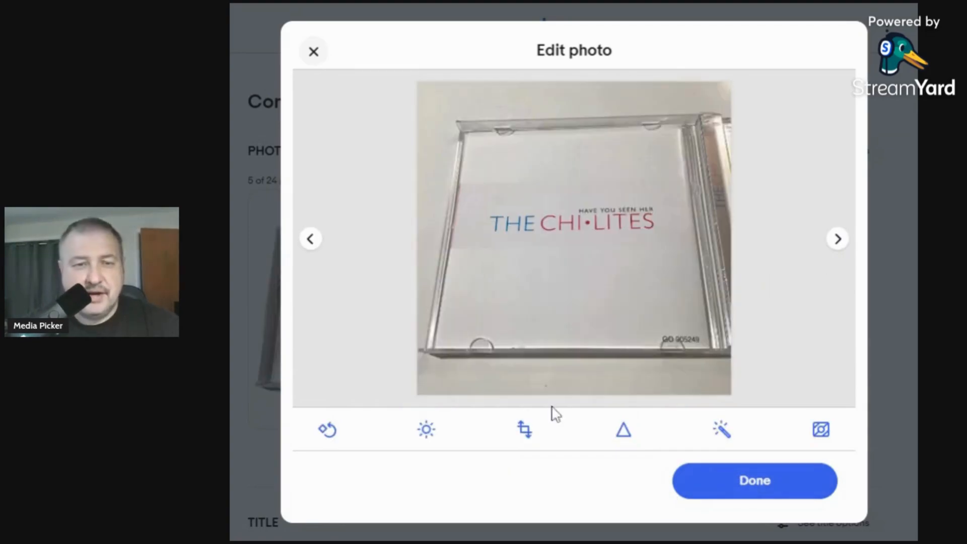
left_click(429, 432)
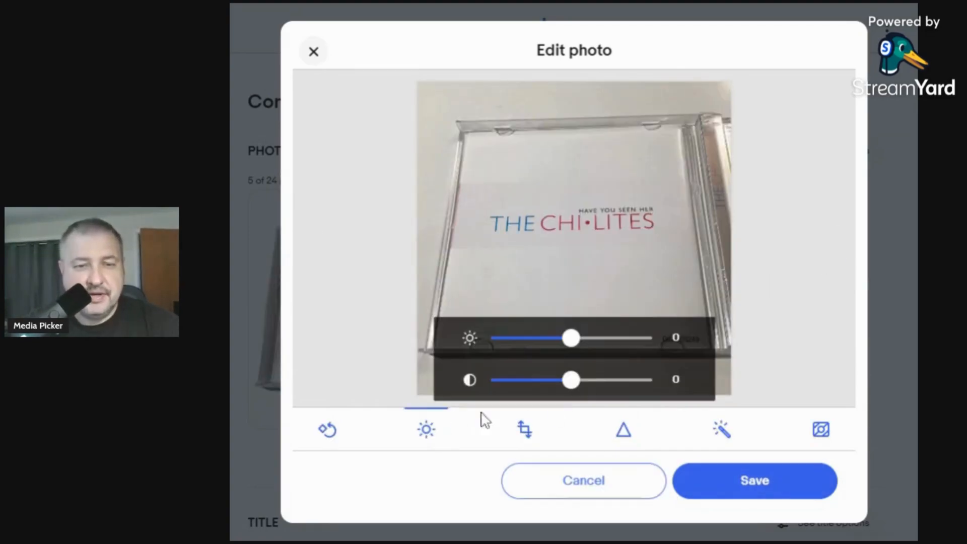
left_click(588, 381)
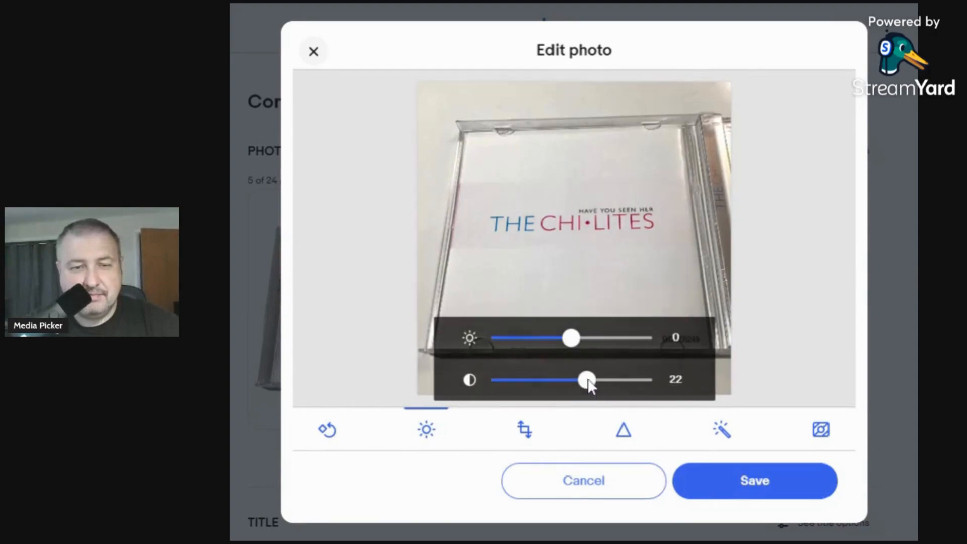
left_click(589, 343)
left_click(719, 479)
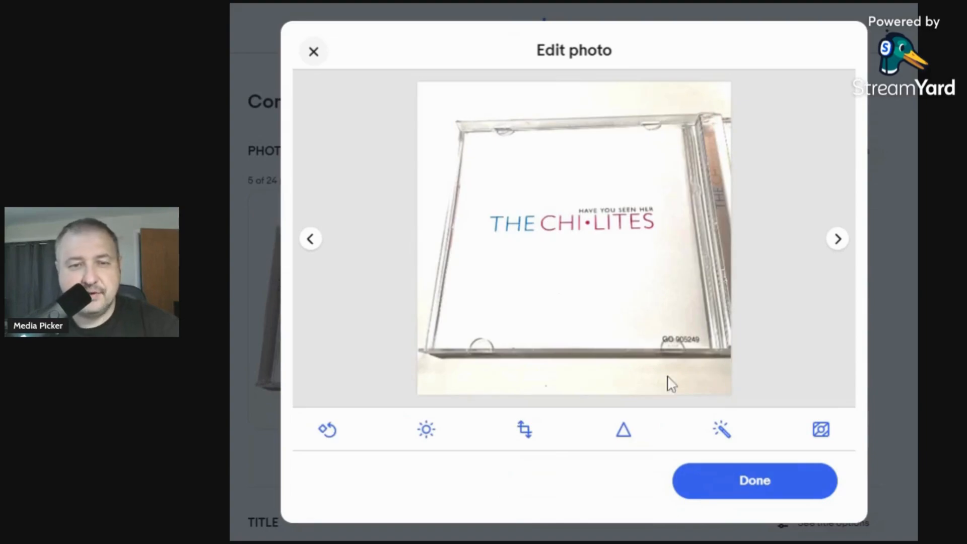
Set the gold disc photo's contrast to 20, brighten it slightly and save, then finish photo editing with the disc-underside photo unadjusted
left_click(836, 243)
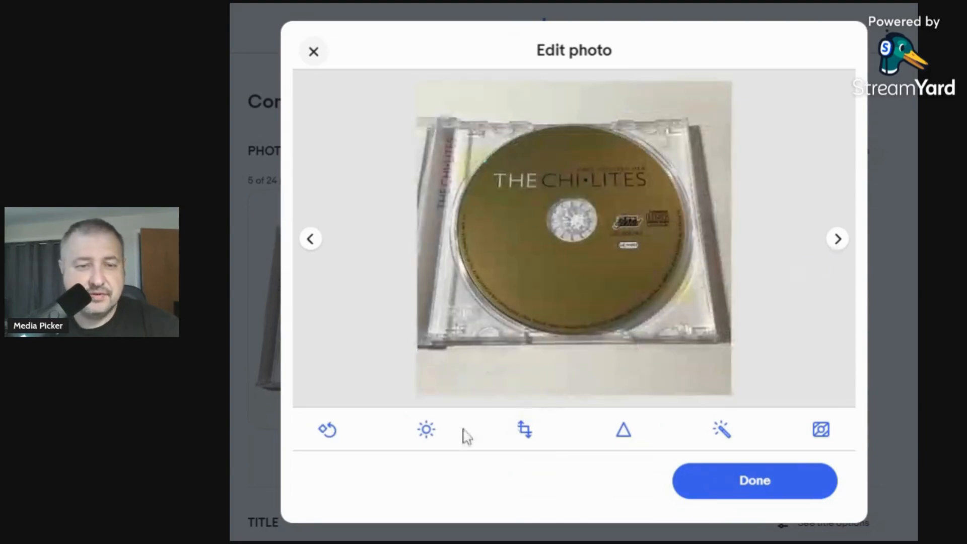
left_click(430, 433)
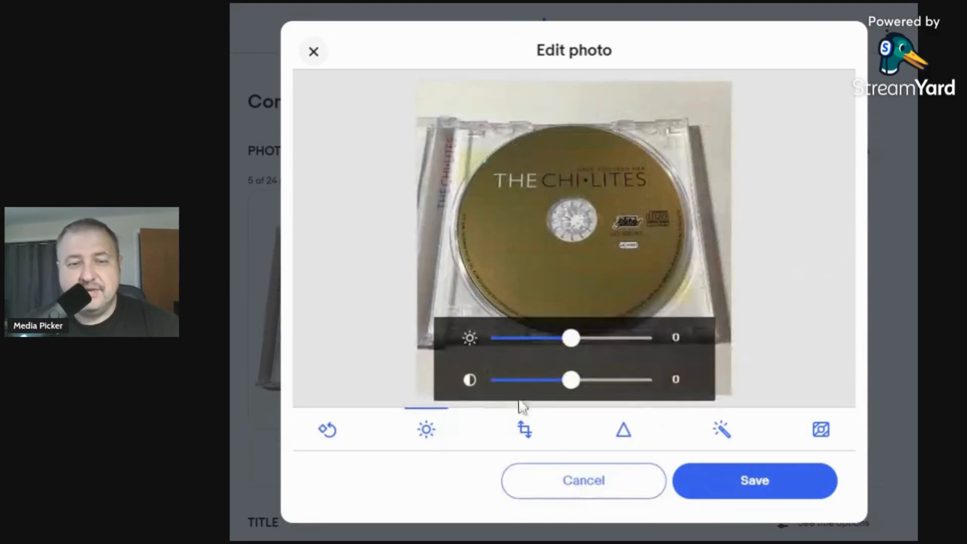
left_click(588, 381)
left_click(587, 338)
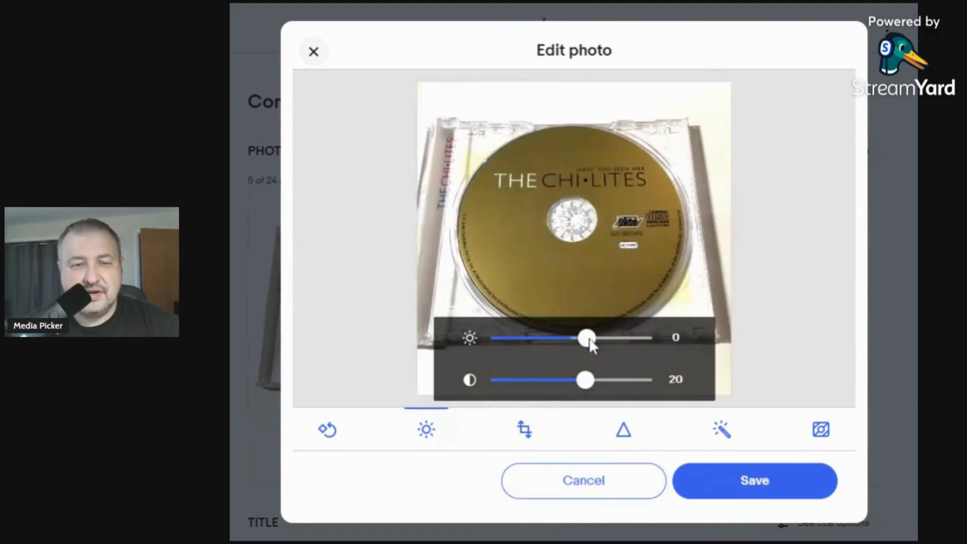
left_click(715, 476)
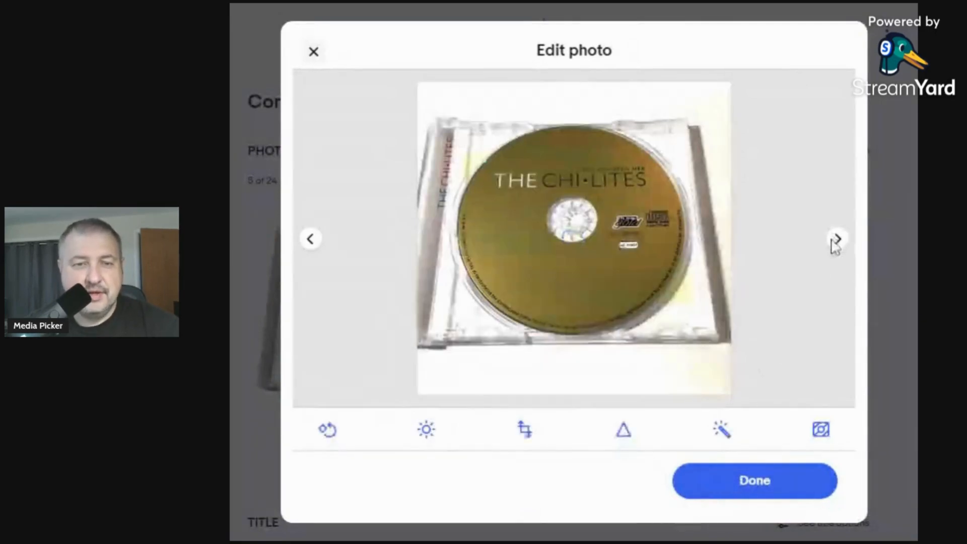
left_click(837, 239)
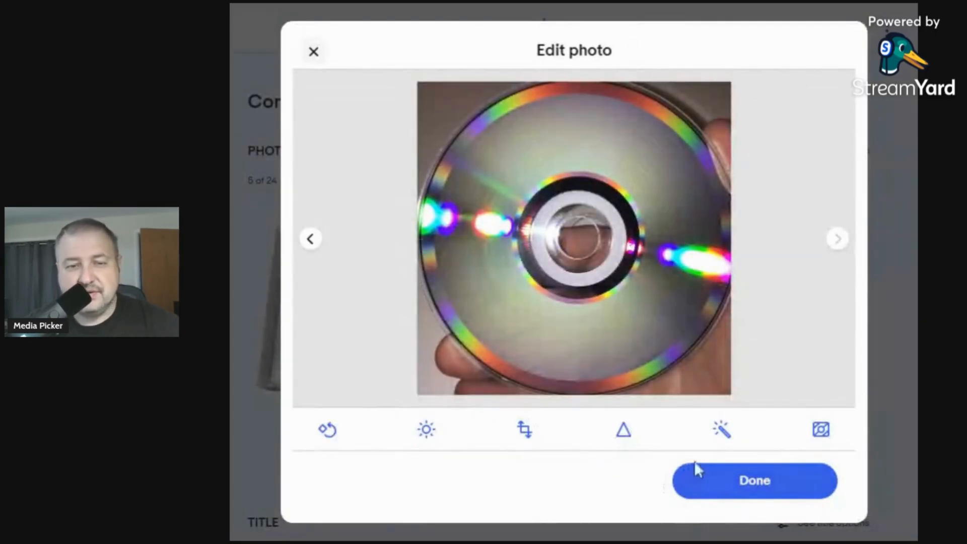
left_click(733, 480)
Enter "The Chi-Lites - Have You Seen Her (CD, 2002)" as the item title
scroll(454, 378, "down", 5)
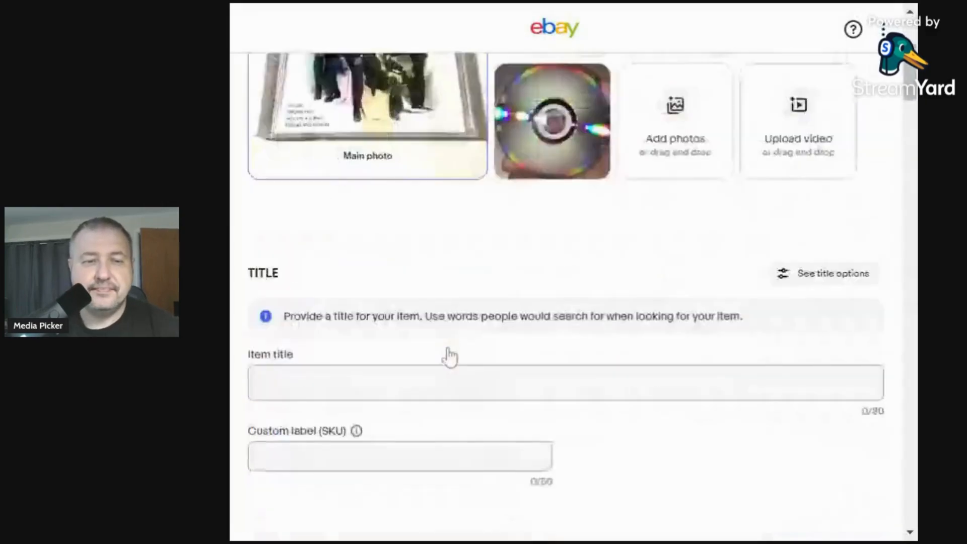
left_click(466, 258)
type("T")
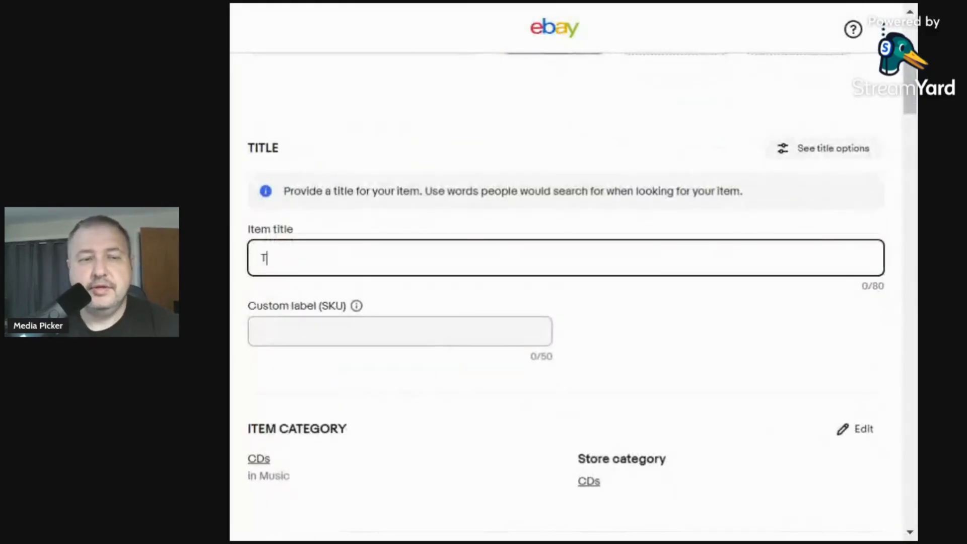
type("he Ch")
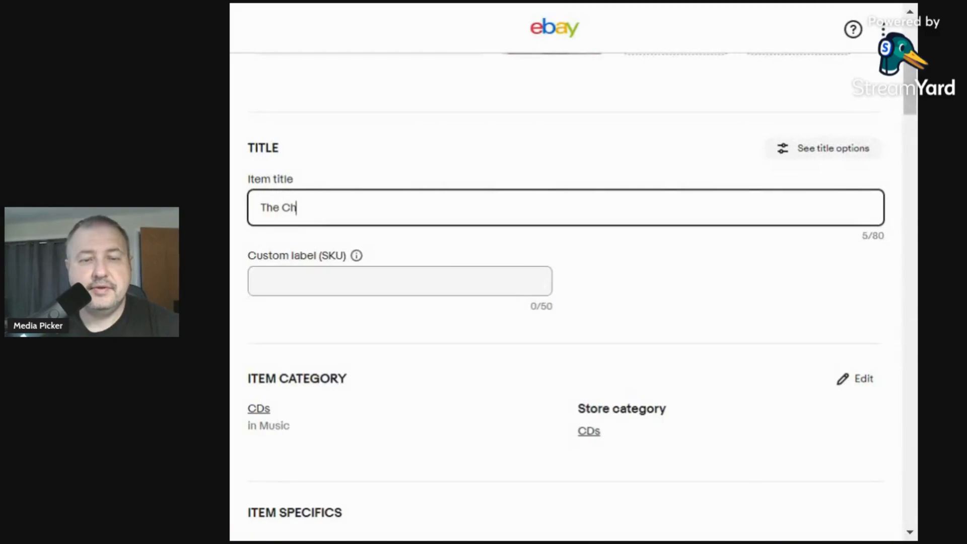
type("i-L")
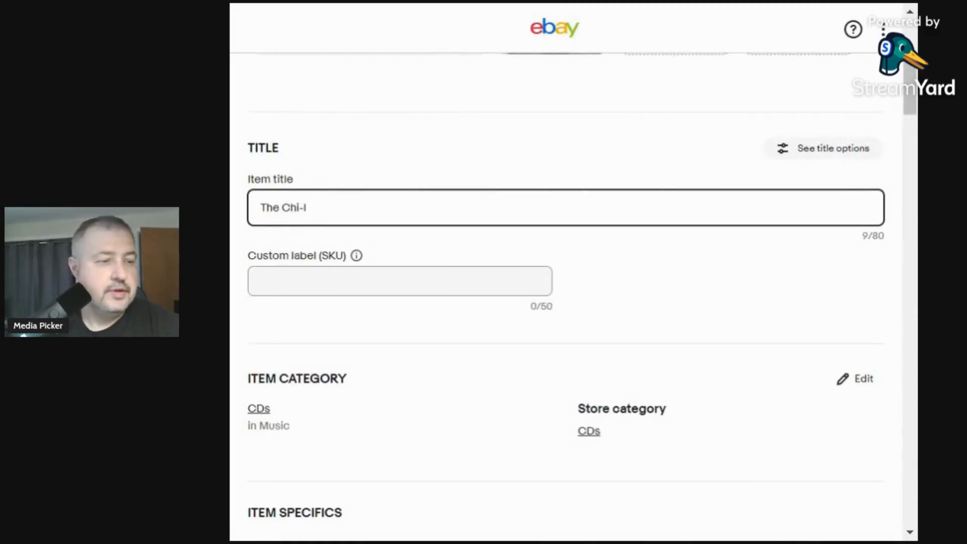
type("i")
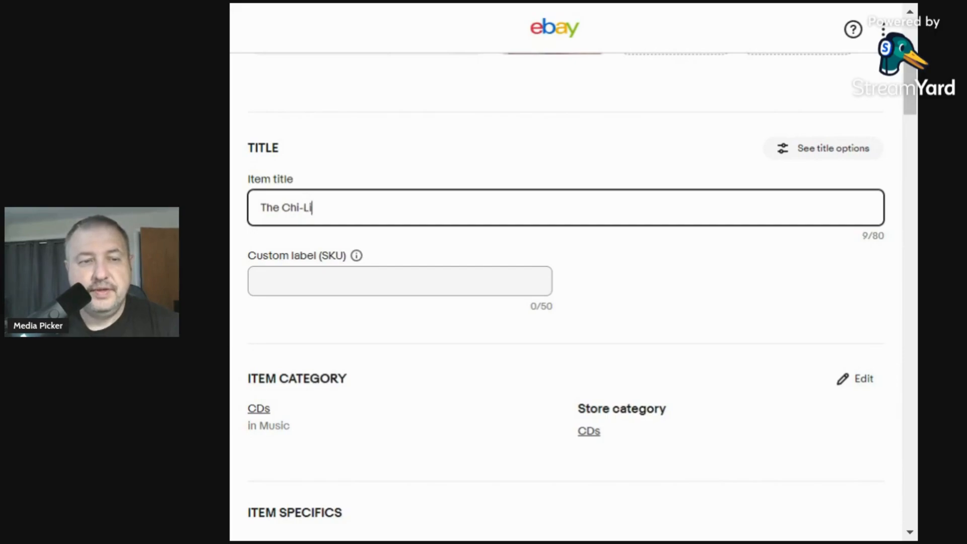
type("tes")
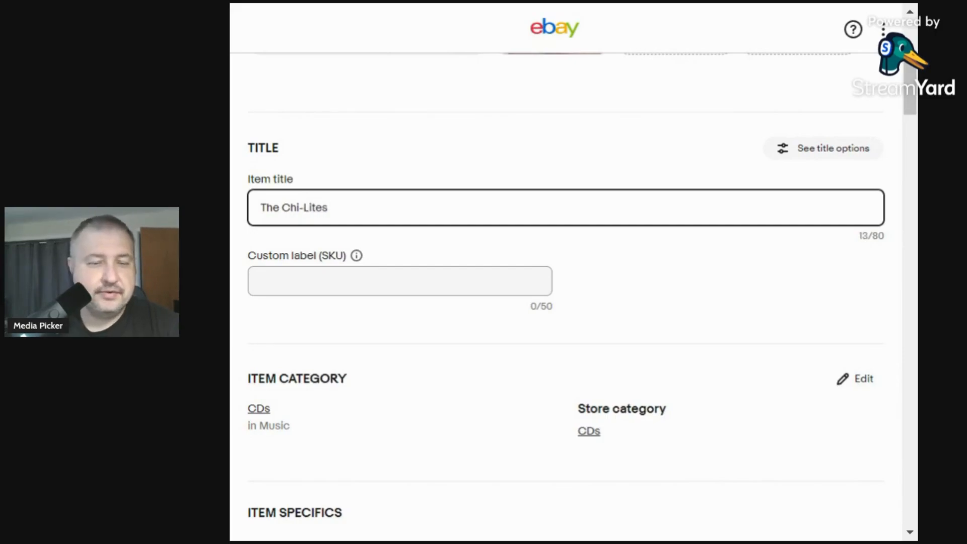
type(" -")
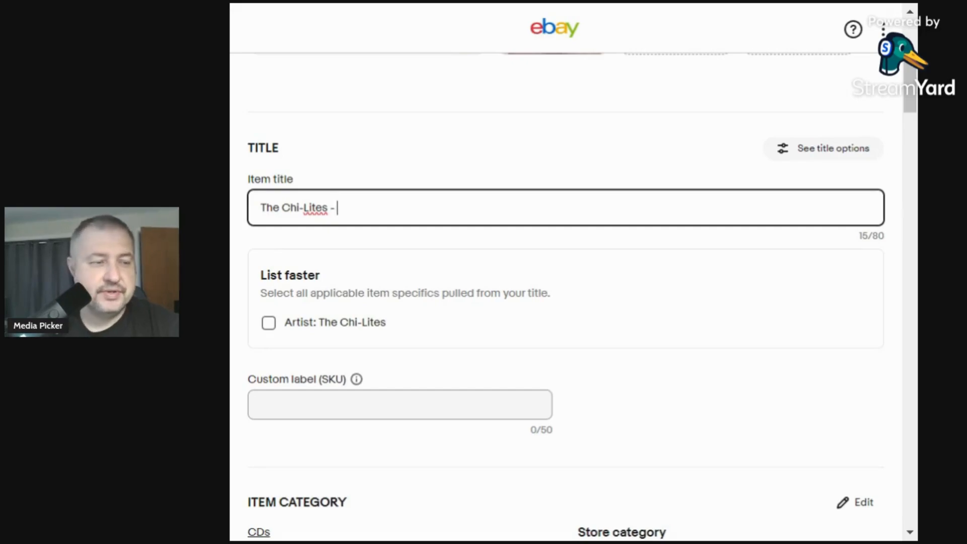
type("Have ")
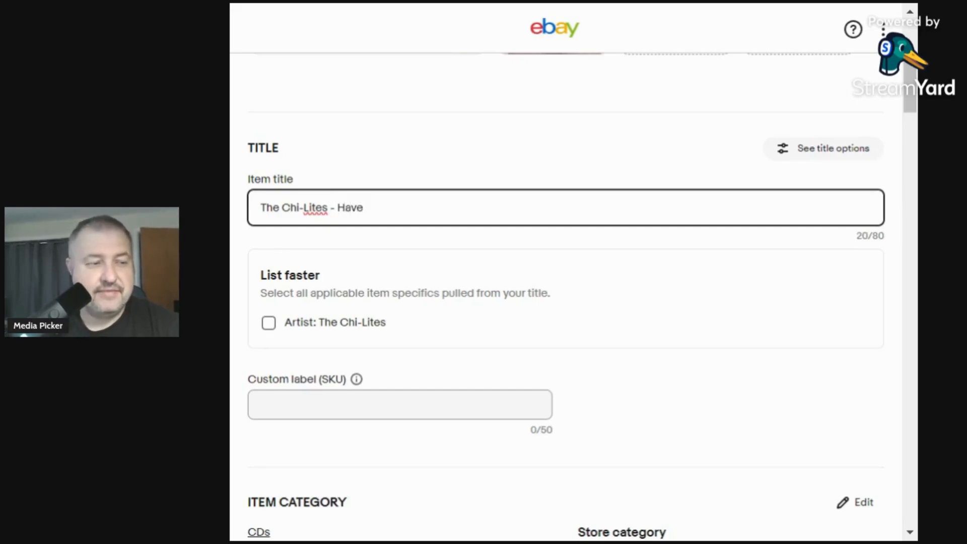
type("You")
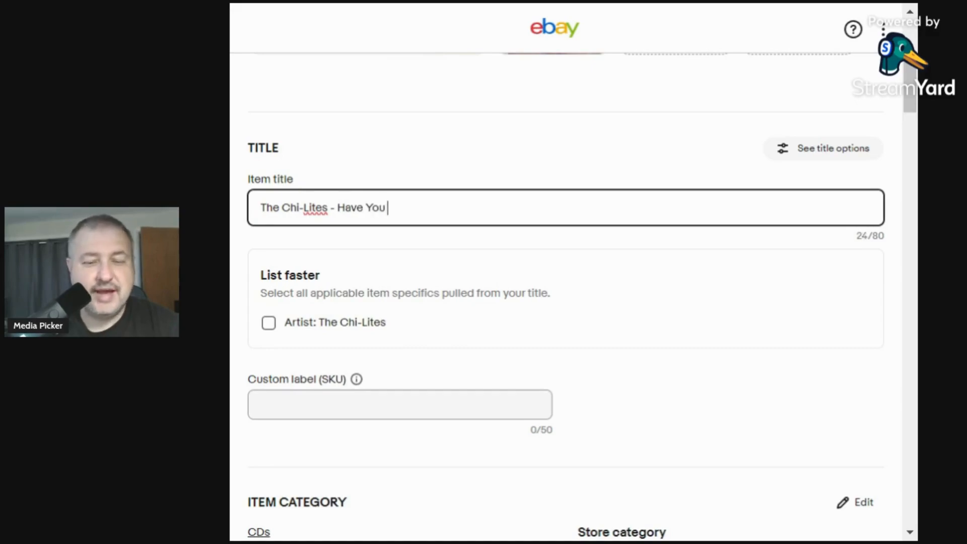
type(" Seen")
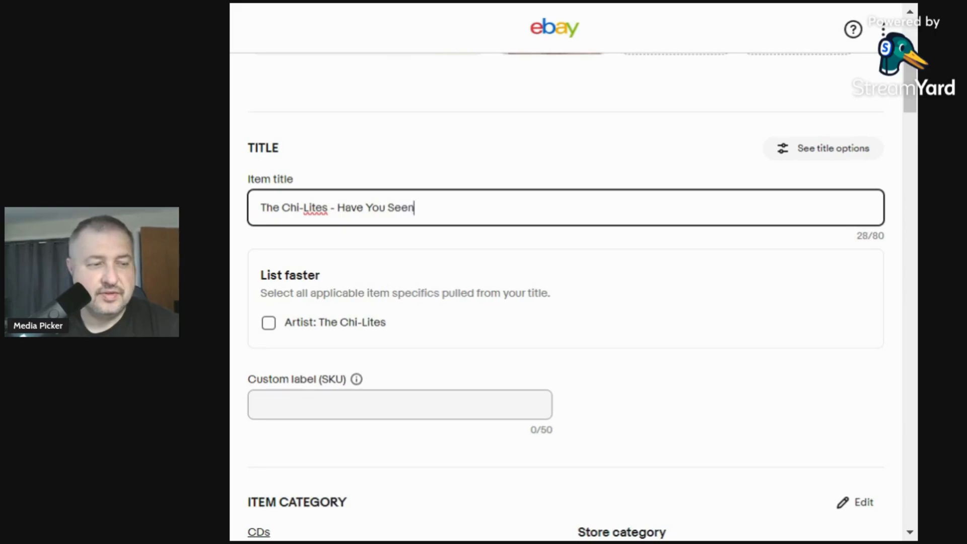
type(" Her (CD,")
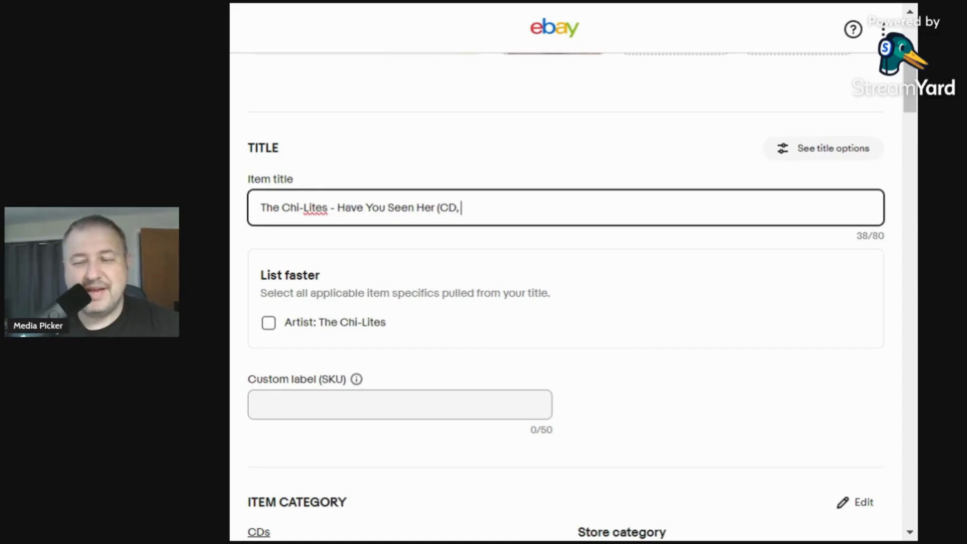
type("2002")
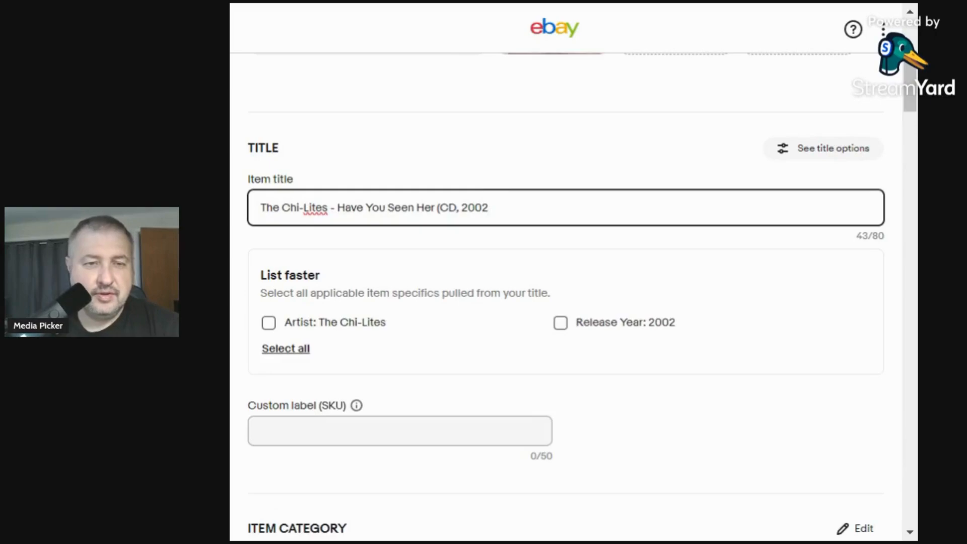
type(")")
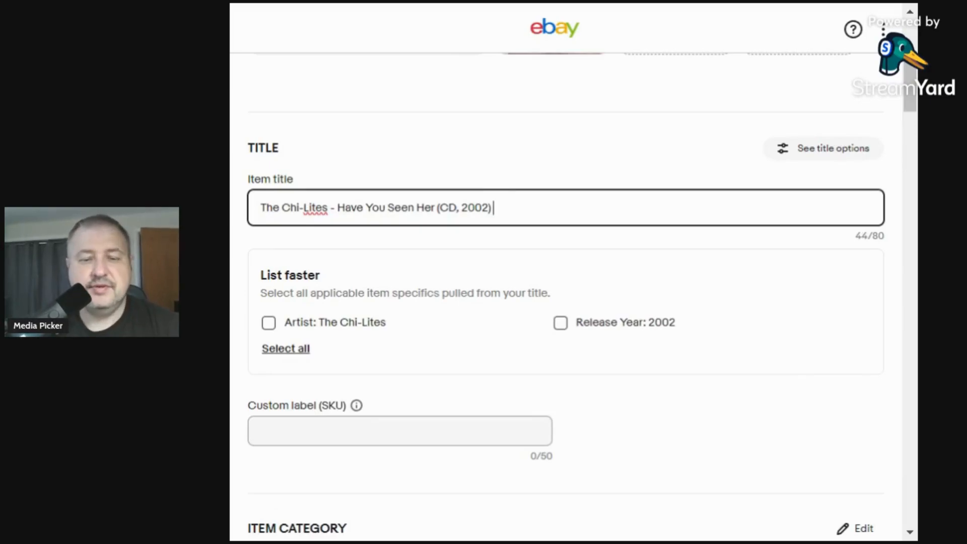
Extend the item title with the genre "R&B Soul" and the song names "Have You Seen Her, Oh Gir", up to the character limit
type(" R&B sou")
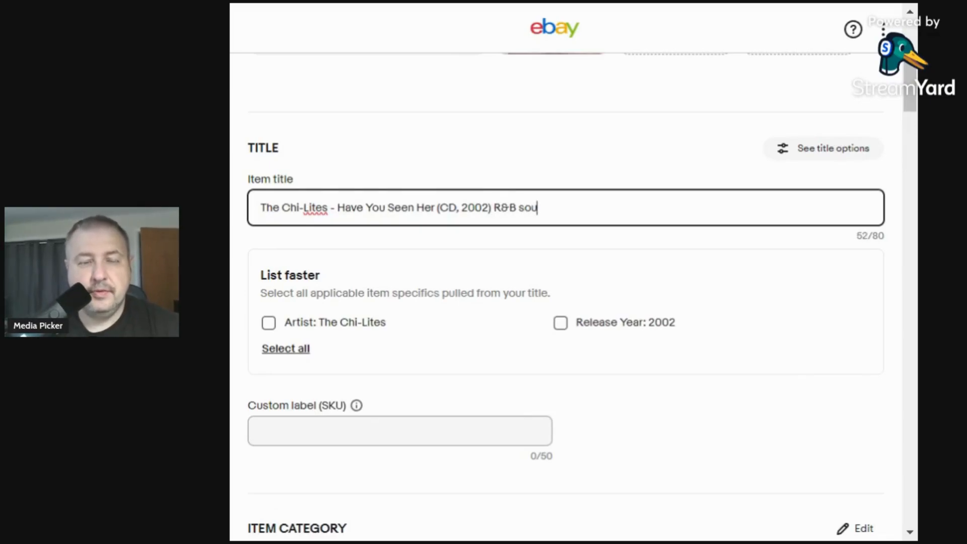
key("BackSpace")
key("BackSpace")
key("BackSpace")
type("Soul")
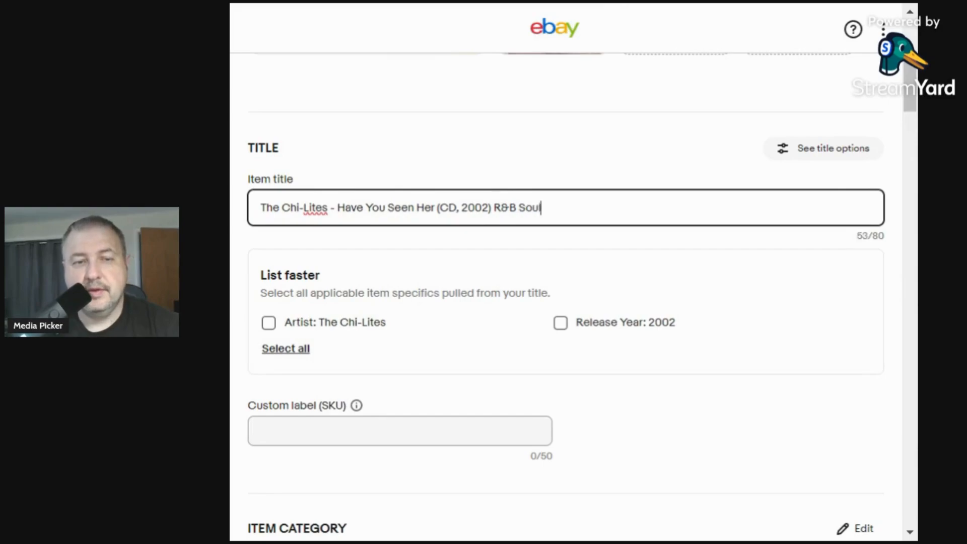
type(", Ha")
type("ve You Seen ")
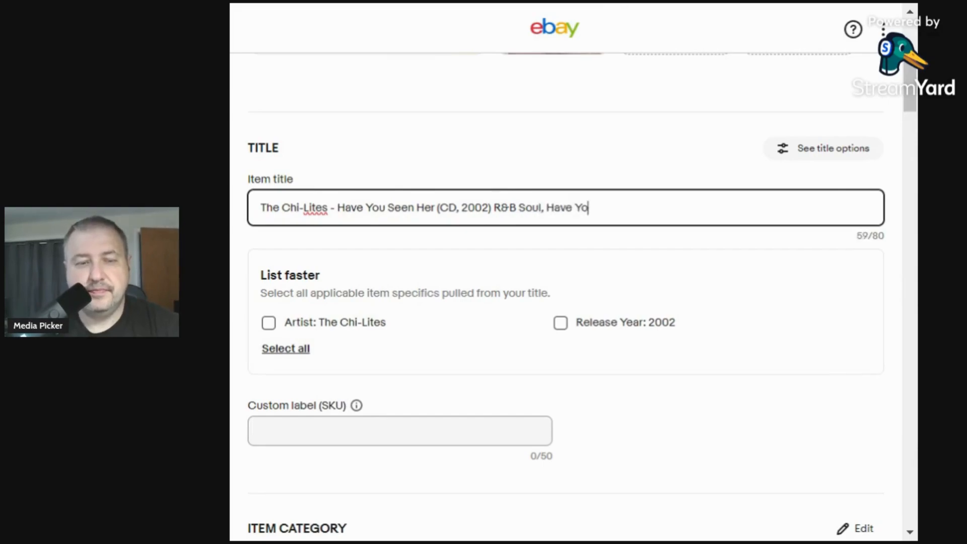
type("Her")
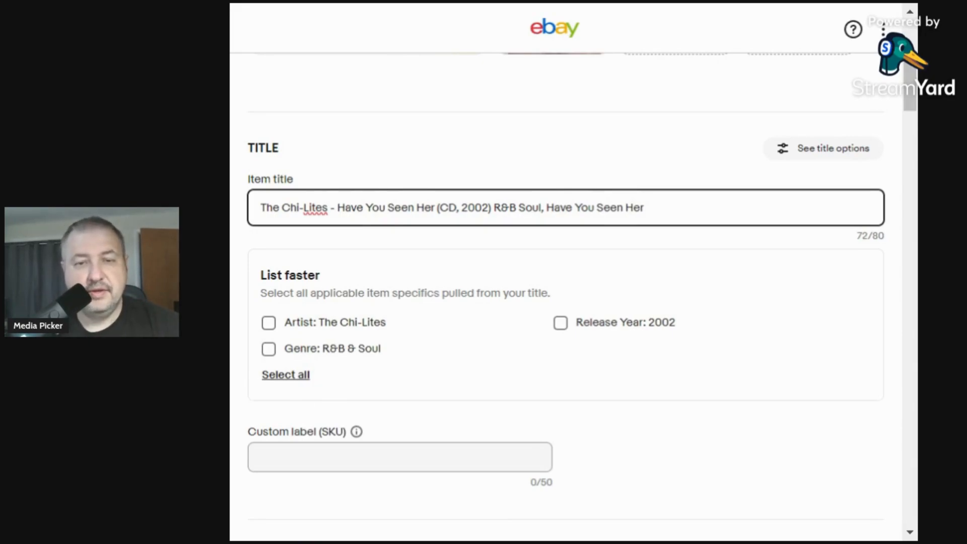
type(", ")
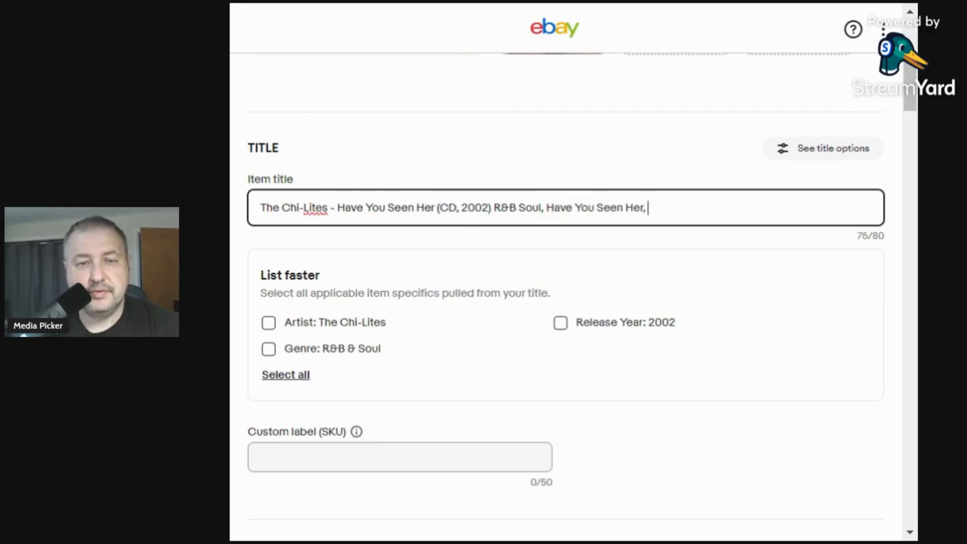
type("Oh Gir")
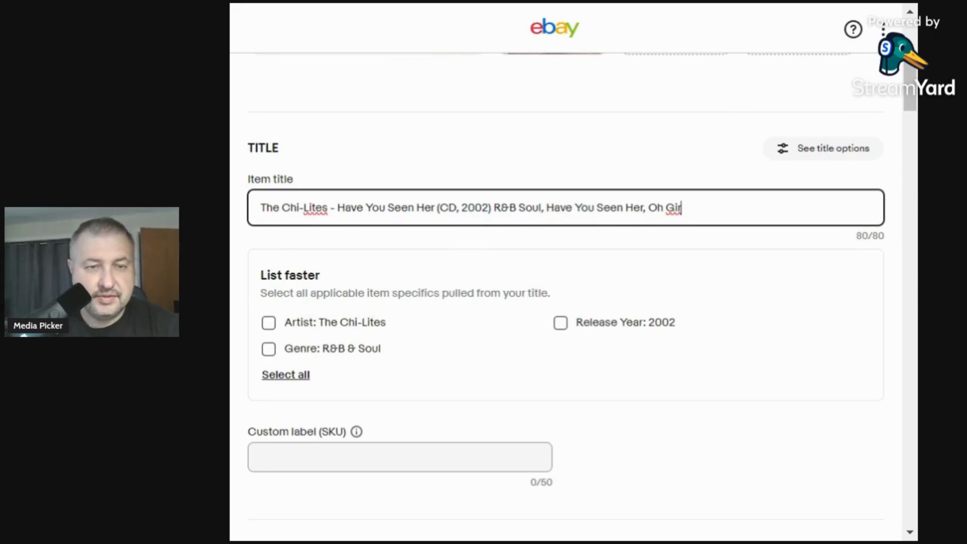
Remove the comma after "CD" in the item title and complete its last word as "Girl"
left_click(457, 207)
key("BackSpace")
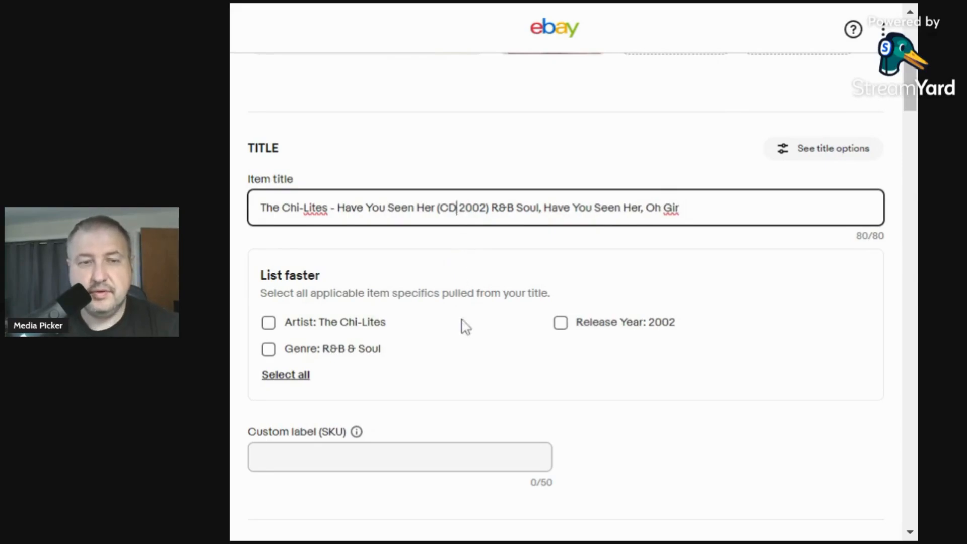
left_click(679, 208)
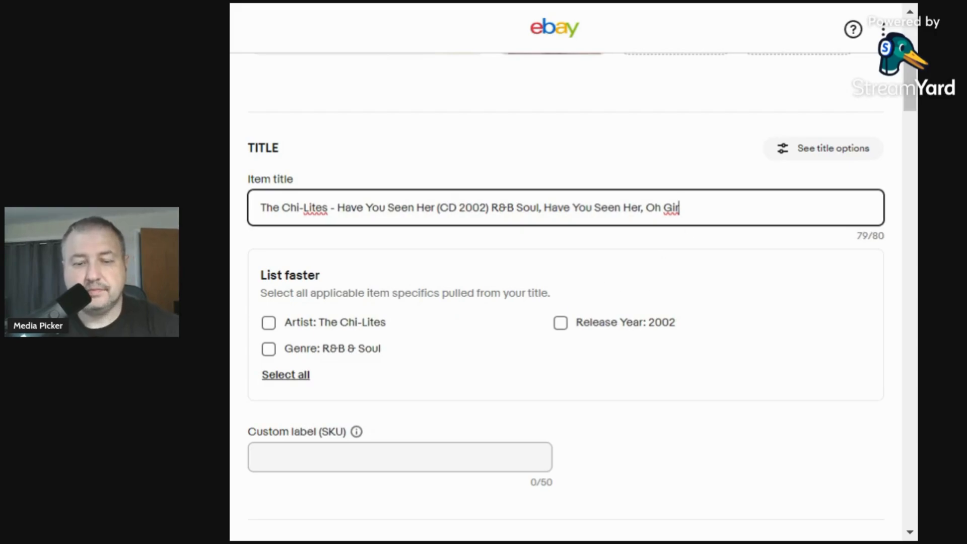
type("l")
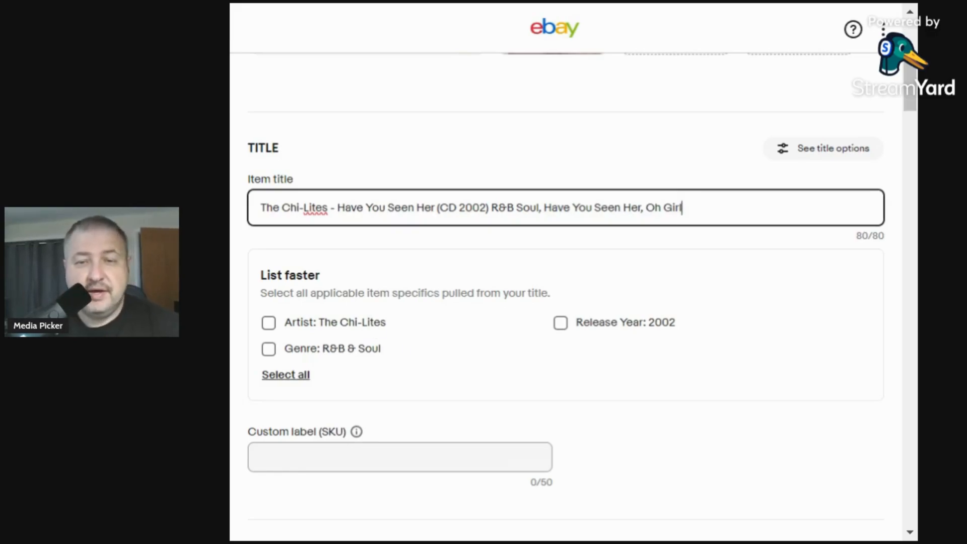
Accept all suggested item specifics for artist, release year and genre, and set the custom label (SKU) to 1.07
scroll(565, 302, "down", 2)
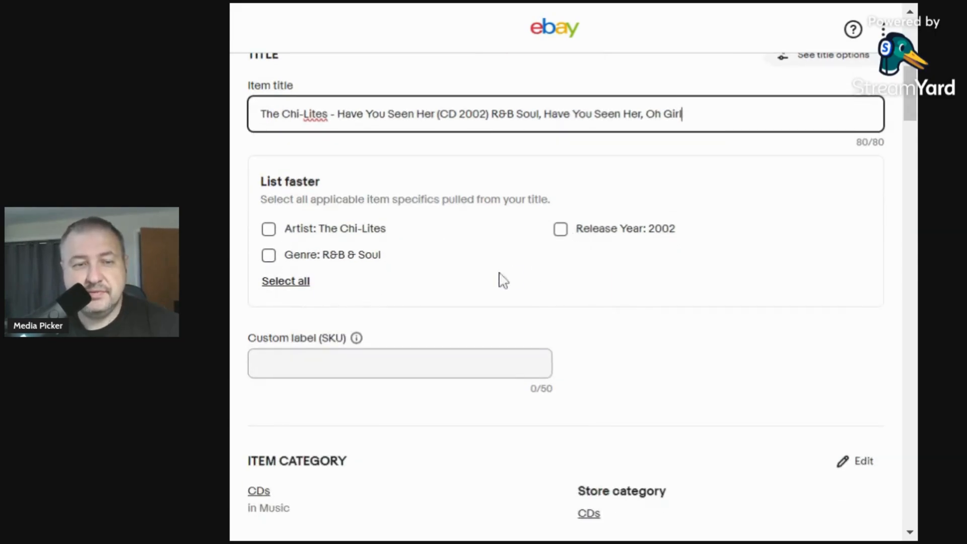
left_click(301, 291)
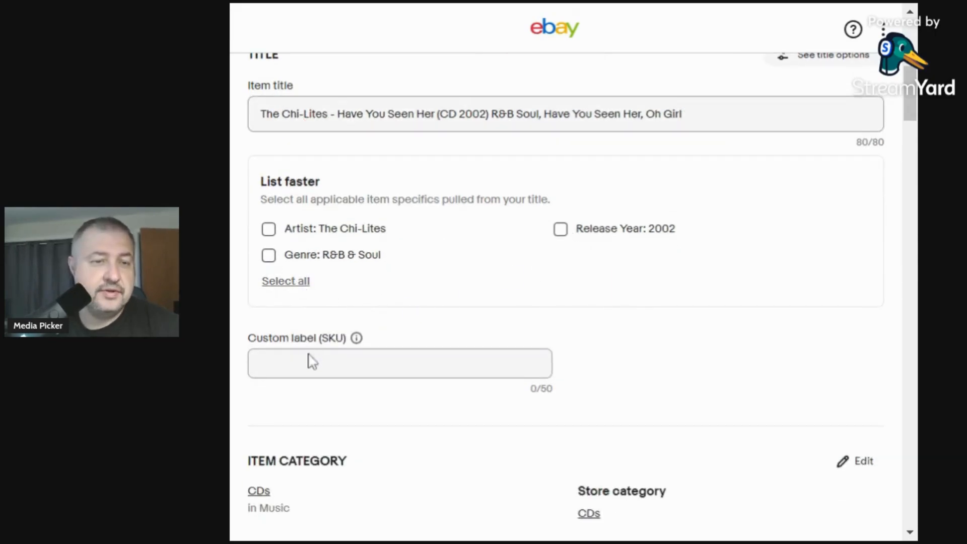
left_click(312, 362)
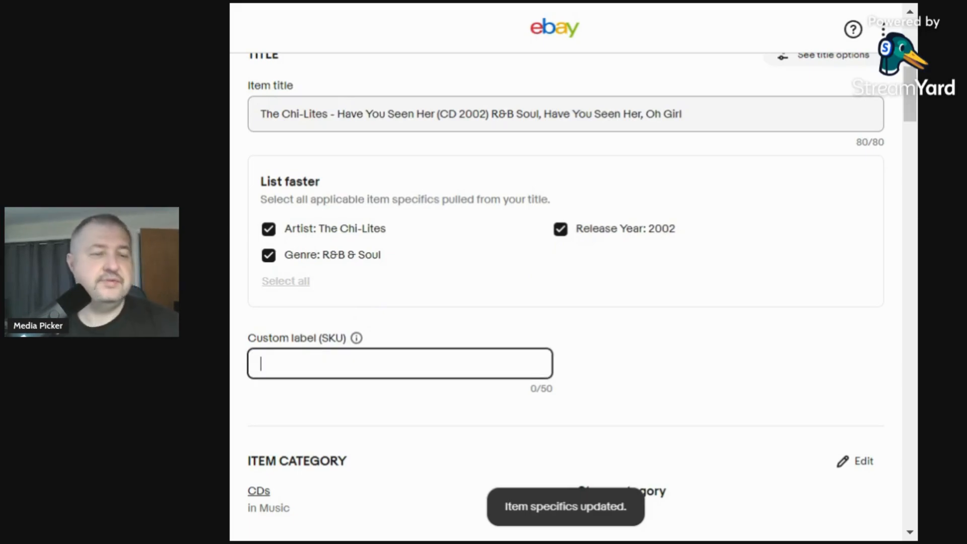
type("1.07")
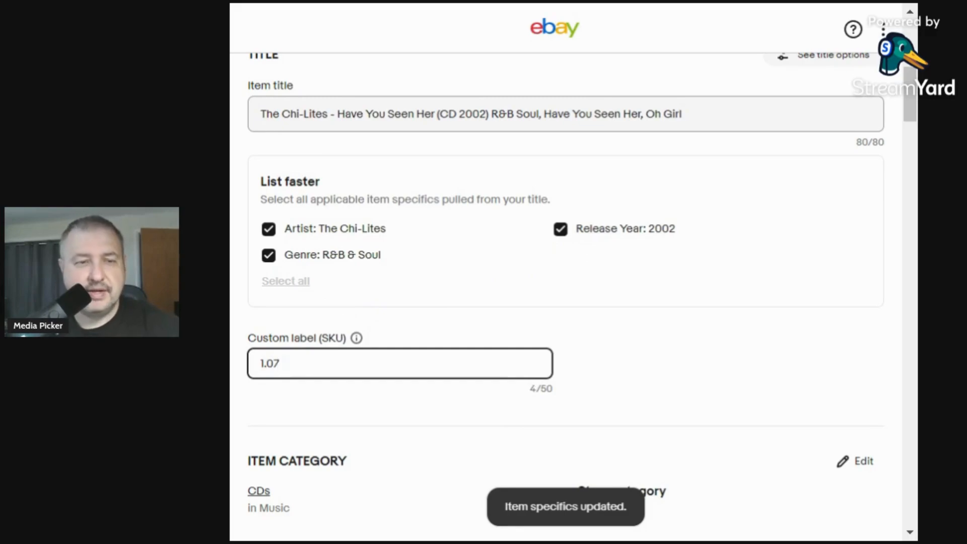
Set the required Release Title to the custom value "Have You Seen Her"
scroll(398, 305, "down", 6)
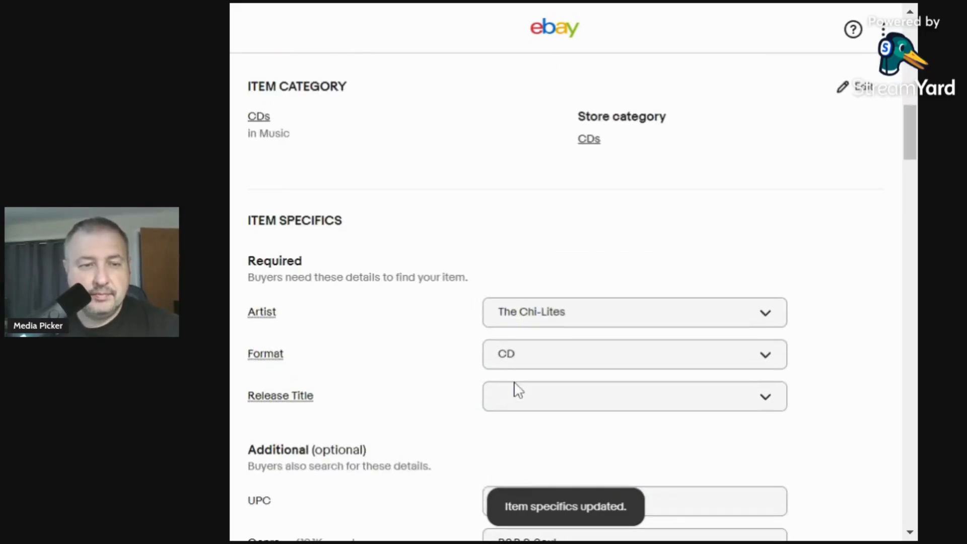
left_click(511, 398)
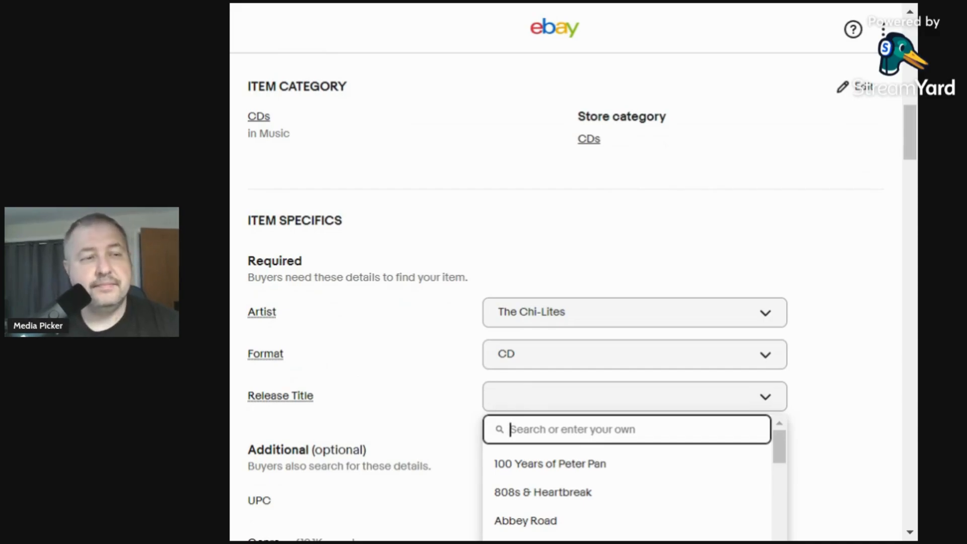
type("Hav")
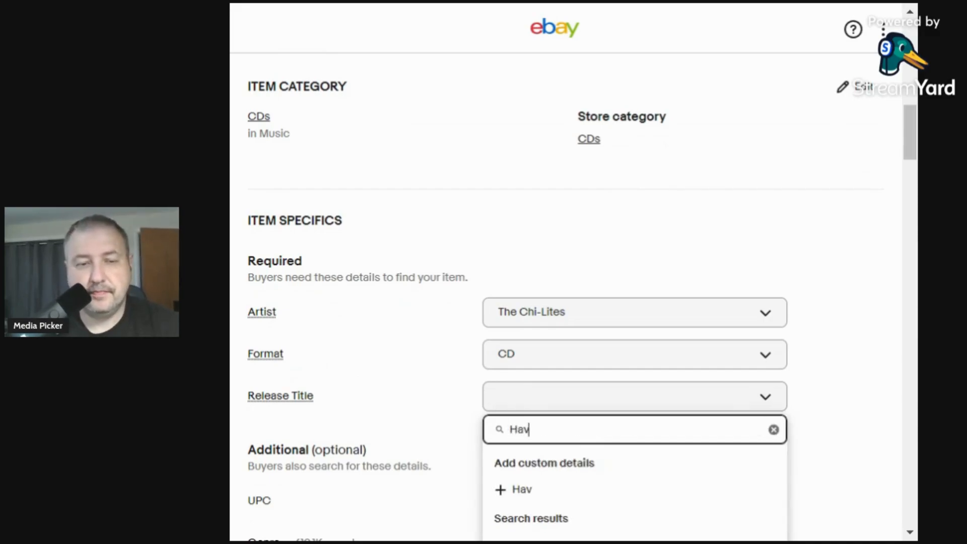
type("e You Seen Her")
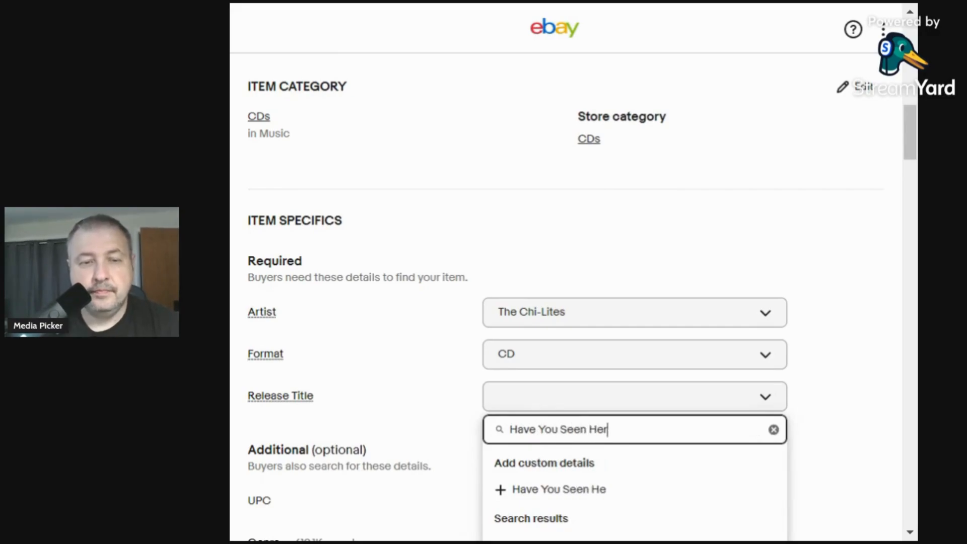
left_click(498, 493)
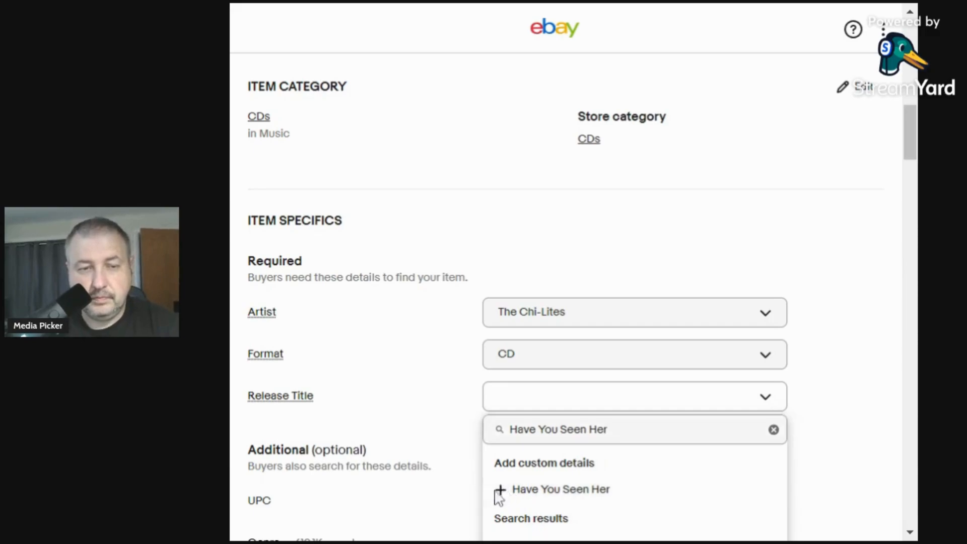
scroll(447, 431, "down", 4)
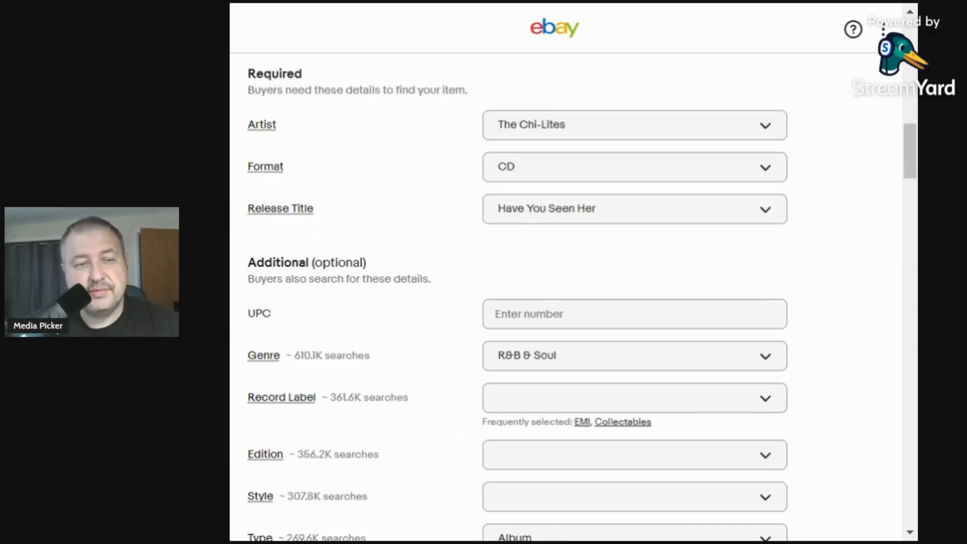
left_click(558, 315)
type("87")
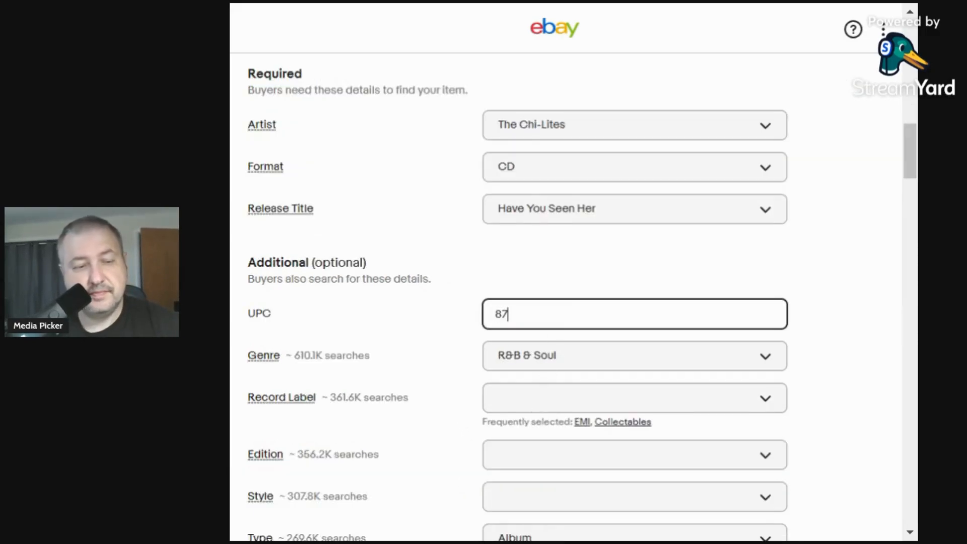
type("11539052")
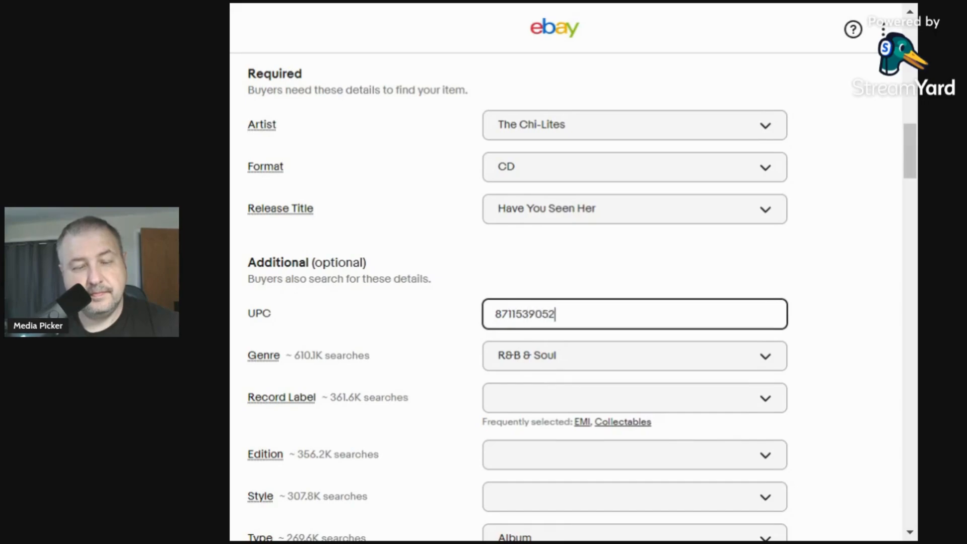
type("492")
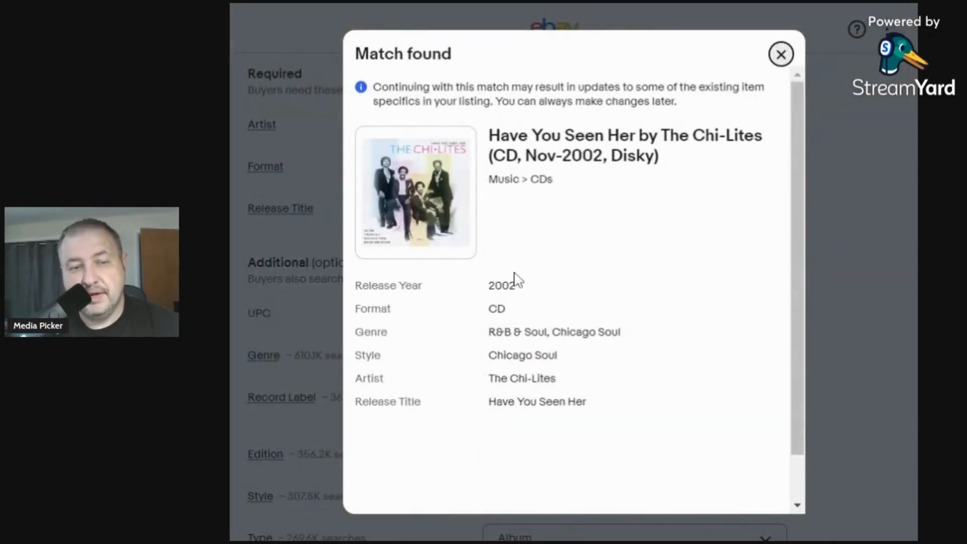
Continue with the matched Disky catalog product and set the Edition to the custom value "N/A"
scroll(569, 434, "down", 1)
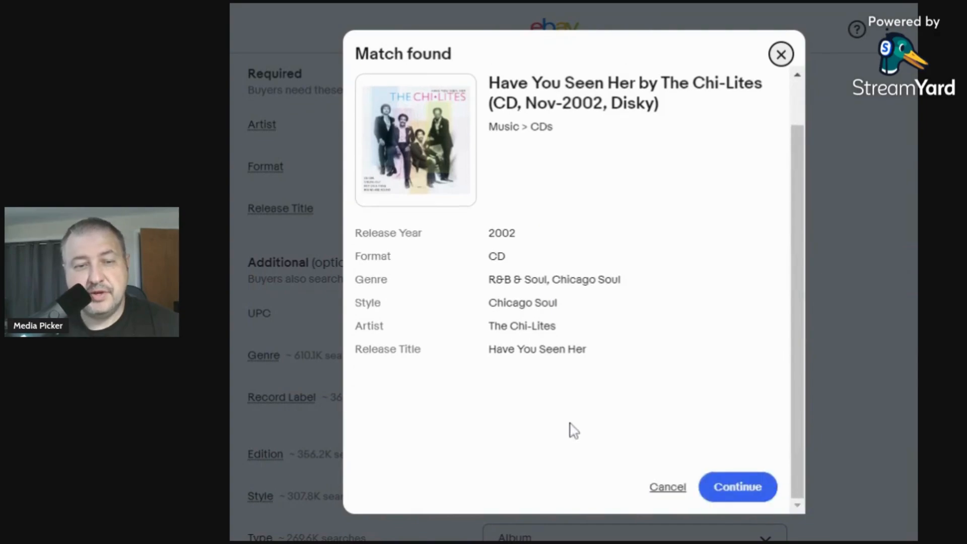
left_click(731, 490)
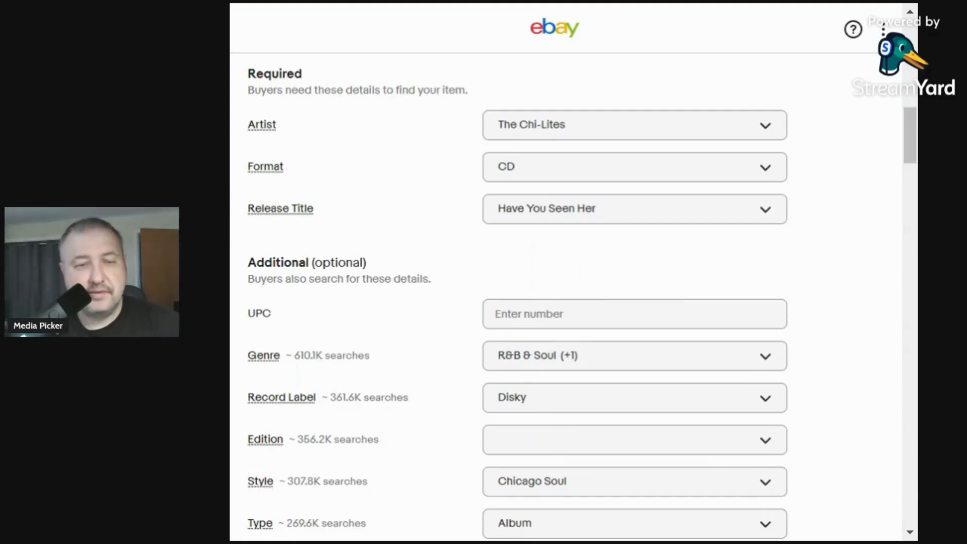
left_click(542, 448)
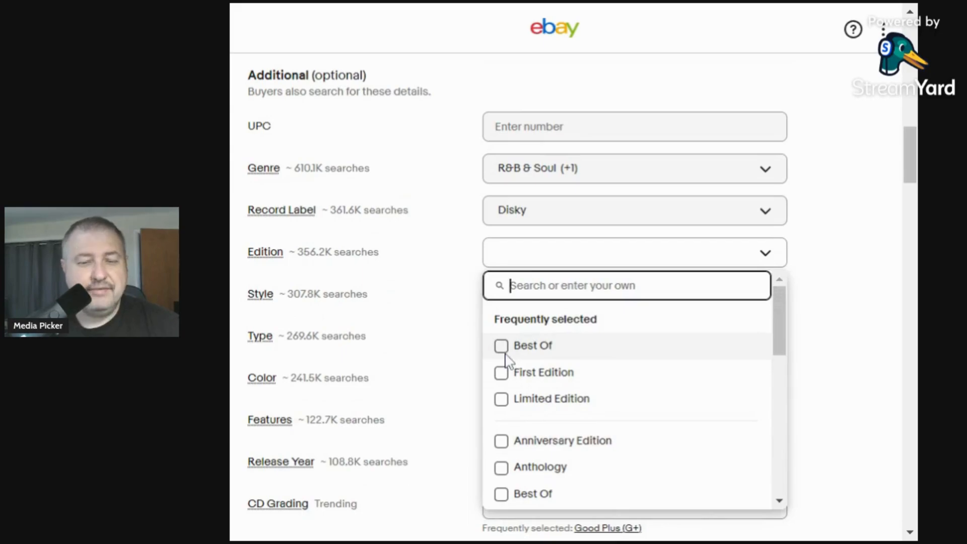
type("N/A")
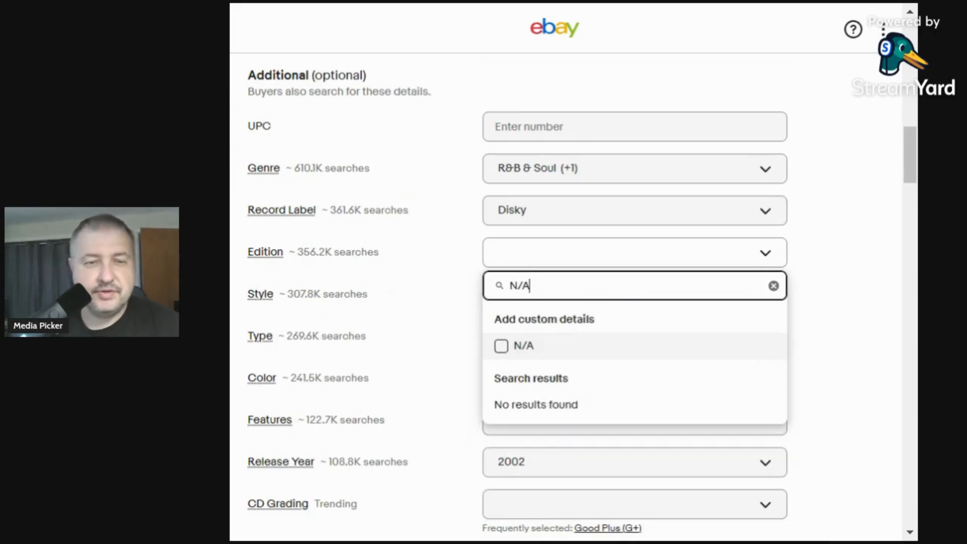
left_click(502, 348)
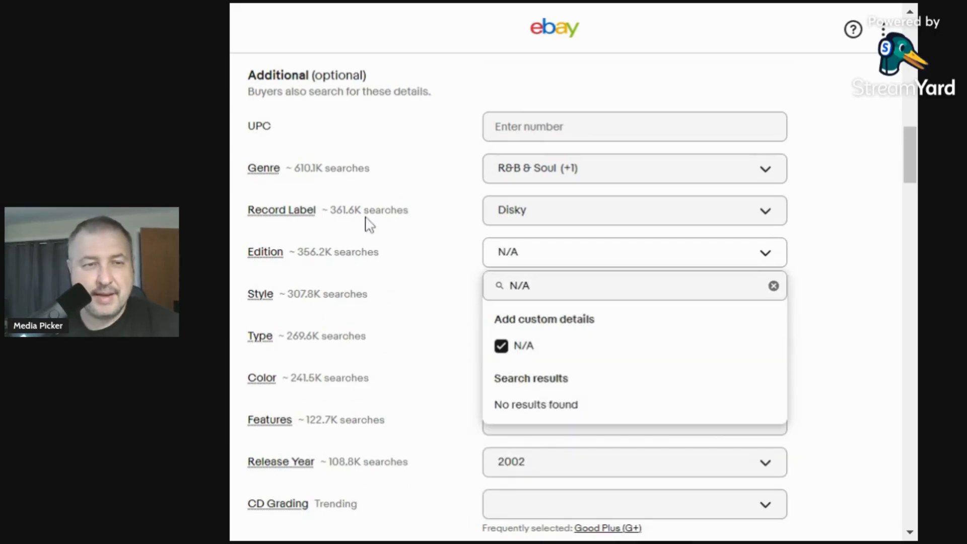
Enter "N/A" as the UPC in the additional item specifics
scroll(462, 205, "down", 3)
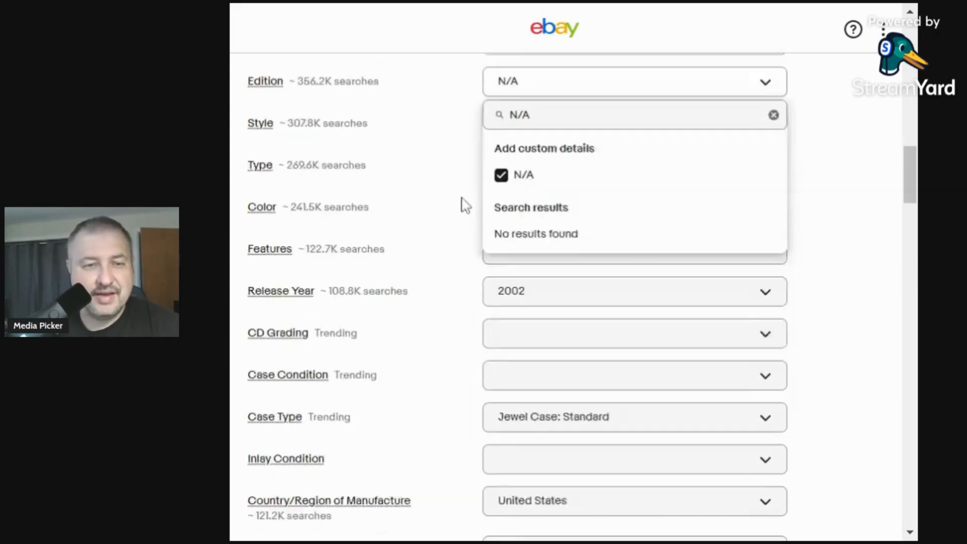
scroll(474, 182, "up", 5)
left_click(512, 217)
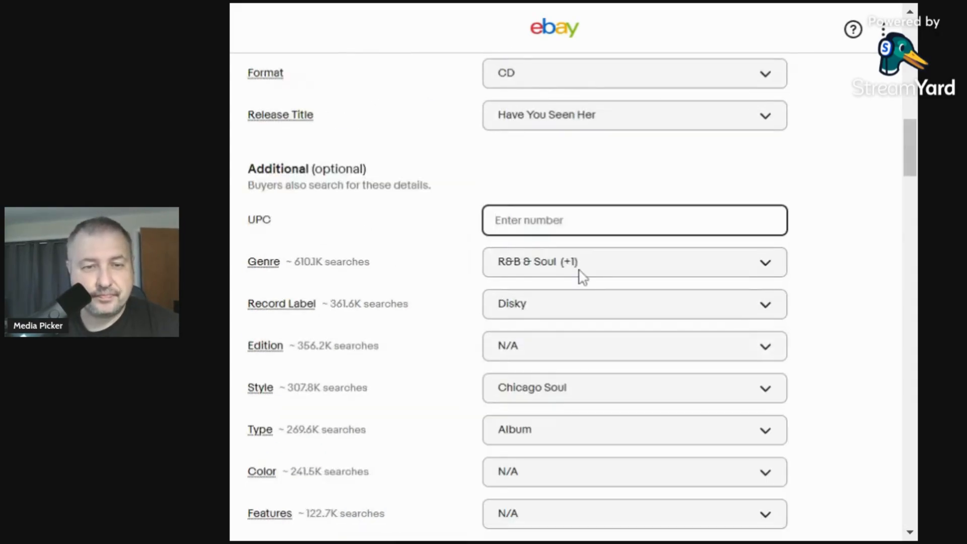
type("N/A")
left_click(449, 273)
Set both the CD Grading and the Case Condition to Near Mint (NM or M-)
scroll(448, 279, "down", 5)
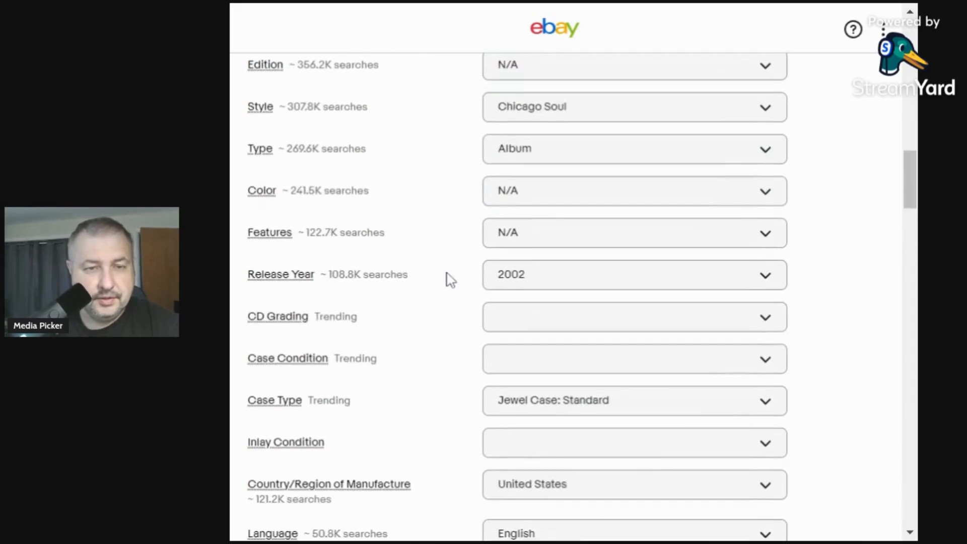
left_click(505, 325)
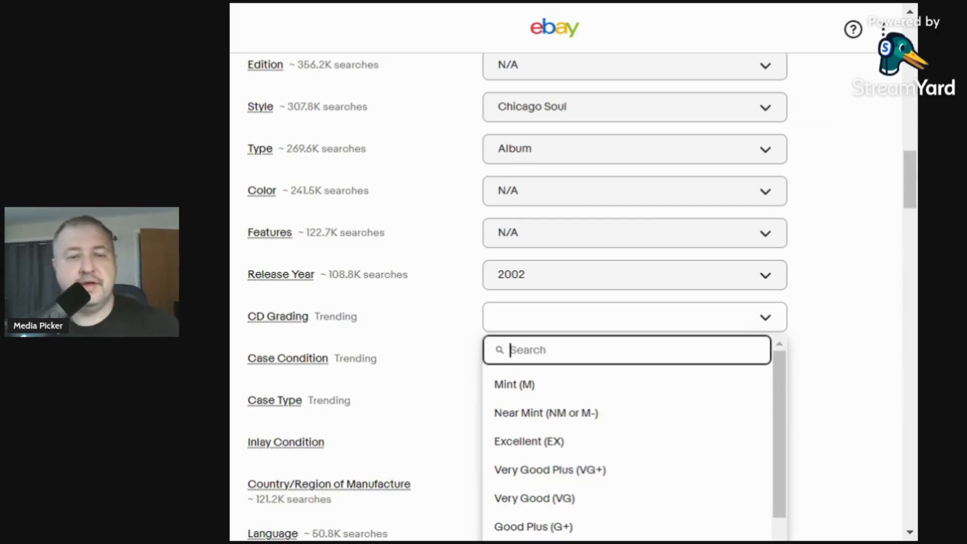
left_click(539, 413)
left_click(515, 368)
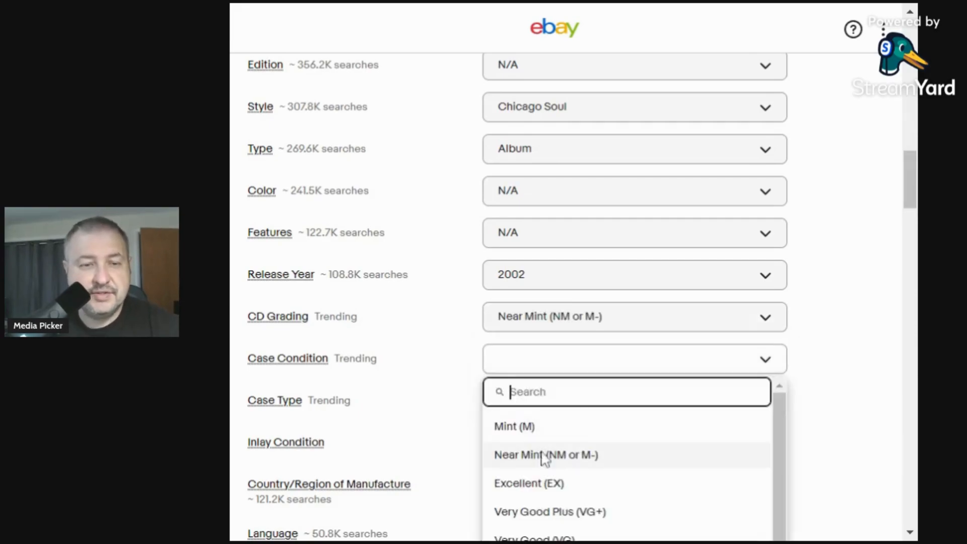
left_click(543, 455)
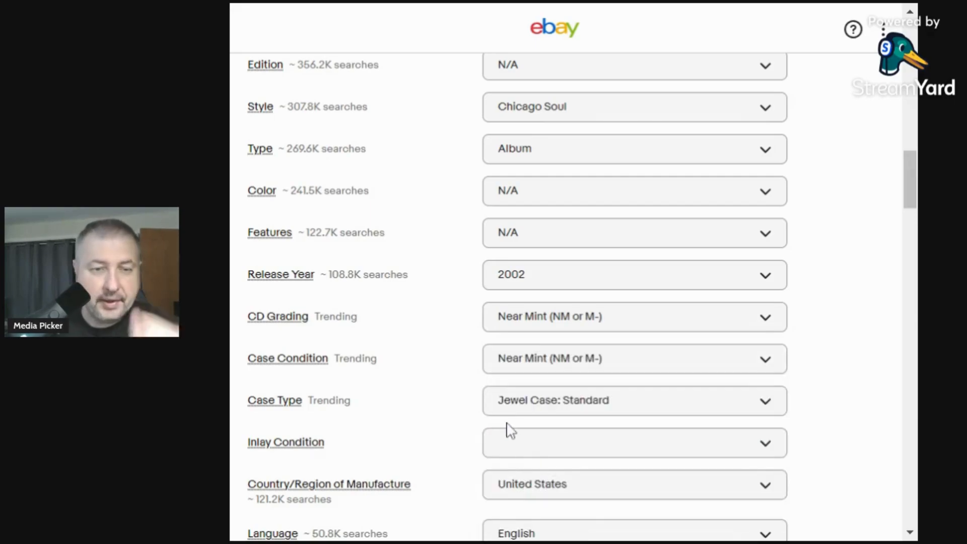
Set the Inlay Condition to Near Mint (NM or M-)
left_click(519, 452)
scroll(536, 499, "down", 1)
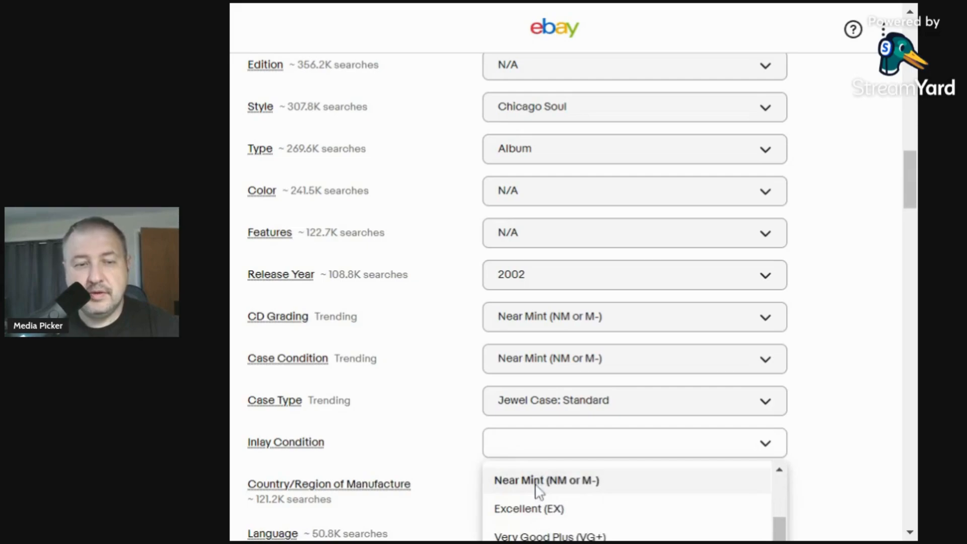
left_click(536, 481)
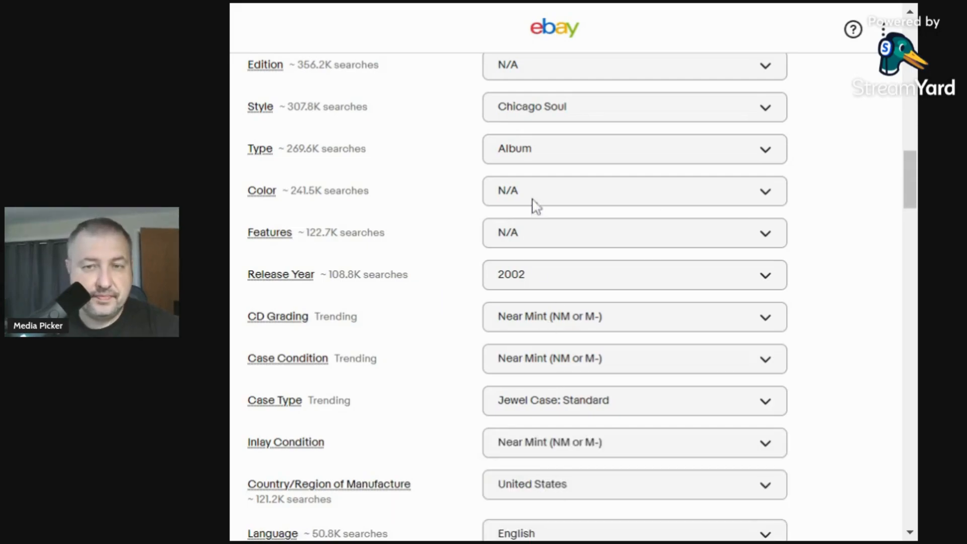
Set the item condition to Like New
scroll(524, 214, "down", 5)
scroll(524, 214, "down", 6)
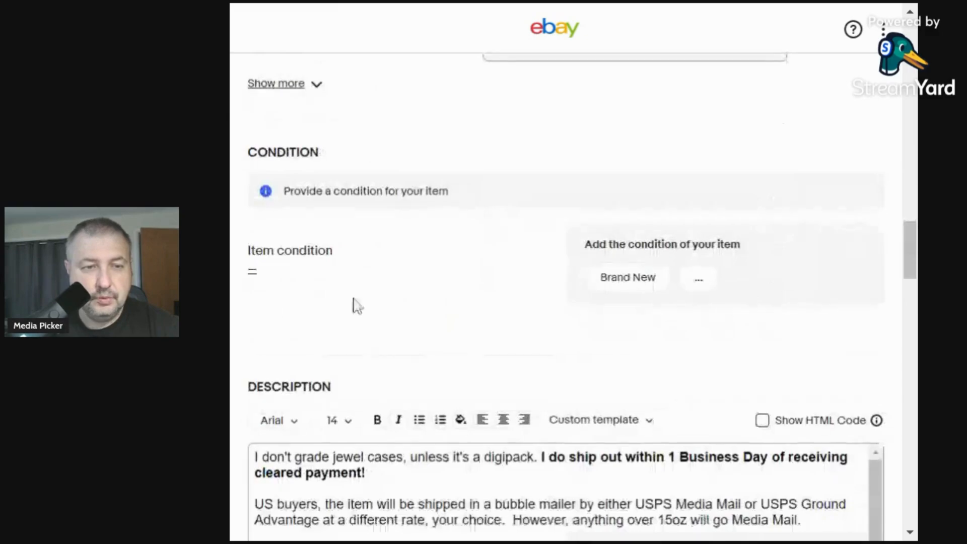
left_click(253, 274)
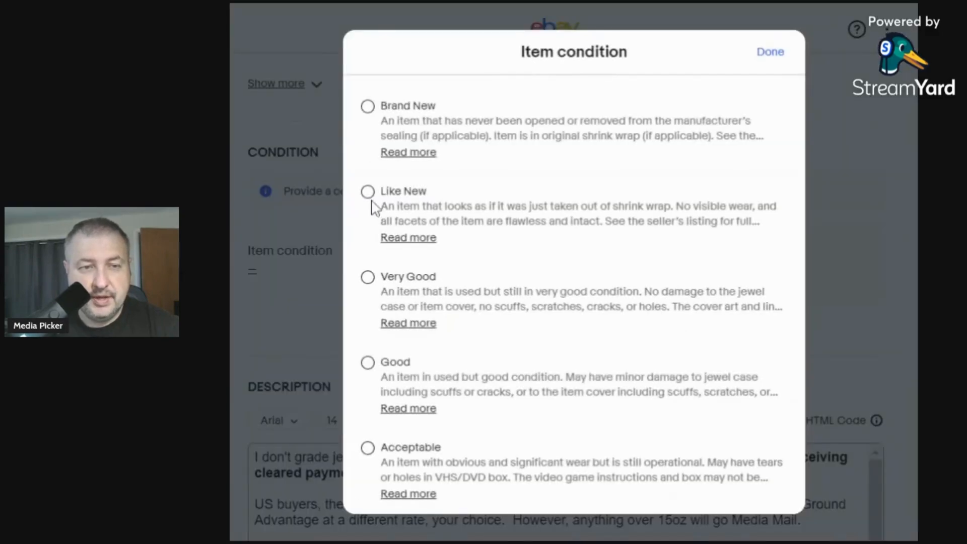
left_click(368, 192)
left_click(261, 263)
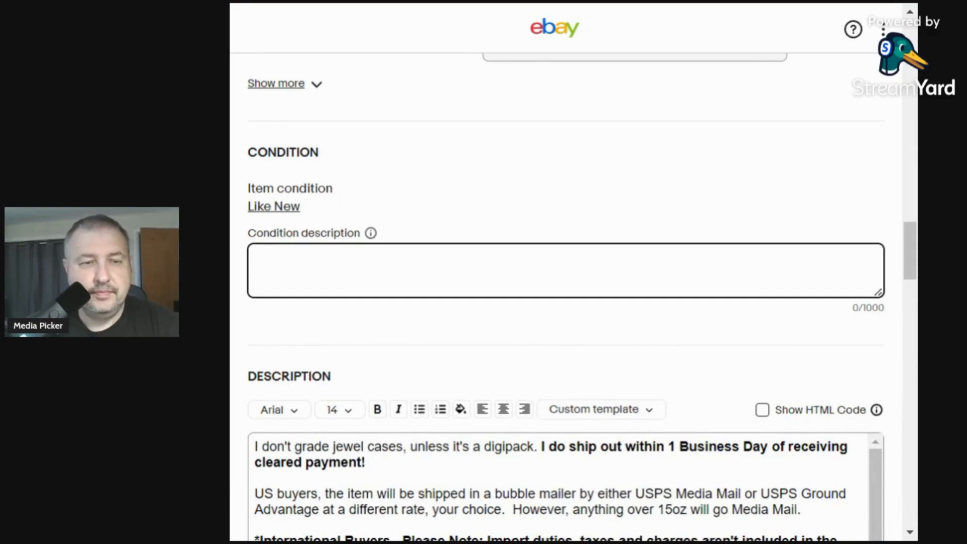
Change the item condition to Very Good and the Inlay Condition to Very Good Plus (VG+)
left_click(275, 206)
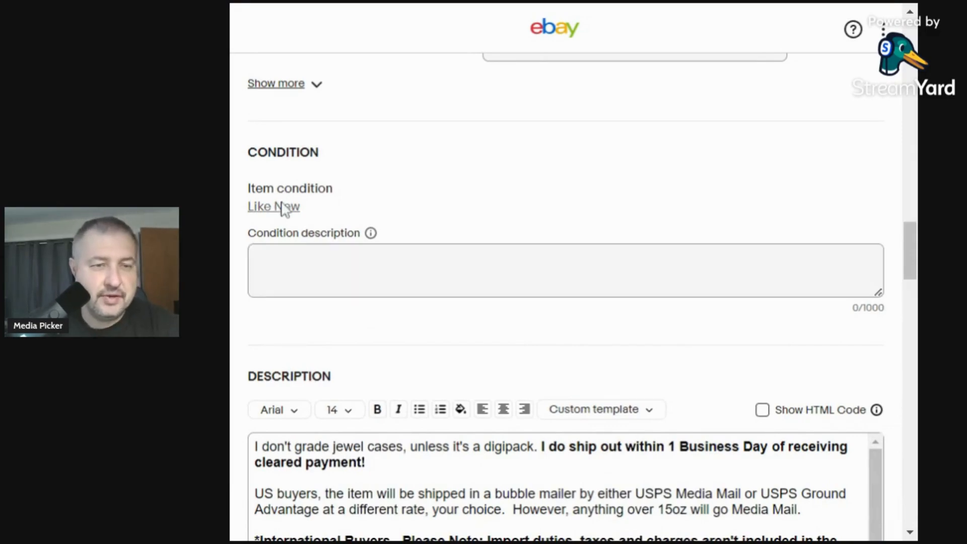
left_click(368, 278)
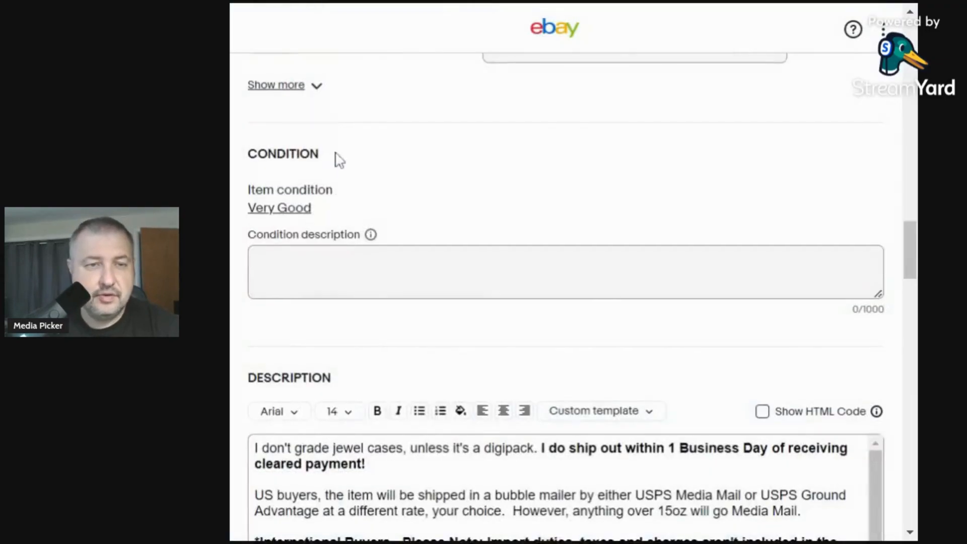
scroll(342, 158, "up", 5)
scroll(468, 360, "down", 4)
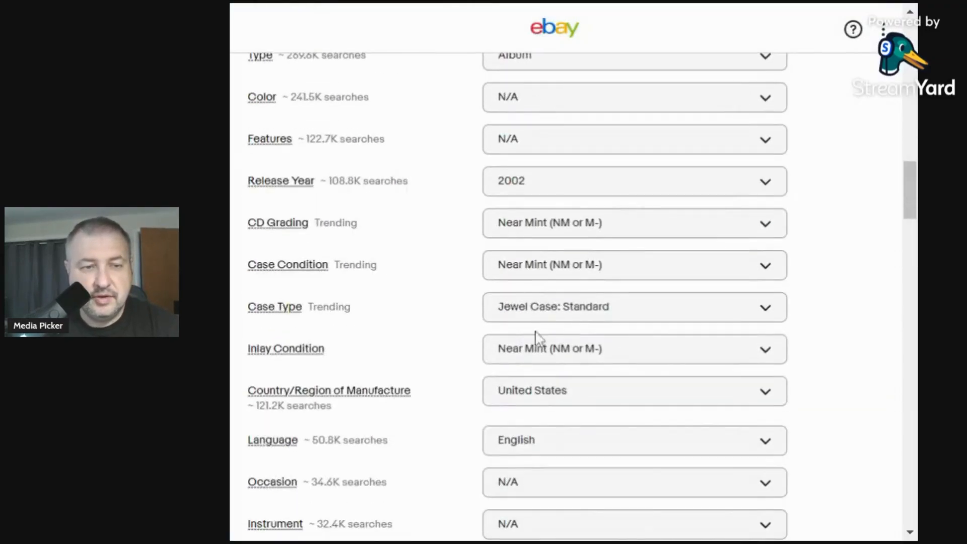
left_click(550, 359)
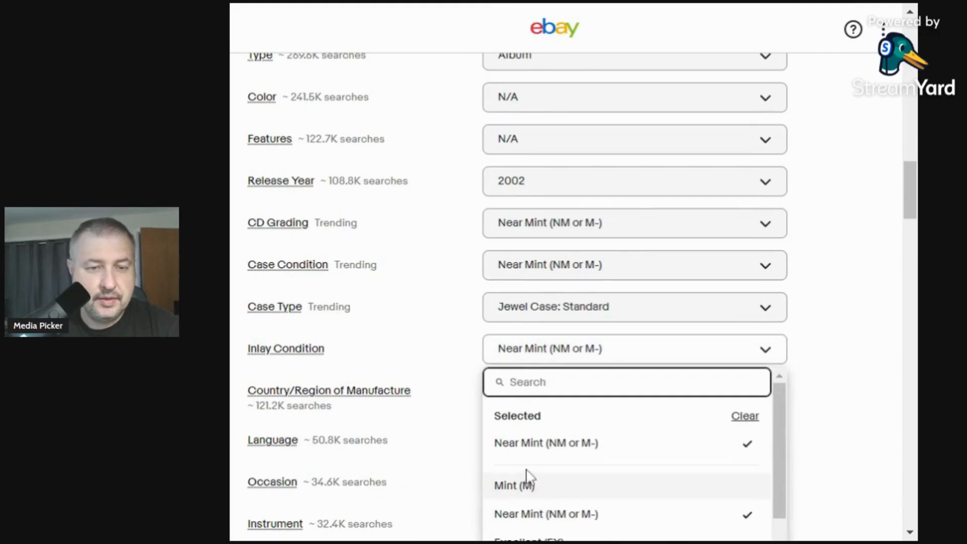
scroll(529, 476, "down", 3)
left_click(535, 446)
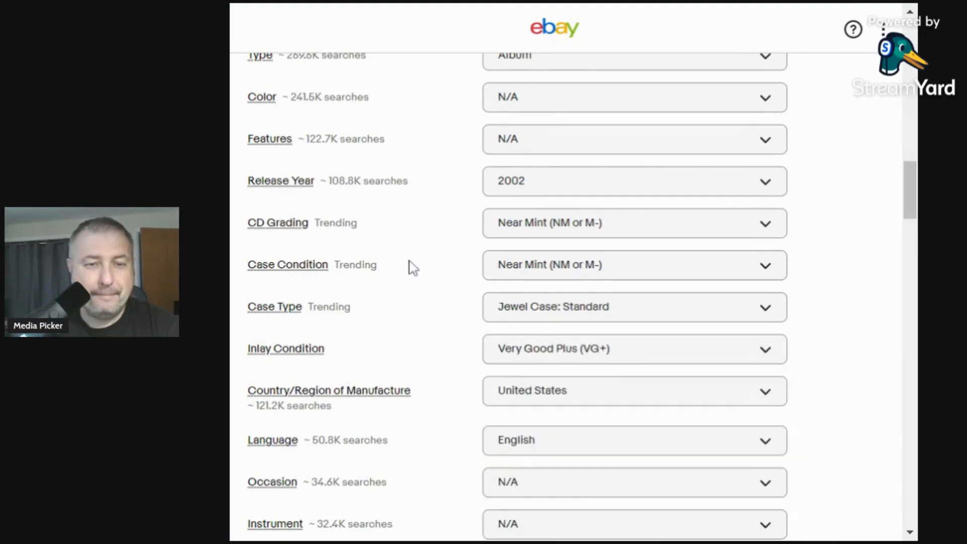
Write "Booklet has some wear along the right edge. CD has a mark. I don't" as the start of the condition description
scroll(411, 269, "down", 7)
scroll(412, 268, "down", 4)
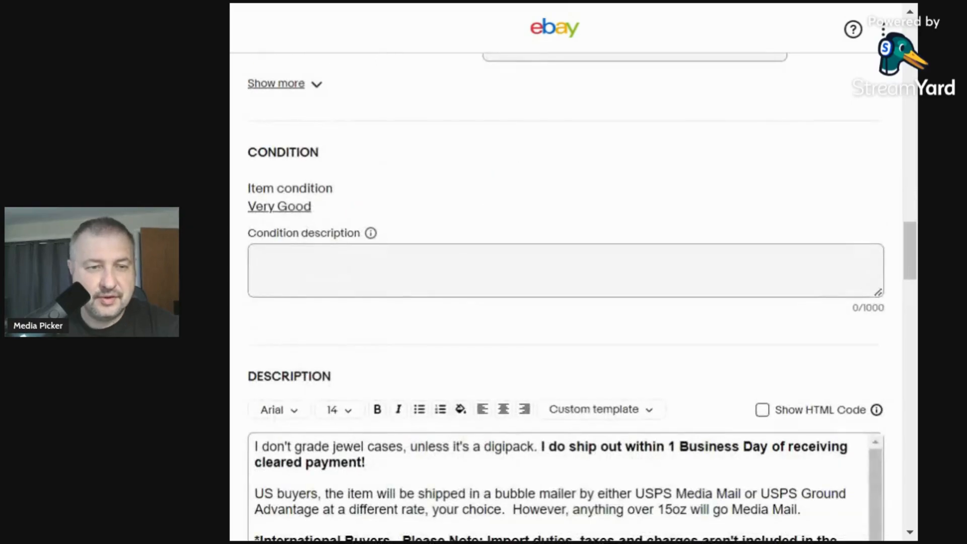
left_click(411, 267)
type("Book")
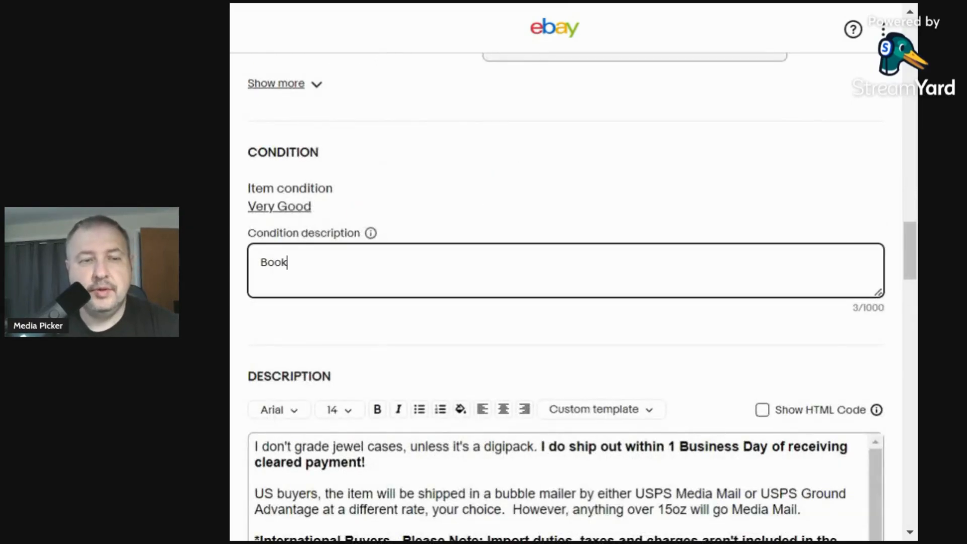
type("let has some ")
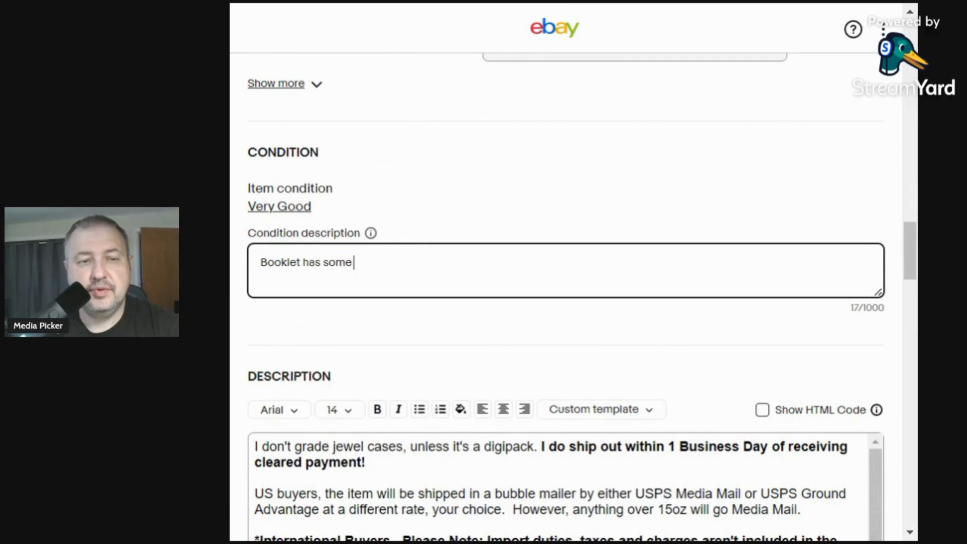
type("wea")
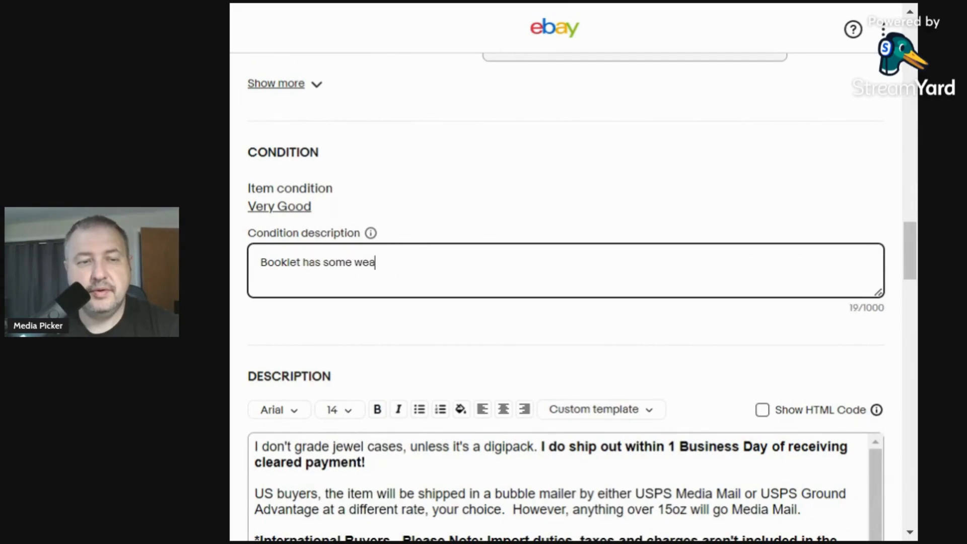
type("r along the righ")
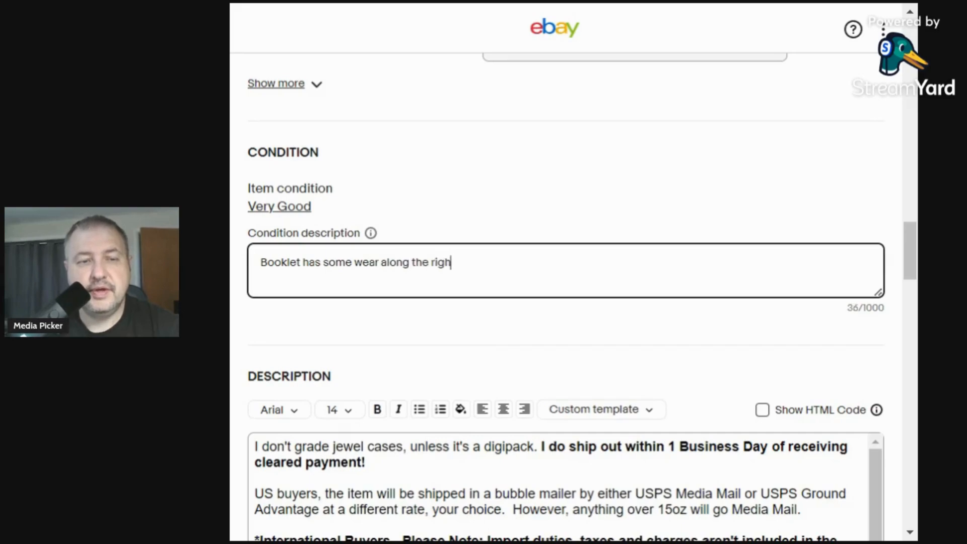
type("t edge. C")
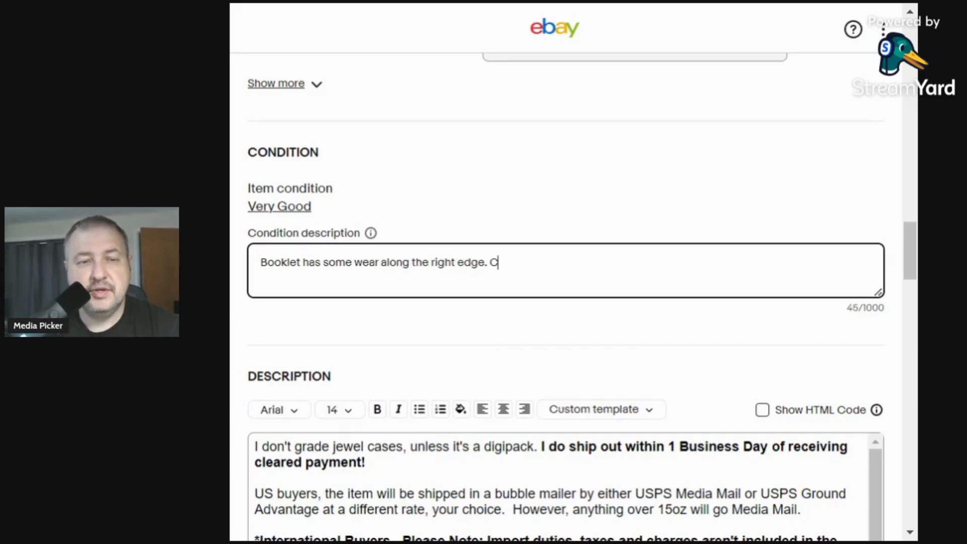
type("D has a")
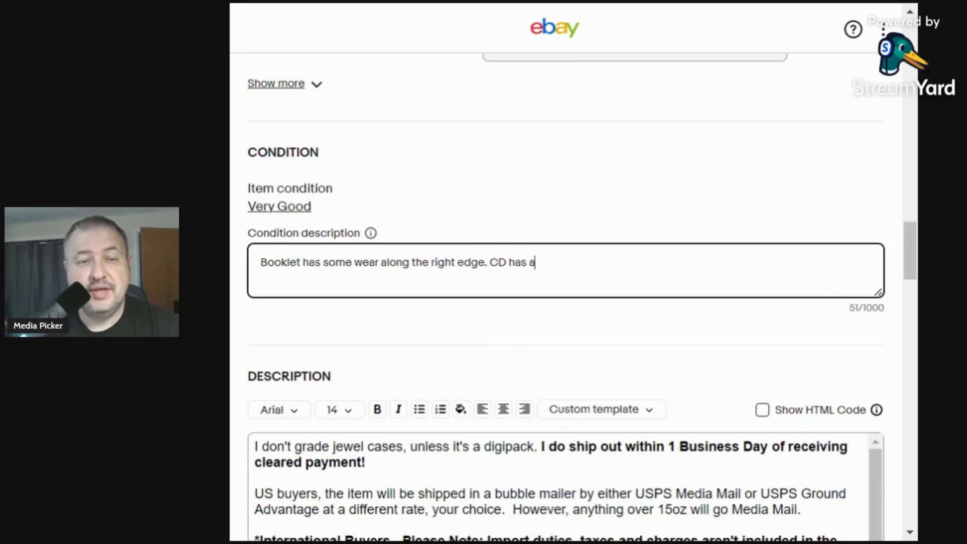
type(" mark. I don't")
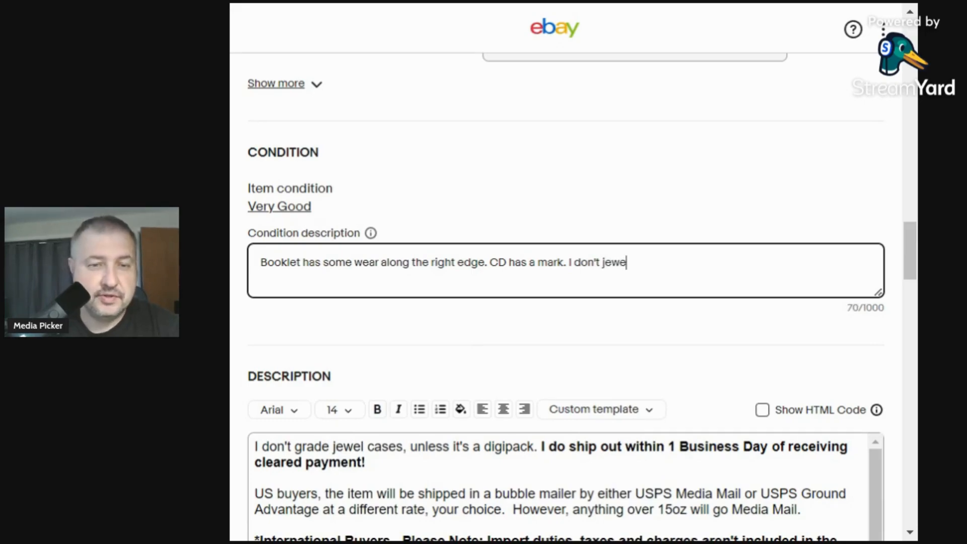
Complete the last sentence of the condition description with "grade jewel cases."
type("jewel")
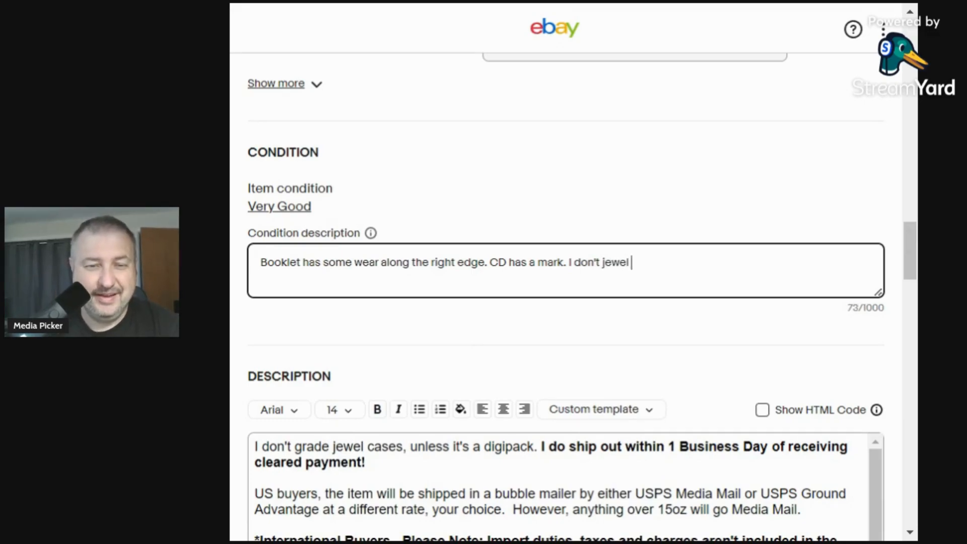
key("BackSpace")
key("BackSpace")
key("BackSpace")
key("BackSpace")
key("BackSpace")
key("BackSpace")
type("grad")
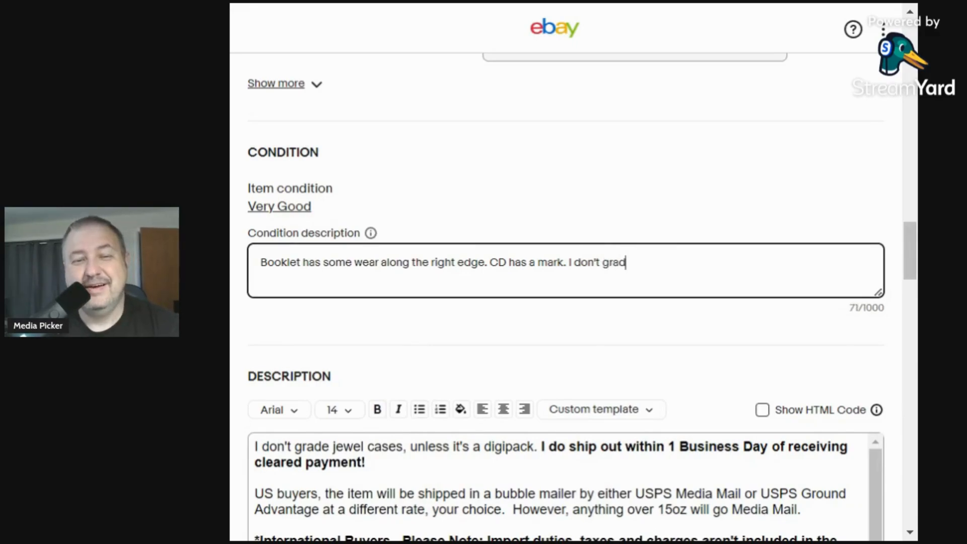
type("e jewel ca")
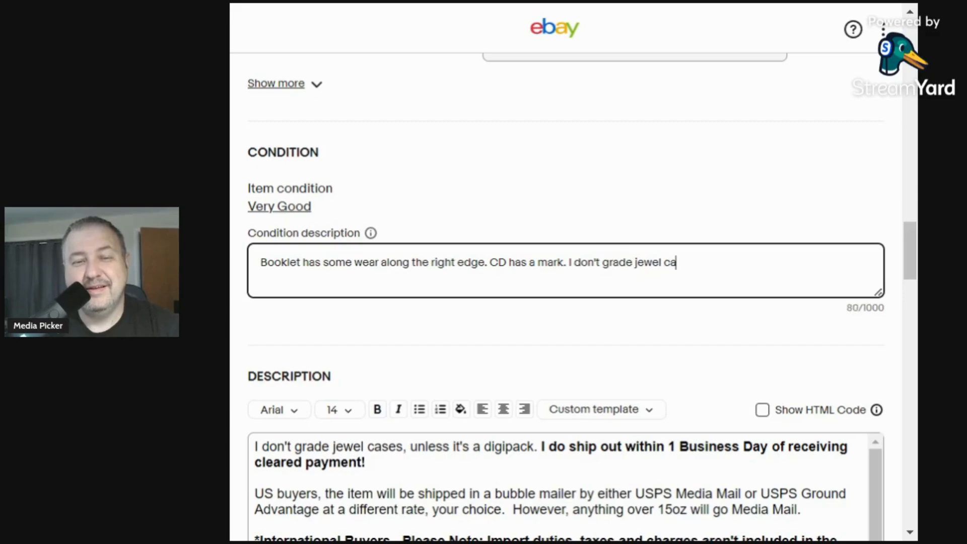
type("ses.")
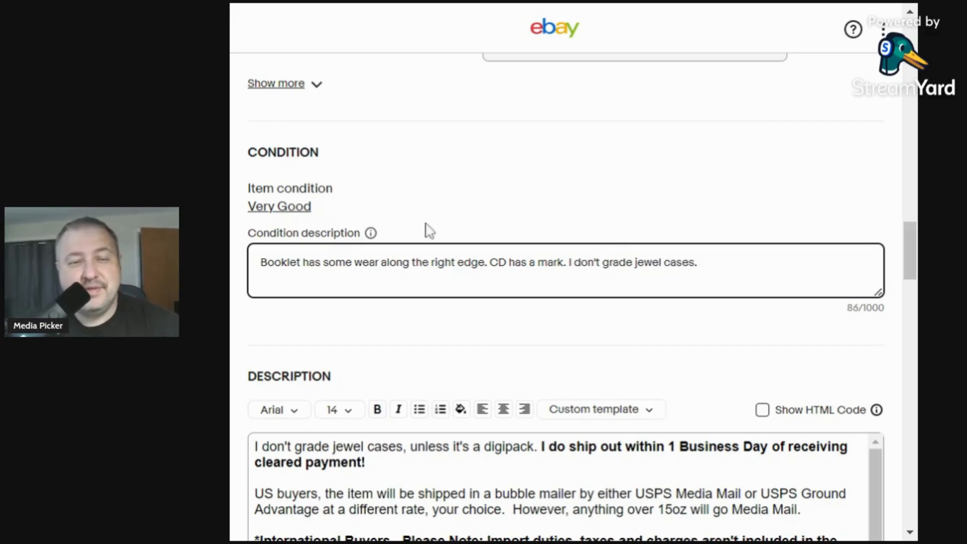
Copy the booklet wear and CD mark sentences from the condition description into a new opening paragraph of the item description
left_click_drag(570, 262, 231, 306)
key("ctrl+c")
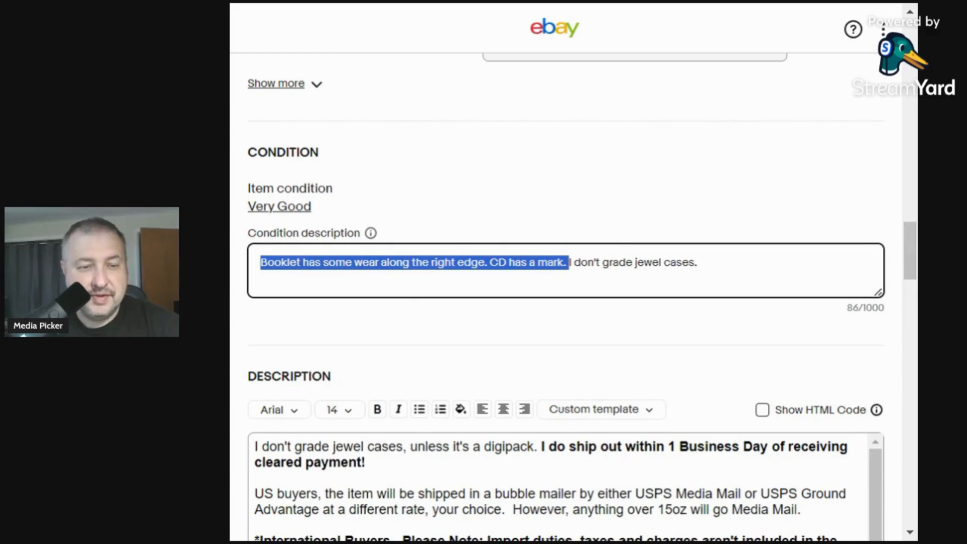
left_click(256, 447)
key("Return")
key("Return")
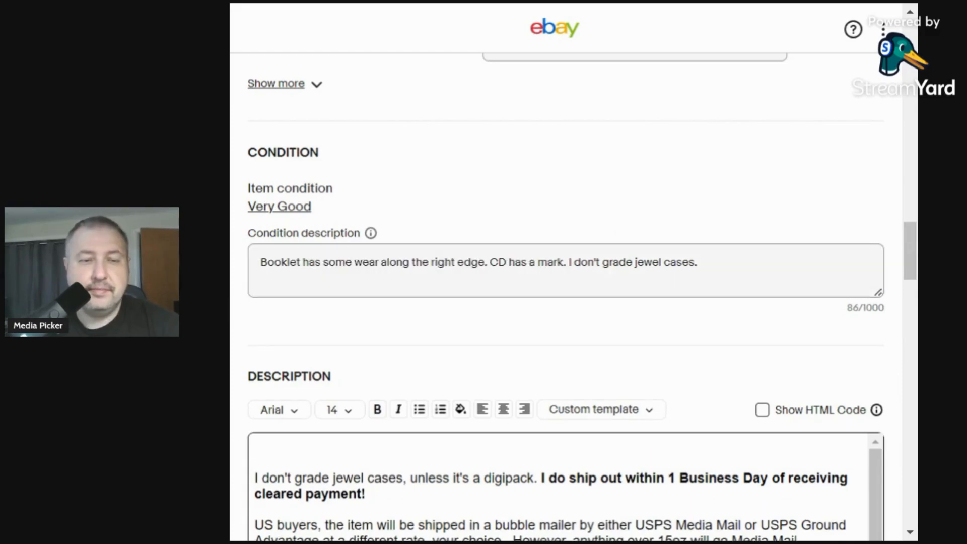
key("ctrl+v")
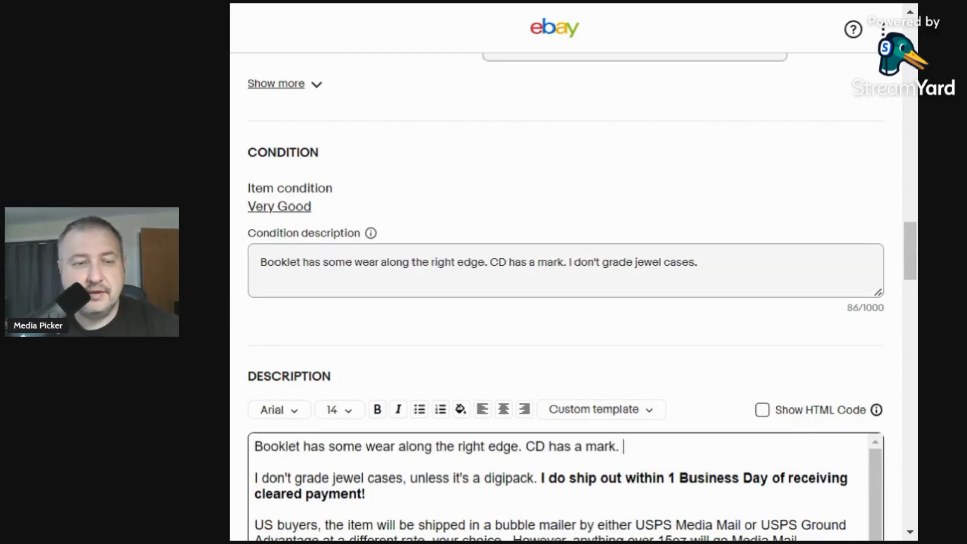
Review the item description's template text on shipping, international charges and combined shipping
scroll(348, 345, "down", 5)
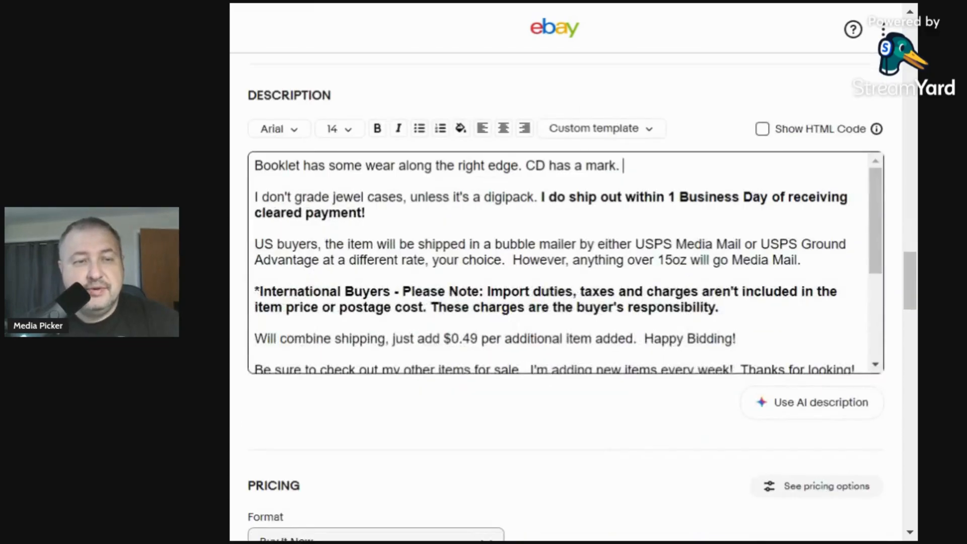
scroll(564, 262, "down", 6)
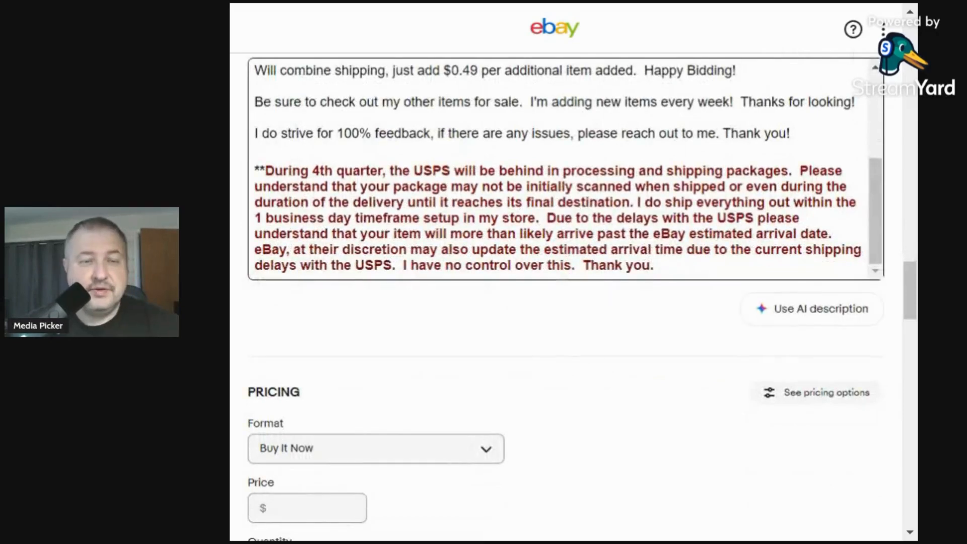
left_click_drag(393, 70, 353, 135)
left_click_drag(580, 245, 424, 246)
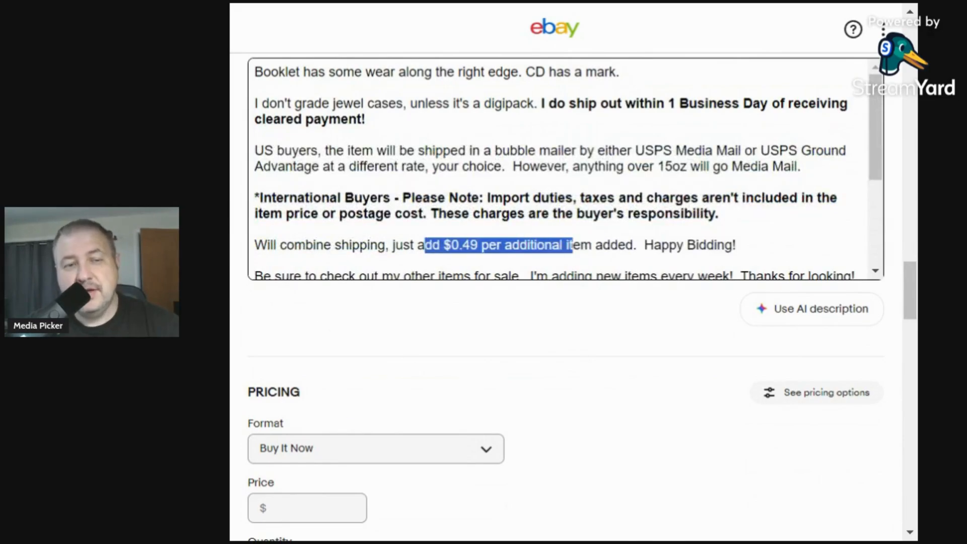
left_click(449, 197)
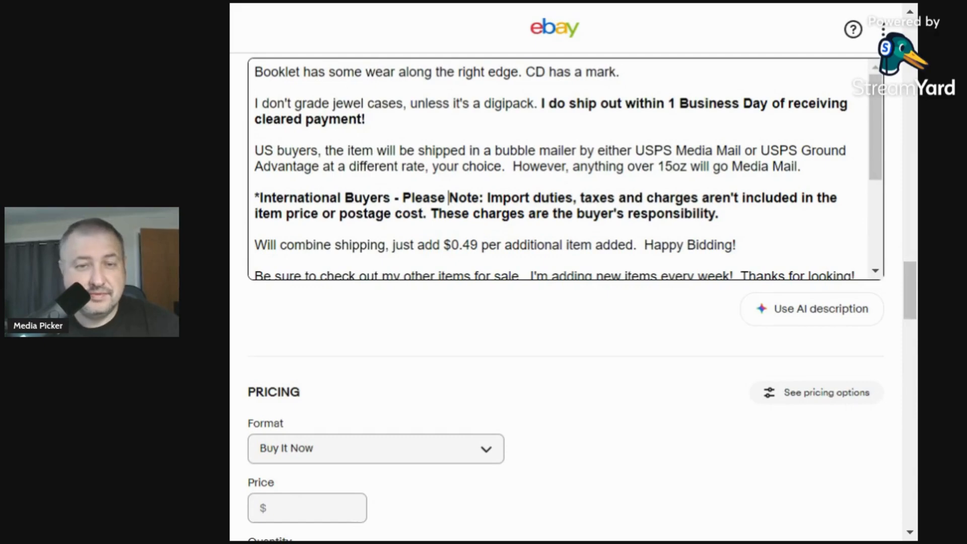
Set the Buy It Now price to $9.98
scroll(564, 169, "down", 4)
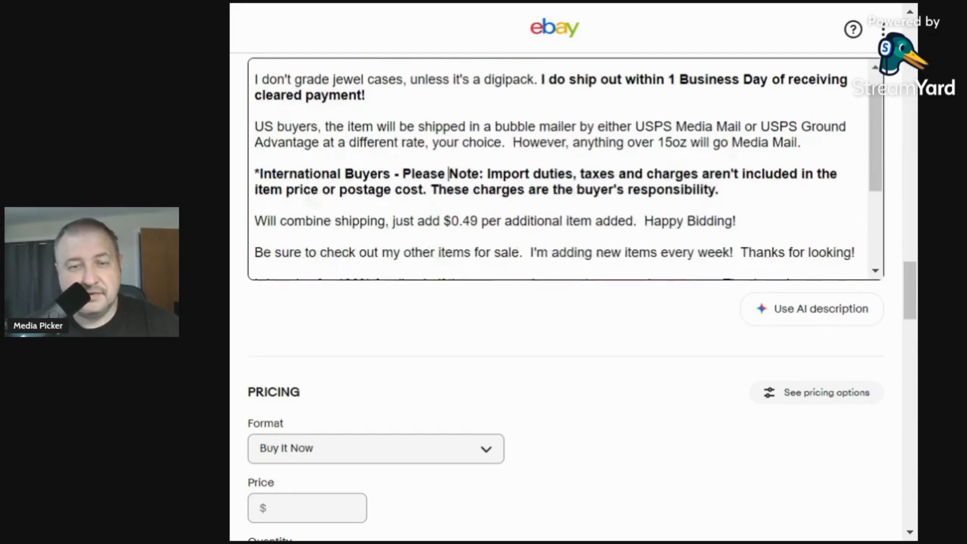
scroll(525, 147, "down", 3)
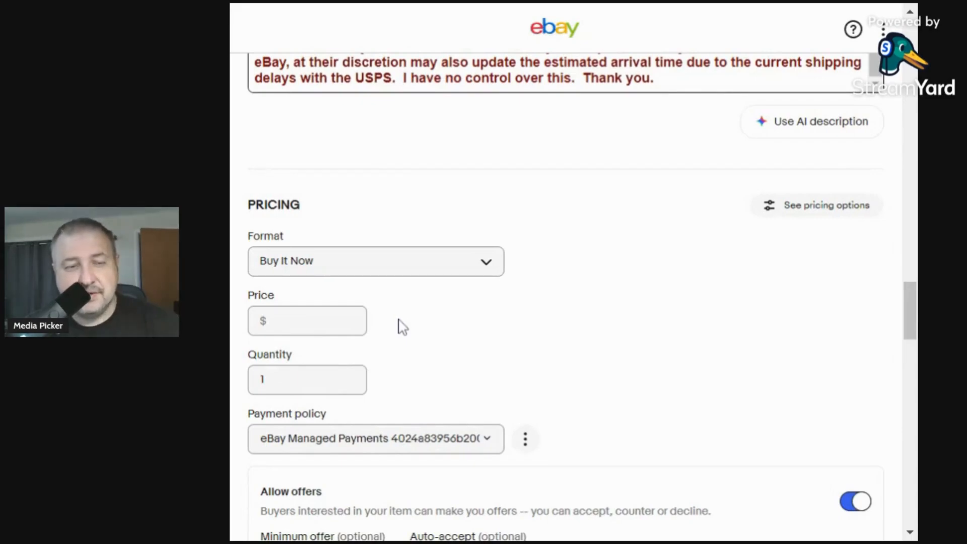
left_click(308, 321)
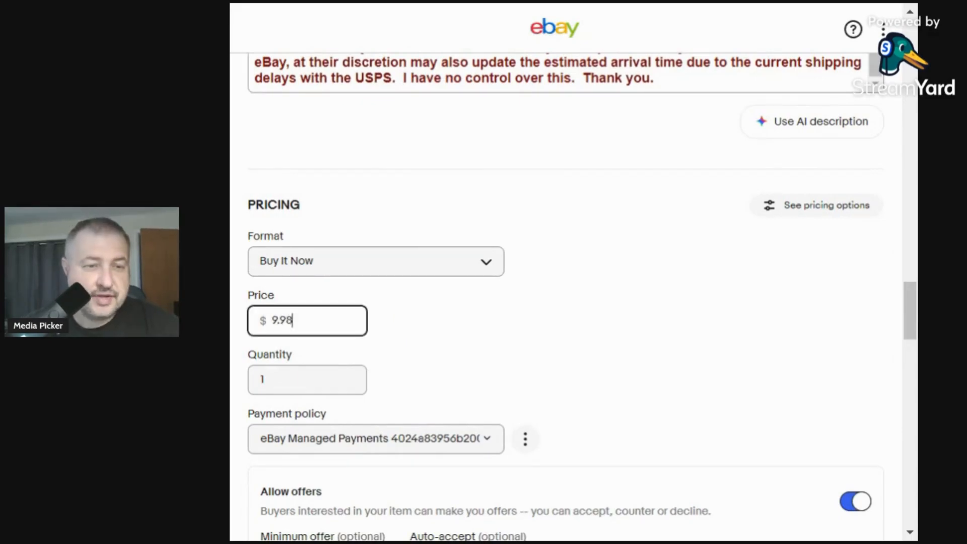
Enable the general campaign strategy for the listing and set its listing ad rate to 4%
scroll(694, 339, "down", 12)
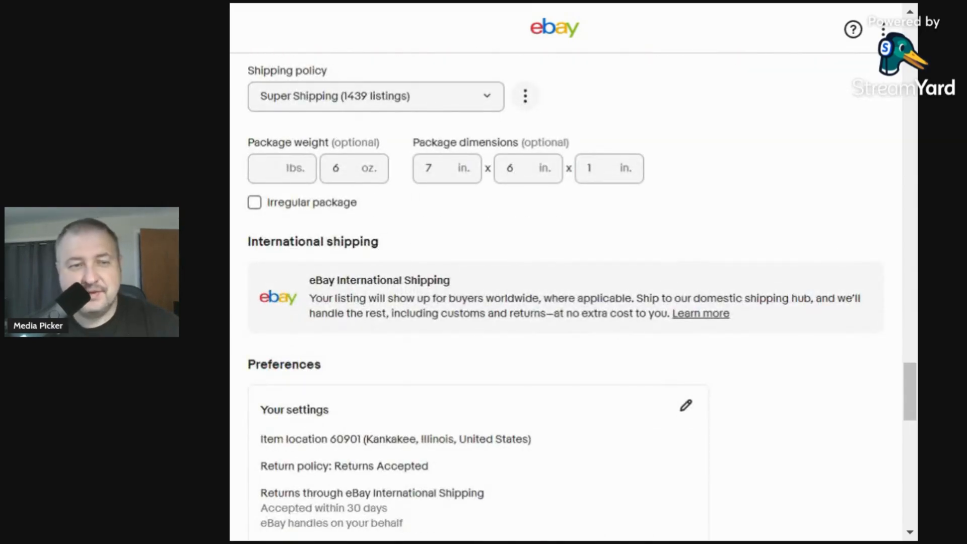
scroll(508, 248, "down", 6)
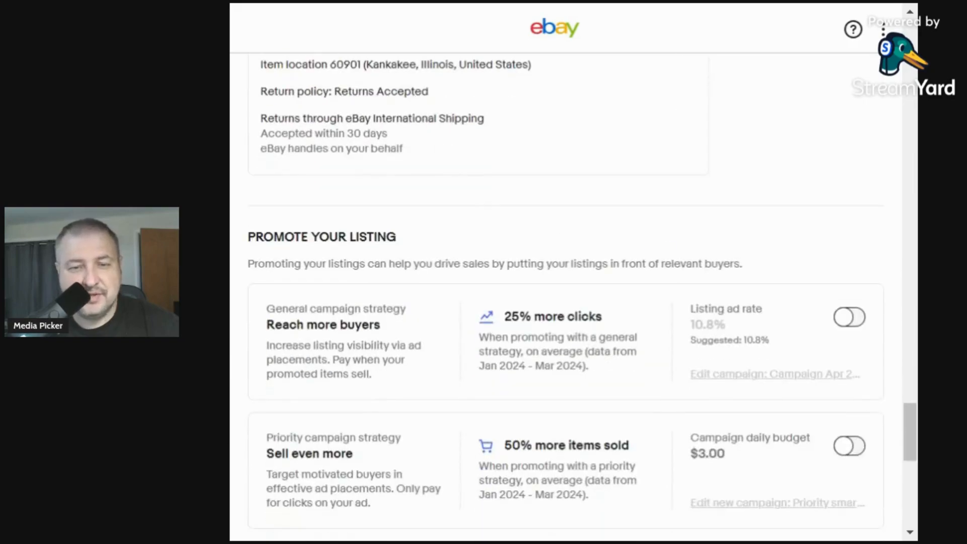
left_click(851, 318)
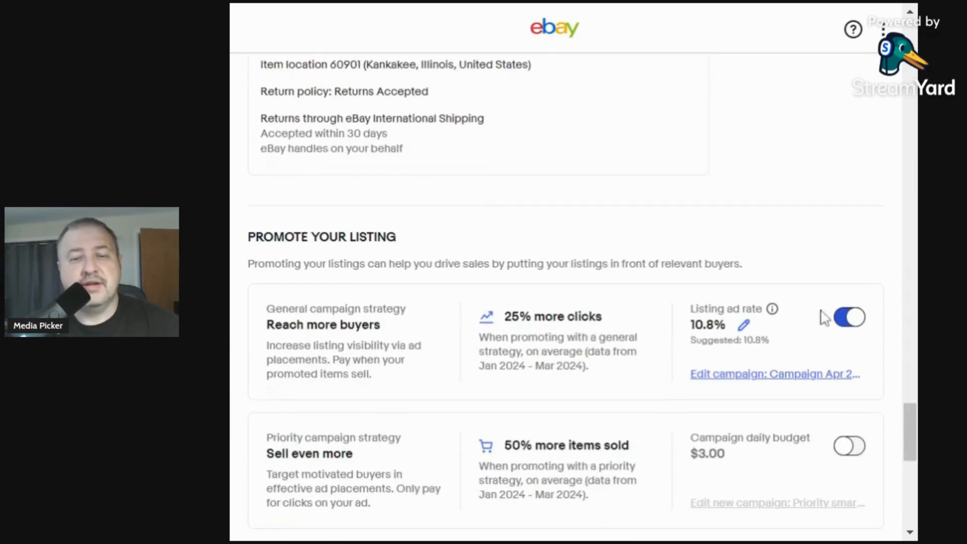
left_click(746, 326)
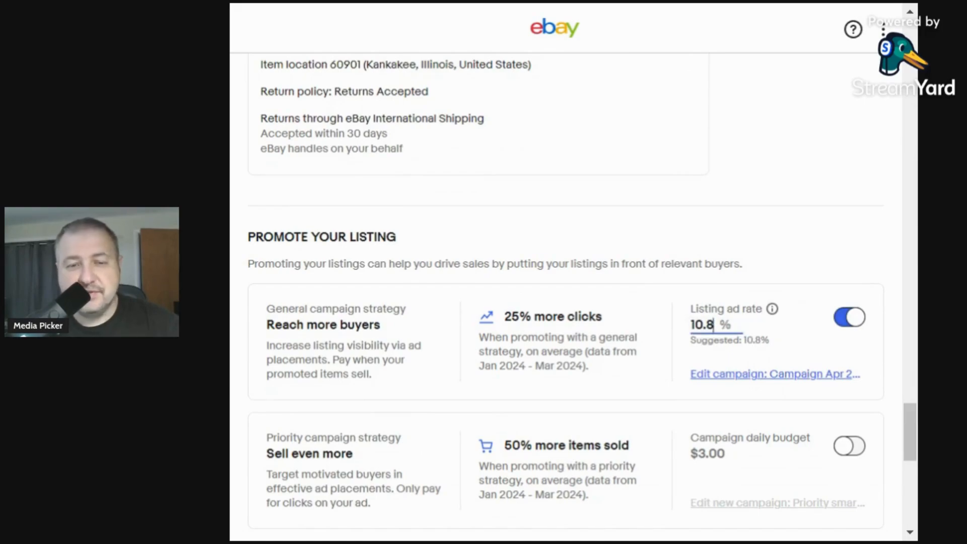
key("BackSpace")
key("BackSpace")
key("BackSpace")
key("BackSpace")
type("4")
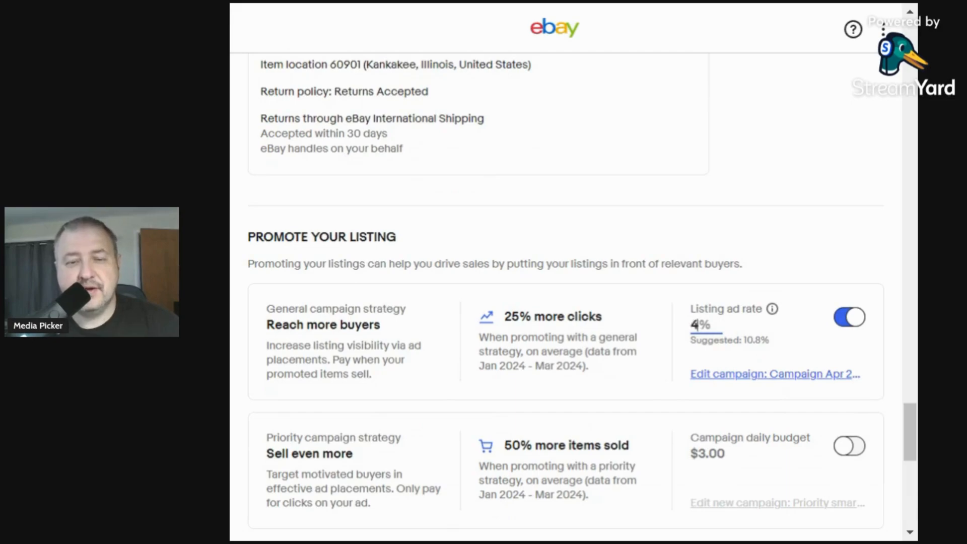
left_click(478, 204)
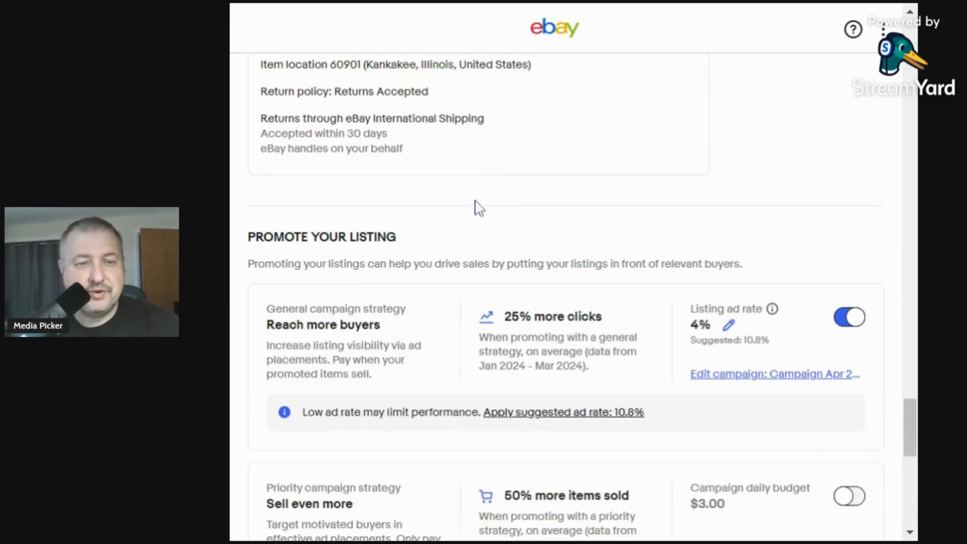
Save the completed Chi-Lites listing as a draft instead of publishing it
scroll(483, 204, "down", 1)
scroll(484, 204, "down", 10)
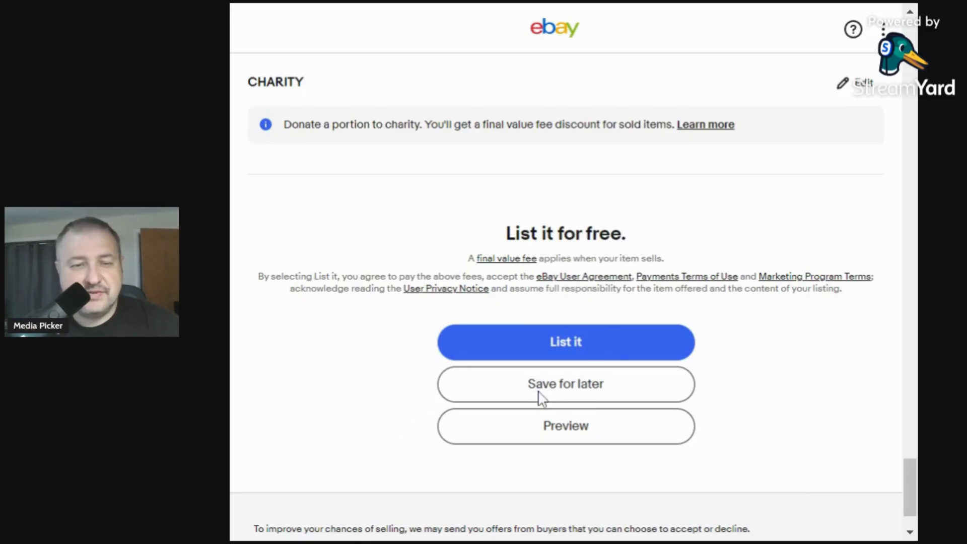
left_click(560, 384)
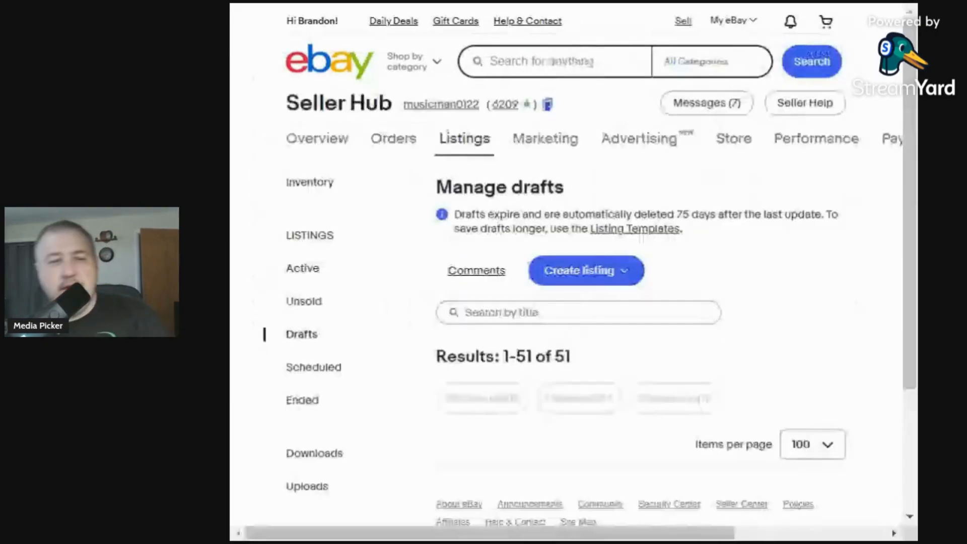
Examine the saved drafts table, including titles, SKUs, shipping costs, creation dates and expiration dates
scroll(557, 385, "down", 3)
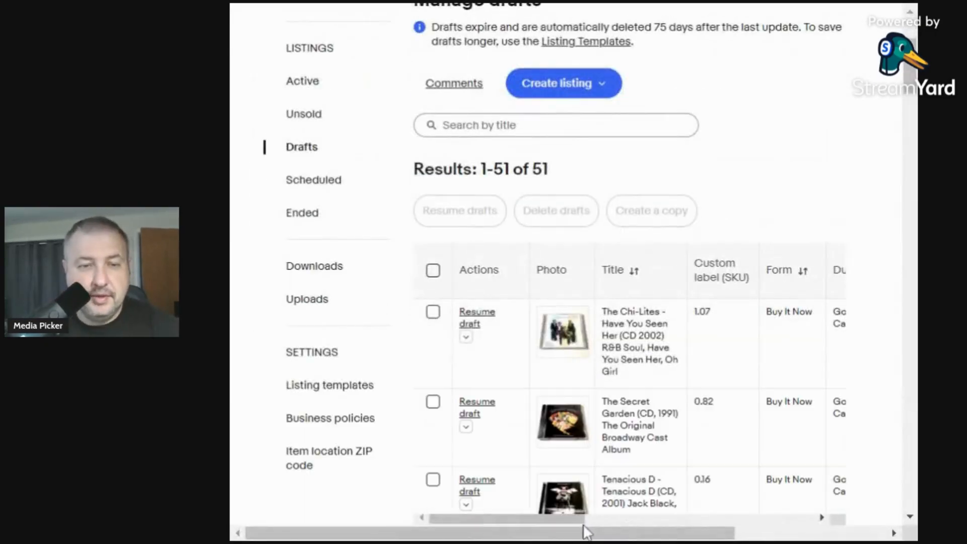
left_click_drag(585, 523, 814, 500)
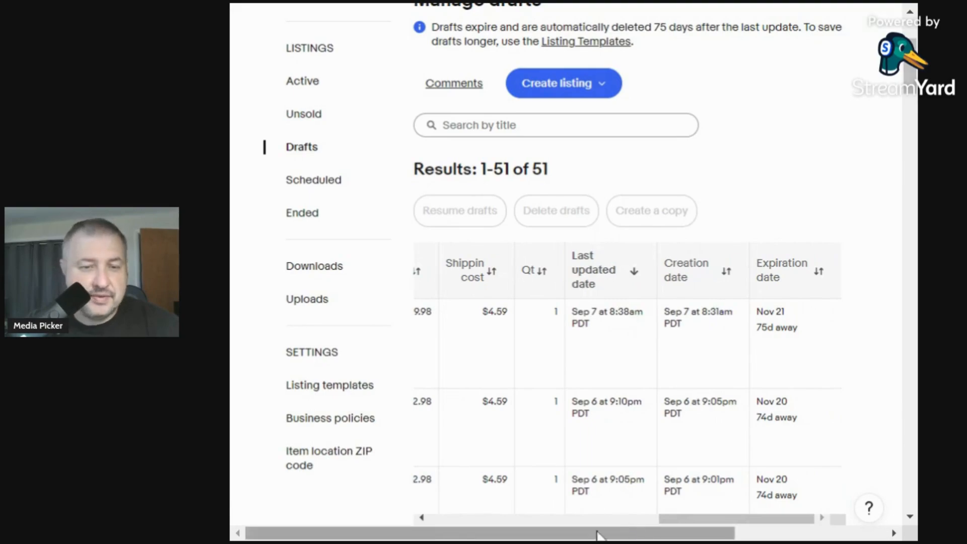
left_click(440, 519)
left_click(439, 519)
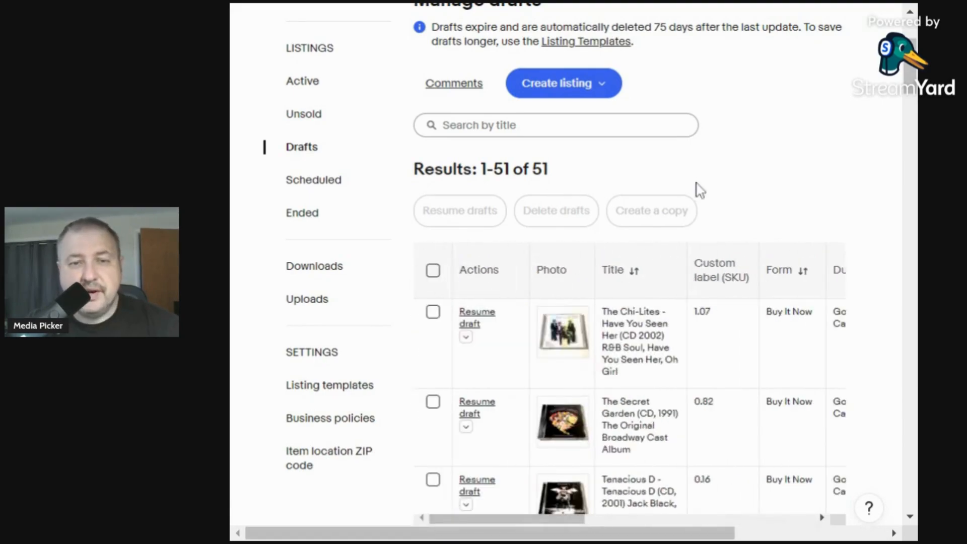
left_click(720, 519)
left_click(786, 519)
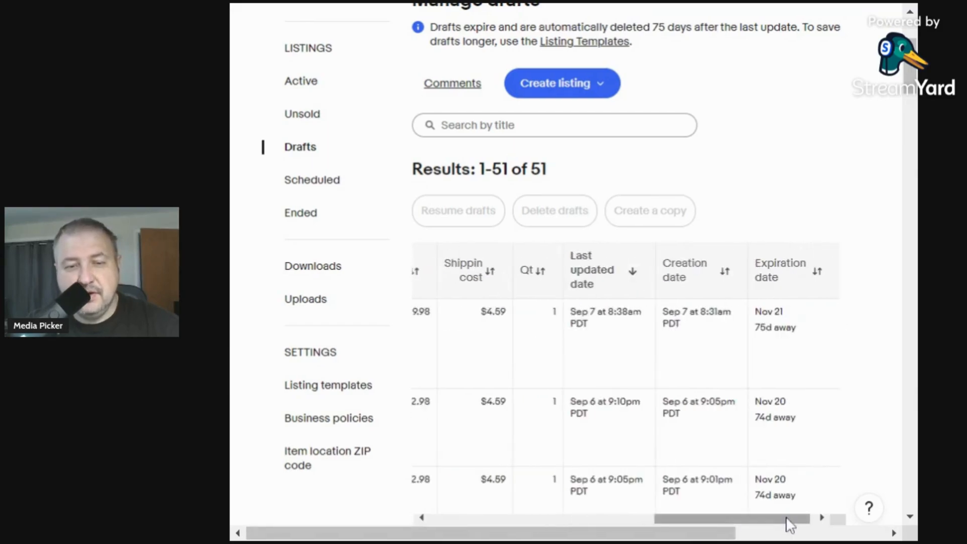
Create a new single listing from the "1. CD Listing" template
scroll(815, 418, "up", 4)
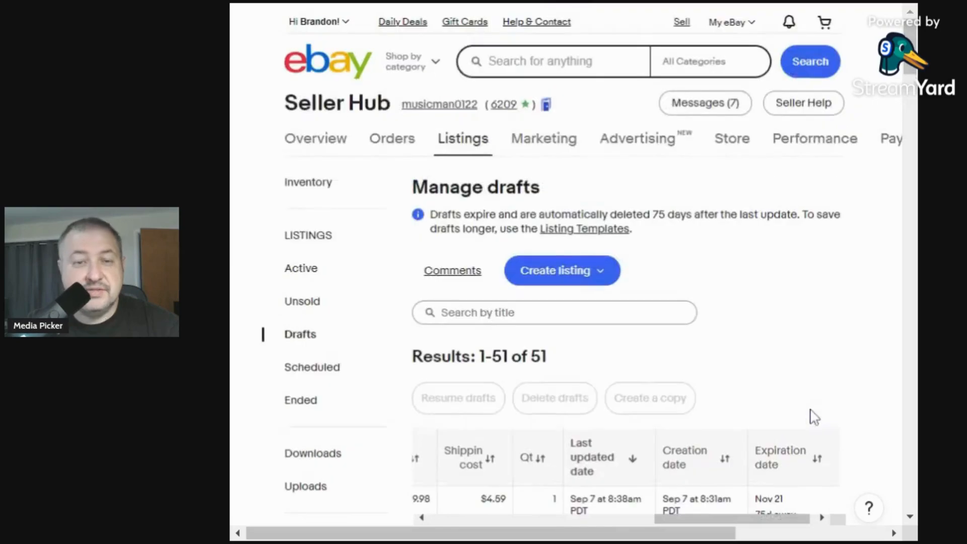
left_click(569, 280)
left_click(496, 373)
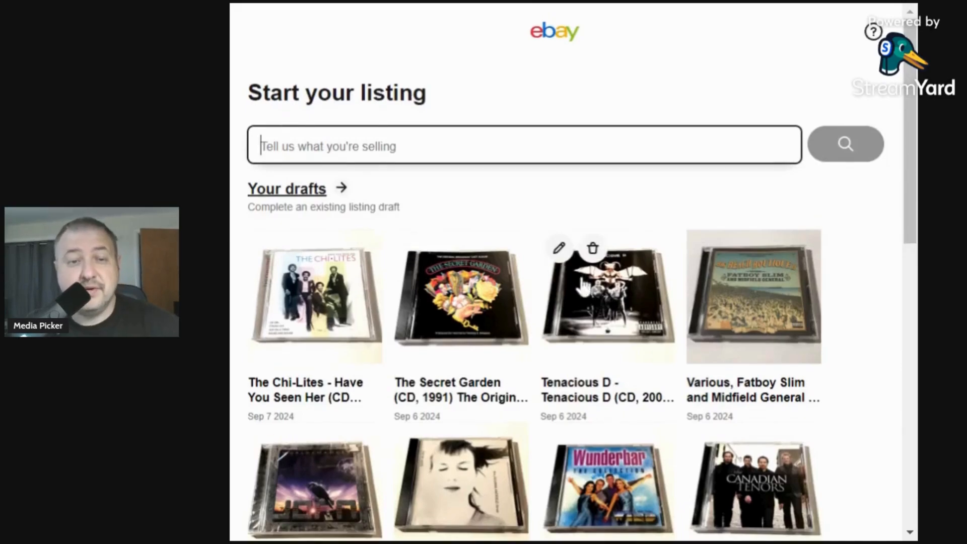
scroll(617, 263, "down", 10)
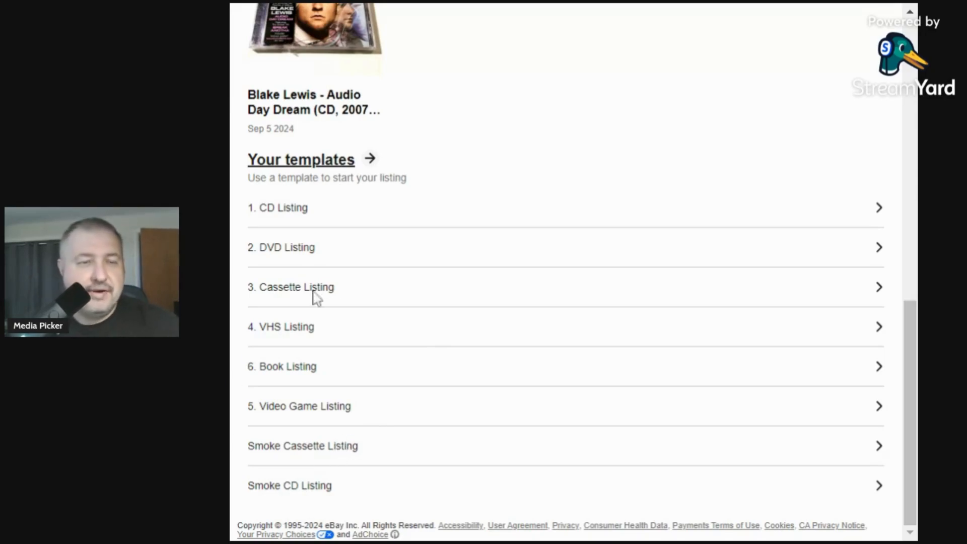
left_click(285, 217)
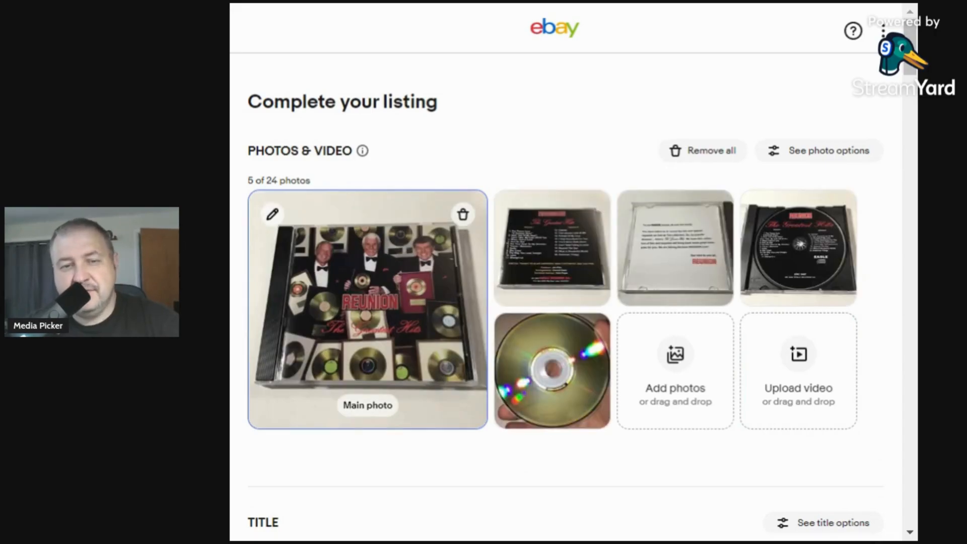
Set the main front cover photo's brightness to 22 and contrast to 20, and save the adjustment
left_click(334, 296)
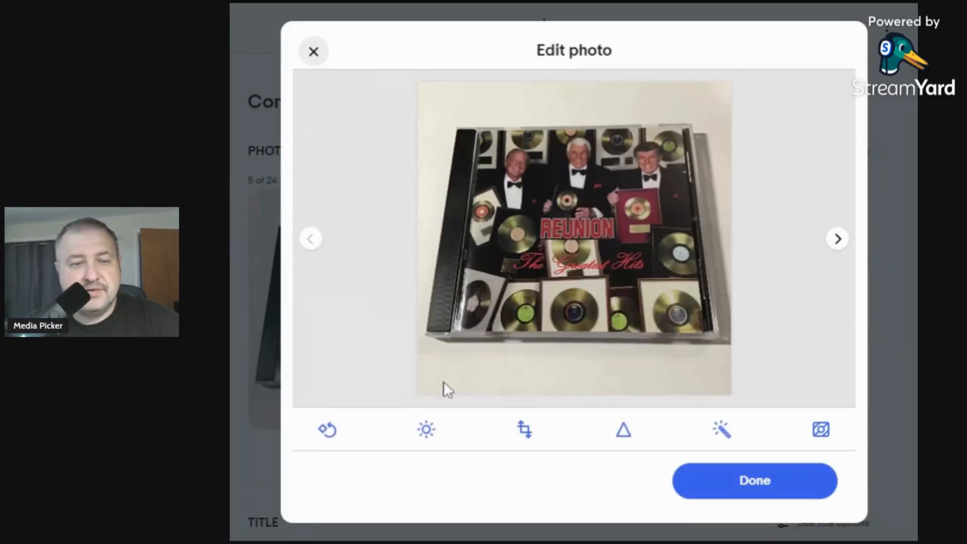
left_click(432, 435)
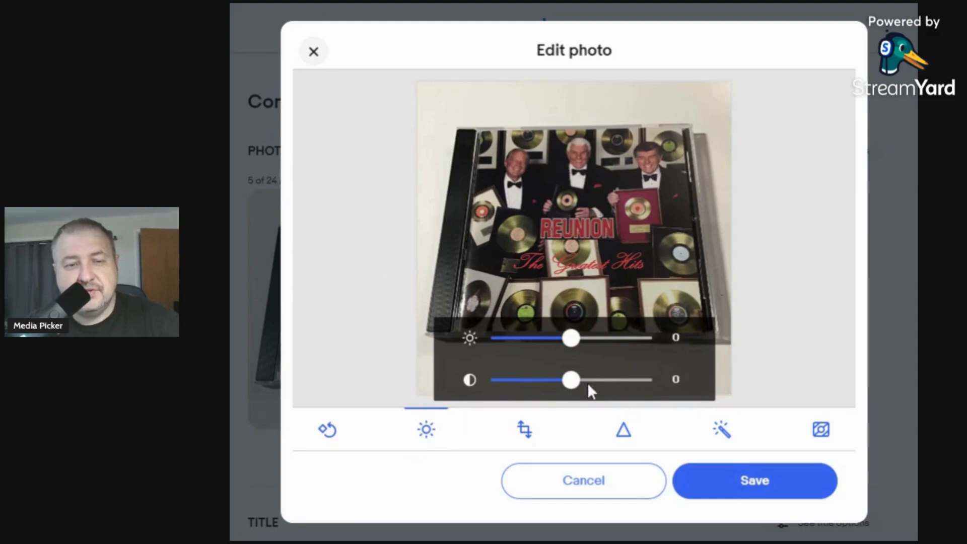
left_click(587, 382)
left_click(589, 338)
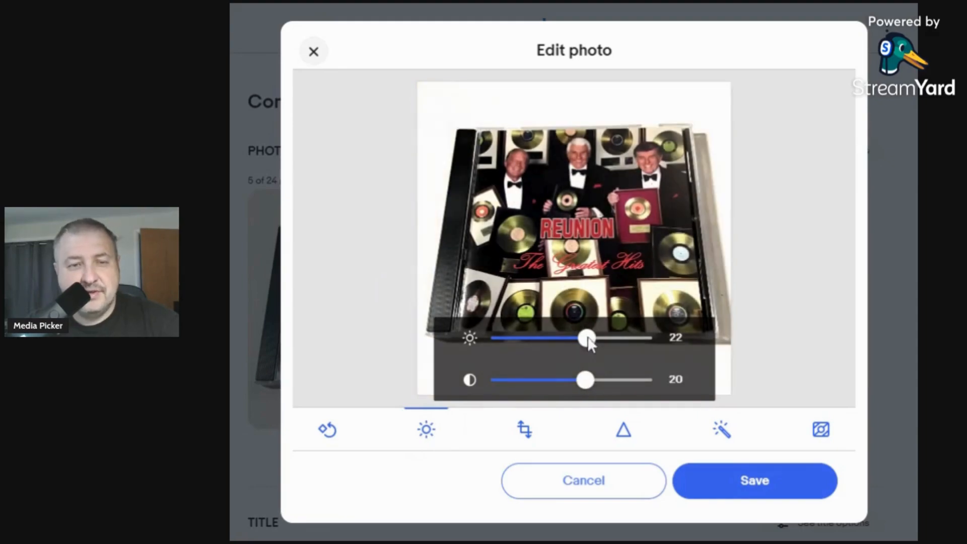
left_click(712, 479)
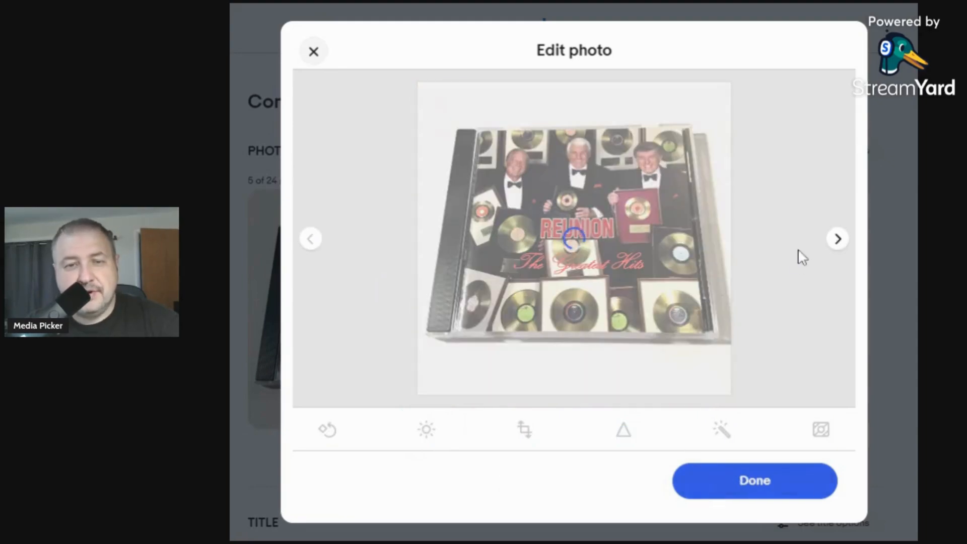
Set both brightness and contrast of the back cover photo to 22, save it, and advance to the following photo
left_click(838, 242)
left_click(838, 242)
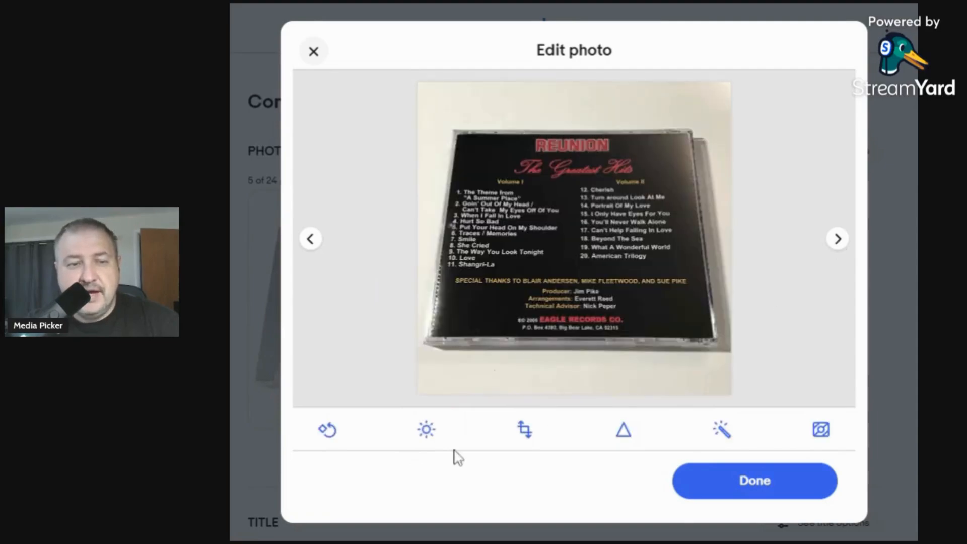
left_click(427, 432)
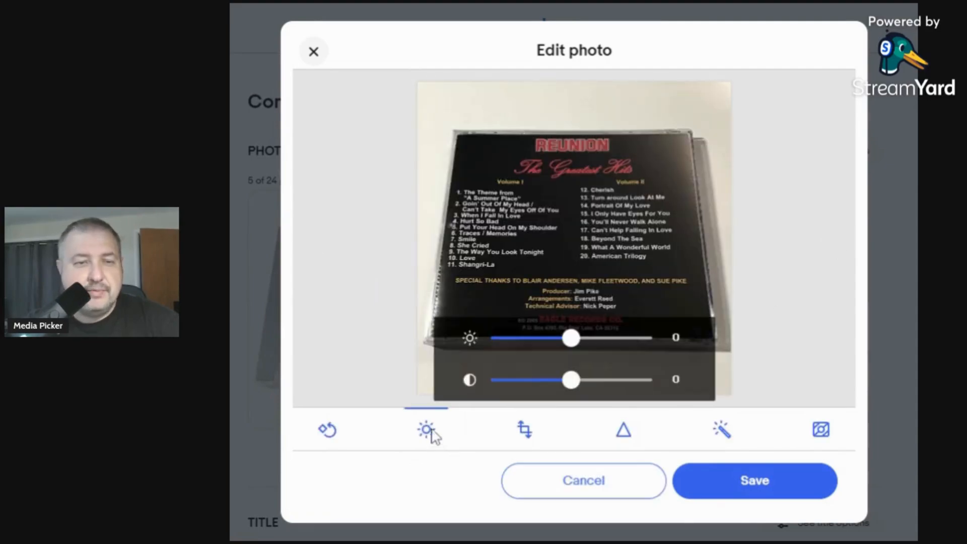
left_click(588, 379)
left_click(587, 336)
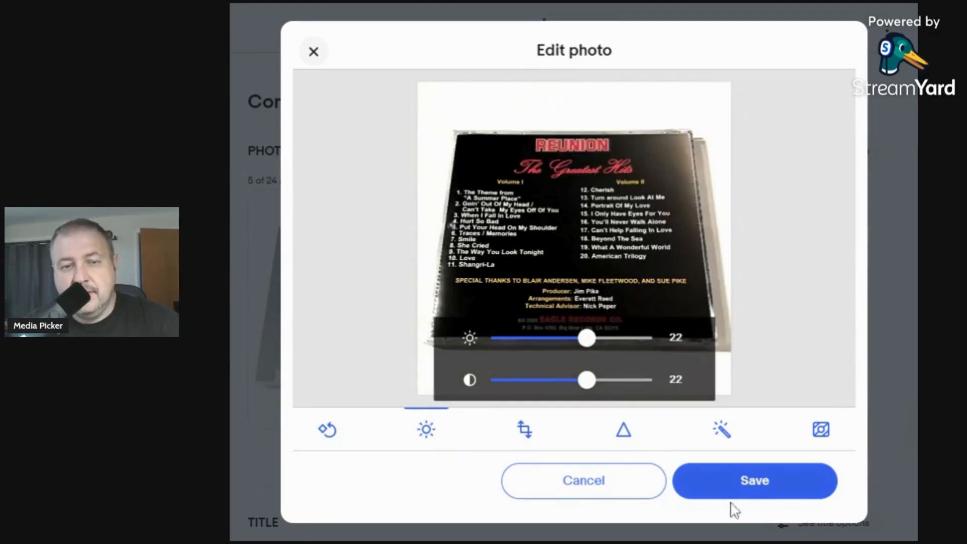
left_click(752, 483)
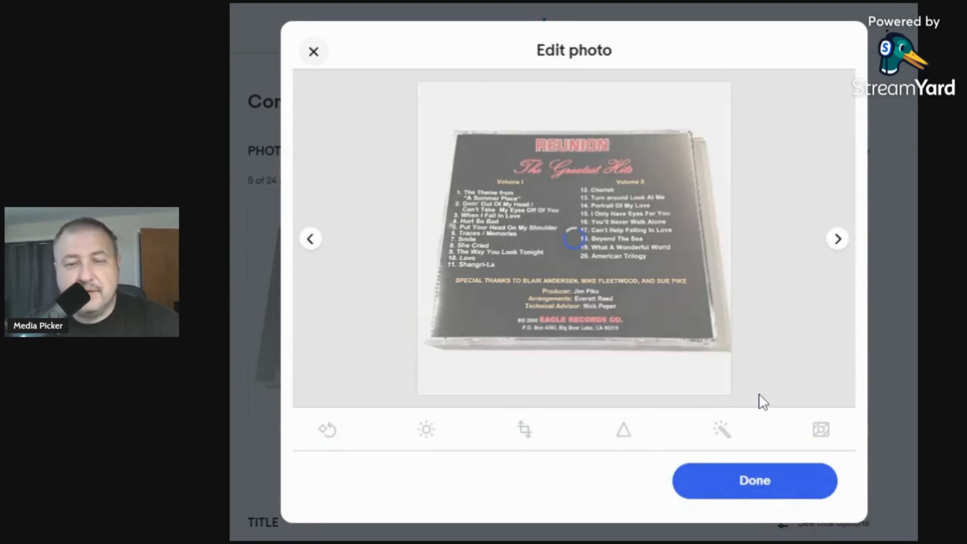
left_click(838, 240)
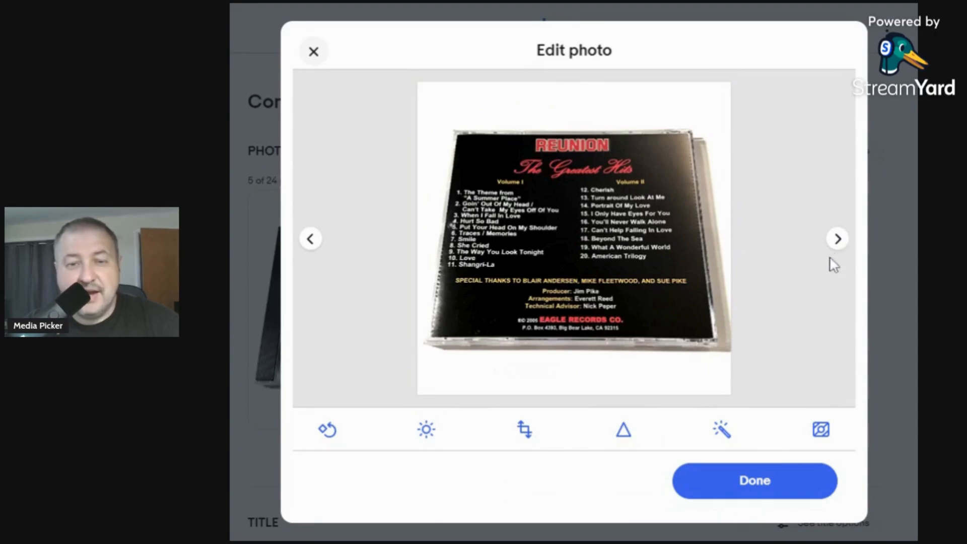
Set the white REUNION insert photo's contrast to 22, raise its brightness by a similar amount, save it, and advance to the following photo
left_click(426, 429)
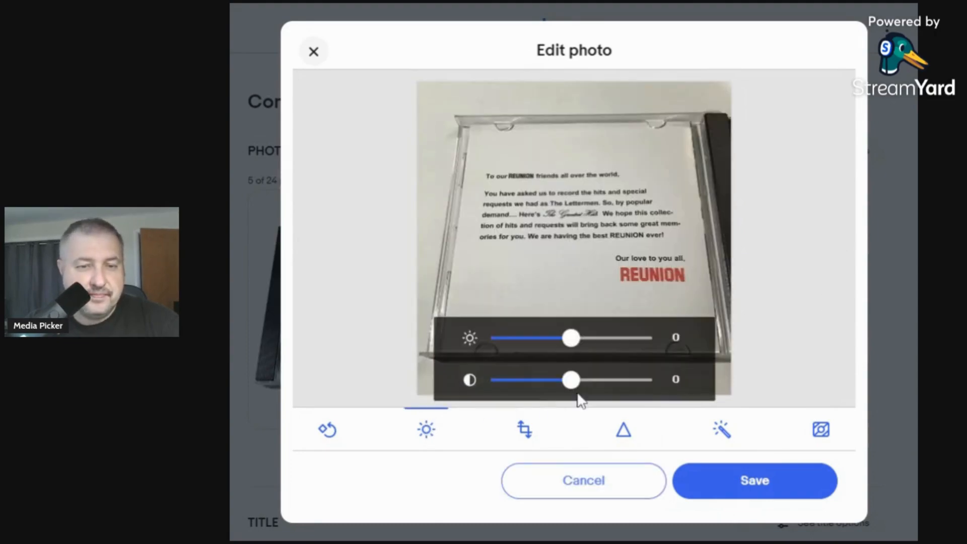
left_click(590, 379)
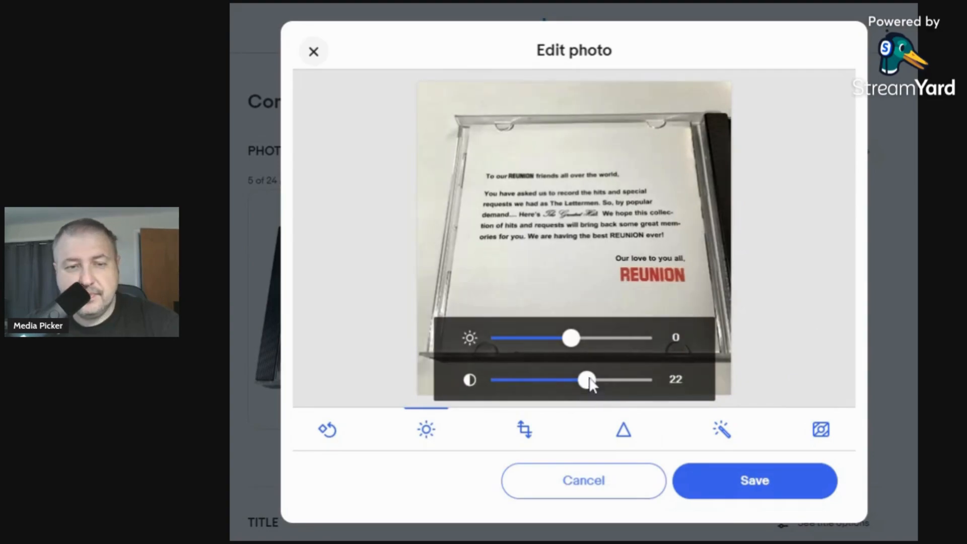
left_click(590, 338)
left_click(706, 477)
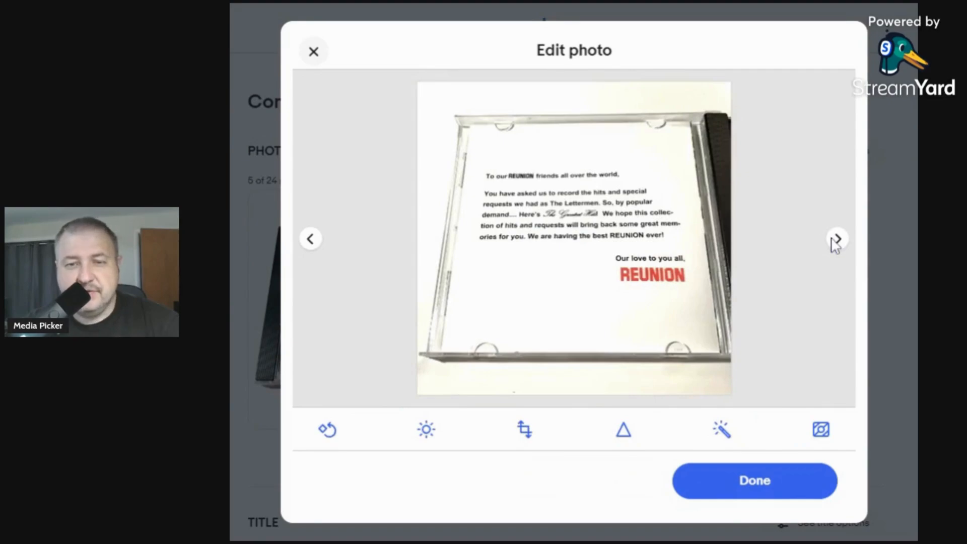
left_click(837, 240)
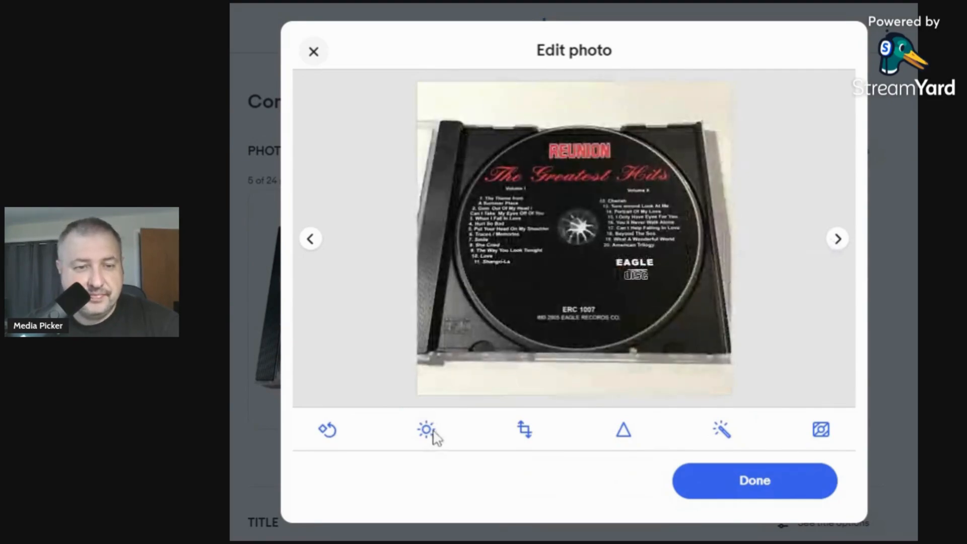
Set the printed disc photo's brightness to 18 and contrast to 20, save the adjustment, and finish photo editing
left_click(432, 431)
left_click(588, 379)
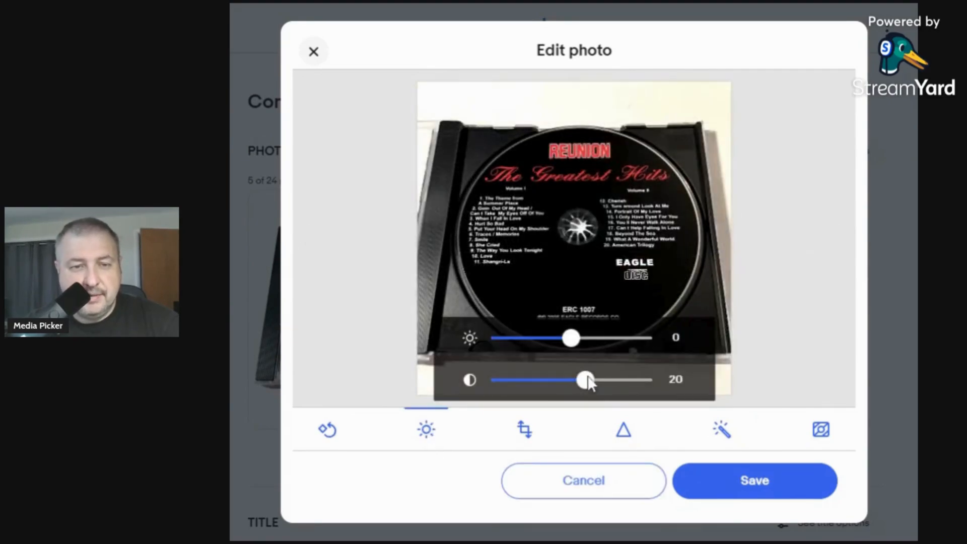
left_click(586, 337)
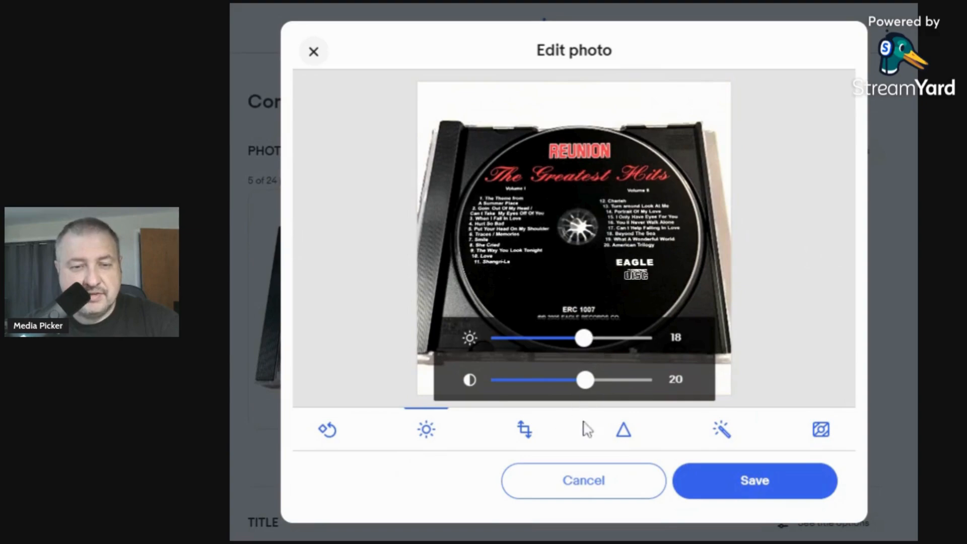
left_click(724, 494)
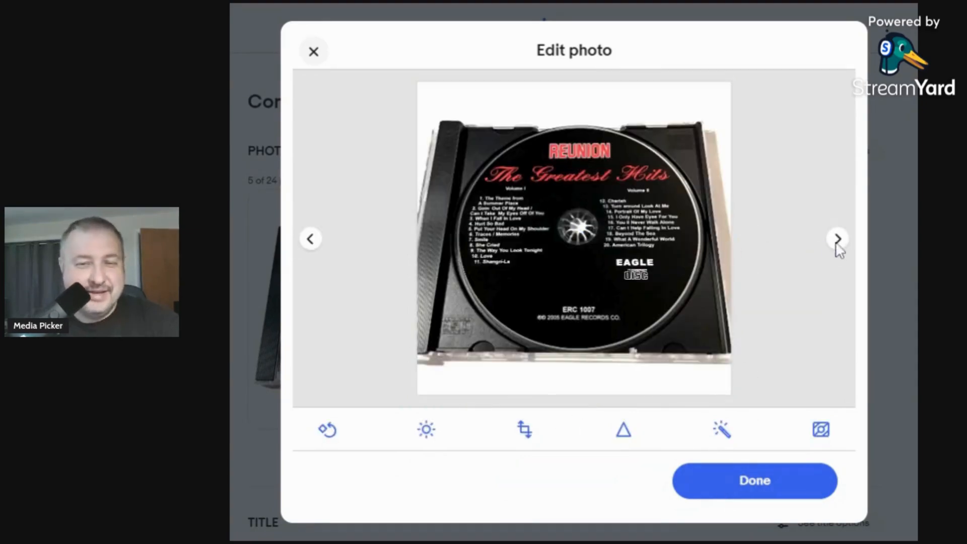
left_click(838, 239)
left_click(747, 502)
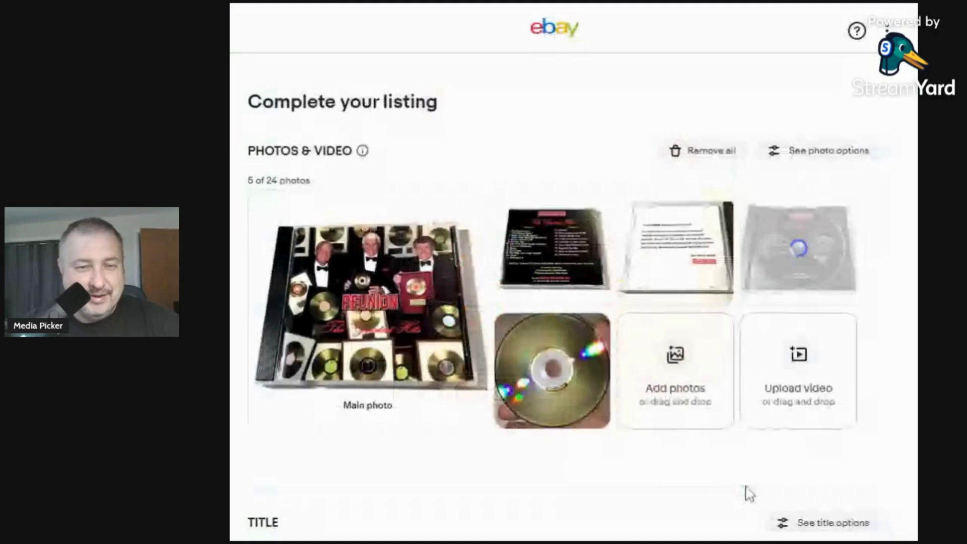
Enter "Reunion - The Greatest Hits (CD, 2005)" as the item title
scroll(494, 306, "down", 3)
left_click(496, 351)
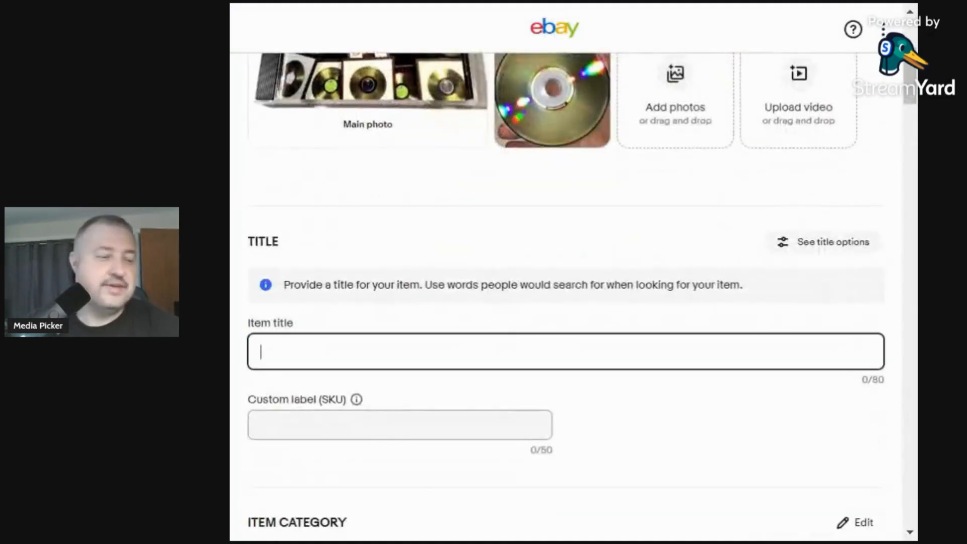
type("Te")
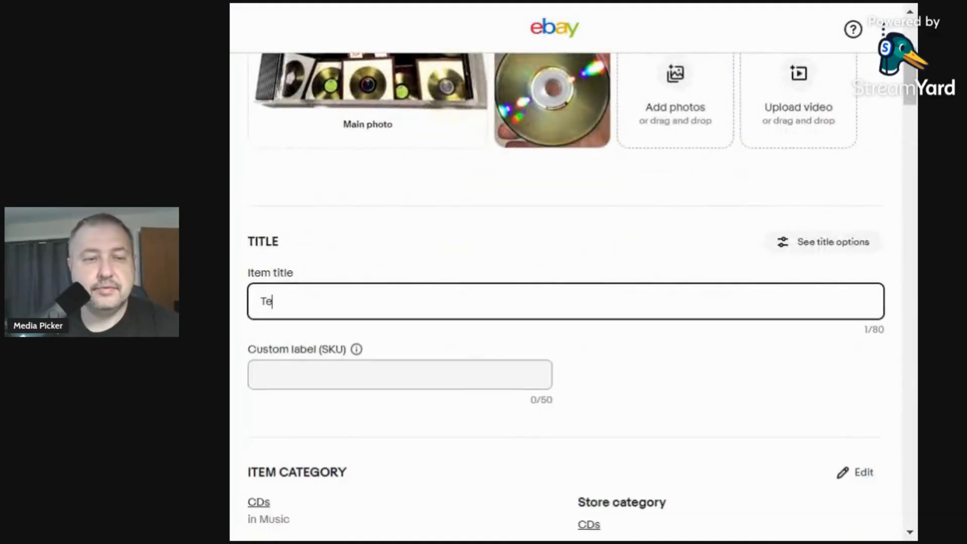
type("st")
key("BackSpace")
key("BackSpace")
key("BackSpace")
key("BackSpace")
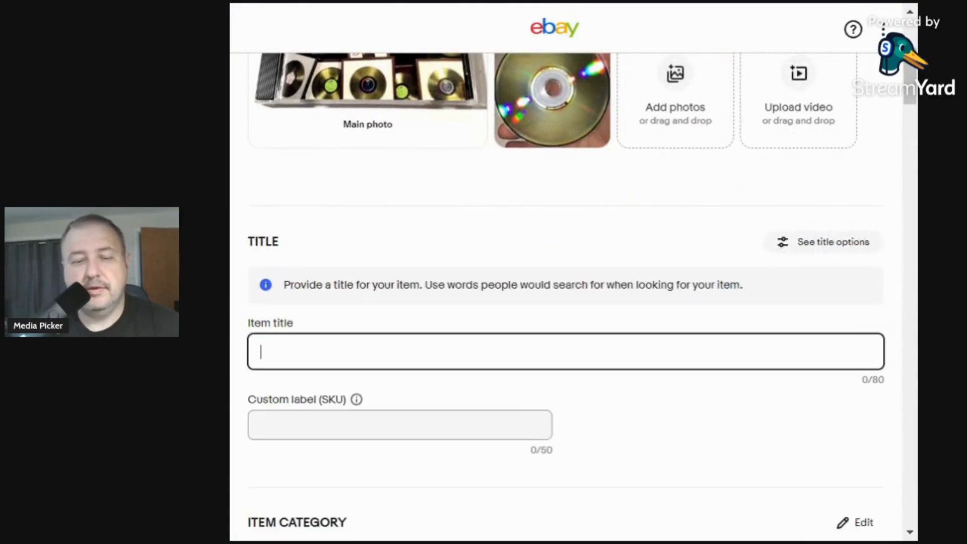
type("Reuni")
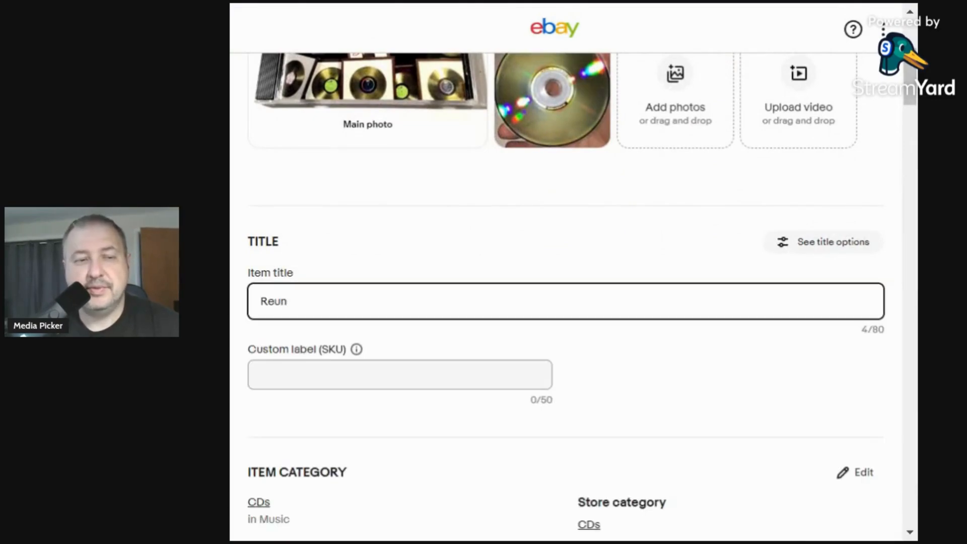
key("BackSpace")
type("nion")
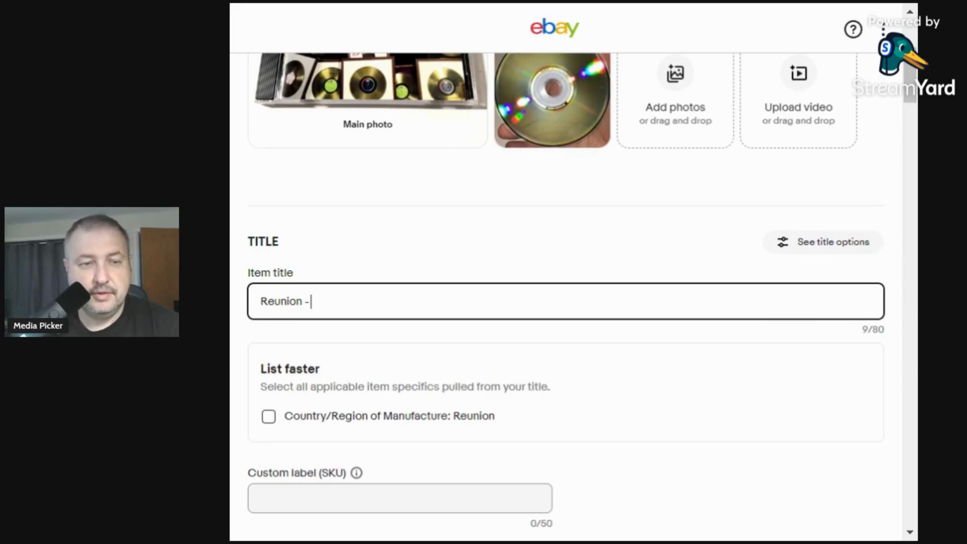
type("- The G")
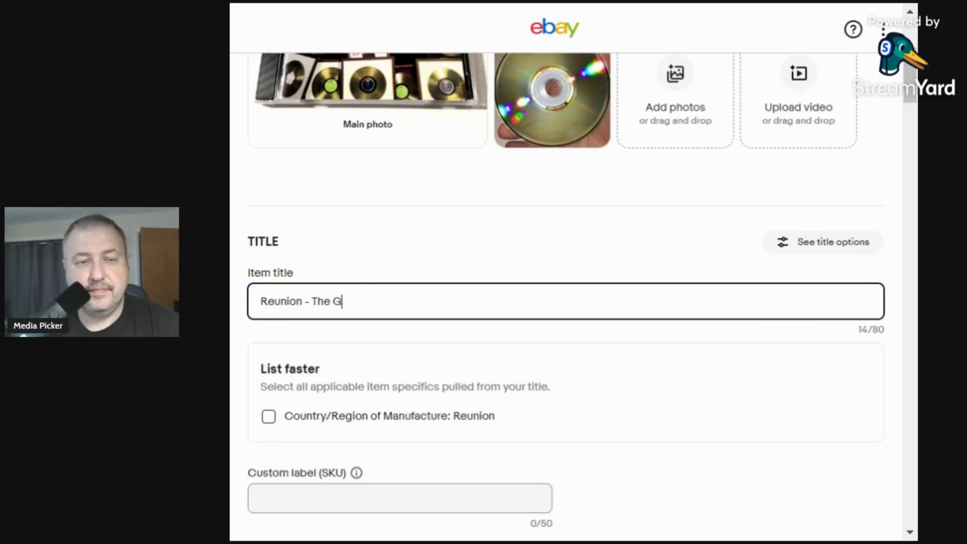
type("reatest Hits ")
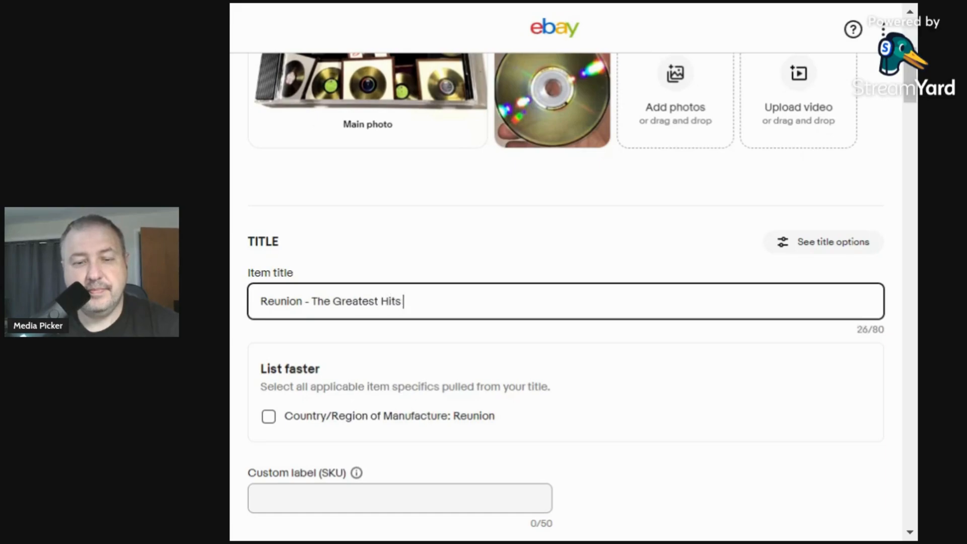
type("(CD,")
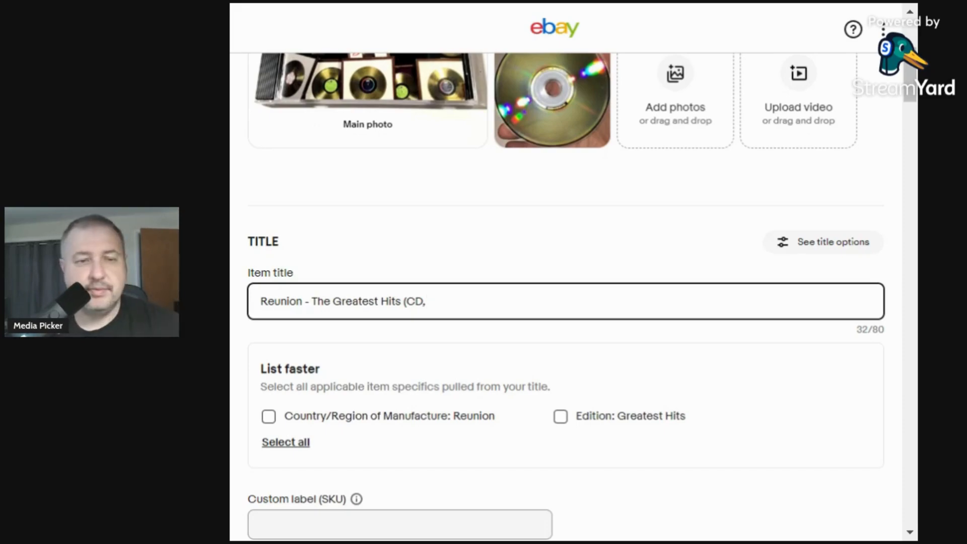
type("2005")
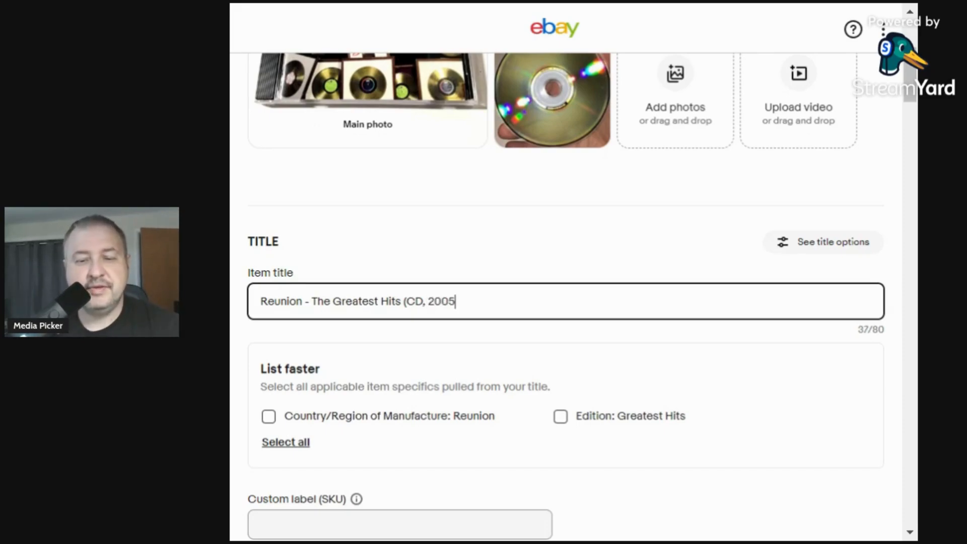
type(")")
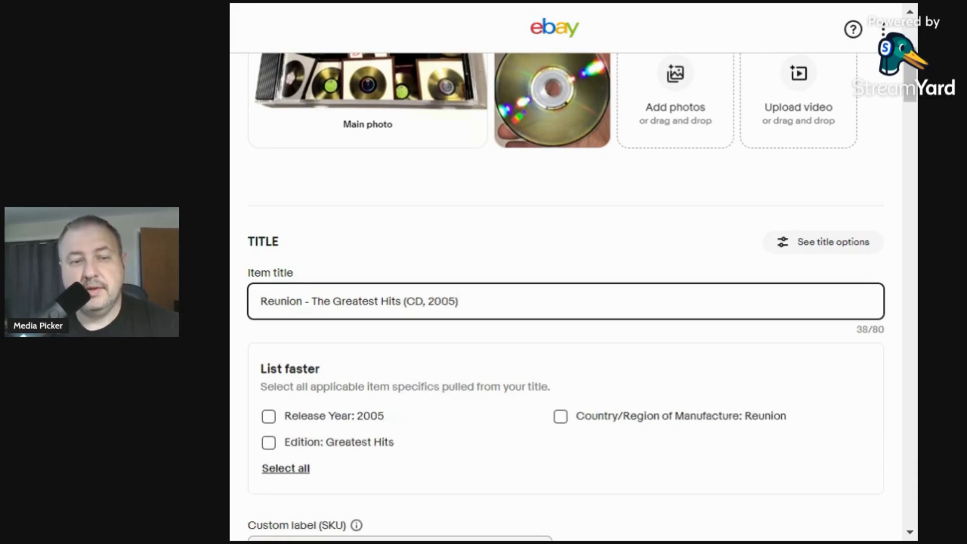
Append "The Lettermen, Oldies" to the end of the item title
type(" The le")
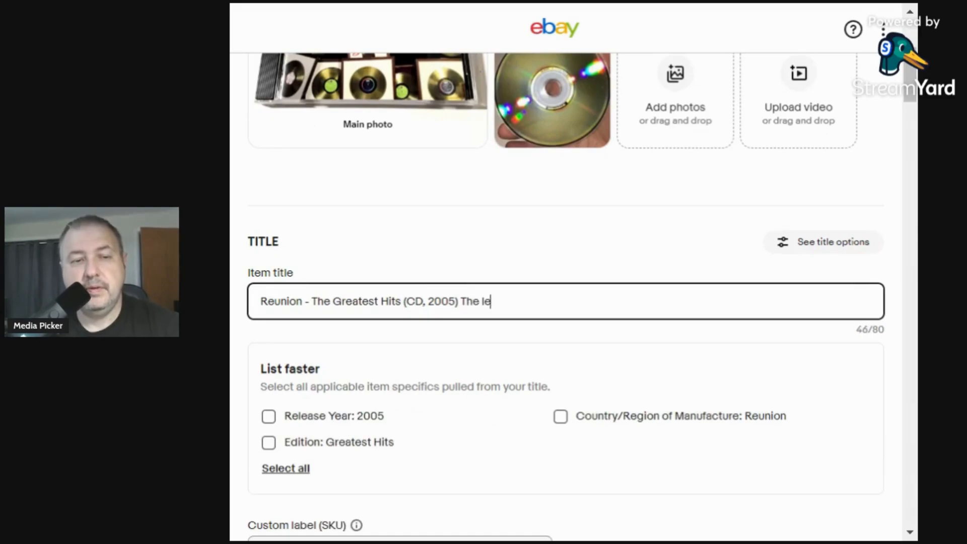
key("BackSpace")
key("BackSpace")
type("Letterm")
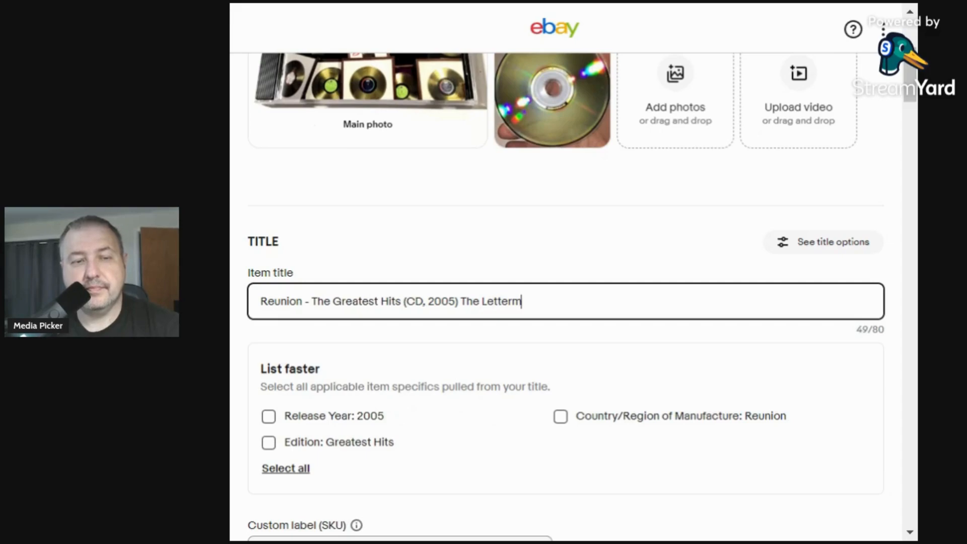
type("en")
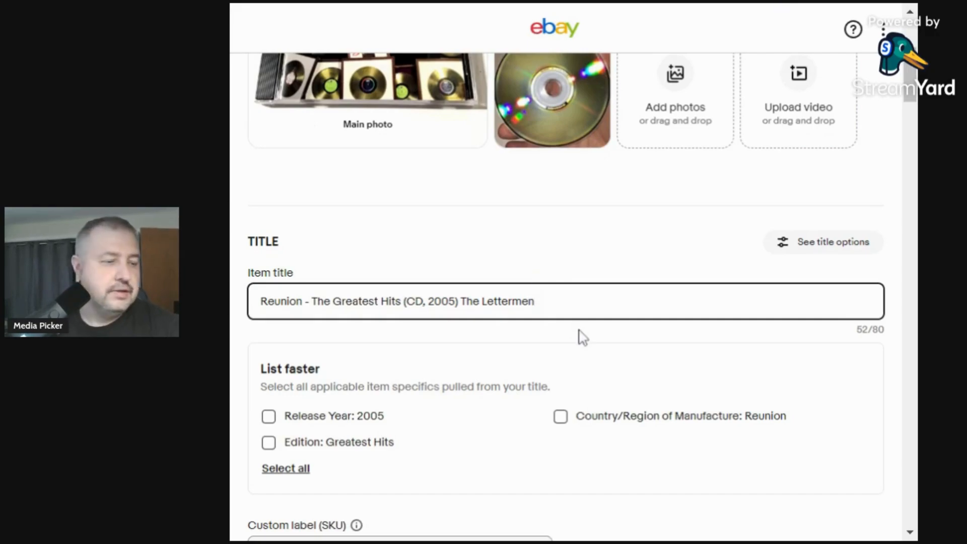
type(",")
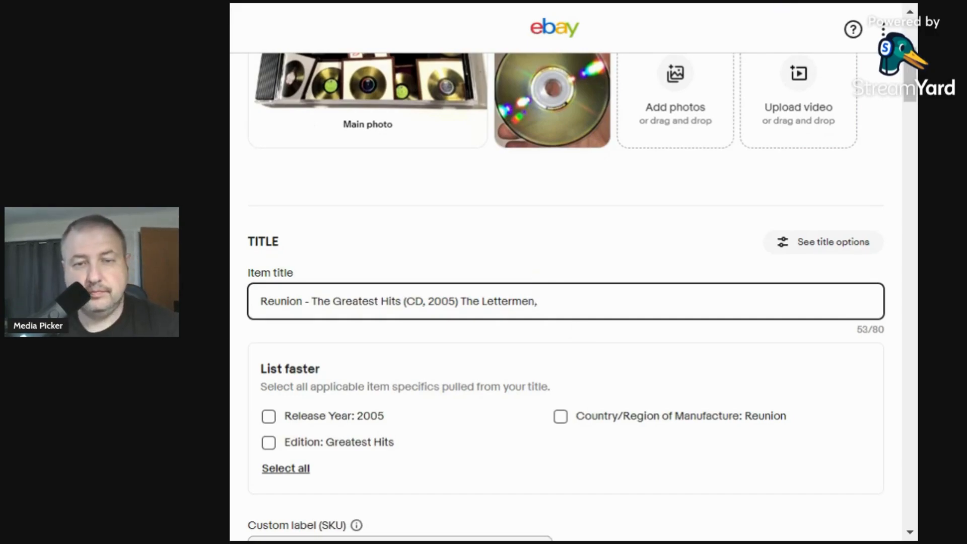
type(" Olei")
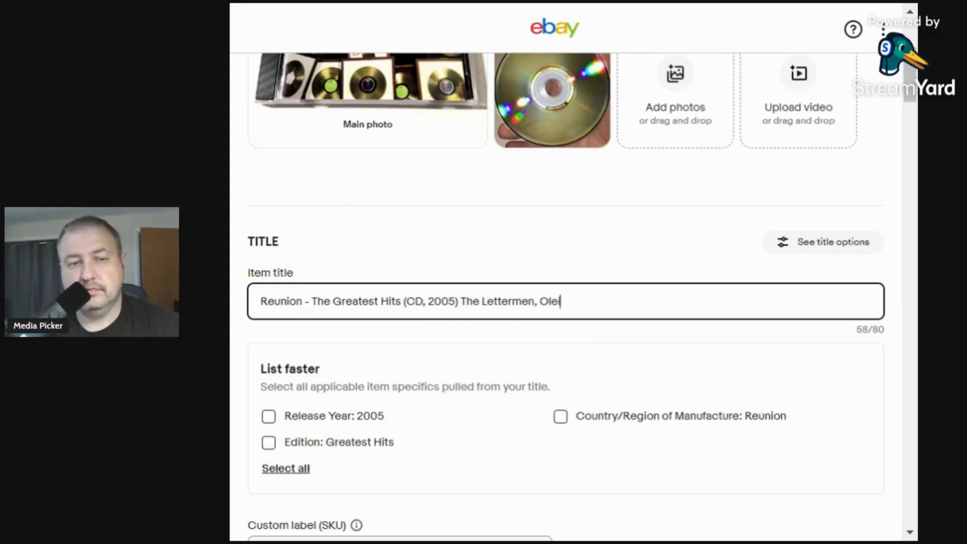
type("es")
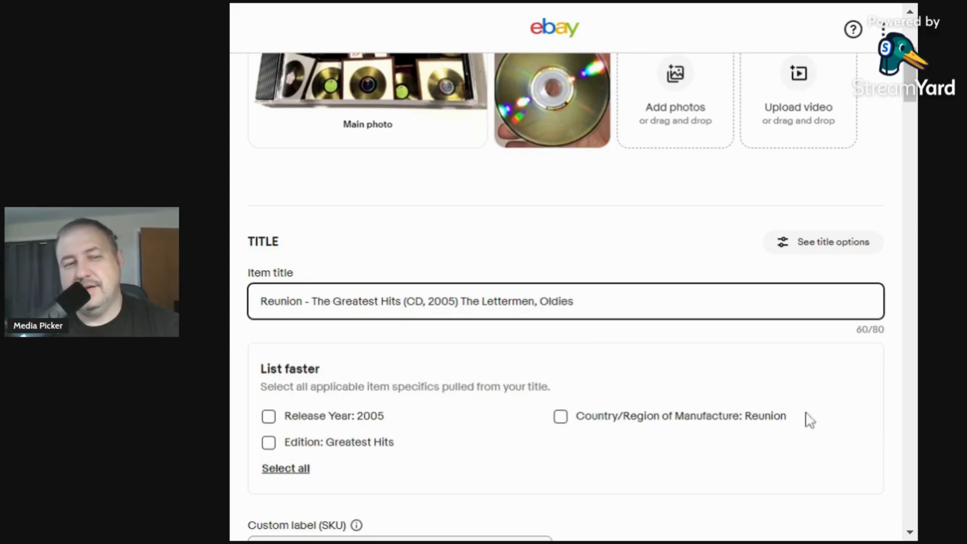
Accept the suggested item specifics Release Year: 2005, Edition: Greatest Hits and Genre: Oldies
scroll(559, 240, "up", 1)
scroll(521, 361, "up", 2)
scroll(520, 361, "down", 6)
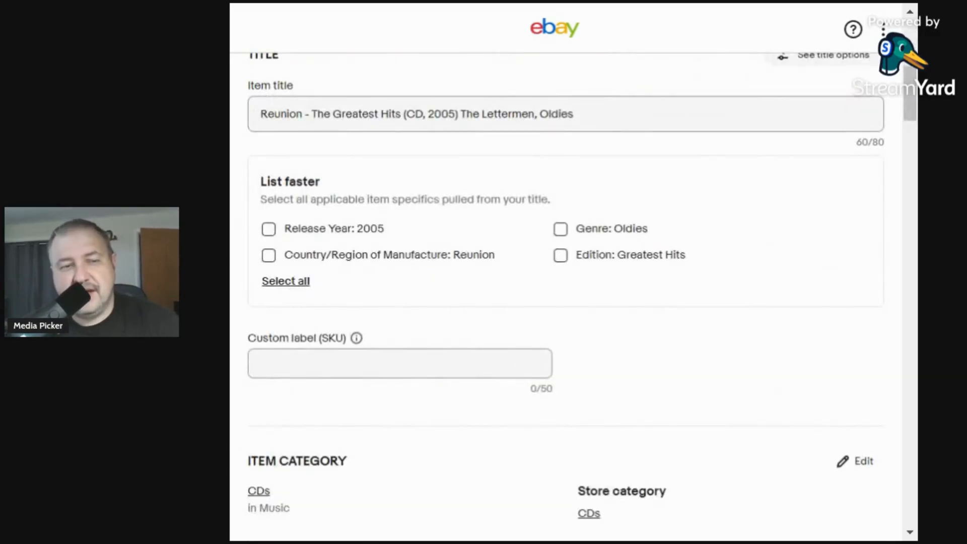
left_click(268, 230)
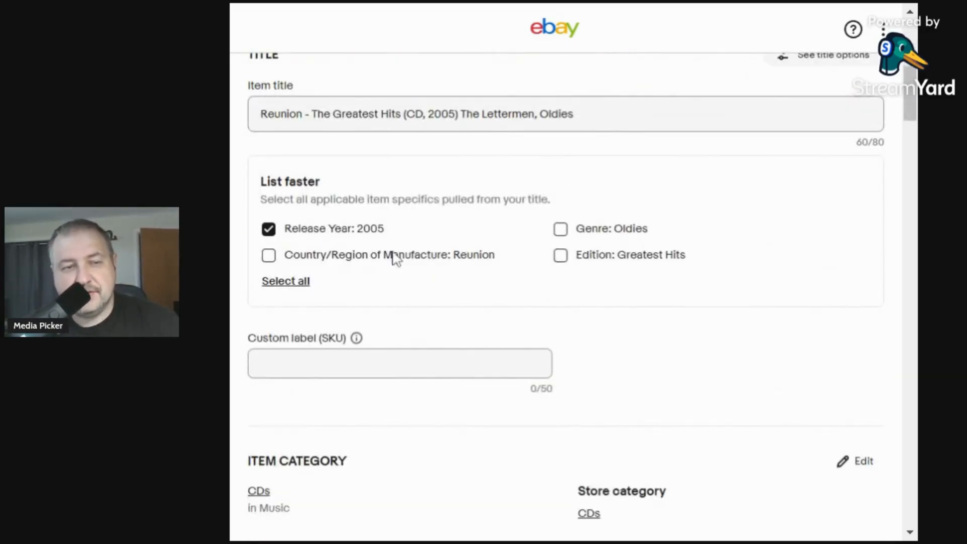
left_click(561, 256)
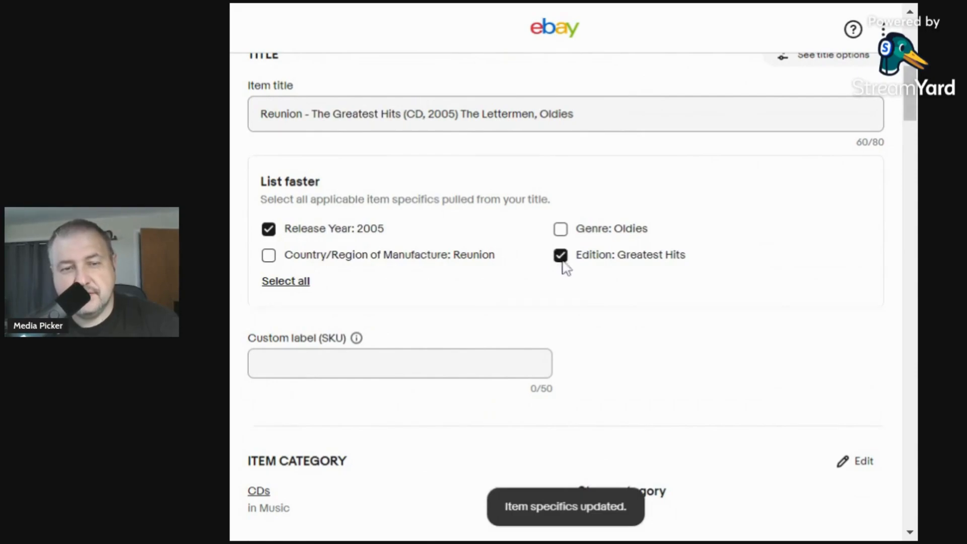
left_click(561, 229)
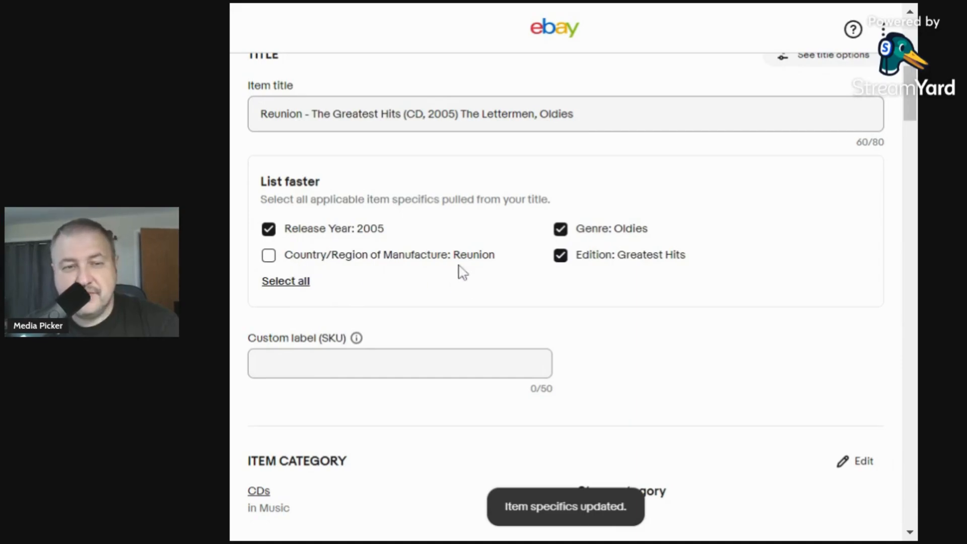
Set the listing's custom label (SKU) to 0.27
left_click(348, 370)
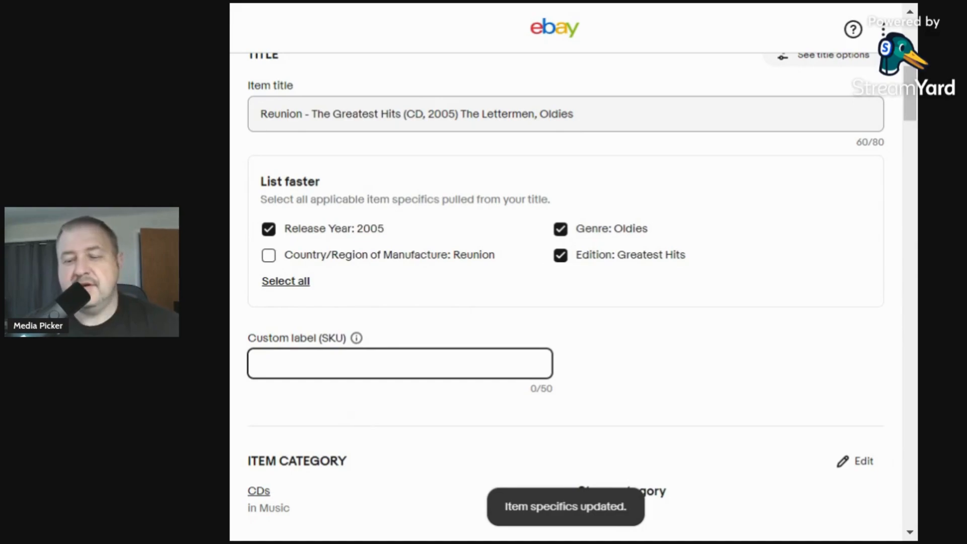
type("0.27")
left_click(347, 417)
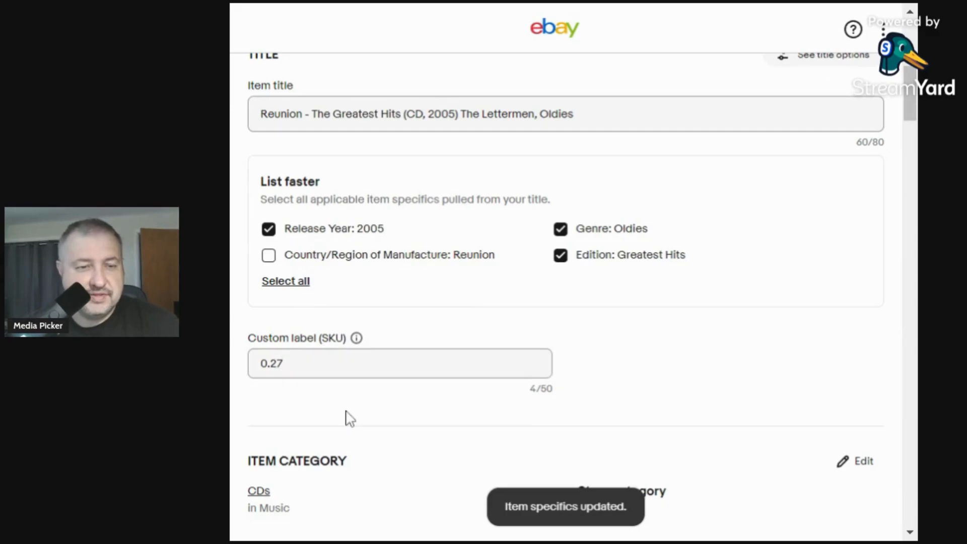
Set the required Artist item specific to the custom value "Reunion"
scroll(351, 417, "down", 5)
scroll(351, 417, "down", 2)
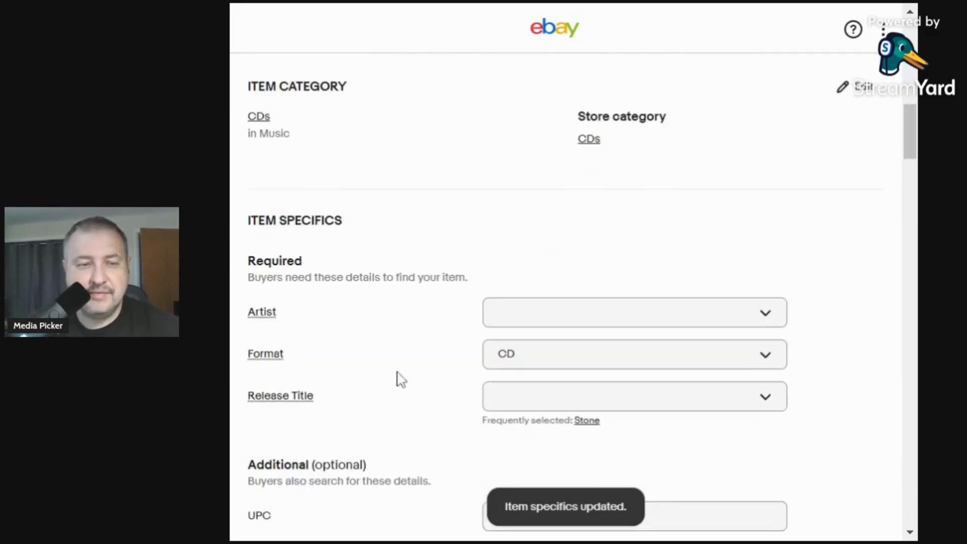
left_click(500, 316)
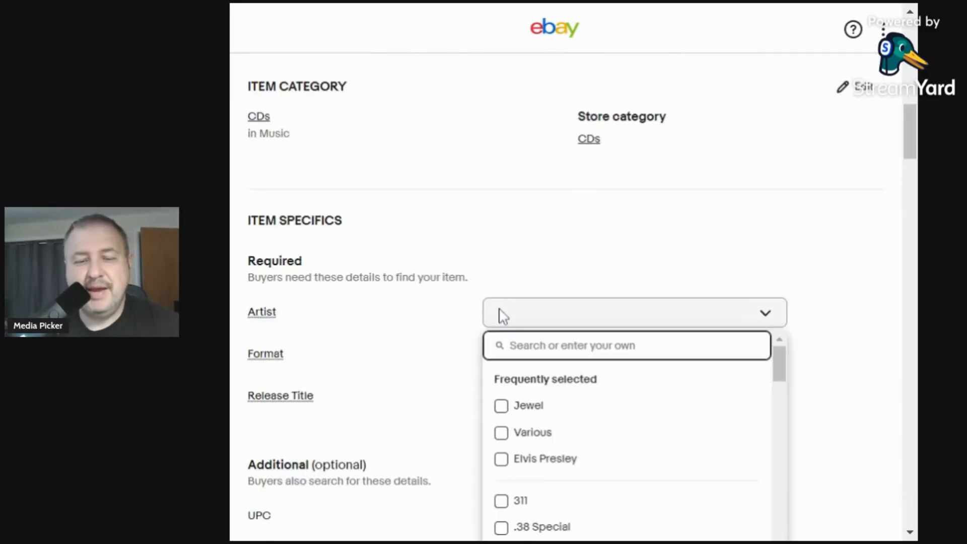
type("R")
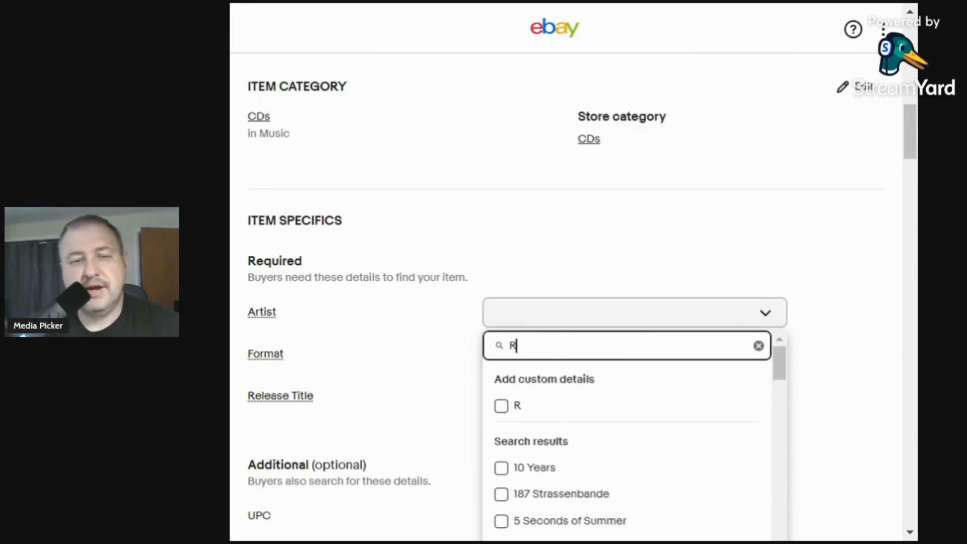
type("eunion")
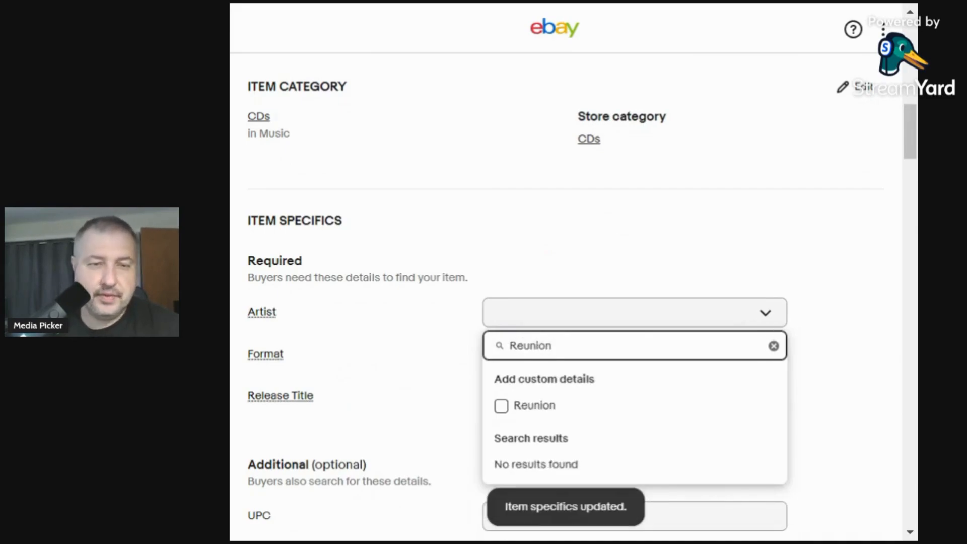
left_click(504, 409)
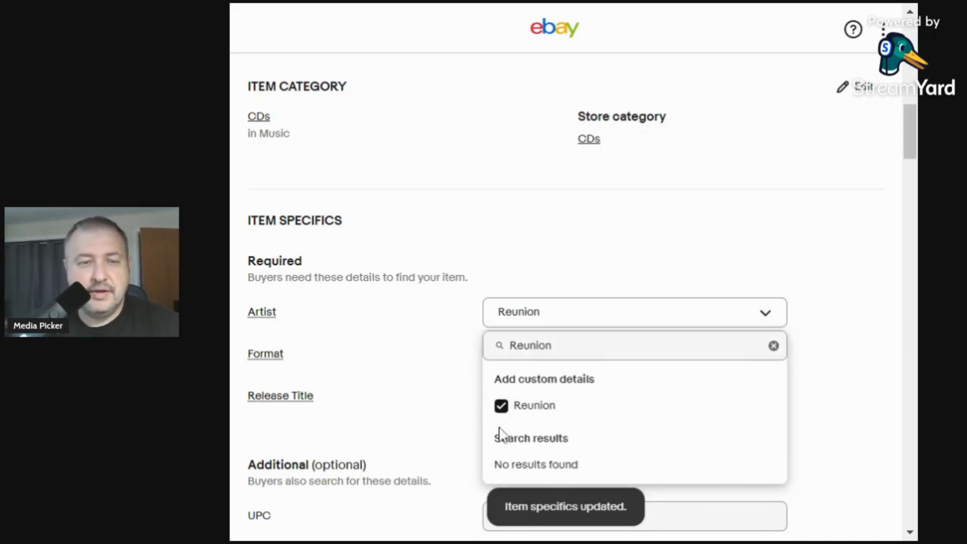
Set the required Release Title item specific to the custom value "The Greatest Hits"
left_click(428, 337)
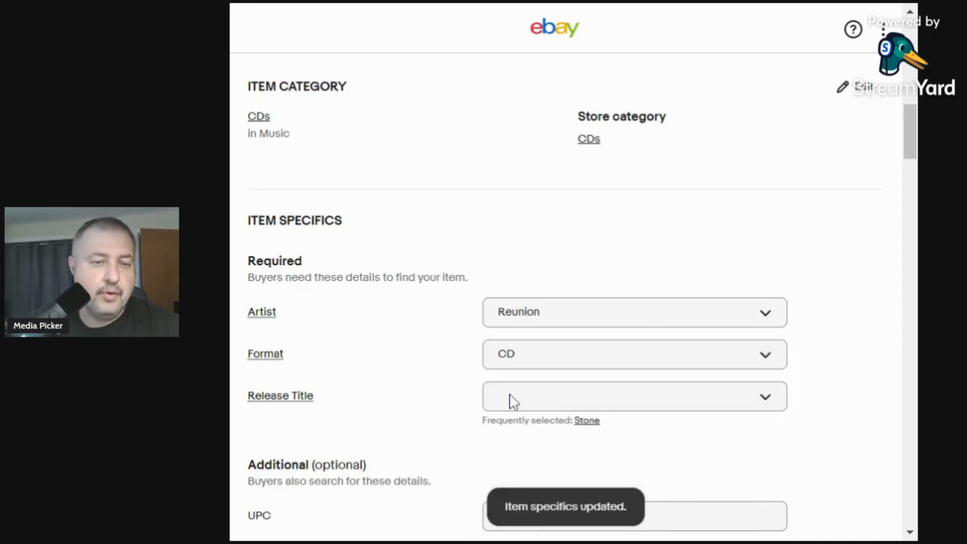
left_click(512, 401)
type("T")
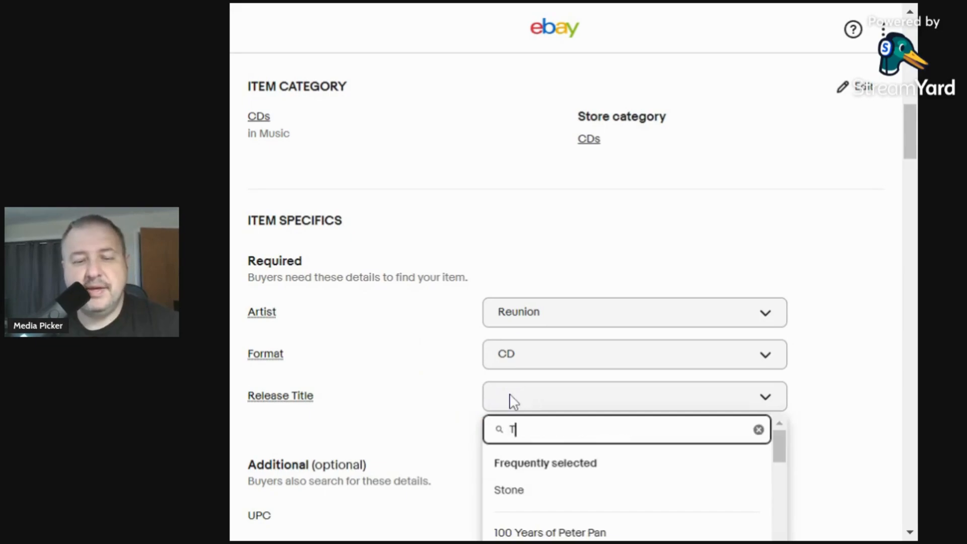
type("he Ge")
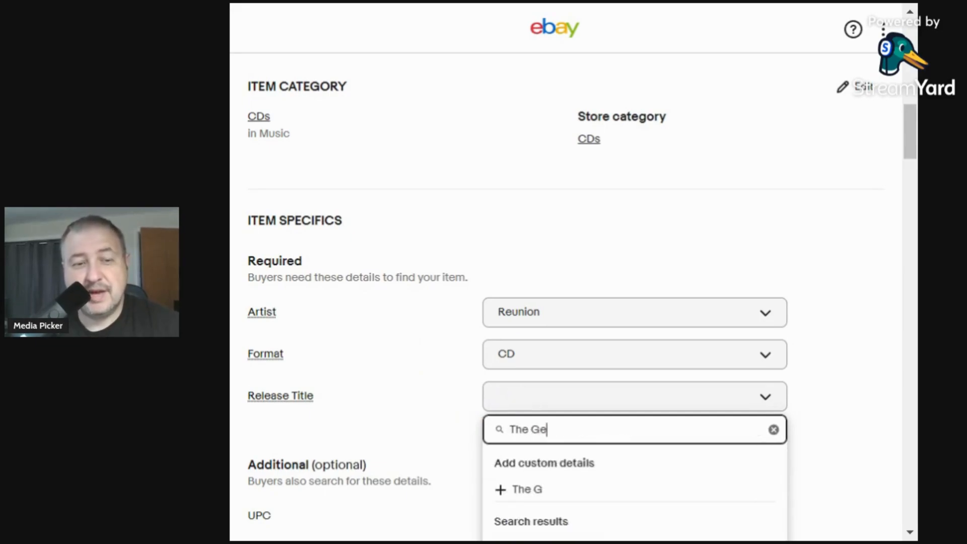
key("BackSpace")
type("reat")
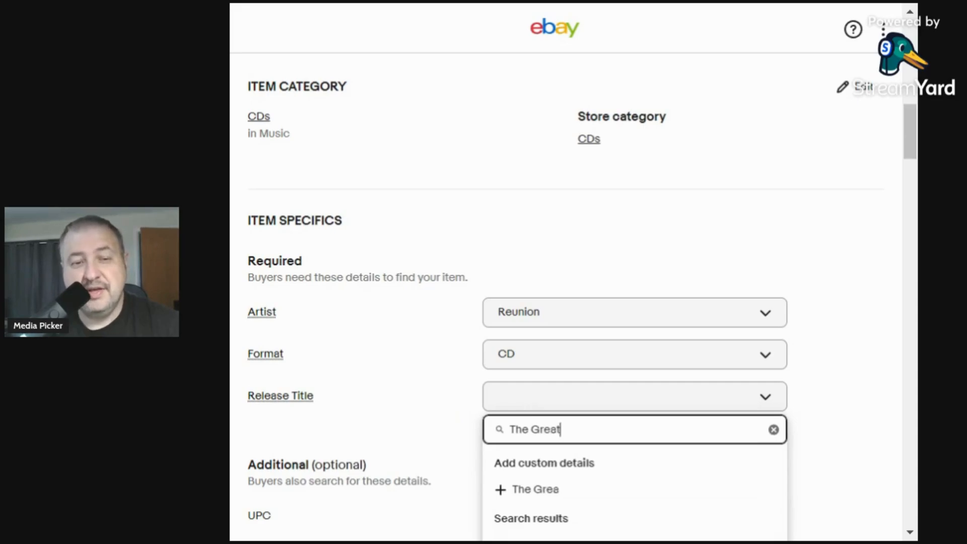
type("est Hits")
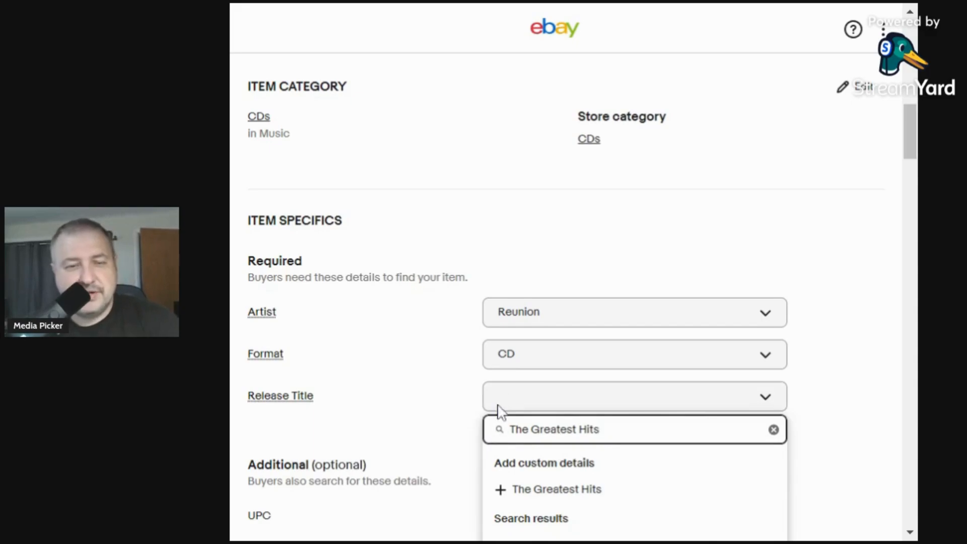
left_click(506, 492)
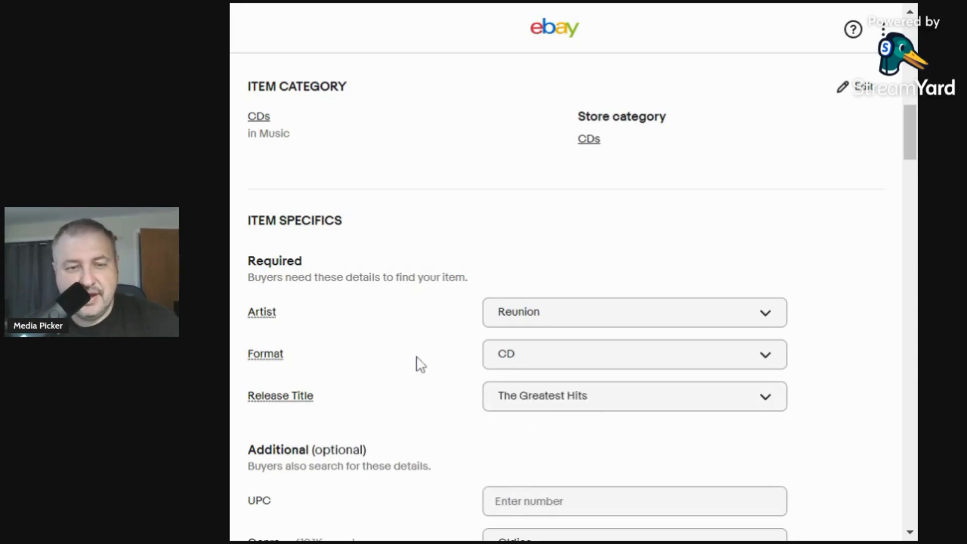
Enter N/A as the UPC and set the Record Label item specific to Eagle Records
scroll(421, 362, "down", 4)
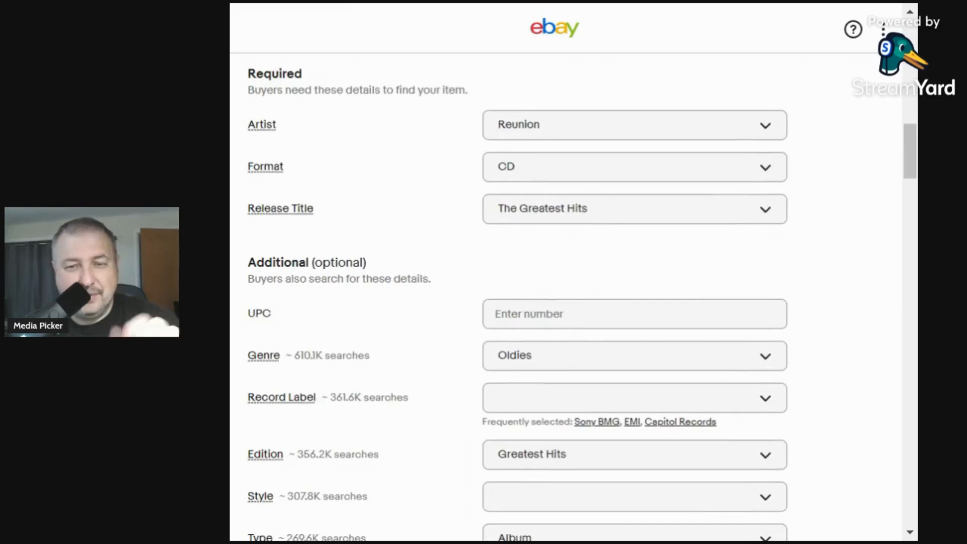
left_click(635, 314)
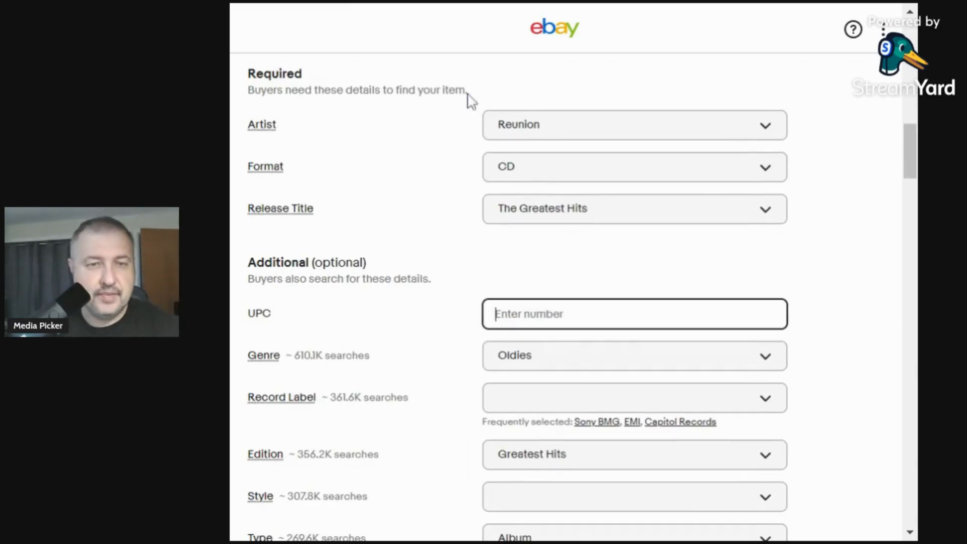
type("N/A")
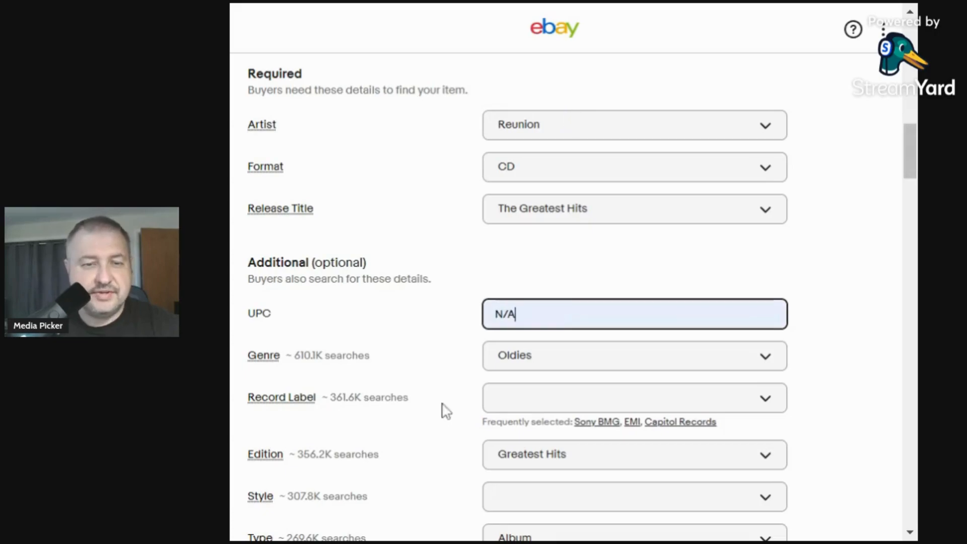
left_click(516, 401)
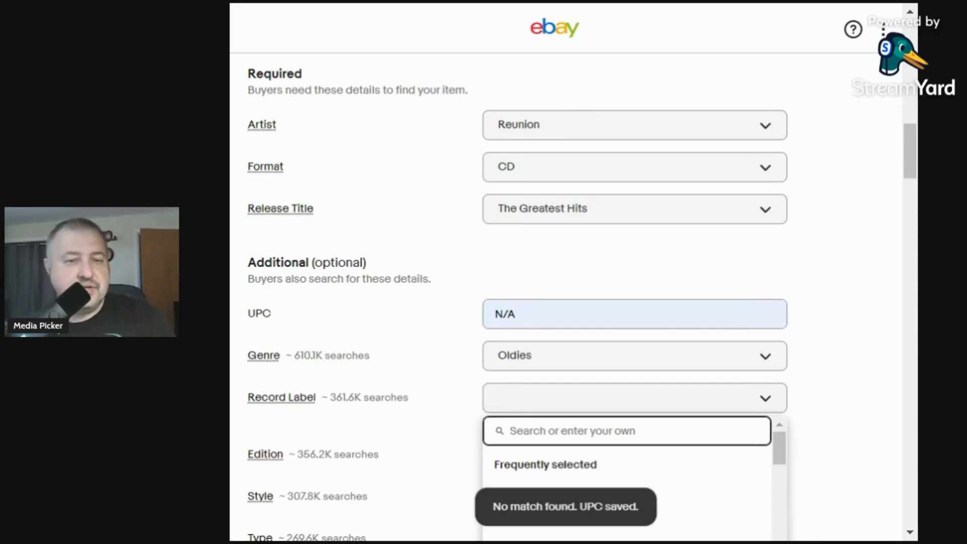
type("Ea")
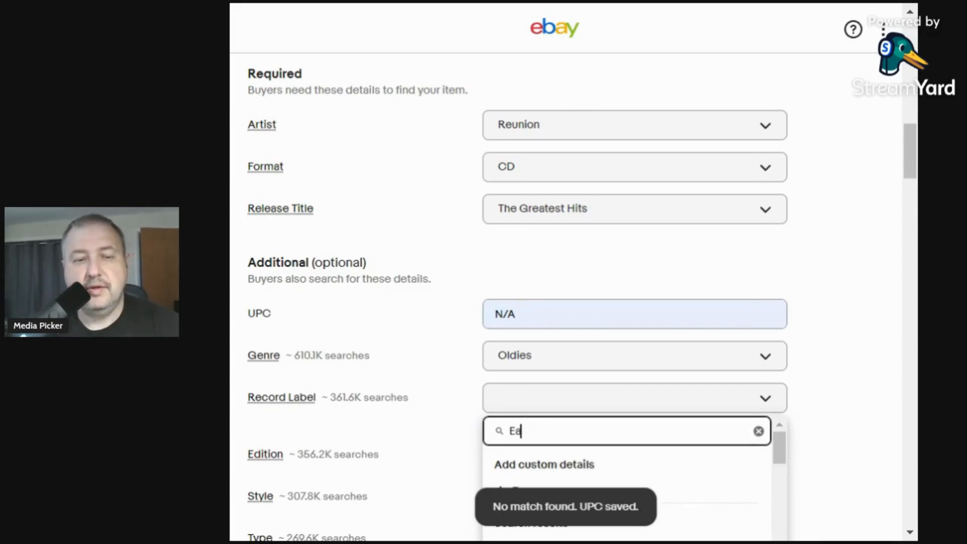
type("gle Records")
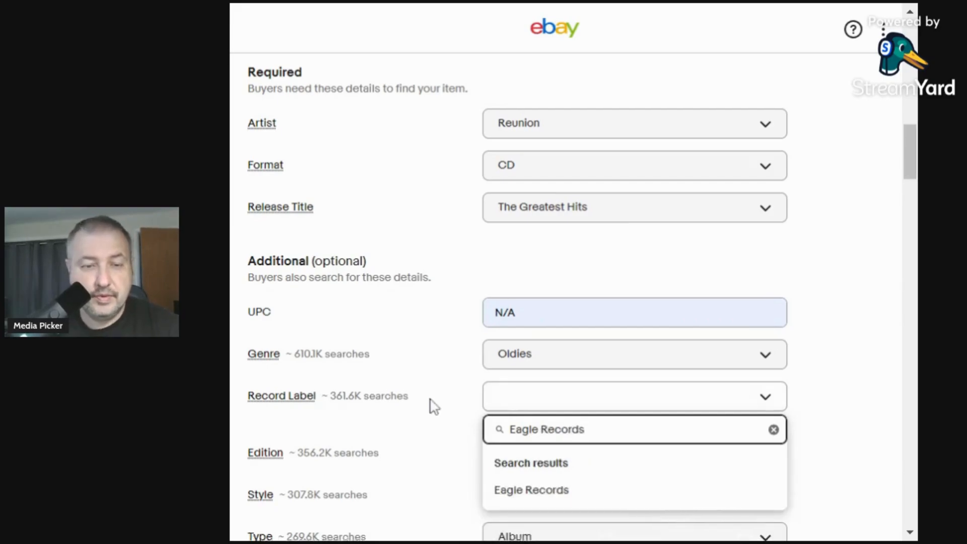
scroll(502, 342, "down", 3)
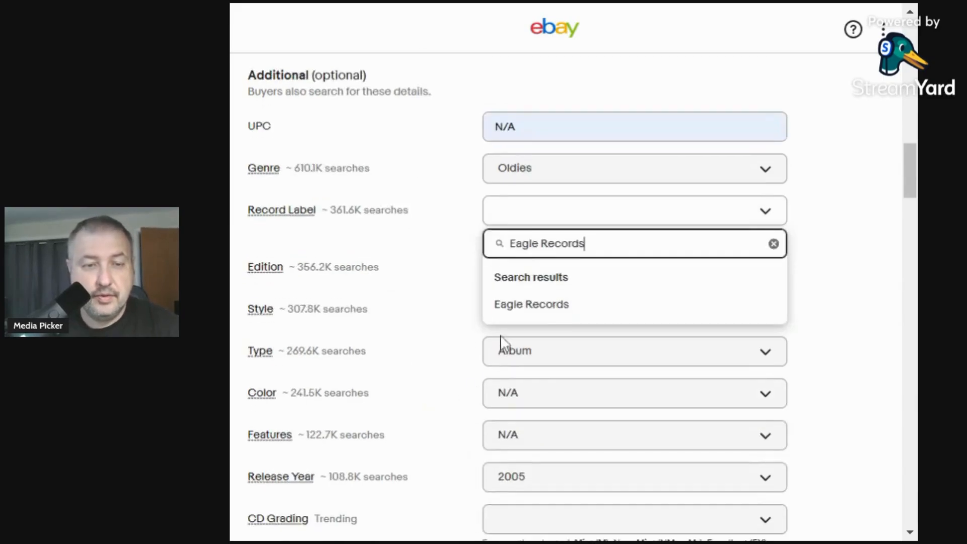
left_click(514, 305)
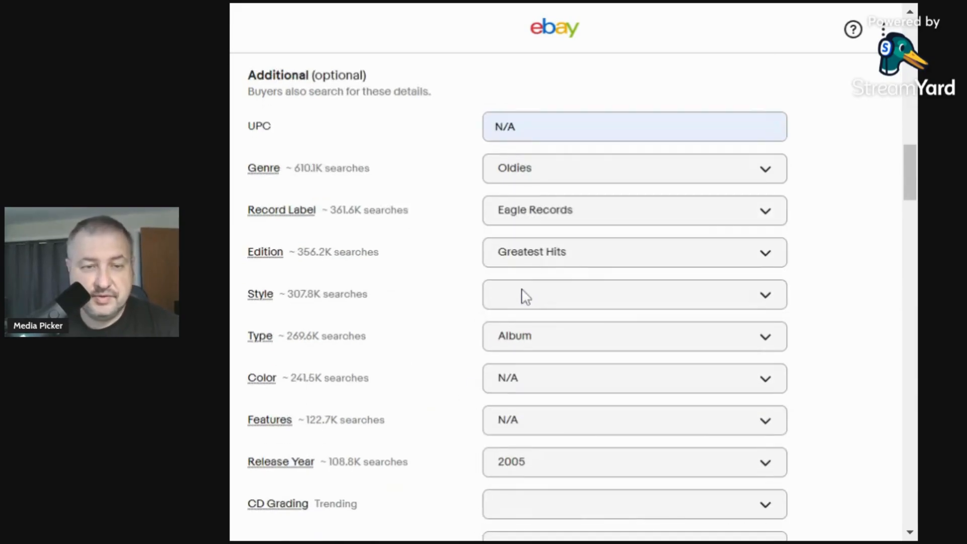
Set the Style item specific to the custom value "Pop Vocal"
left_click(523, 295)
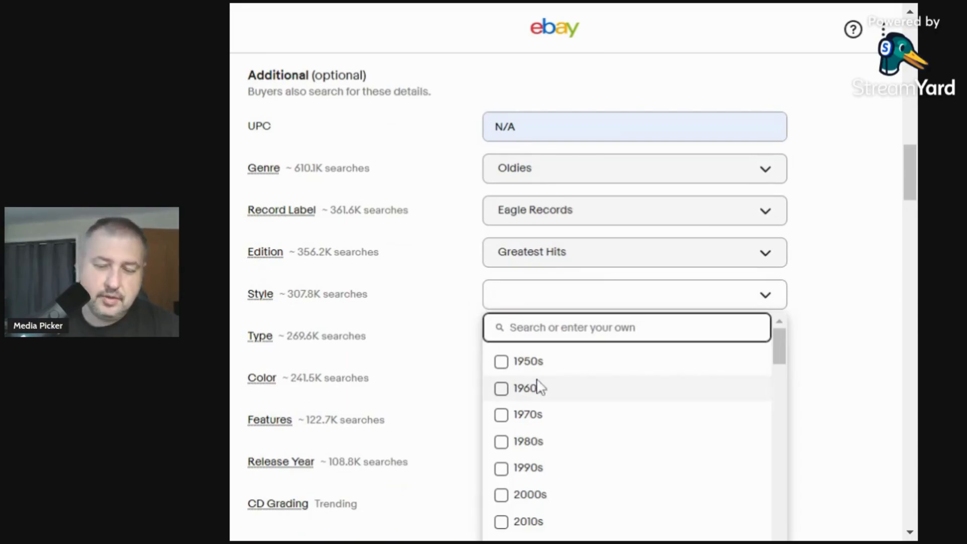
type("Po")
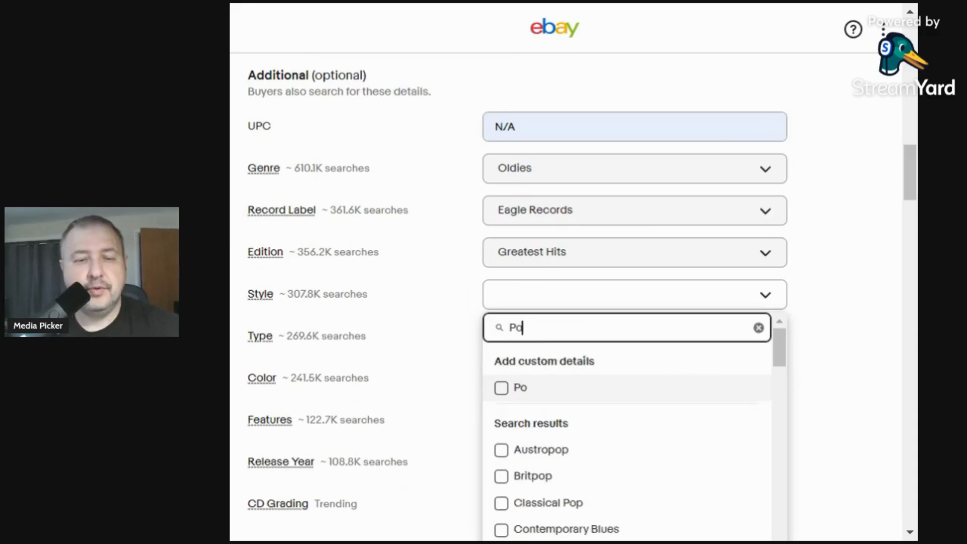
type("p Vocal")
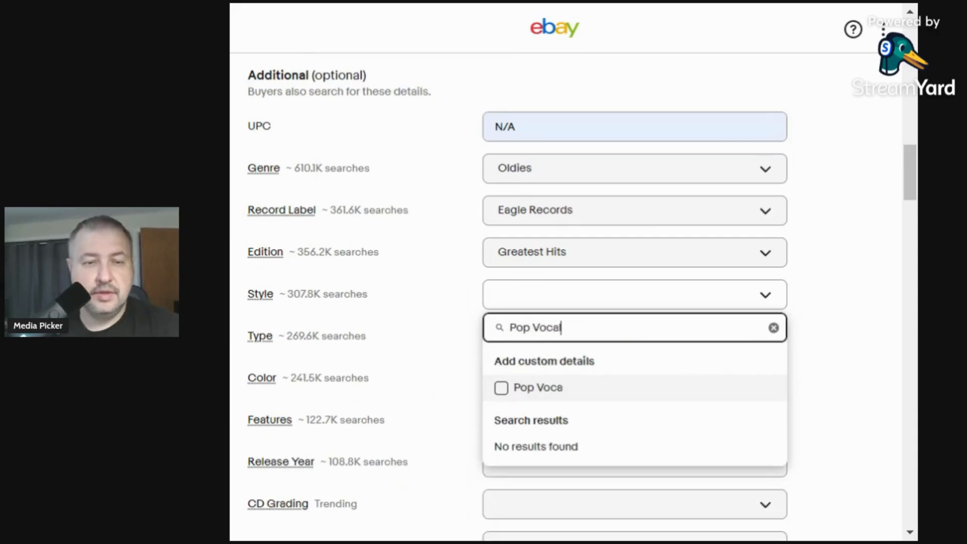
left_click(501, 388)
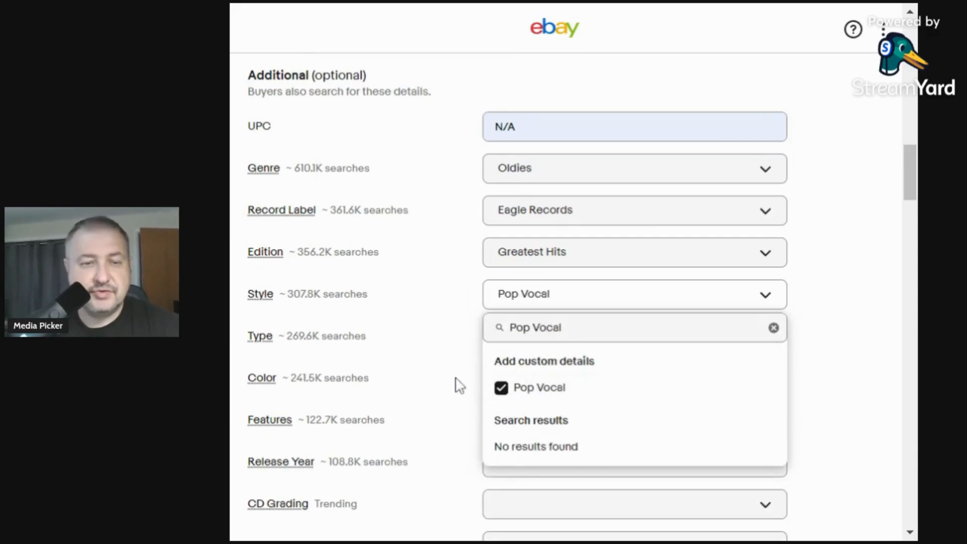
left_click(456, 361)
Set CD Grading to Very Good (VG) and Case Condition to Very Good Plus (VG+)
scroll(518, 408, "down", 2)
scroll(518, 408, "down", 3)
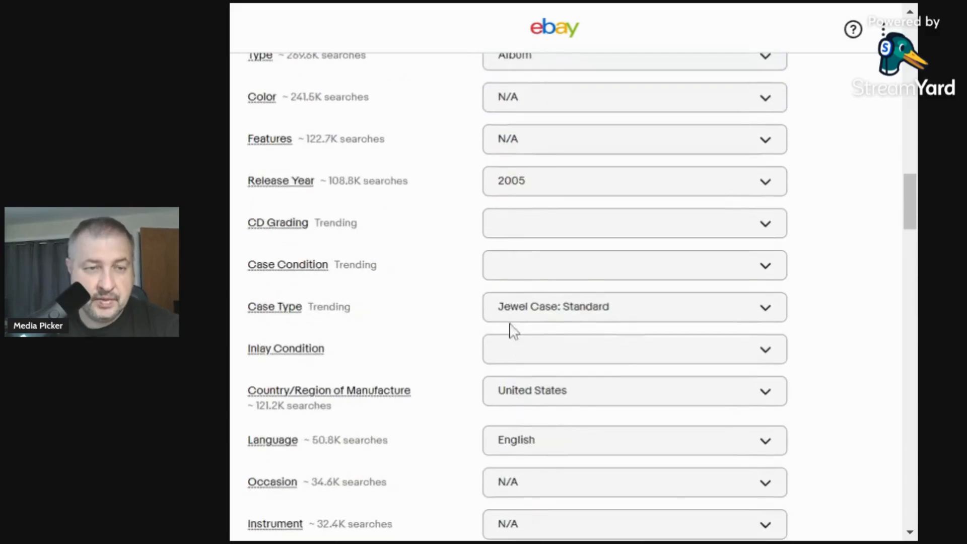
left_click(532, 233)
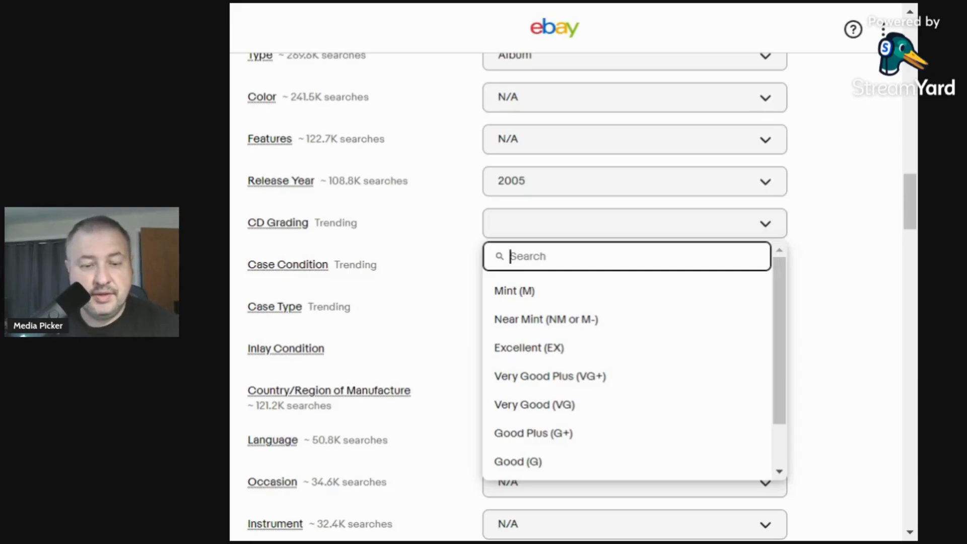
type("v")
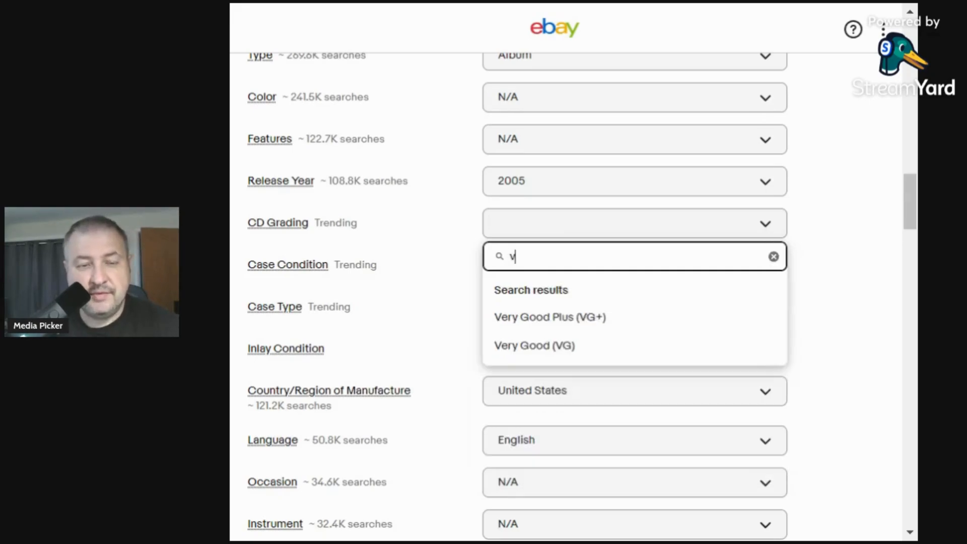
left_click(527, 348)
left_click(508, 272)
type("v")
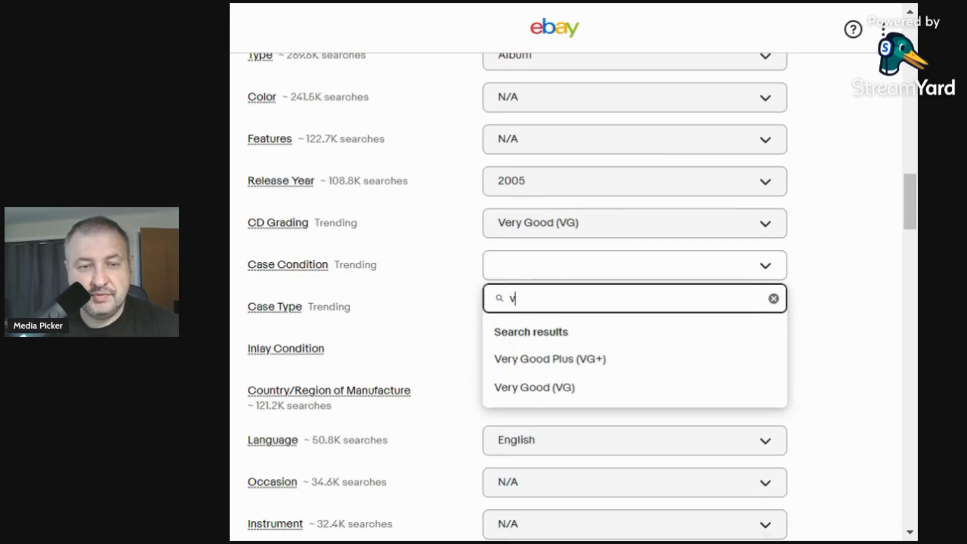
left_click(527, 368)
Set the Inlay Condition item specific to Very Good (VG)
left_click(512, 353)
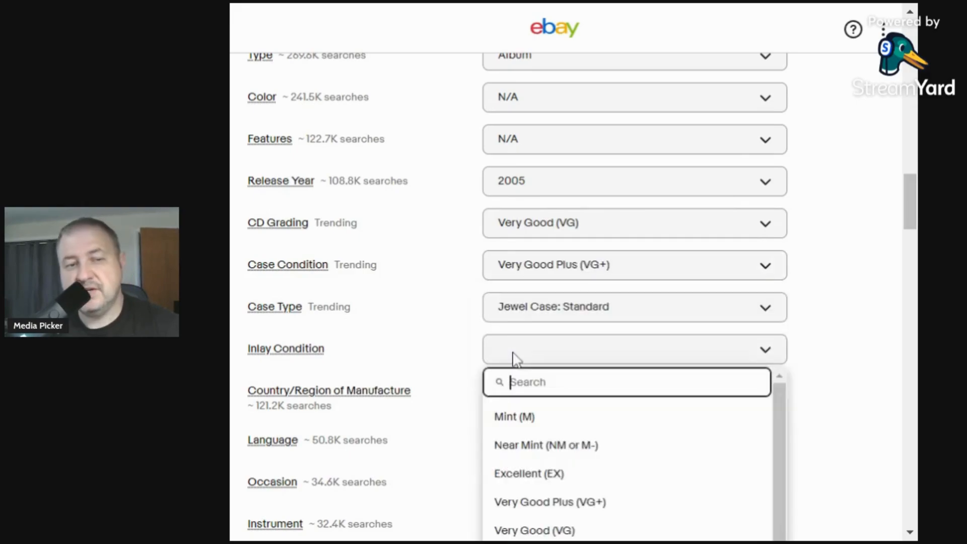
scroll(532, 444, "down", 1)
left_click(535, 470)
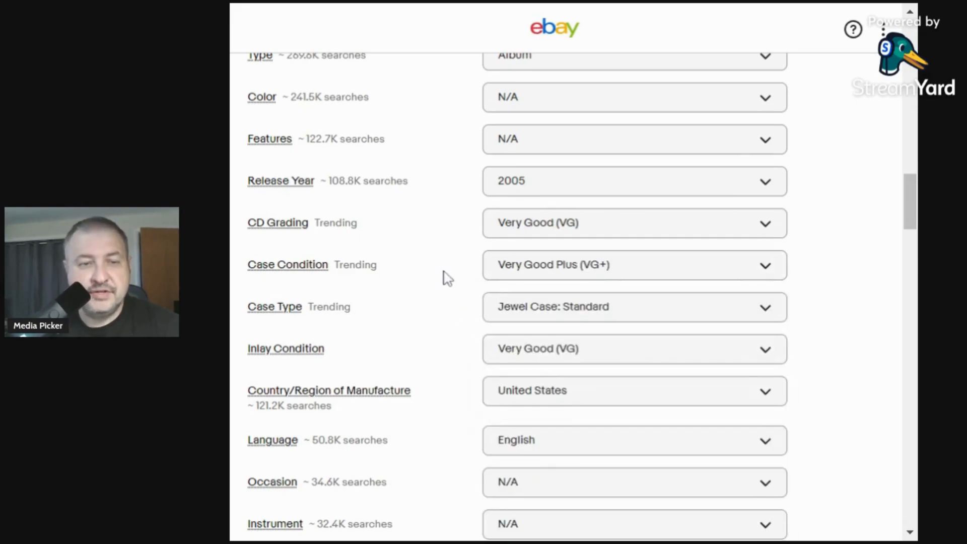
Set the listing's item condition to Very Good
scroll(446, 277, "down", 5)
scroll(444, 276, "down", 8)
scroll(292, 119, "up", 3)
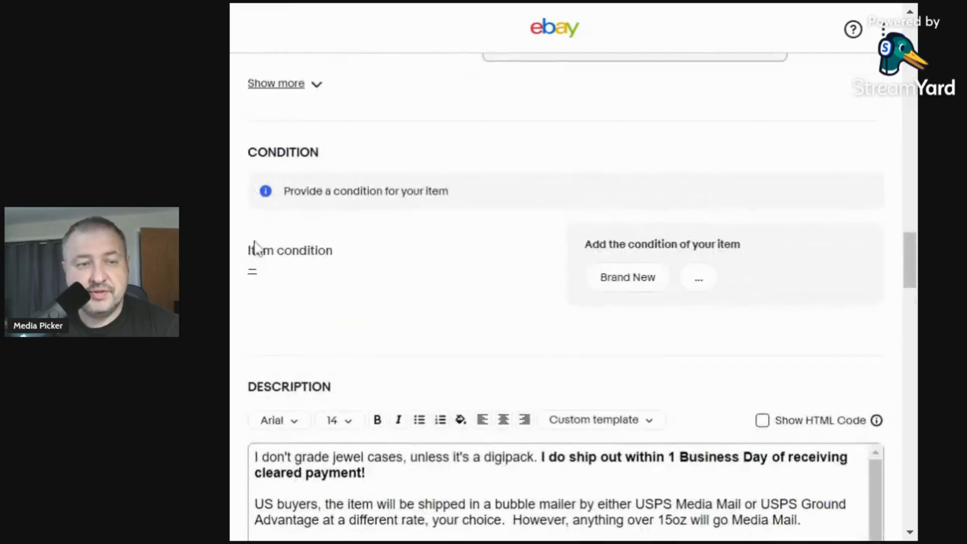
left_click(257, 277)
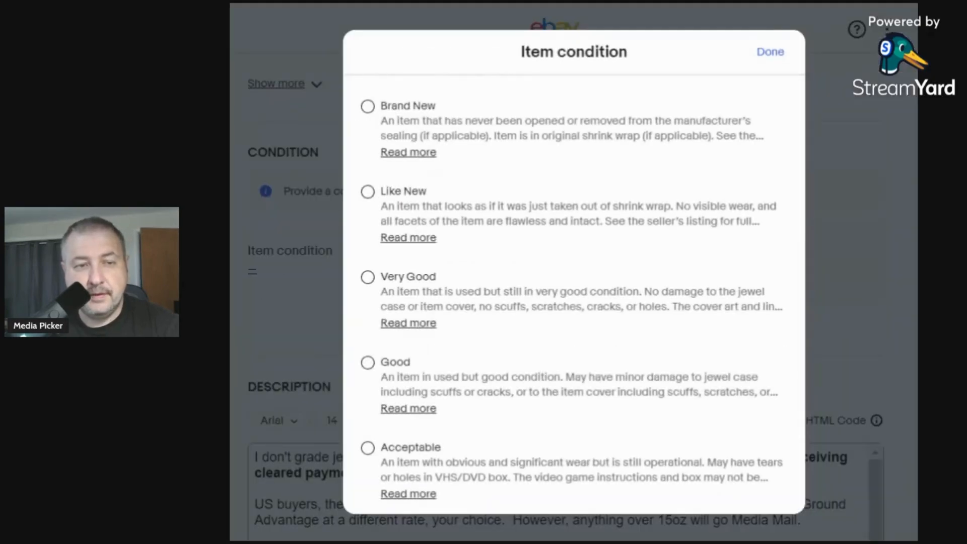
left_click(367, 278)
Begin the condition description with "Minimal booklet wear. Back cover artwork has a small dent or two."
left_click(527, 275)
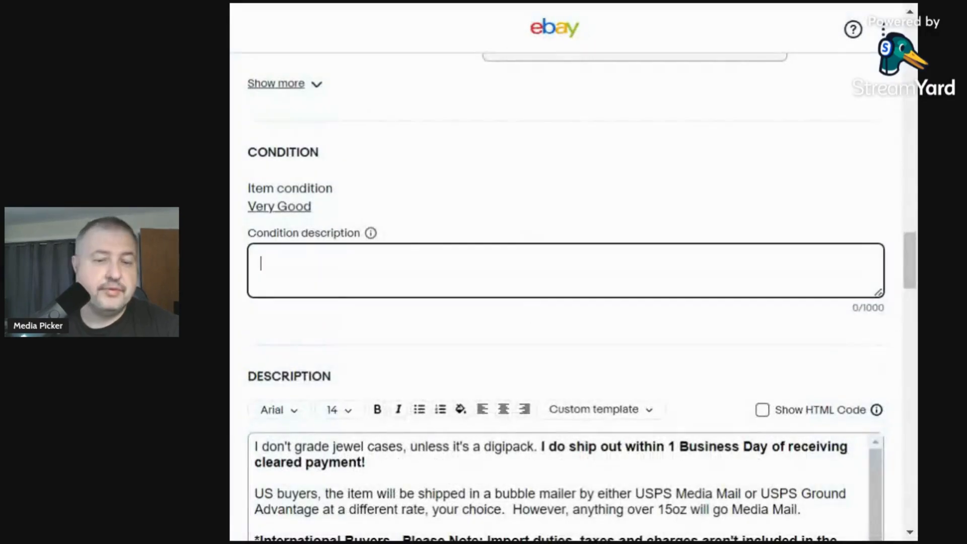
type("Minimal book")
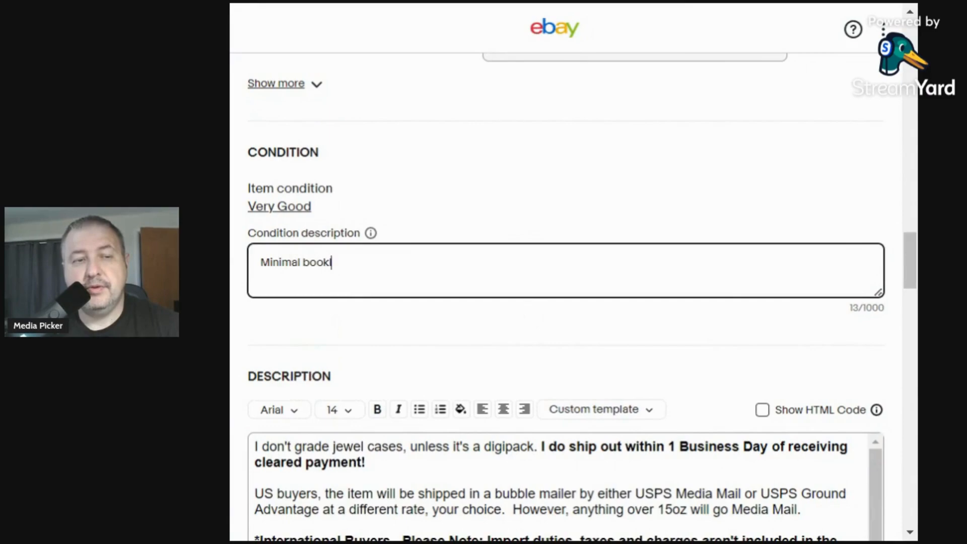
type("let wear.")
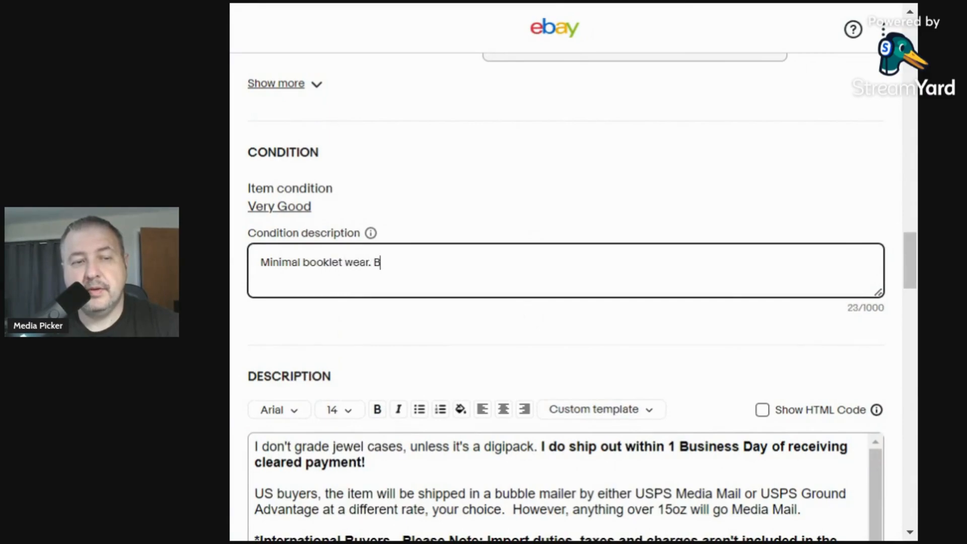
type(" Back co")
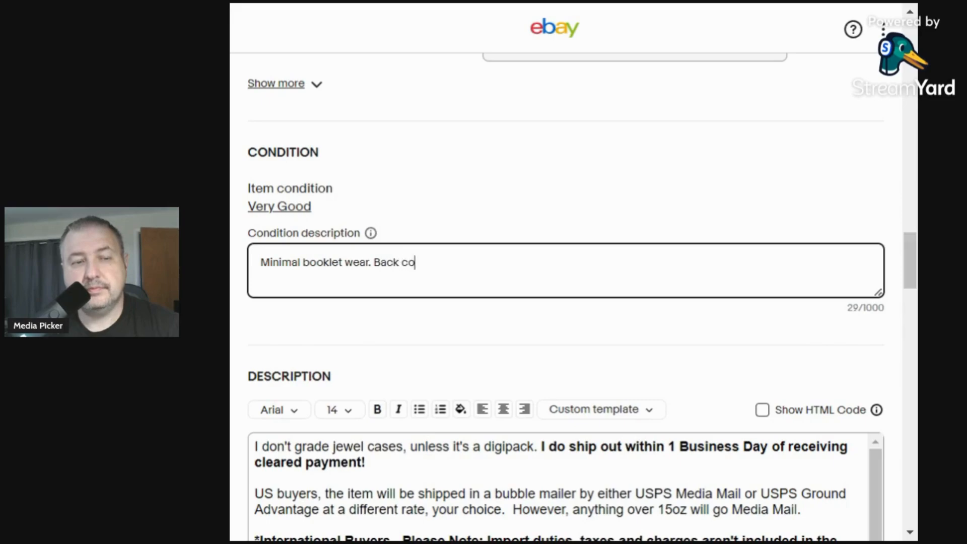
type("ver artr artw")
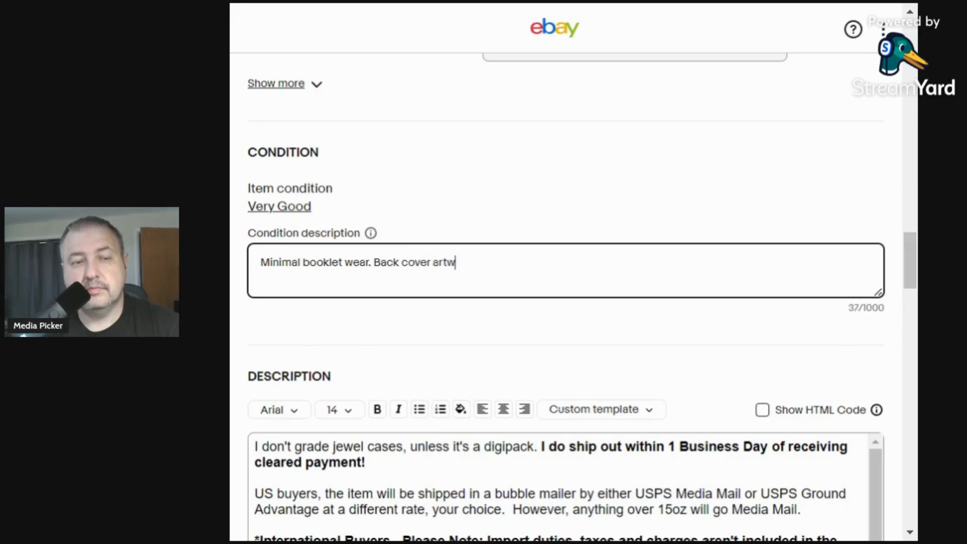
type("ork has a sma")
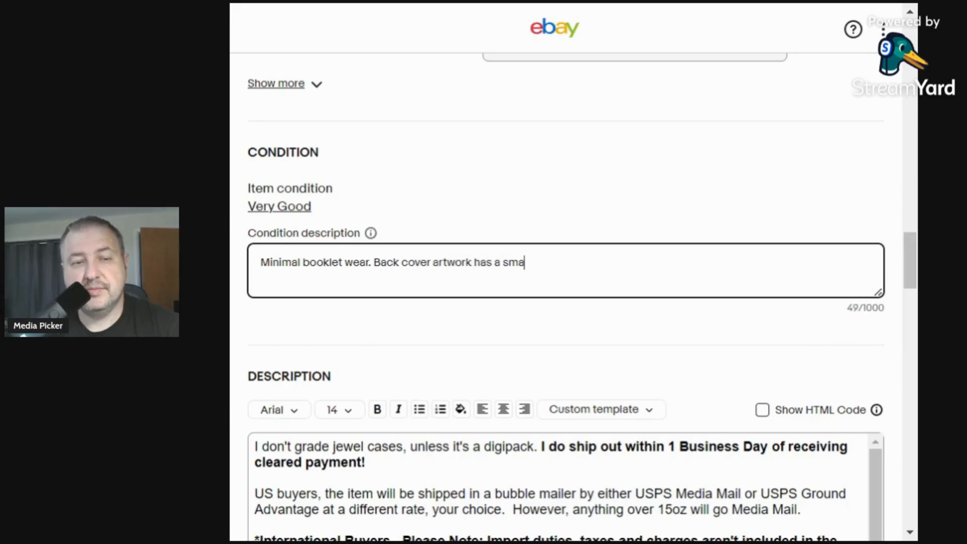
type("ll dent or two.")
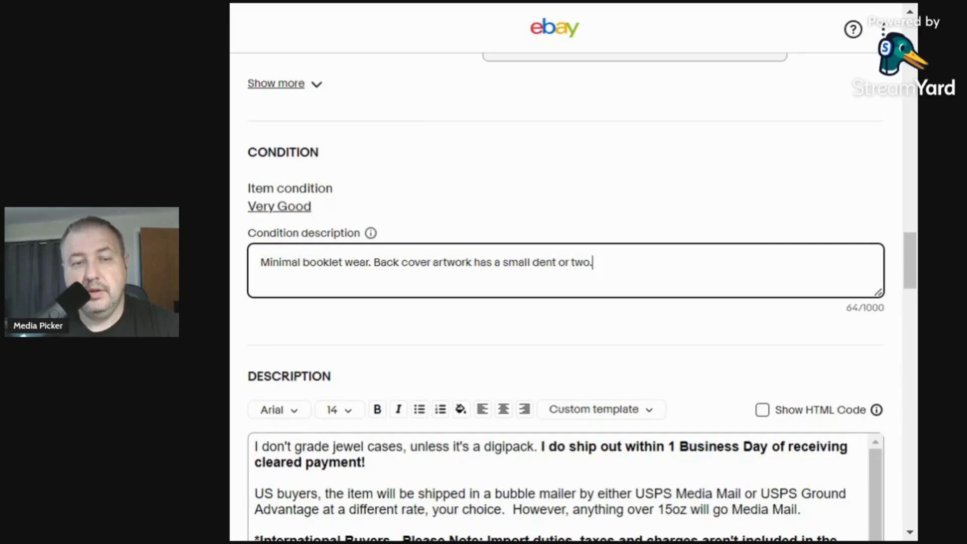
Add "CD has a few small marks and smudges." to the condition description
type(" CD has a")
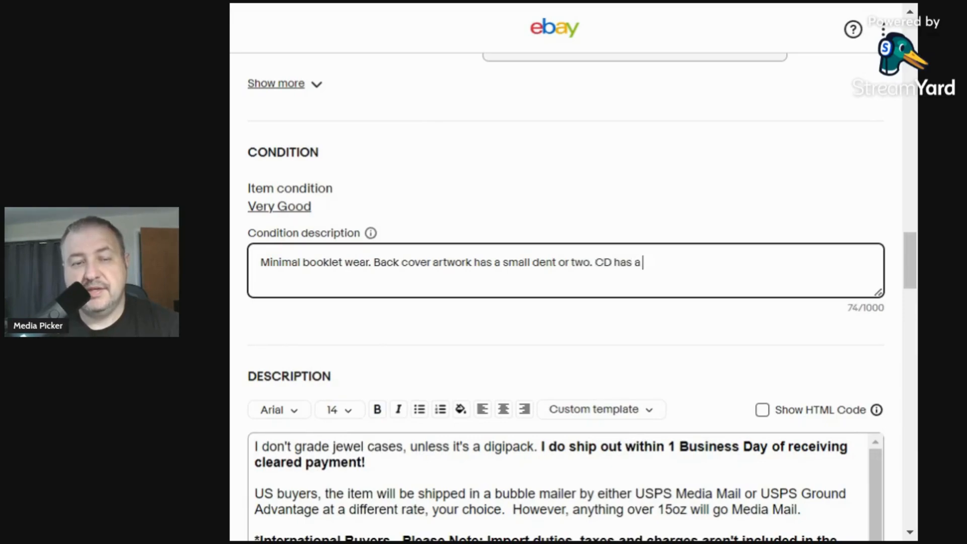
type(" few ma")
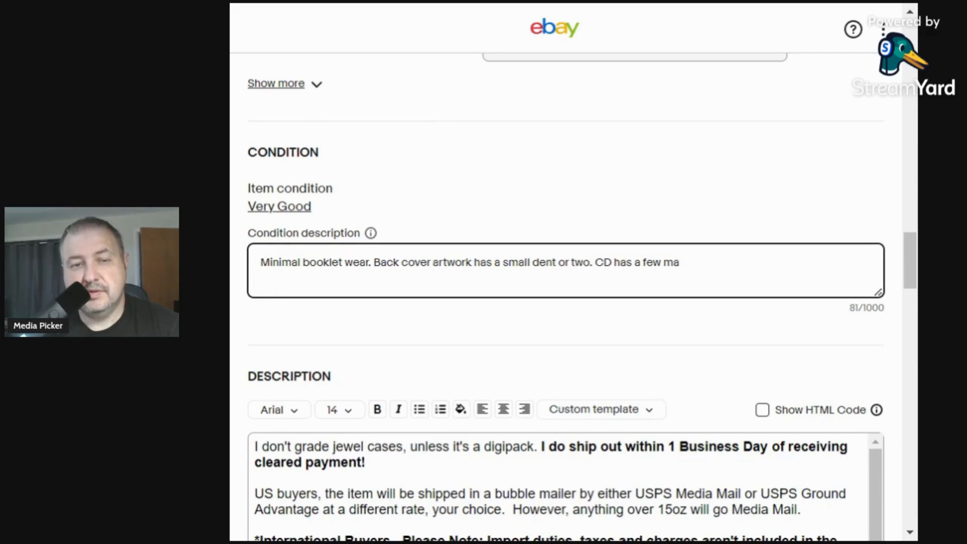
type("rkssmall makr")
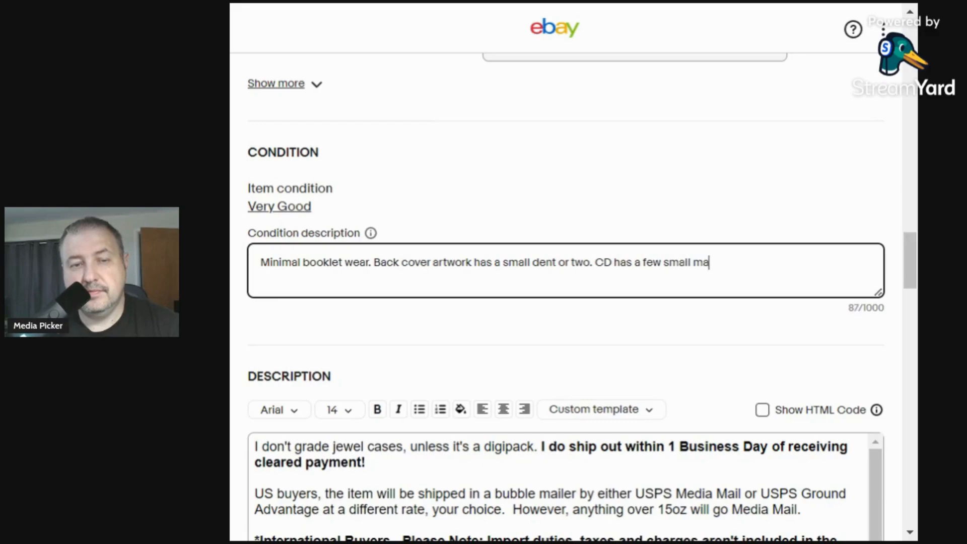
key("BackSpace")
key("BackSpace")
type("rks and ")
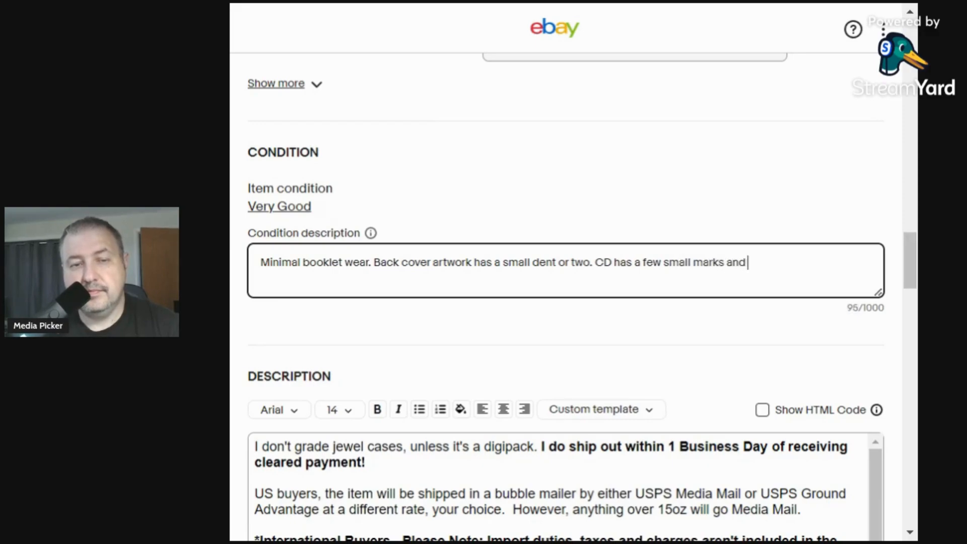
type("smudges. ")
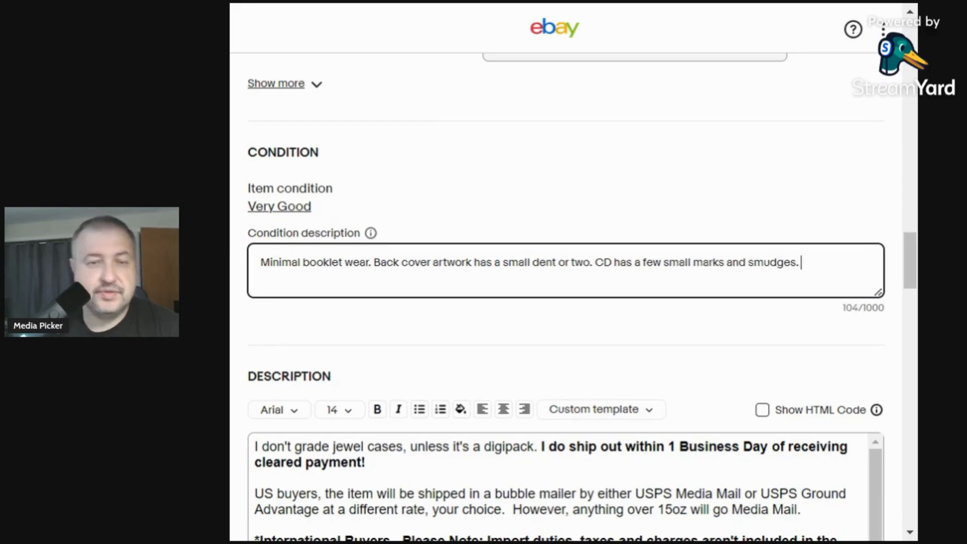
Finish the condition description with the sentence "I don't grade jewel cases."
type("I do")
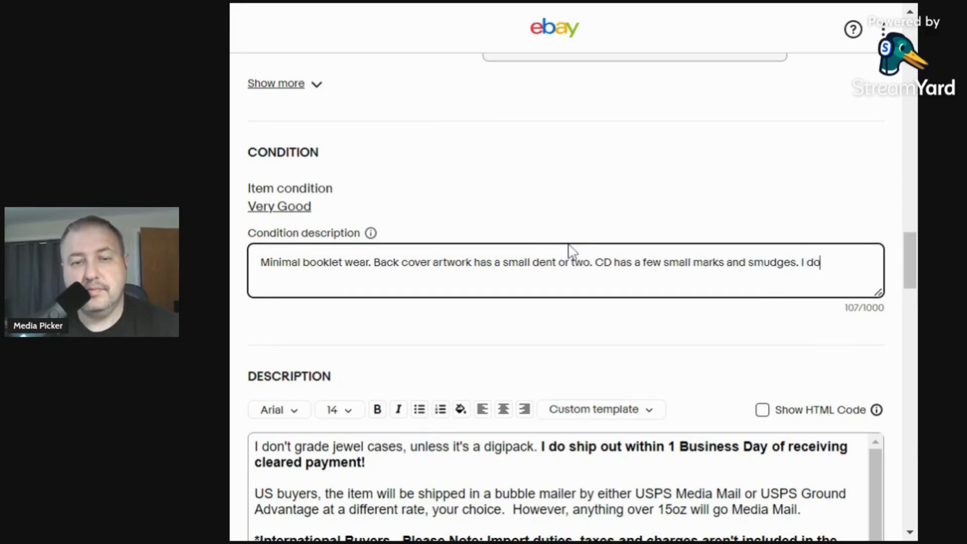
type("n't grade jew")
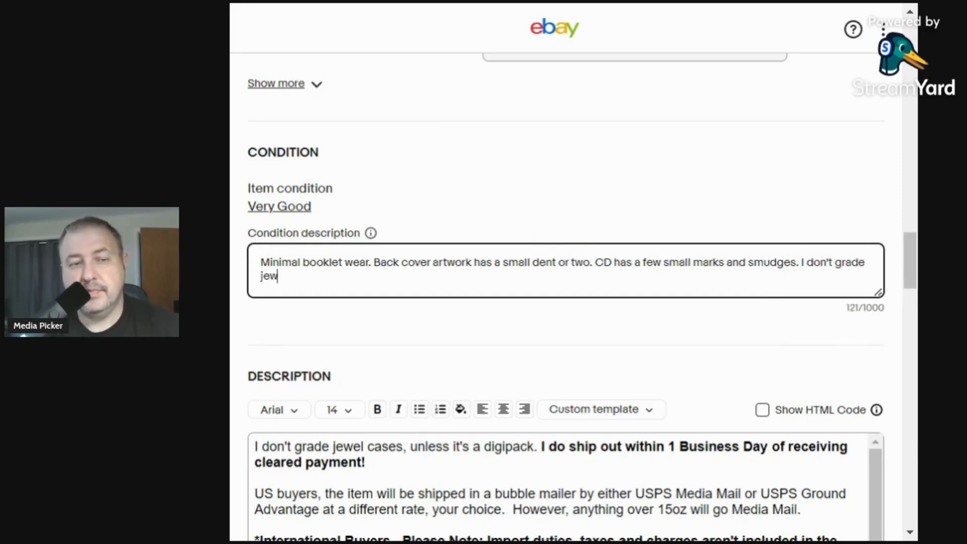
type("el case.")
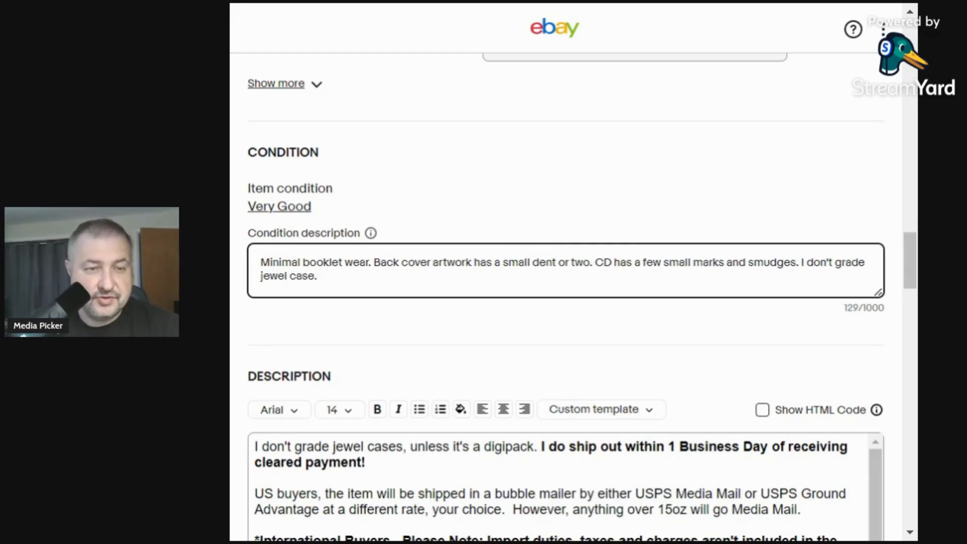
key("BackSpace")
key("BackSpace")
type("s")
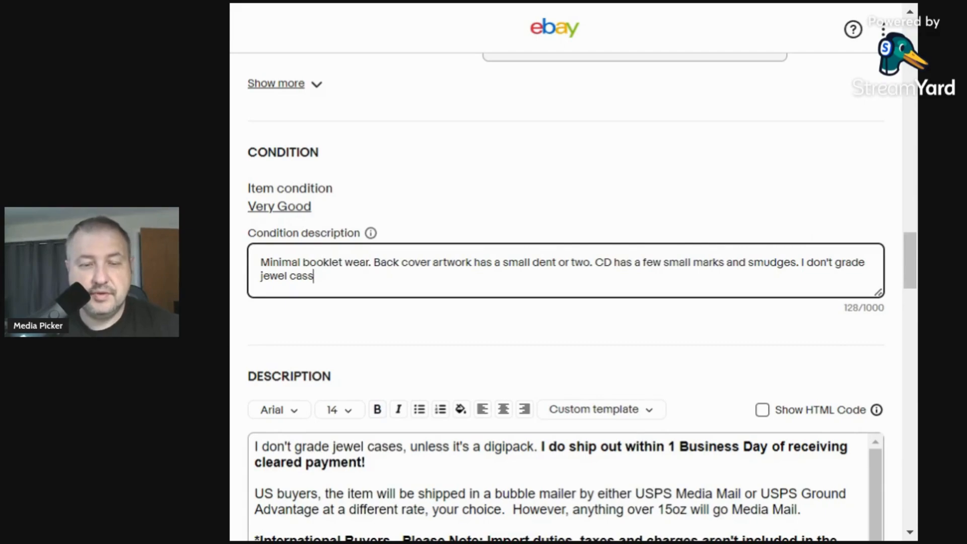
type(".")
key("ctrl+shift+Left")
type("cases")
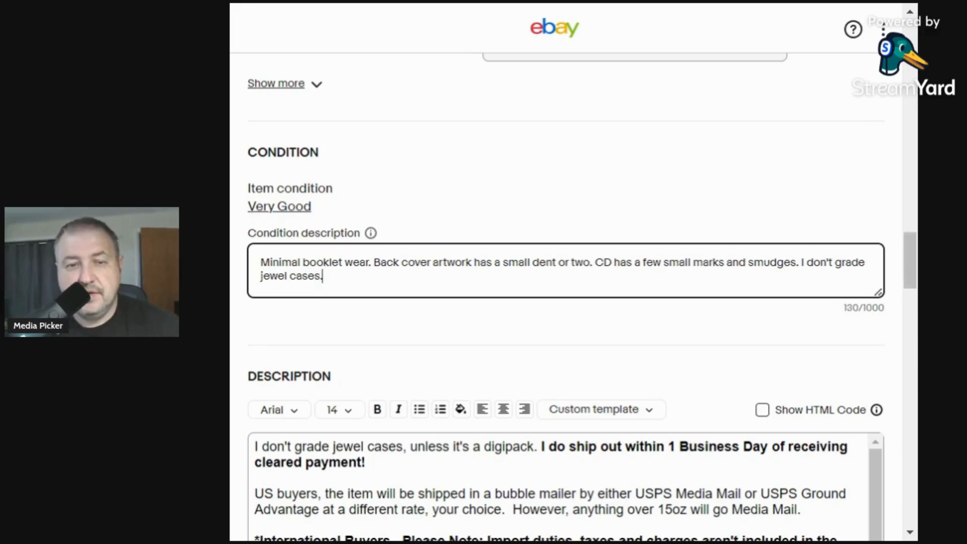
Copy the booklet, back cover and CD remarks from the condition description into a new first paragraph of the item description
left_click_drag(802, 262, 250, 270)
key("ctrl+c")
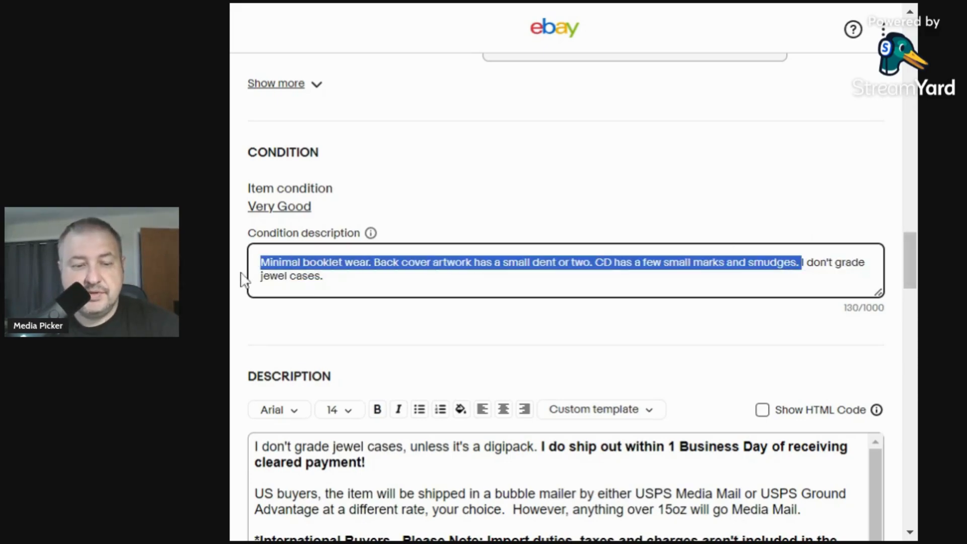
left_click(255, 447)
key("Return")
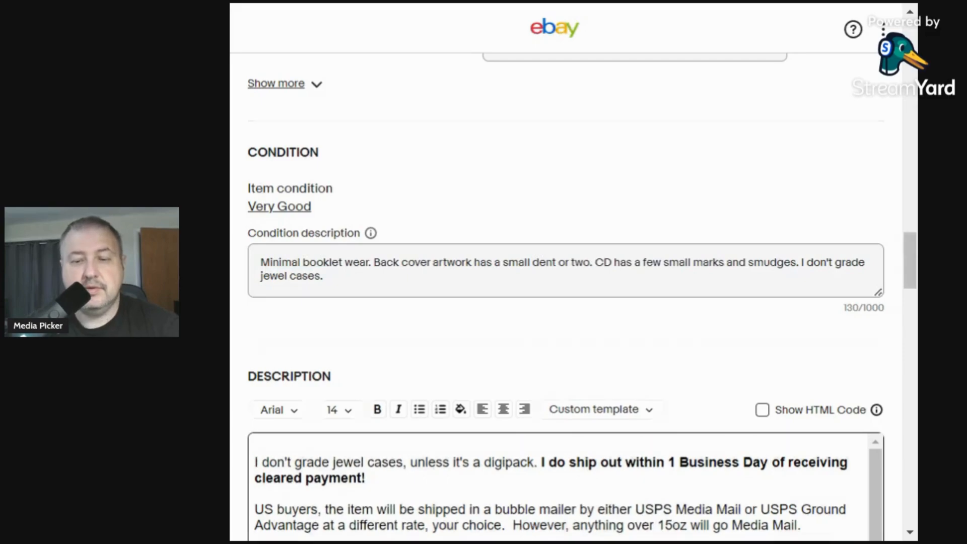
key("ctrl+v")
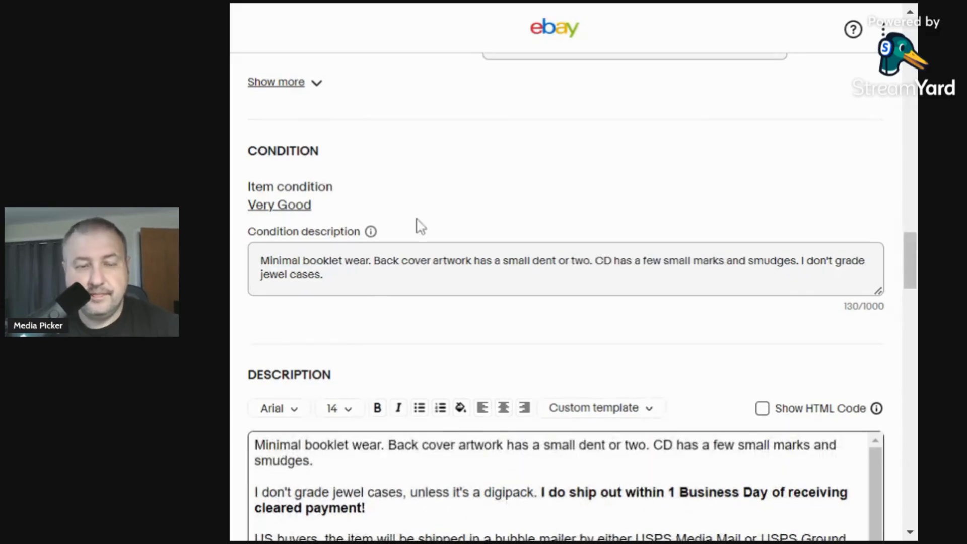
Set the Buy It Now price to $14.98
scroll(419, 225, "down", 6)
scroll(418, 225, "down", 5)
left_click(348, 229)
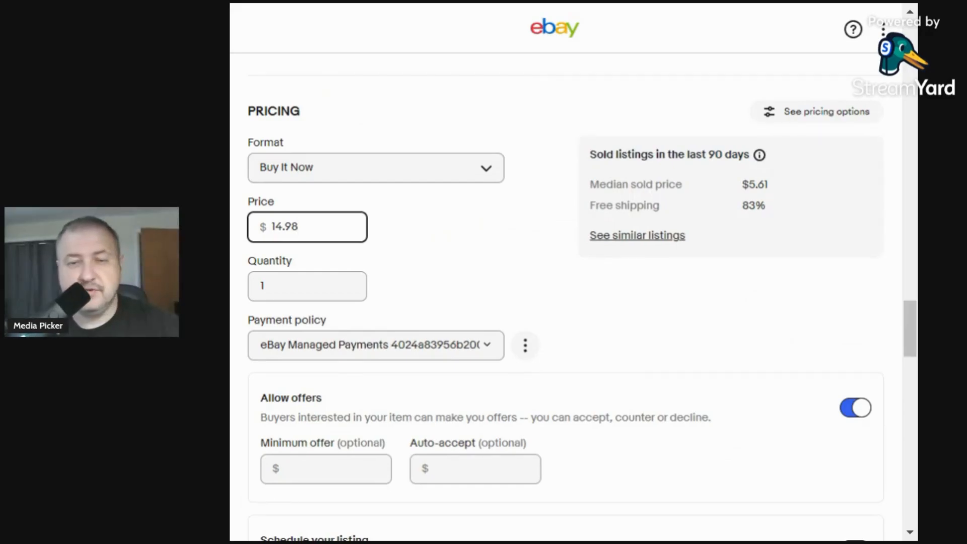
left_click(499, 213)
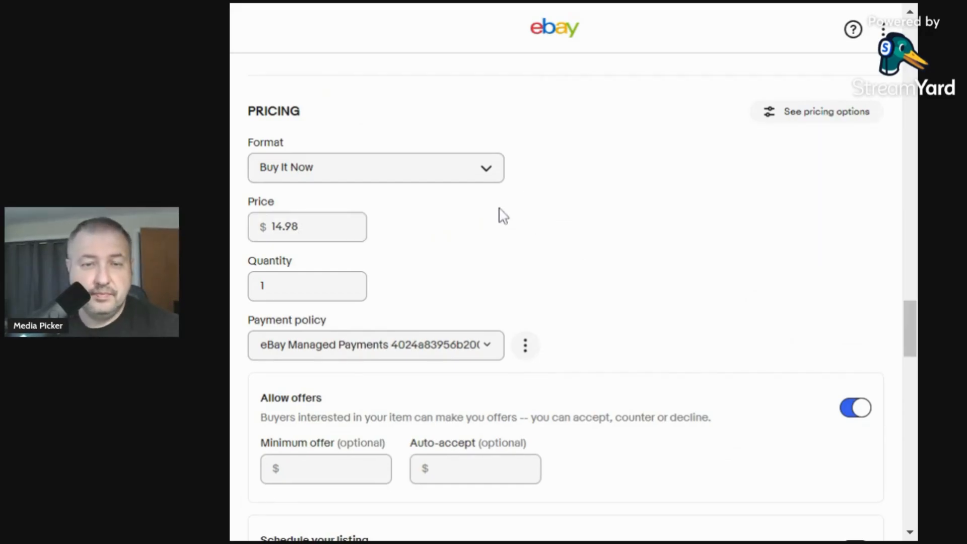
Enable the general campaign promotion for the listing and set its ad rate to 4%
scroll(500, 210, "down", 5)
scroll(502, 216, "down", 10)
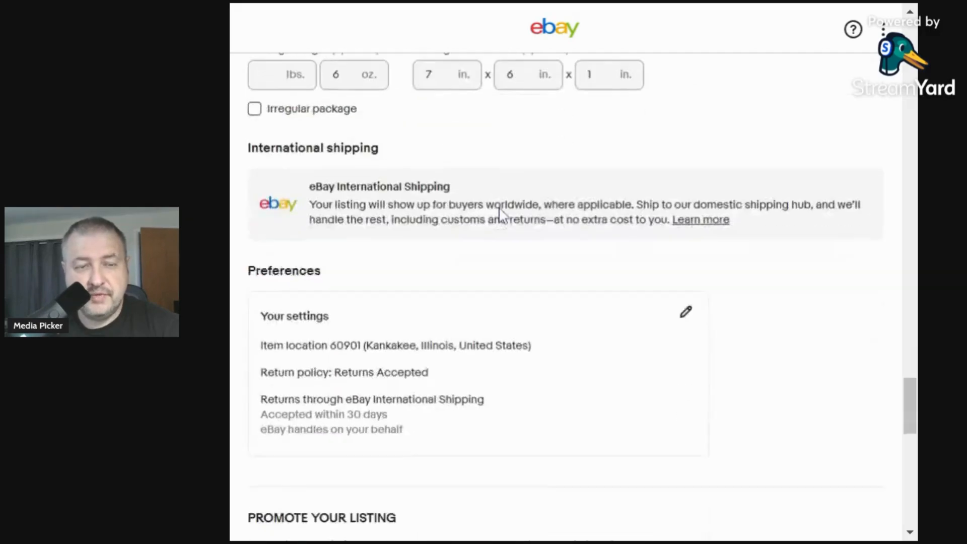
scroll(512, 228, "down", 5)
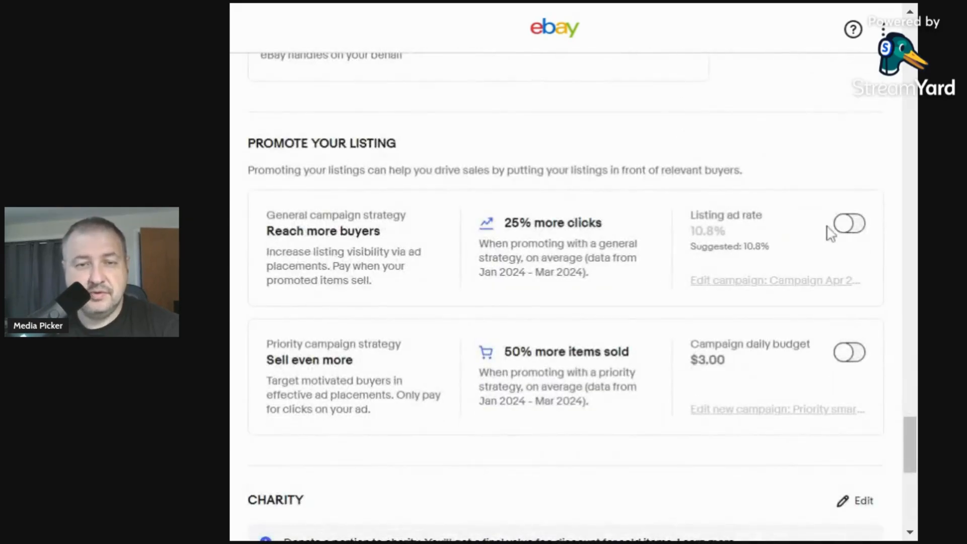
left_click(845, 228)
left_click(743, 232)
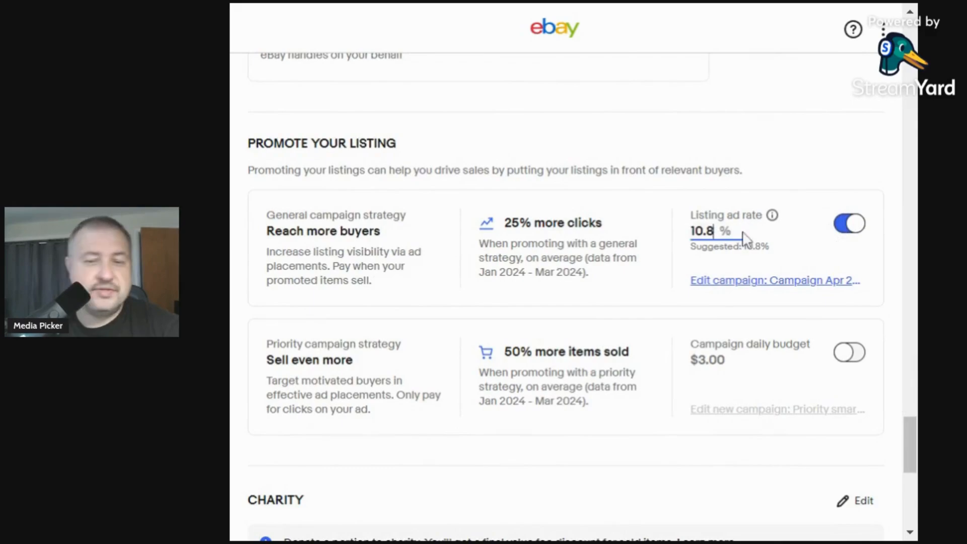
key("BackSpace")
key("BackSpace")
key("BackSpace")
key("BackSpace")
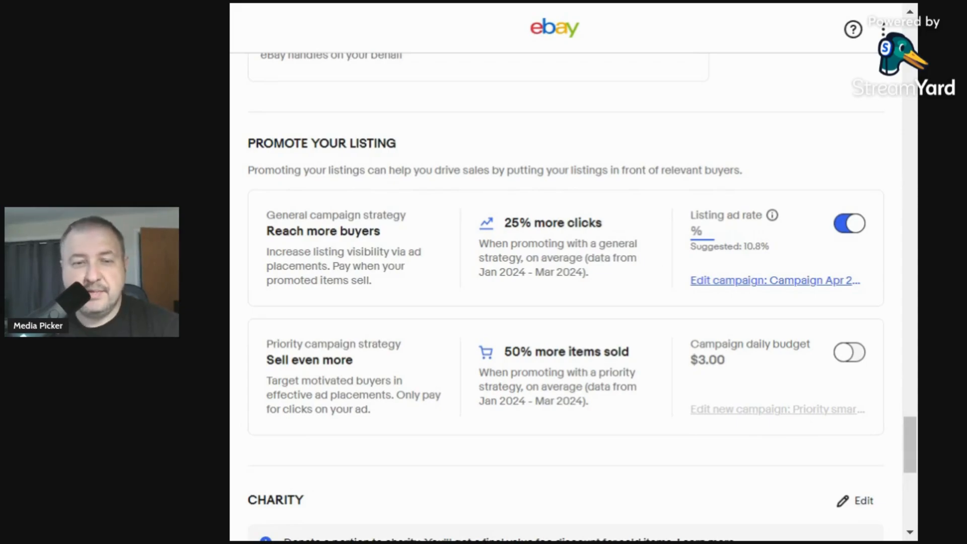
type("4")
left_click(296, 307)
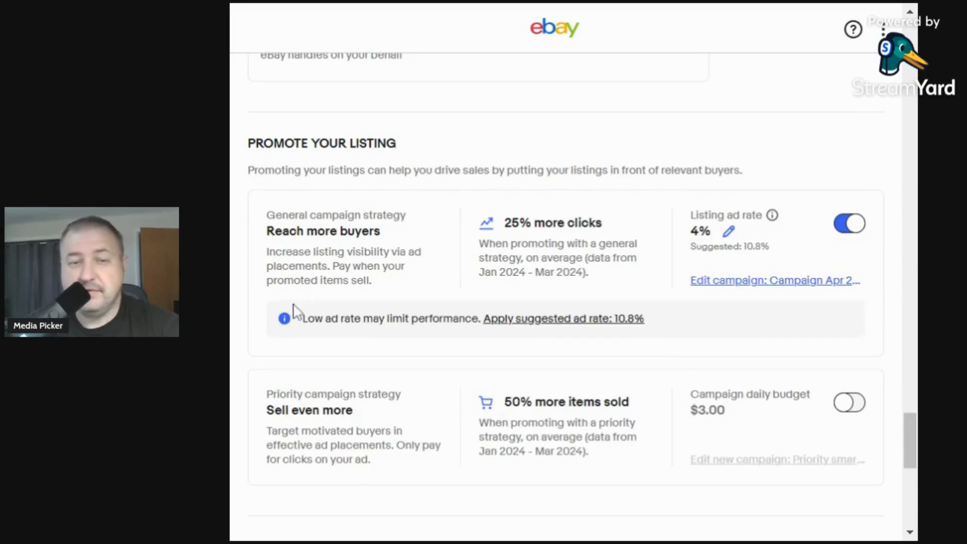
Save the completed Reunion CD listing as a draft for later
scroll(296, 318, "down", 2)
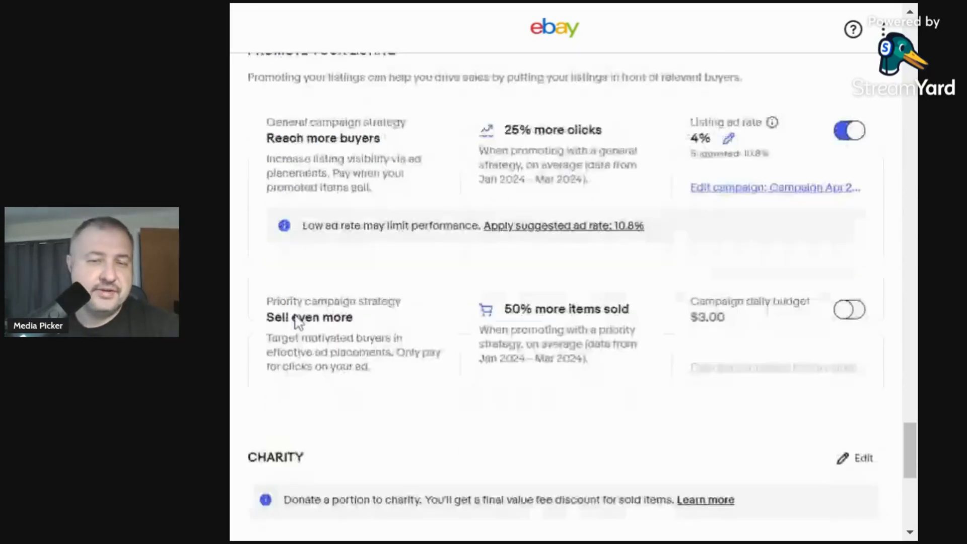
scroll(297, 321, "down", 8)
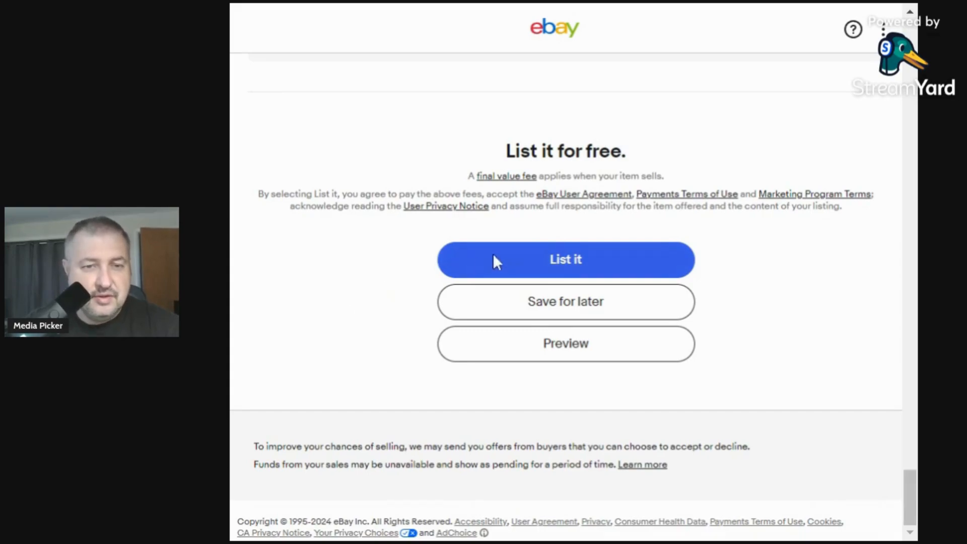
left_click(554, 303)
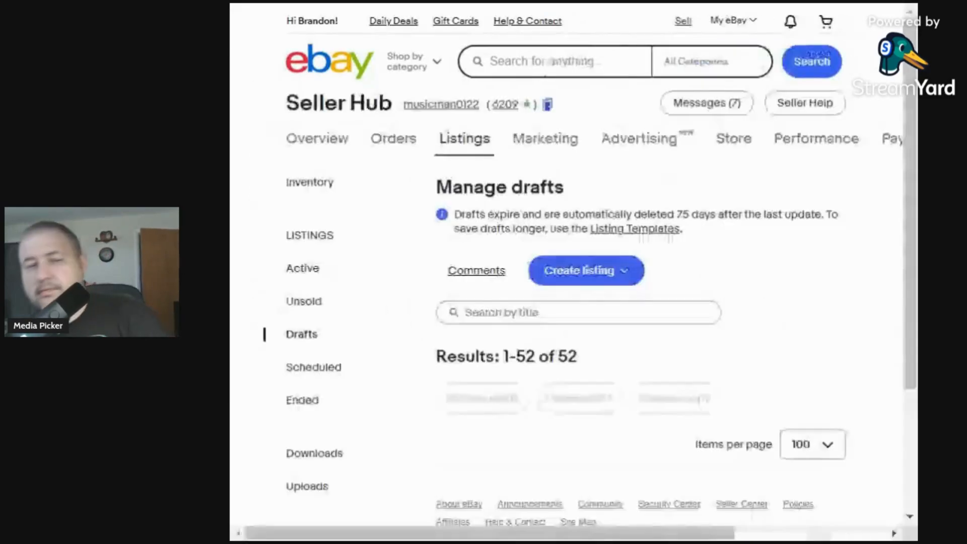
Examine the saved drafts' titles, prices, last updated dates and creation dates in the drafts table
scroll(645, 533, "down", 5)
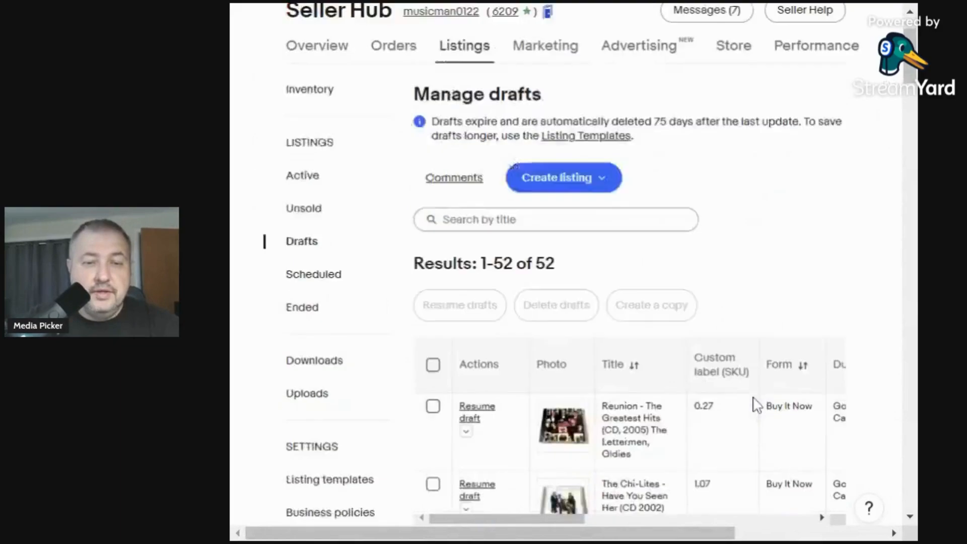
left_click_drag(574, 521, 781, 480)
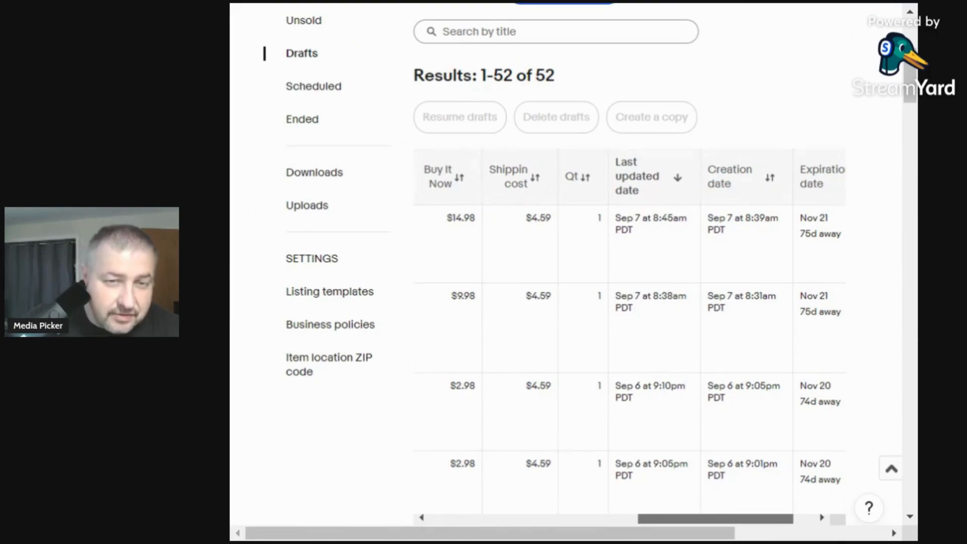
left_click_drag(776, 494, 507, 491)
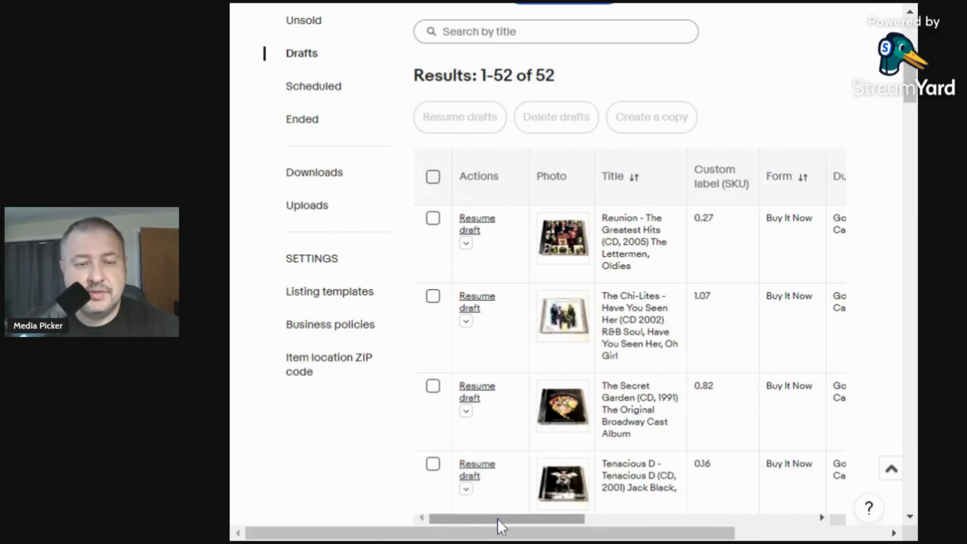
left_click_drag(497, 521, 733, 484)
scroll(735, 483, "up", 5)
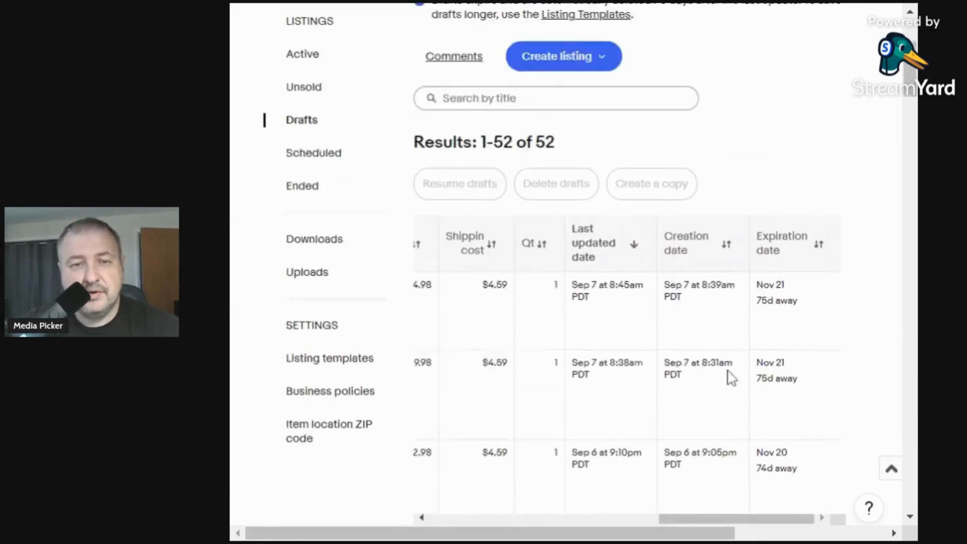
Start a new single listing from the CD Listing template and add the six photos of the Kate Price CD
left_click(592, 271)
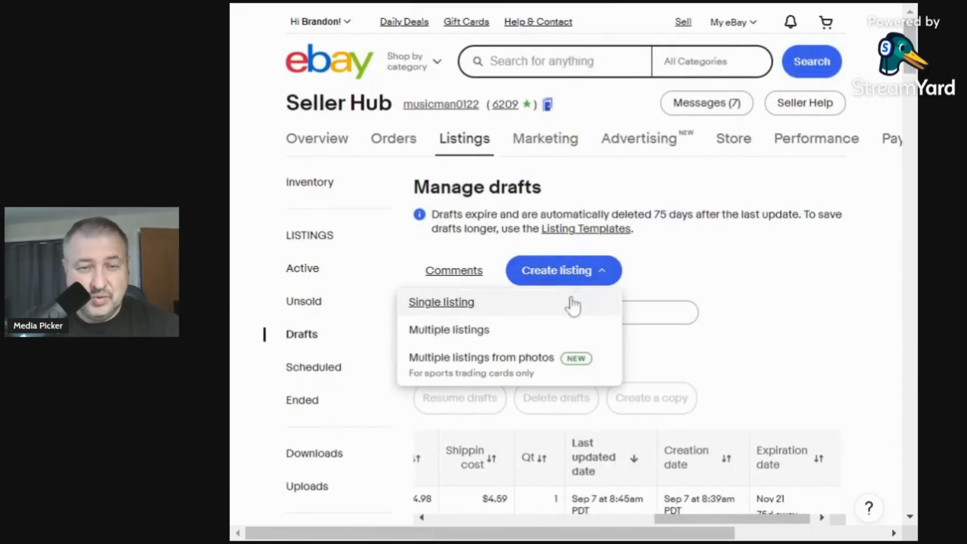
left_click(444, 329)
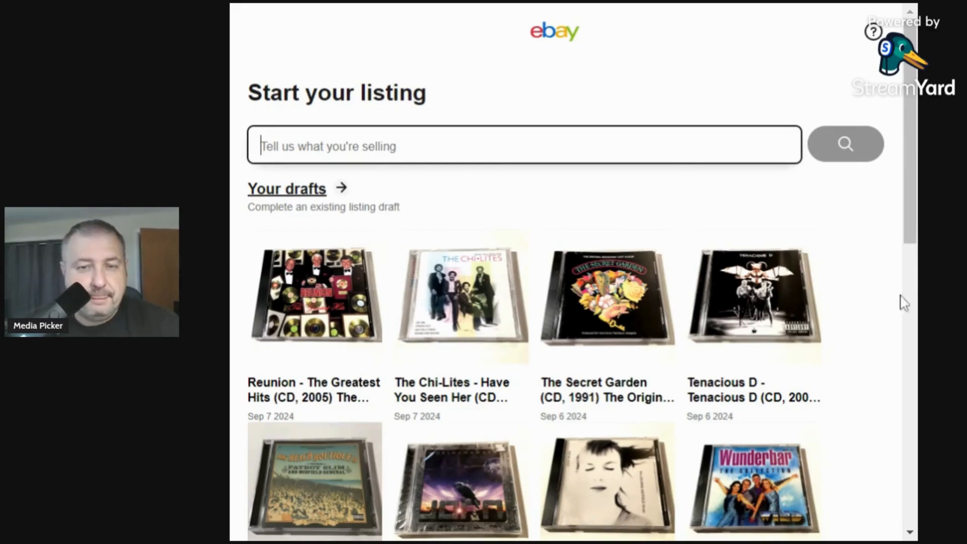
scroll(792, 274, "down", 1)
scroll(545, 272, "down", 10)
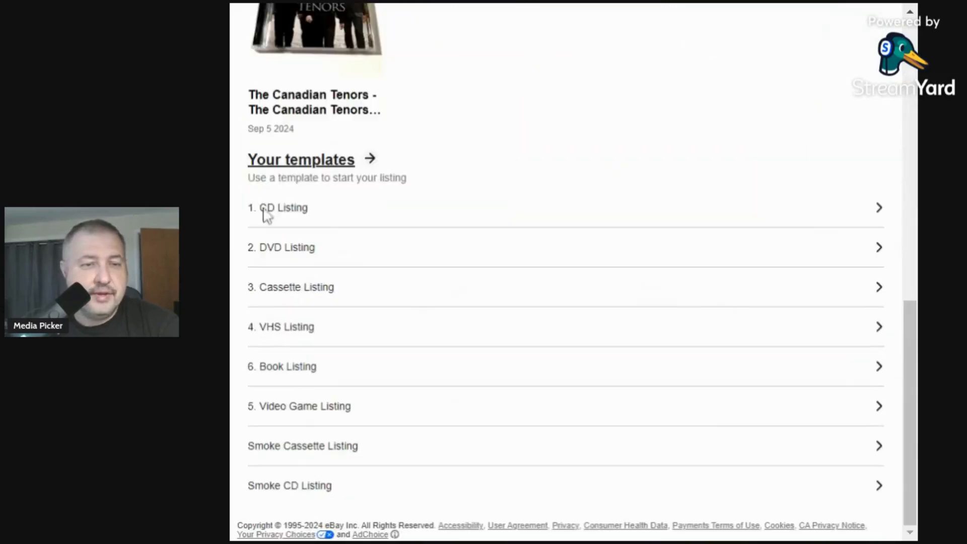
left_click(263, 208)
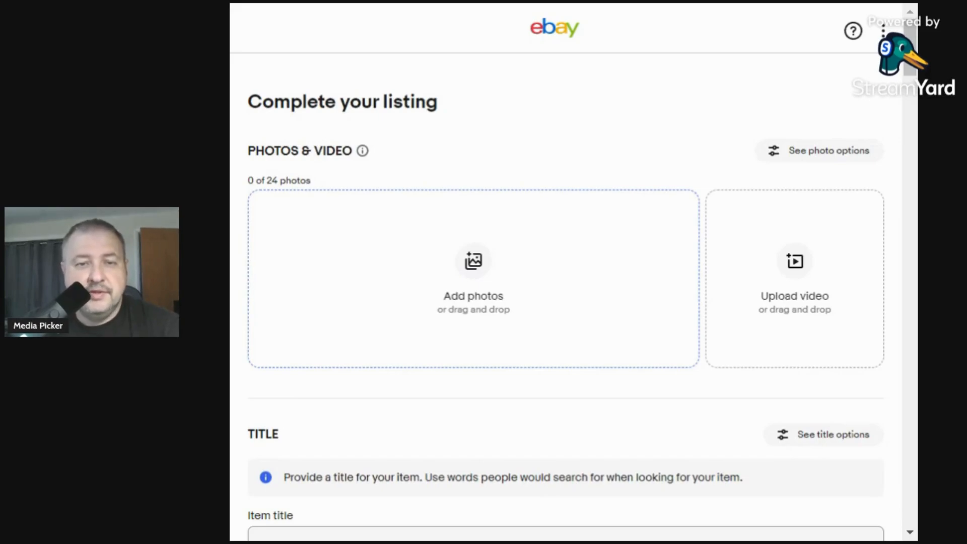
left_click(798, 369)
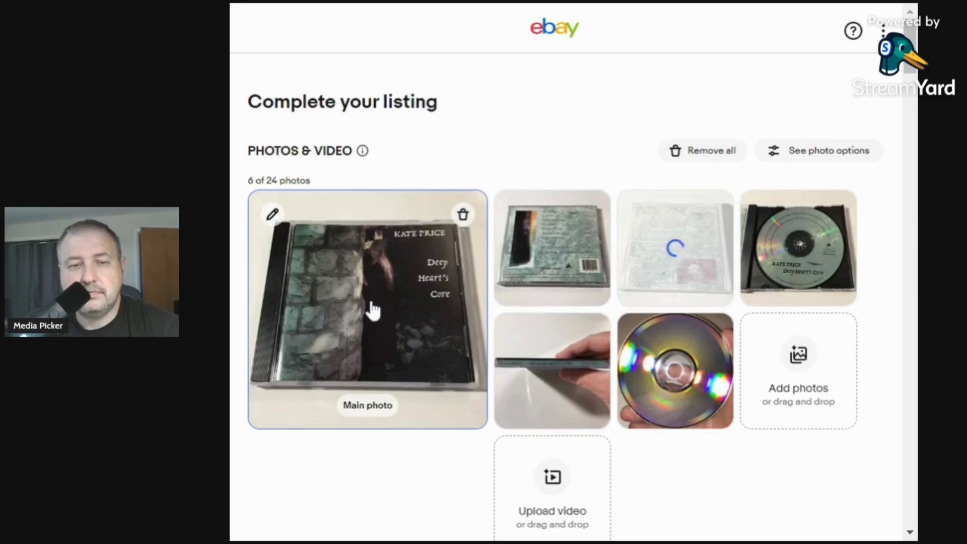
Set the front cover photo's brightness to 20 and contrast to 20, and save the adjustment
left_click(374, 311)
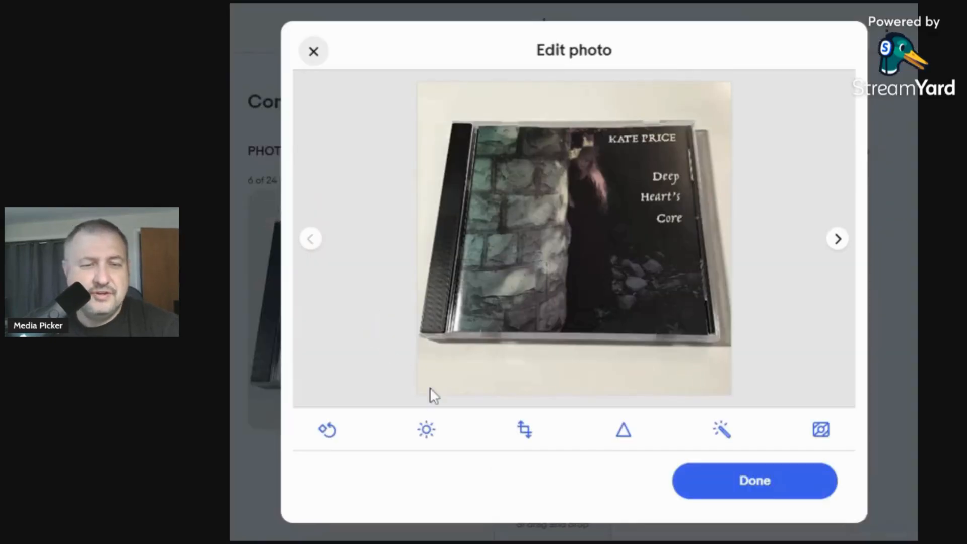
left_click(427, 431)
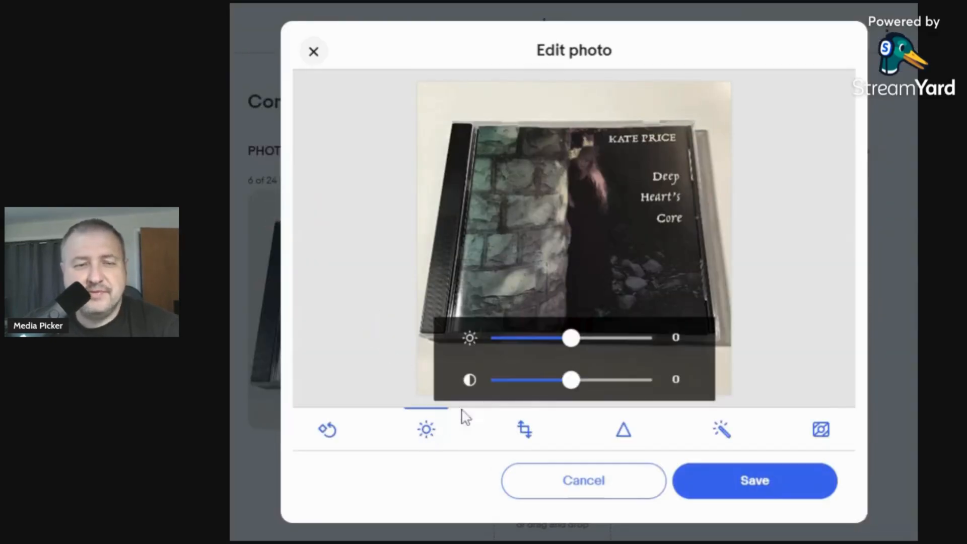
left_click(587, 381)
left_click(588, 337)
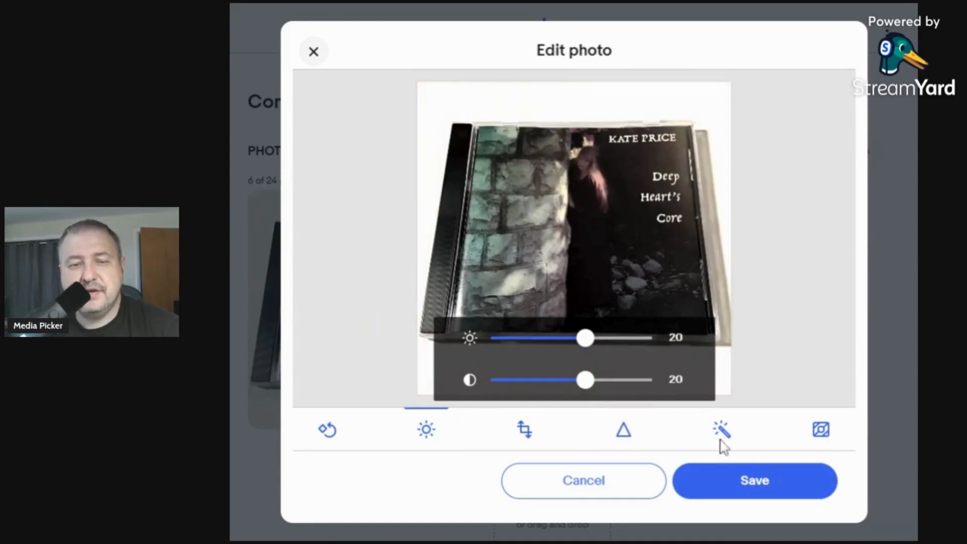
left_click(735, 480)
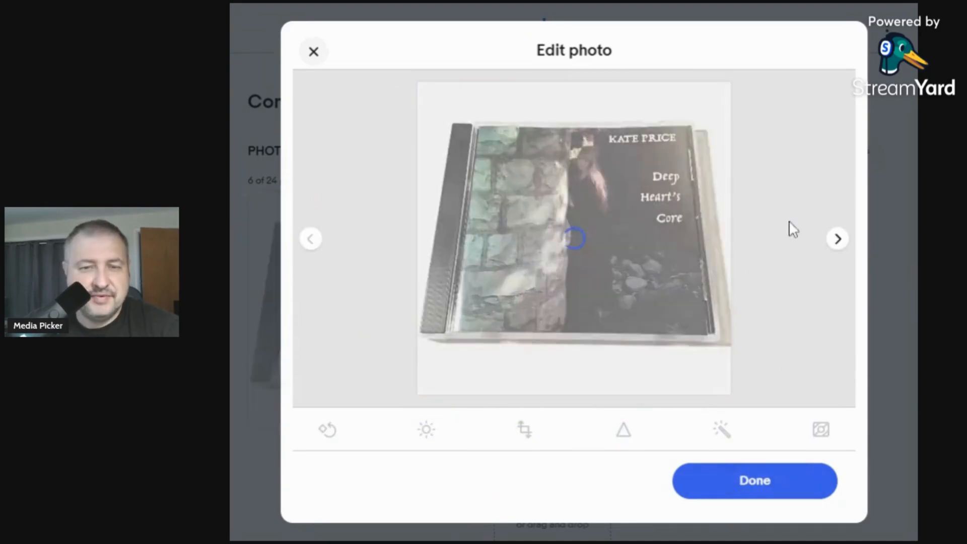
Set the back cover photo's brightness to 22 and contrast to 18, and save the adjustment
left_click(839, 239)
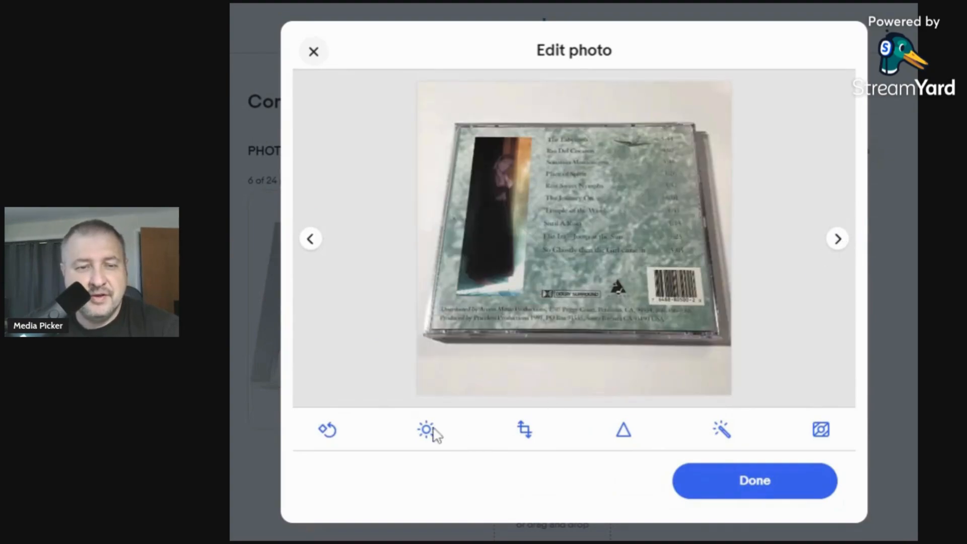
left_click(428, 431)
left_click(586, 381)
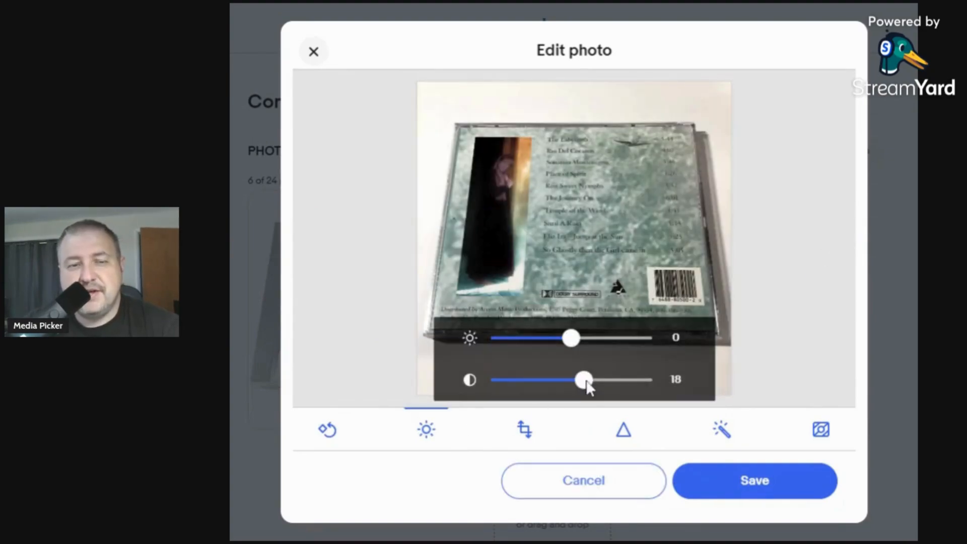
left_click(587, 339)
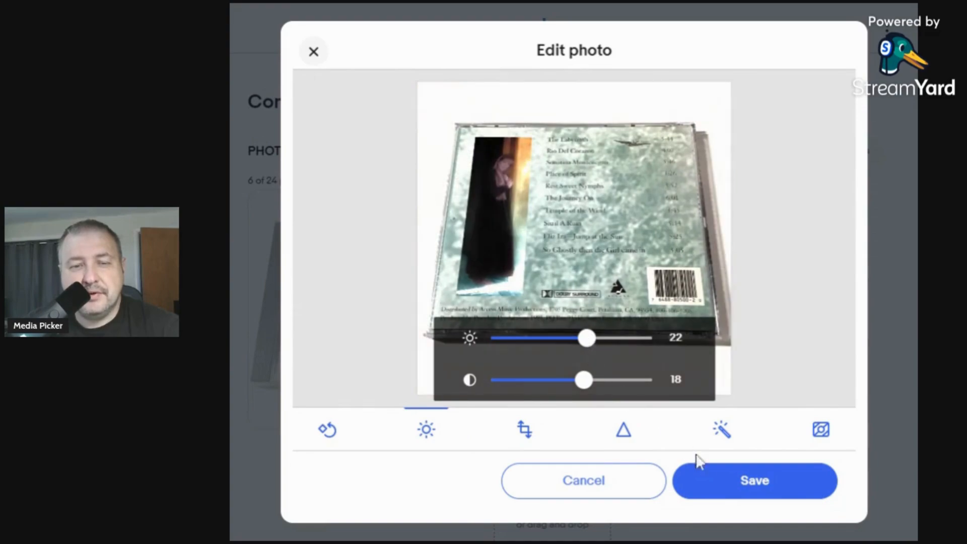
left_click(724, 481)
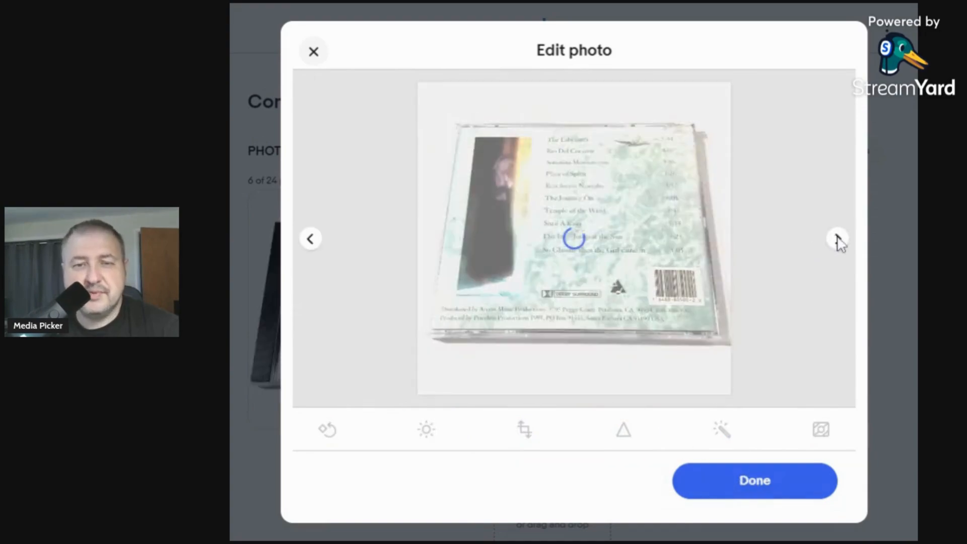
Set the inside booklet photo's brightness to 22 and contrast to 20, and save the adjustment
left_click(839, 240)
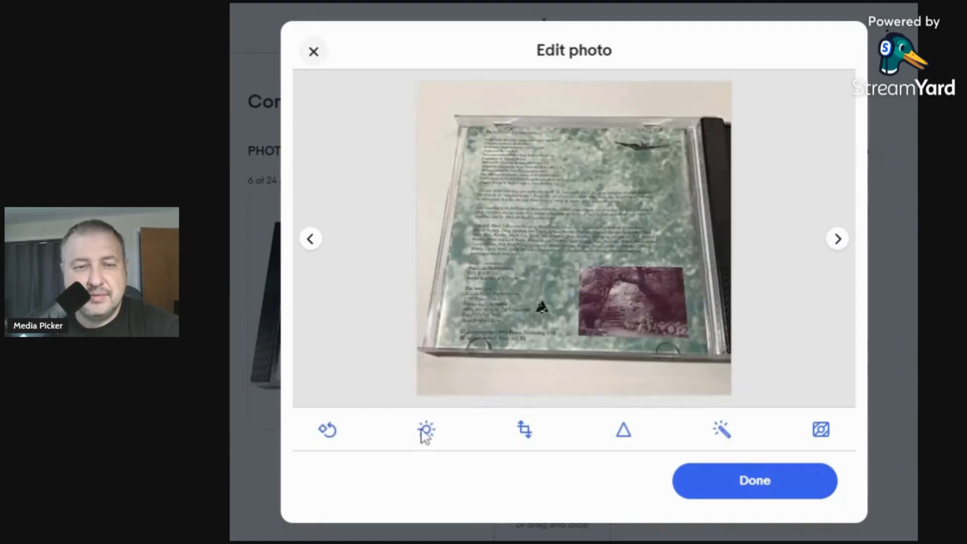
left_click(426, 430)
left_click(588, 378)
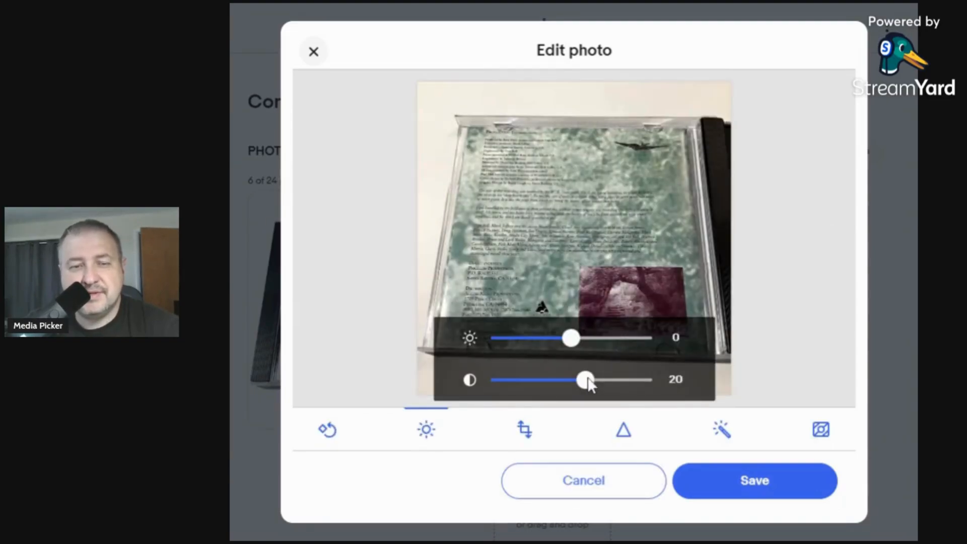
left_click(588, 338)
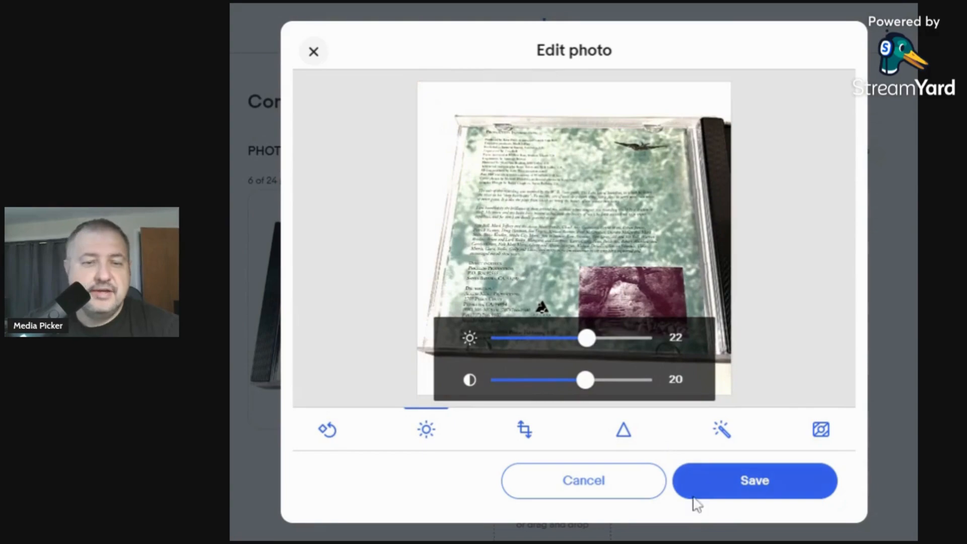
left_click(729, 480)
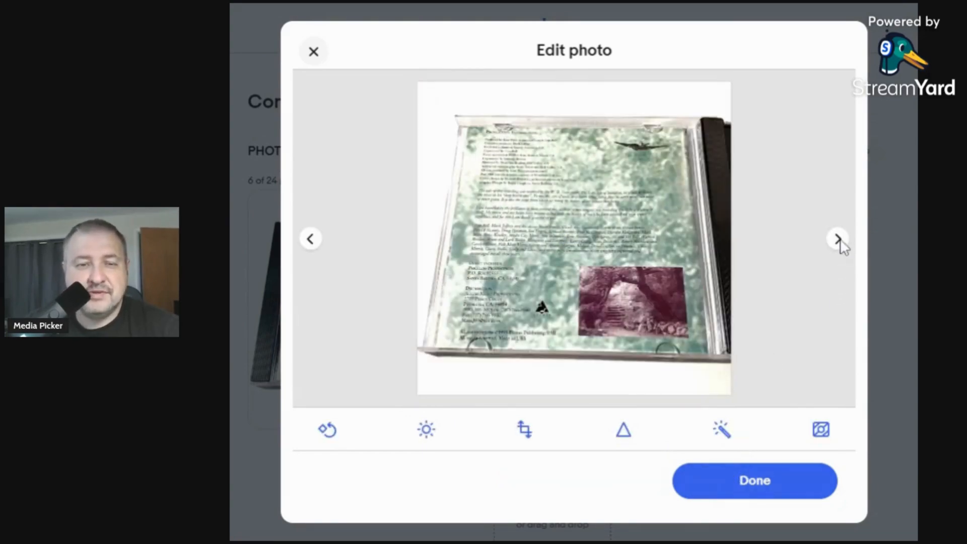
Set the brightness to 18 and contrast to 22 on the photo of the disc in its case, and save it
left_click(838, 240)
left_click(428, 430)
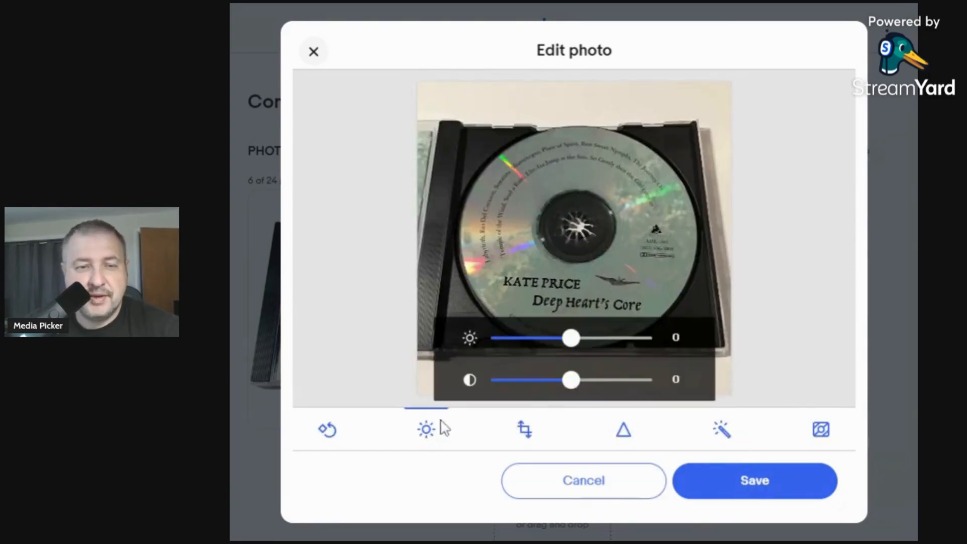
left_click(589, 380)
left_click(585, 338)
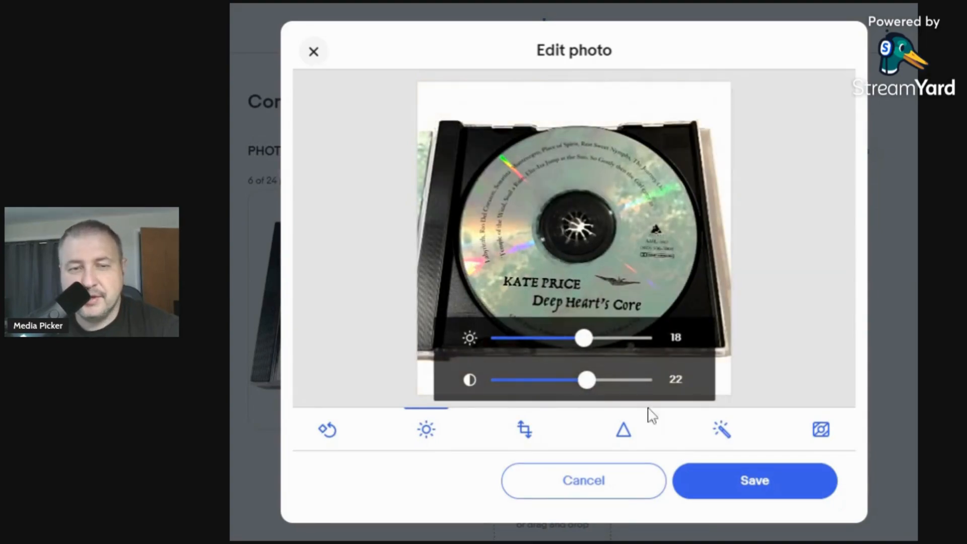
left_click(758, 493)
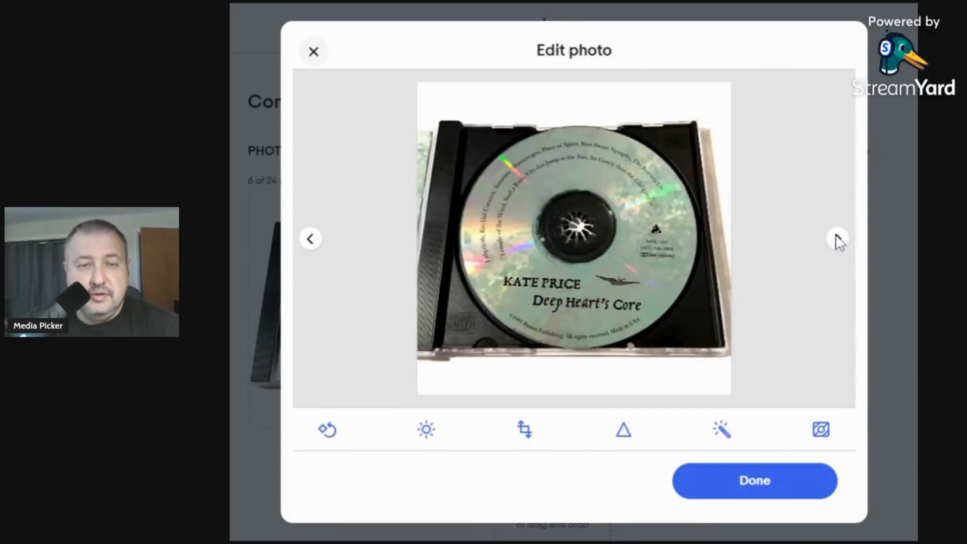
Set the spine photo's brightness to 20 and contrast to 22, save it, and finish editing the photos
left_click(838, 240)
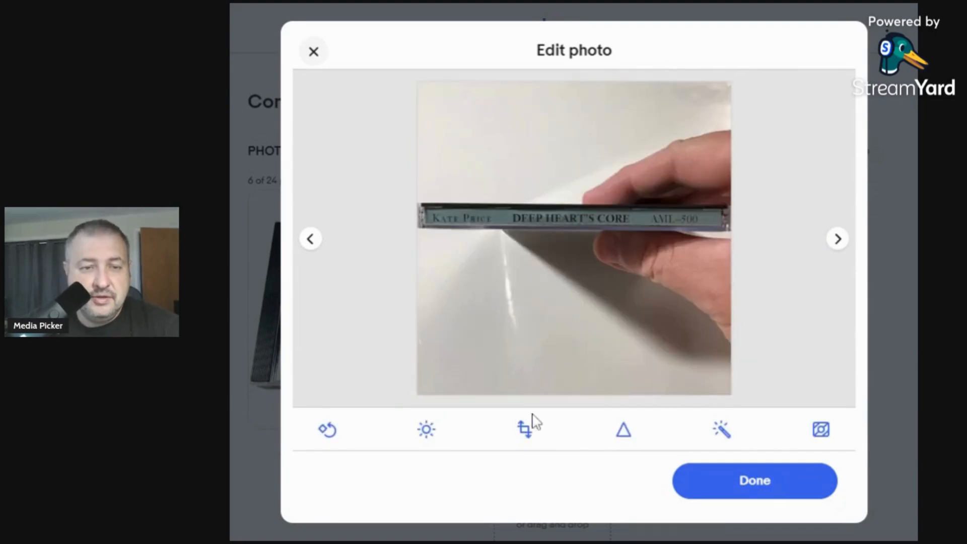
left_click(432, 435)
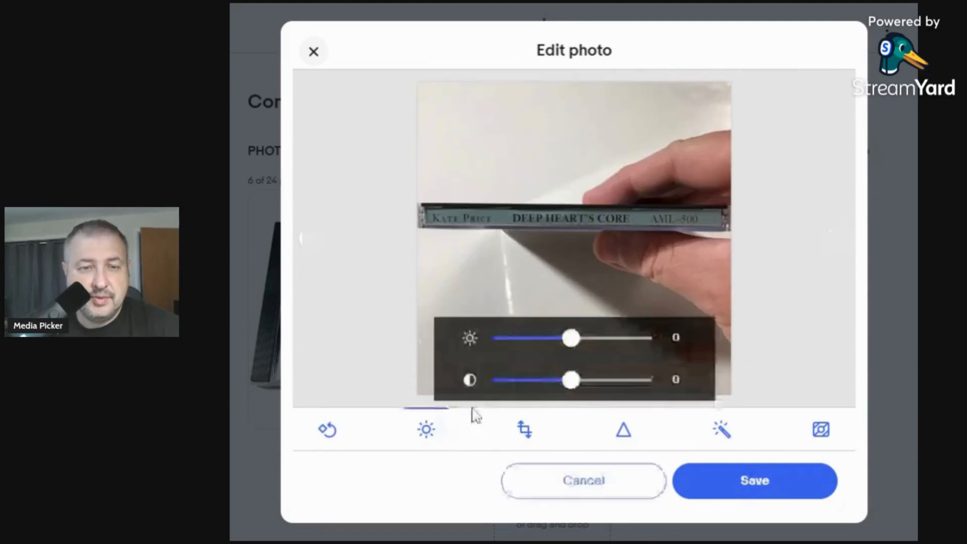
left_click(588, 380)
left_click(587, 338)
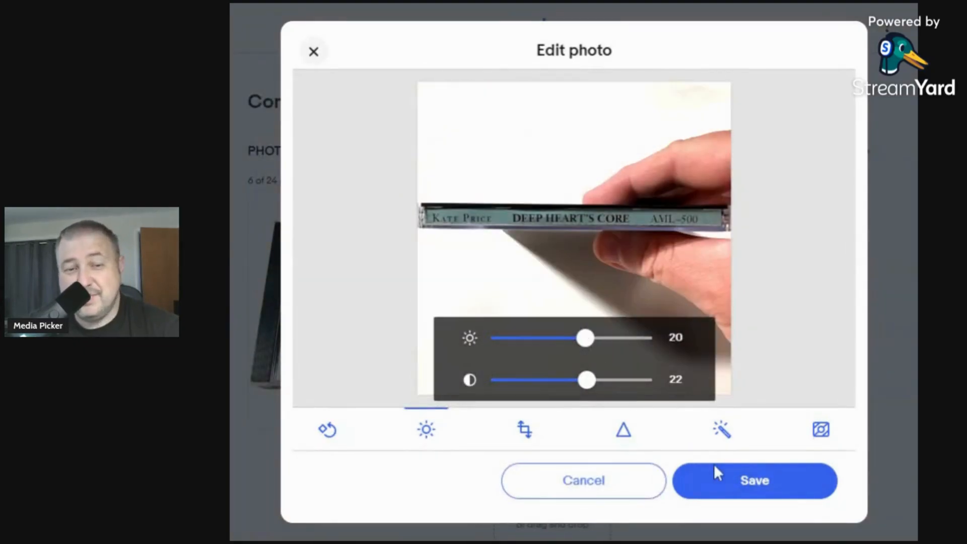
left_click(713, 480)
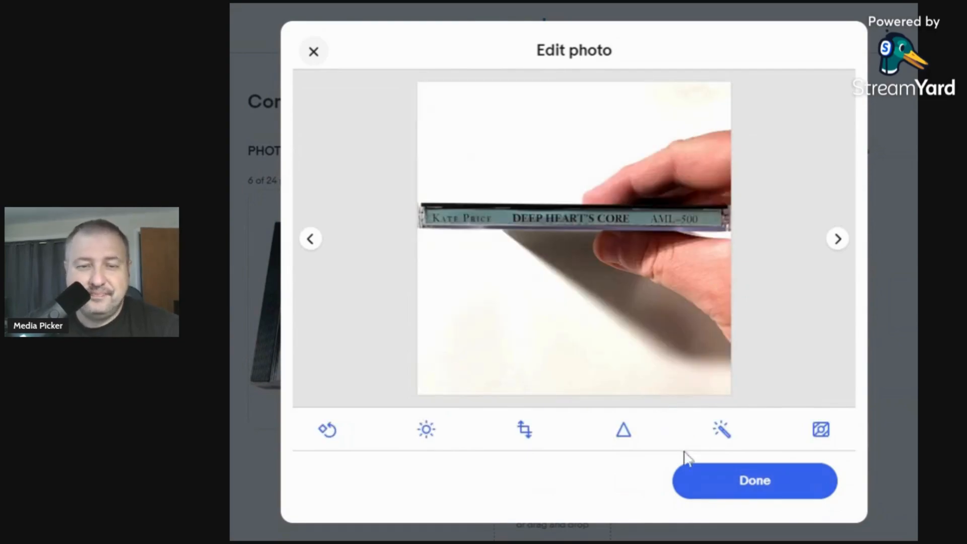
left_click(730, 487)
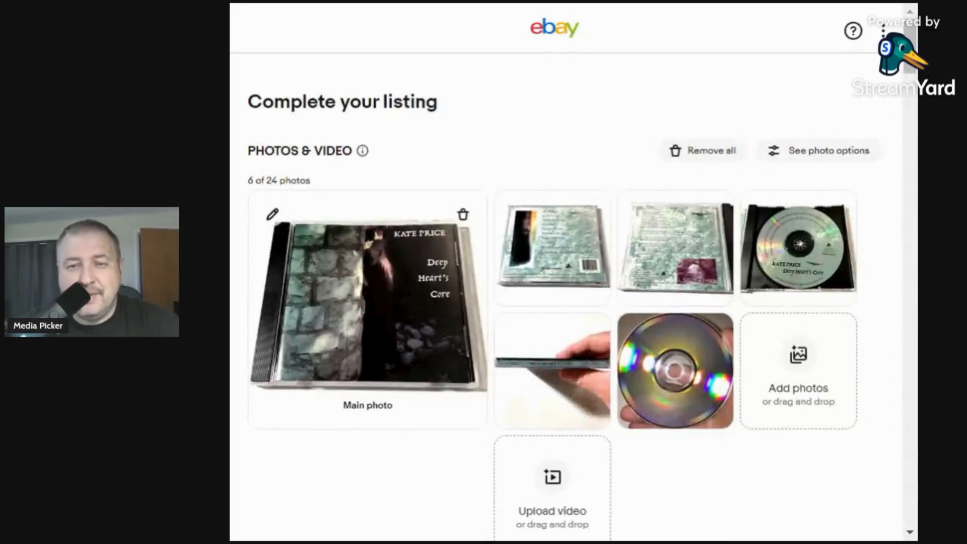
Enter the item title "Kate Price - Deep Heart's Core (CD, 1993) Folk" for the listing
scroll(538, 209, "down", 8)
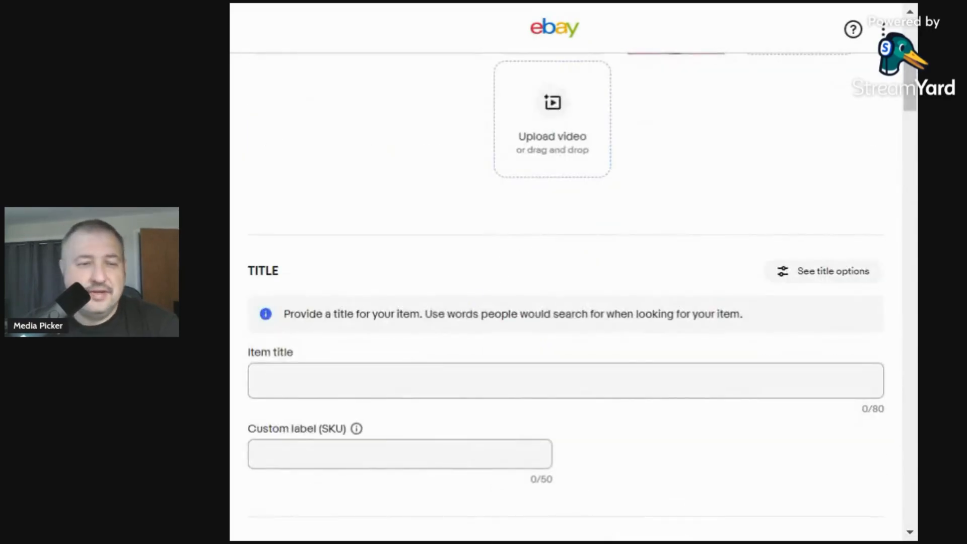
scroll(456, 324, "down", 1)
left_click(456, 288)
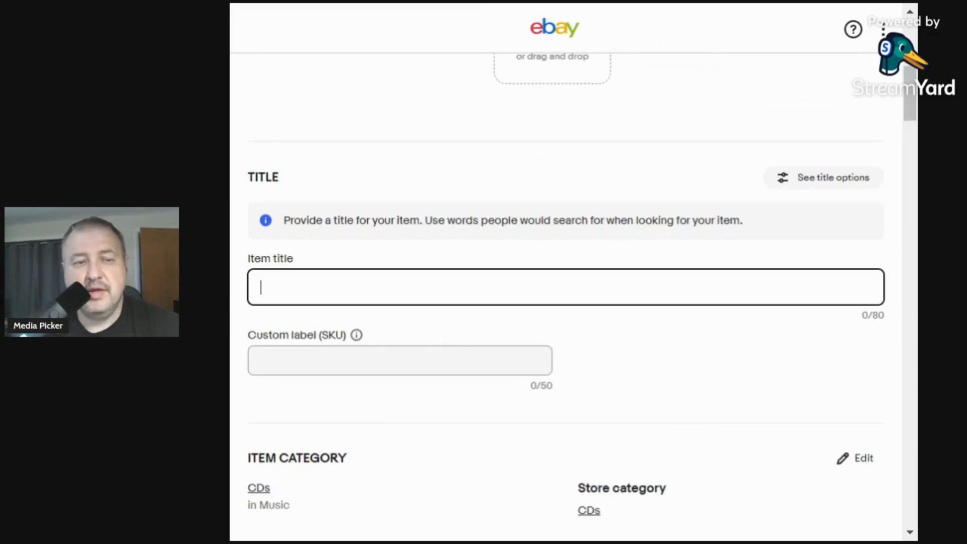
type("Kate")
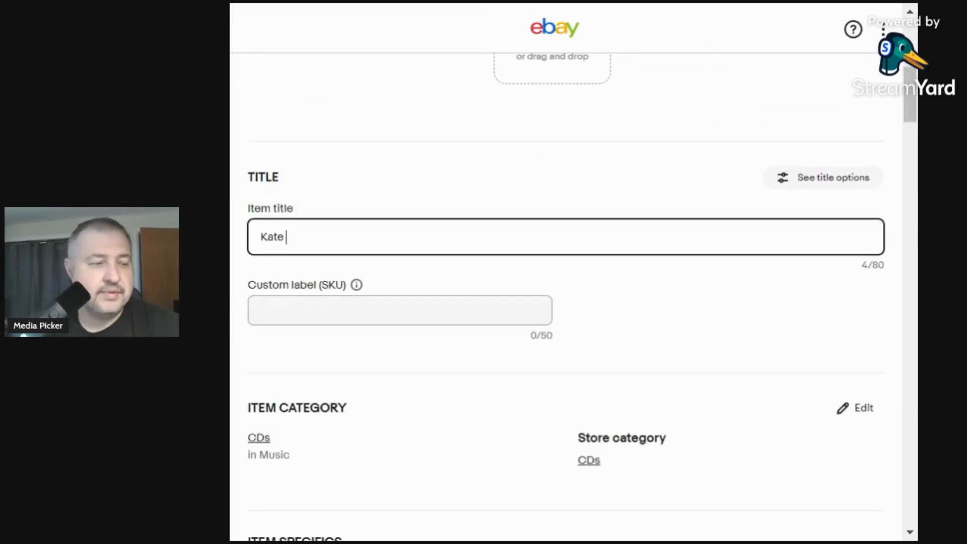
type(" Pric")
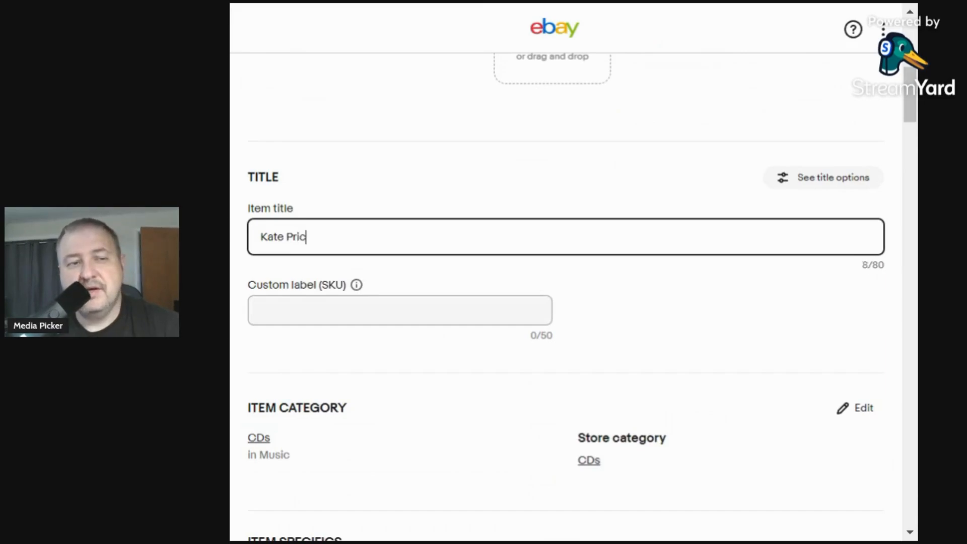
type("e - Dr")
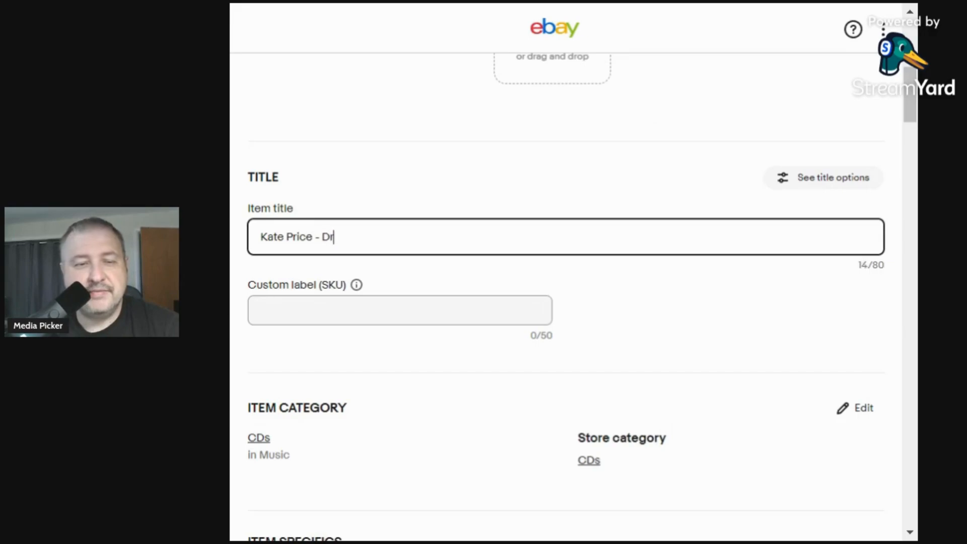
key("BackSpace")
type("ee")
key("BackSpace")
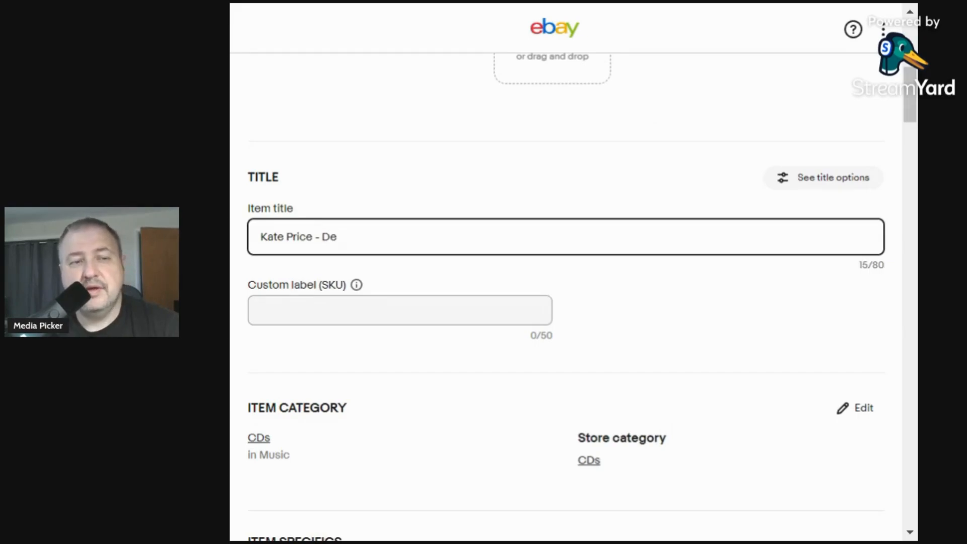
type("ep")
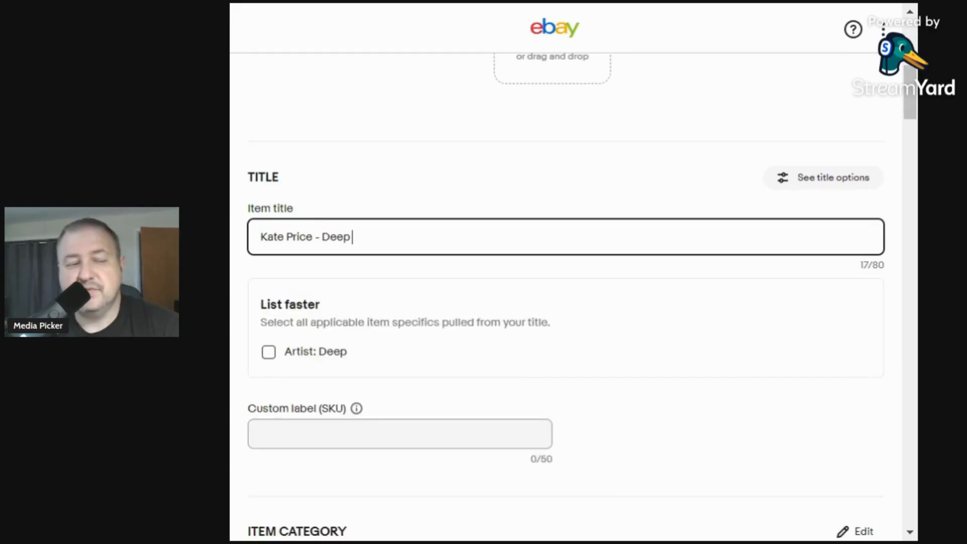
type(" Heart's")
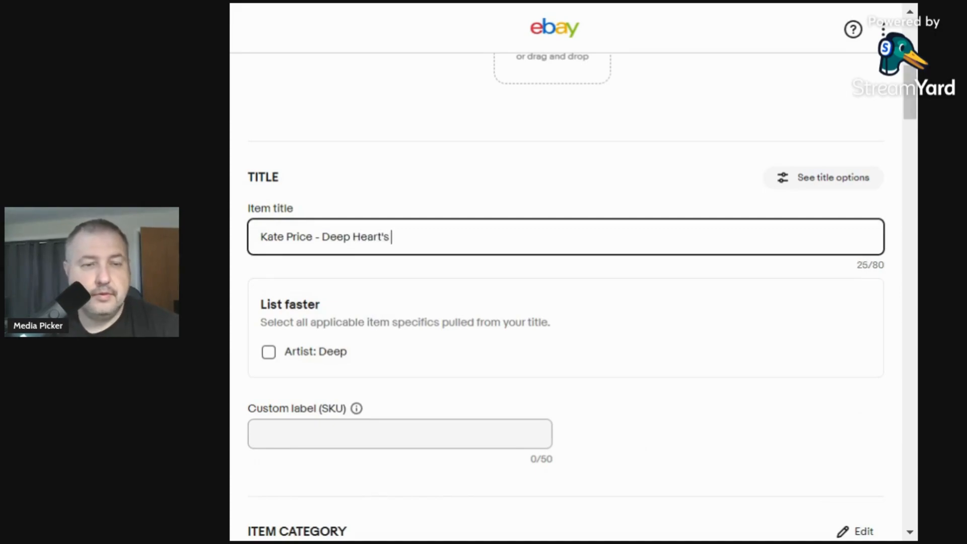
type(" Core (C")
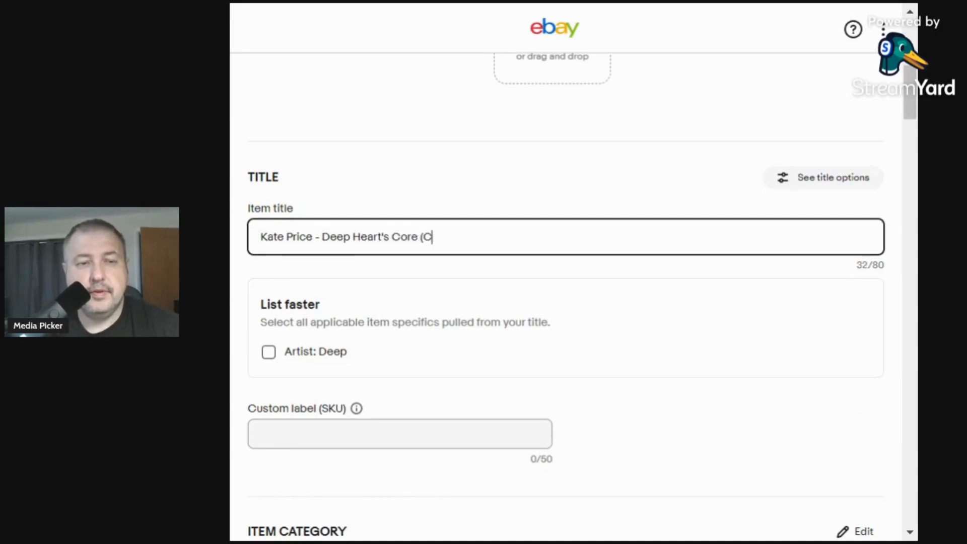
type("D, ")
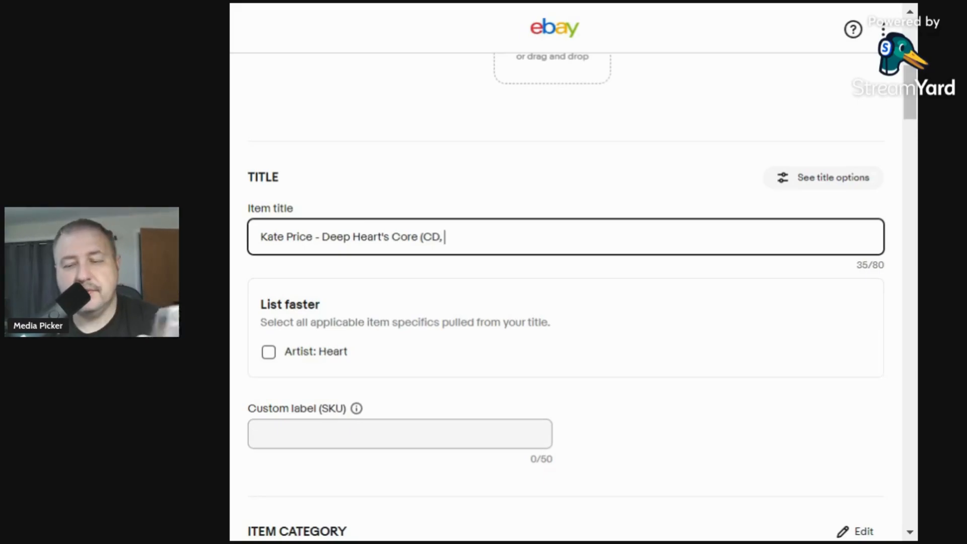
type("1993")
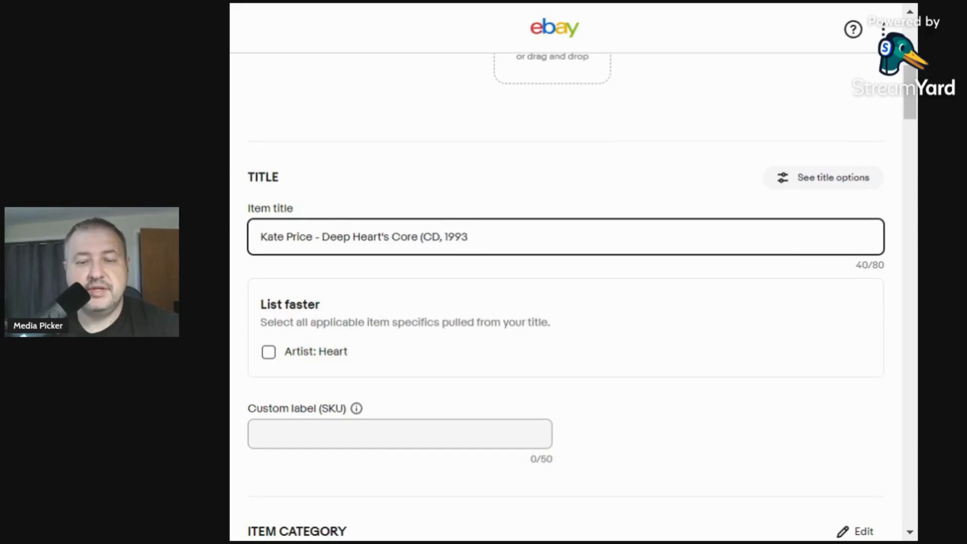
type(") Folk")
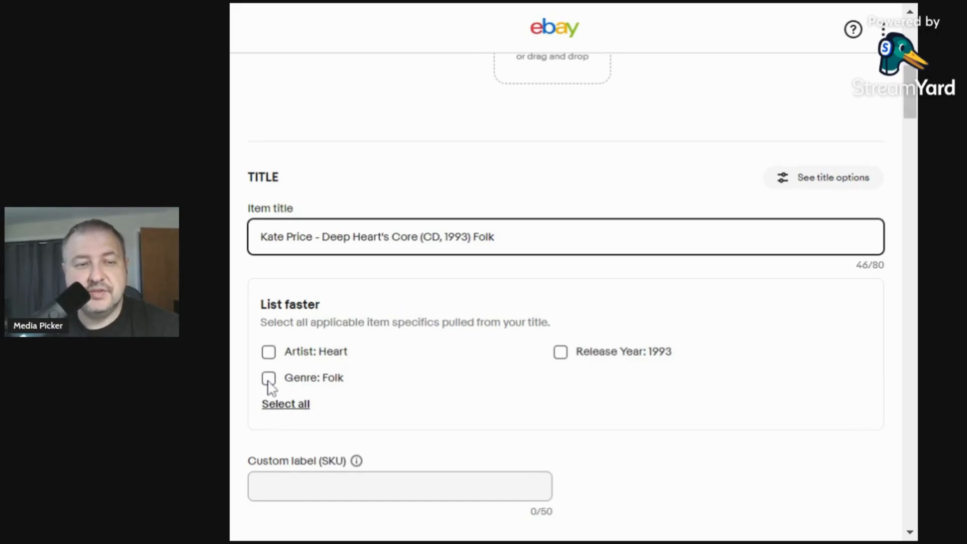
Accept the suggested genre Folk and release year 1993, and enter 0.27 as the custom label (SKU)
left_click(269, 381)
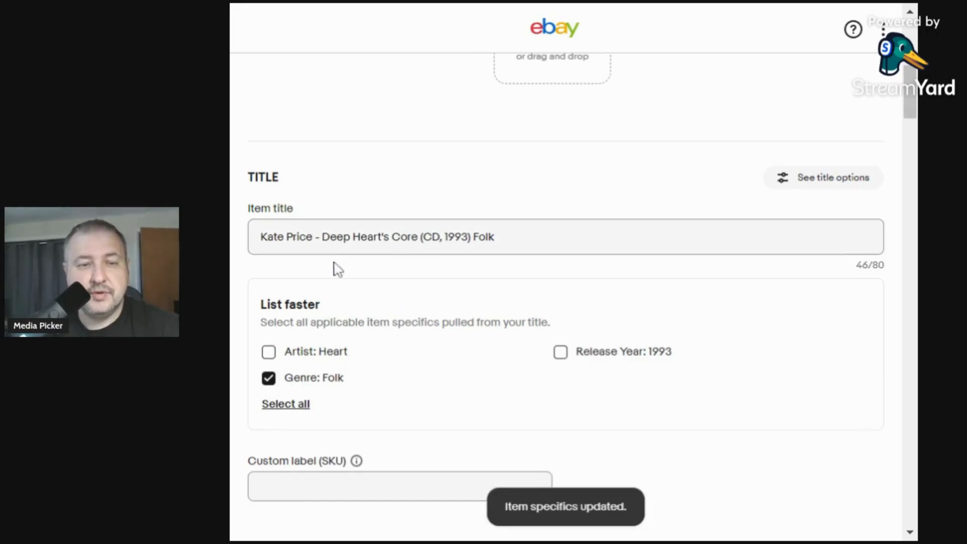
left_click(561, 353)
left_click(444, 486)
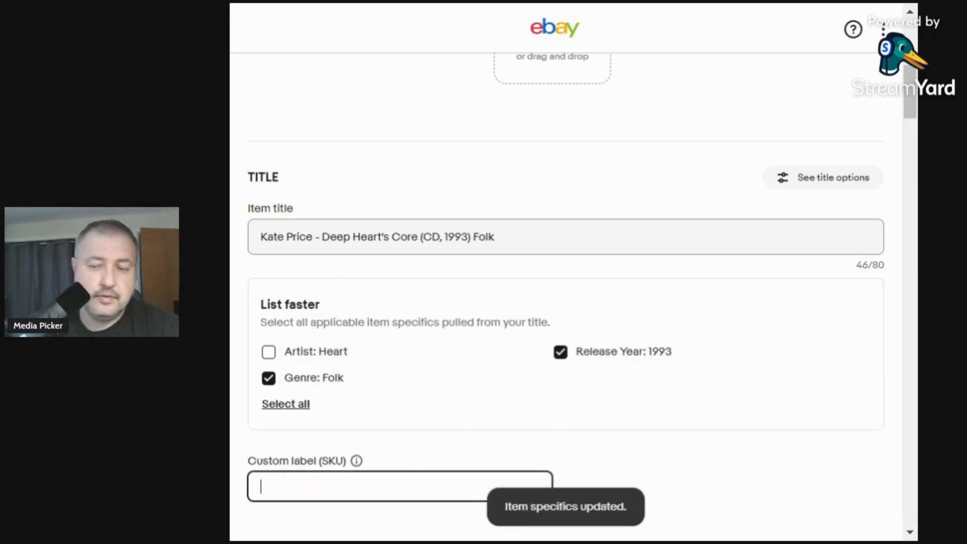
type("0.27")
scroll(443, 282, "up", 10)
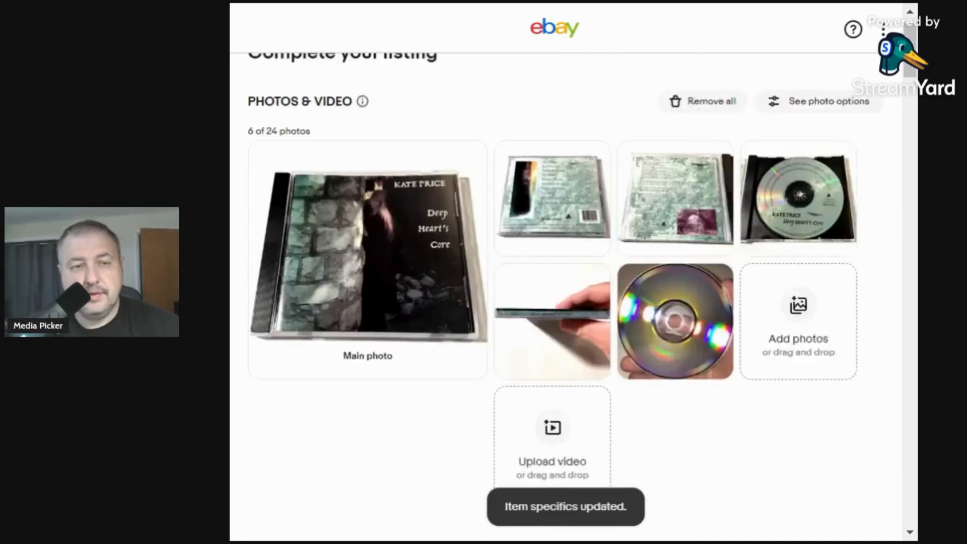
scroll(428, 275, "down", 12)
scroll(424, 282, "down", 10)
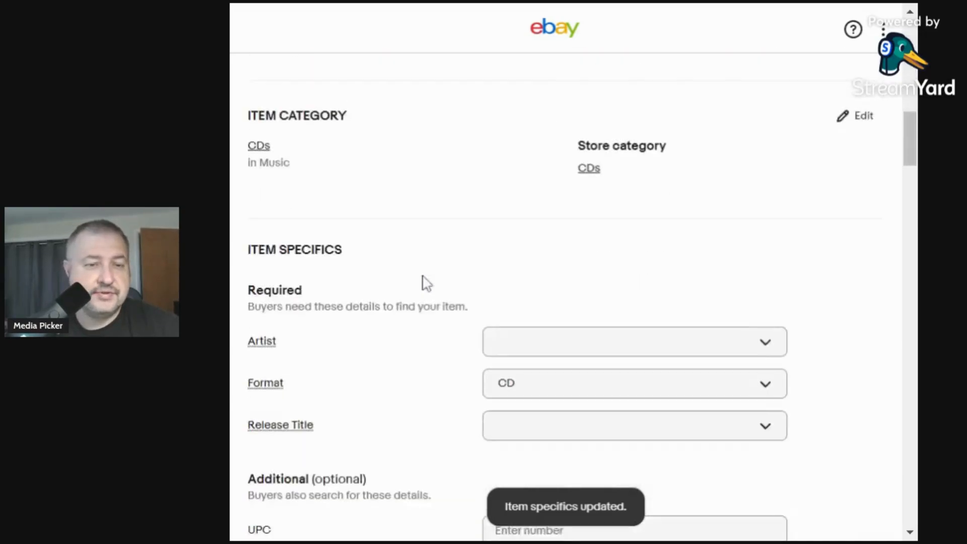
left_click(503, 248)
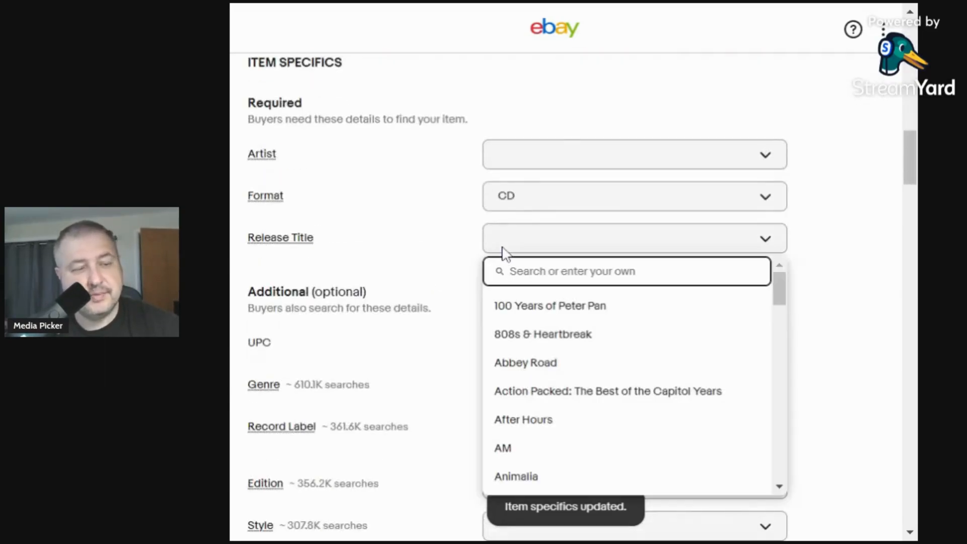
type("7")
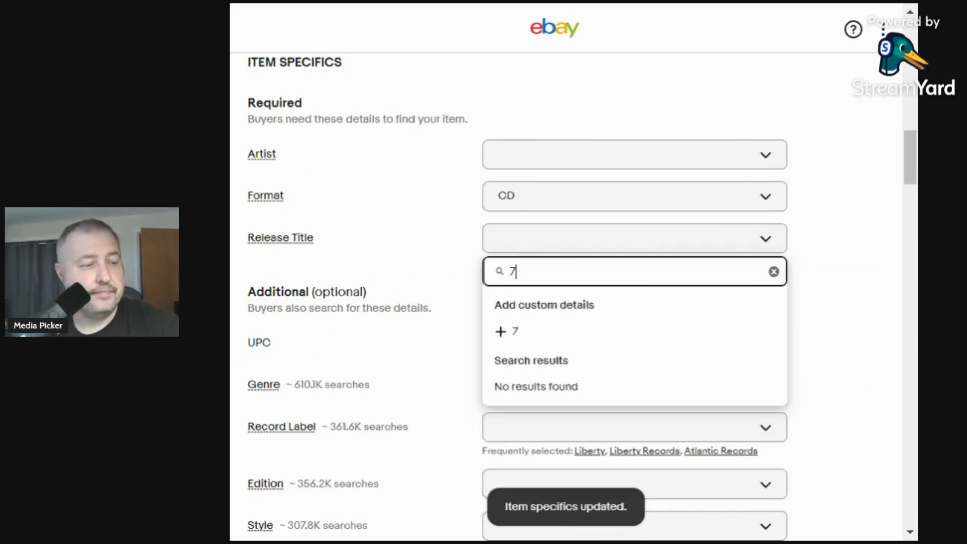
type("64888050020")
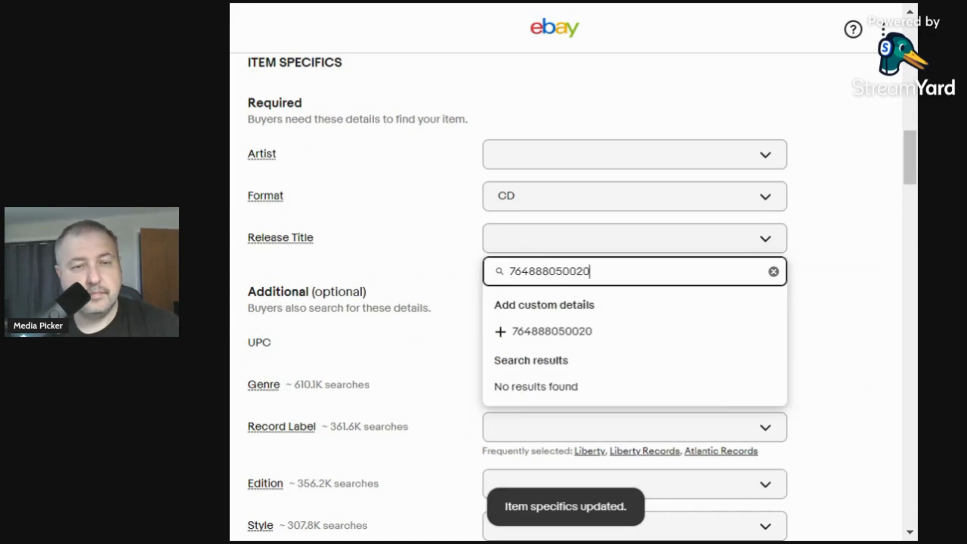
key("Return")
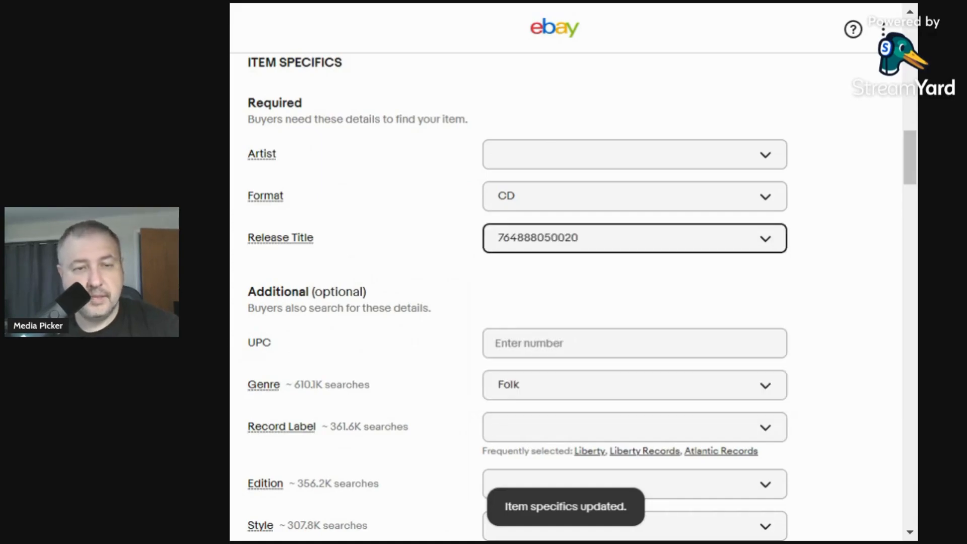
left_click(511, 245)
left_click(744, 305)
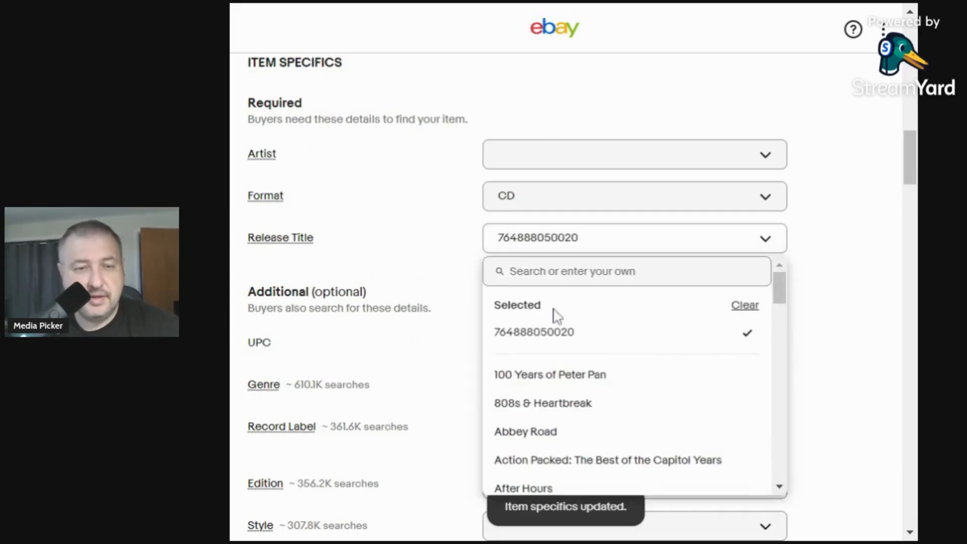
left_click(444, 315)
left_click(635, 344)
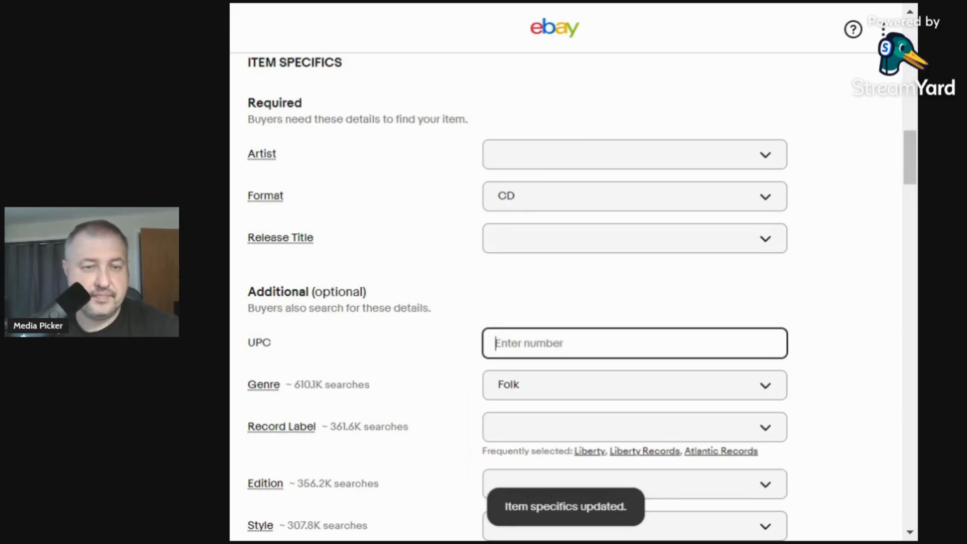
type("7")
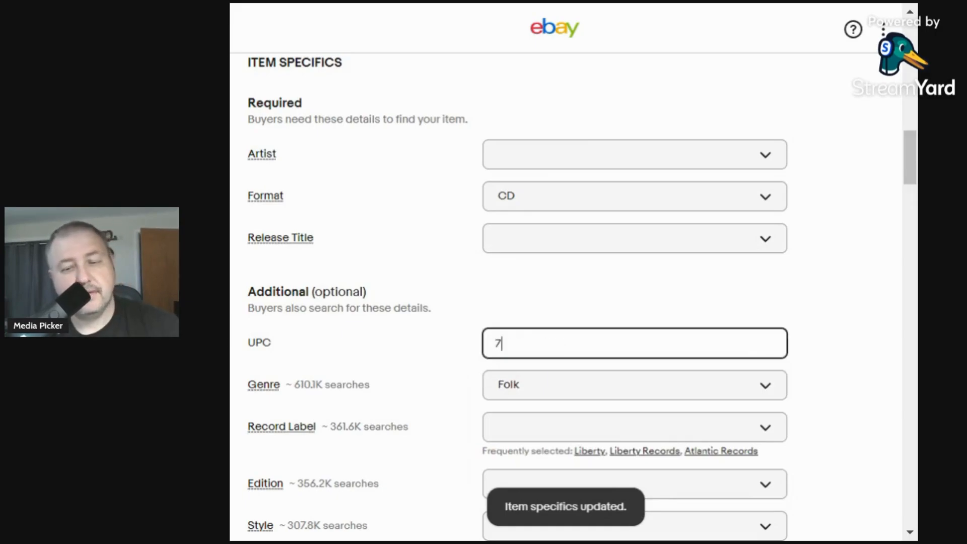
type("64888")
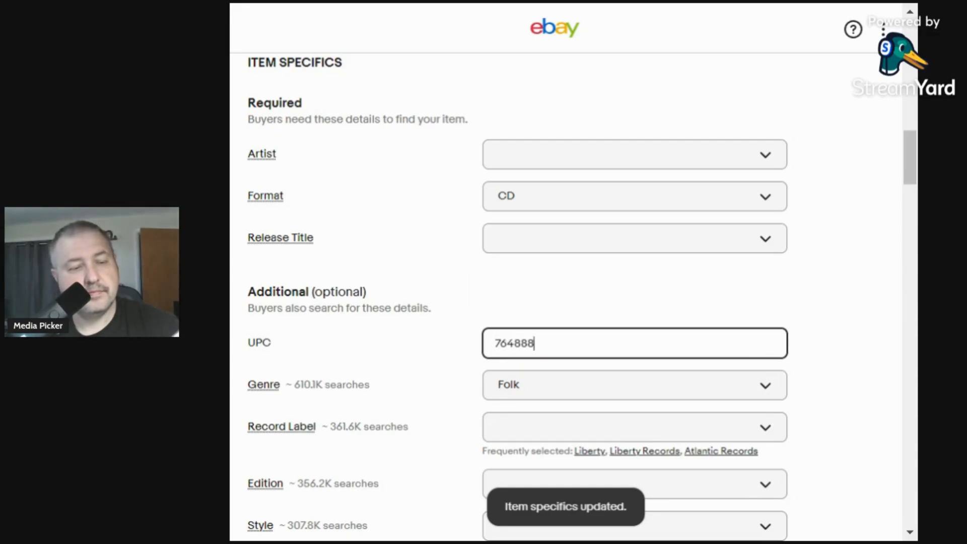
type("050020")
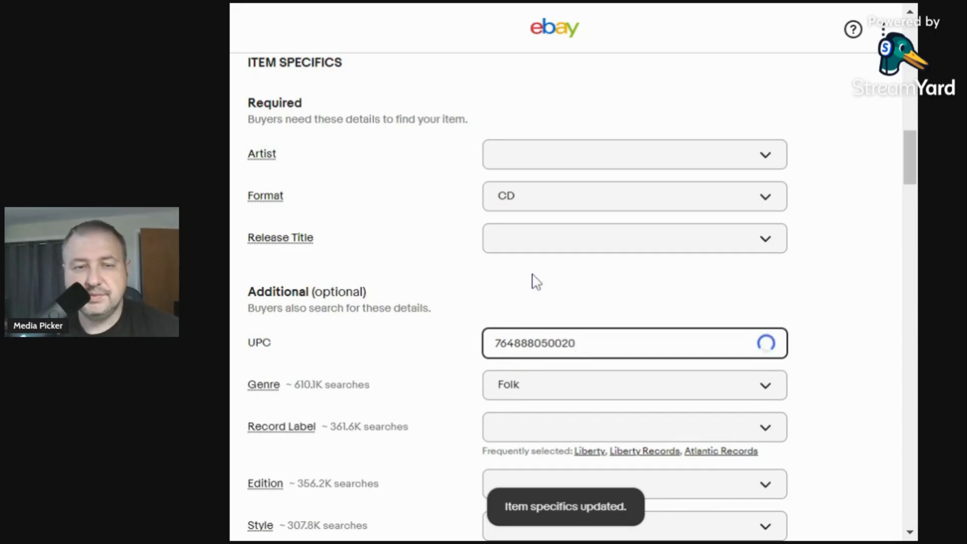
Fill in the required item specifics with artist Kate Price and release title Deep Heart's Core as custom entries
left_click(550, 160)
type("Kate Price")
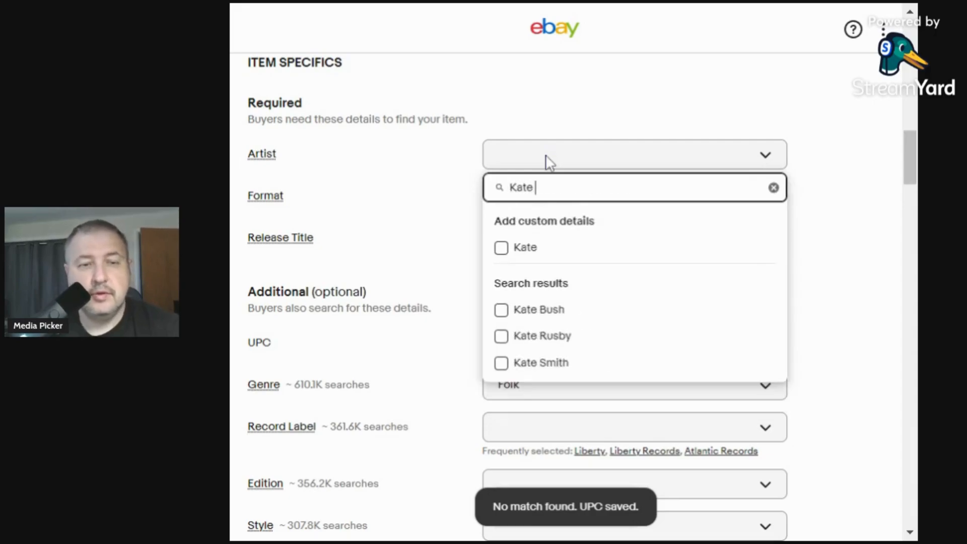
left_click(502, 248)
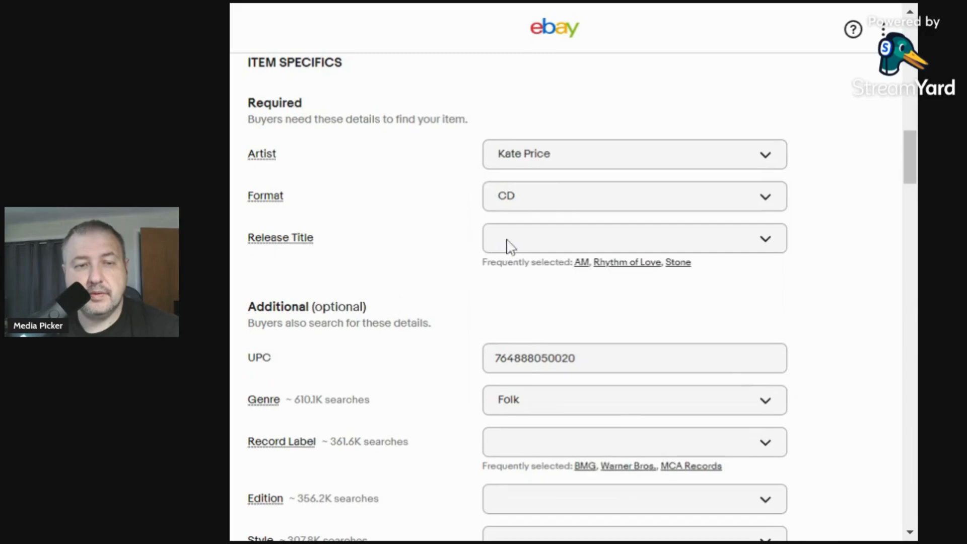
left_click(512, 241)
type("Dee")
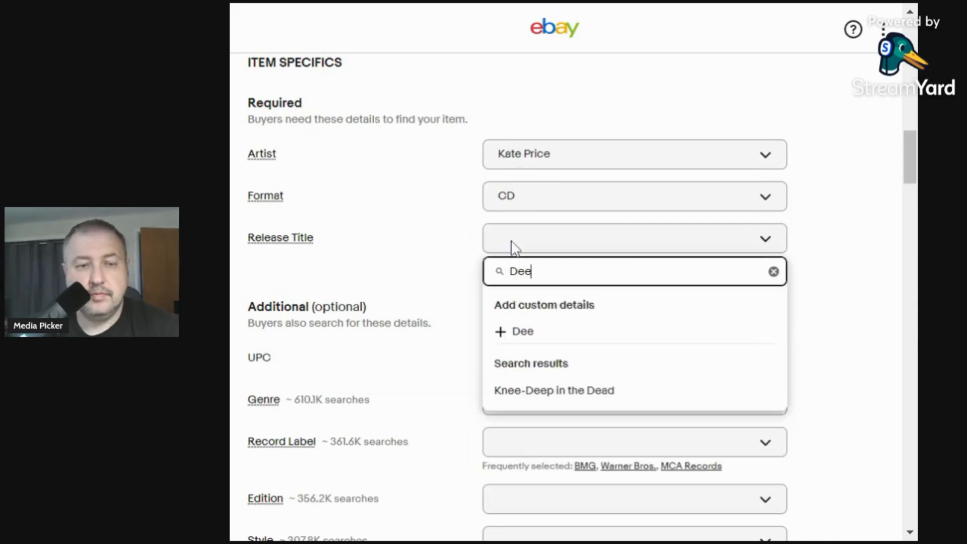
type("p Heart's Core")
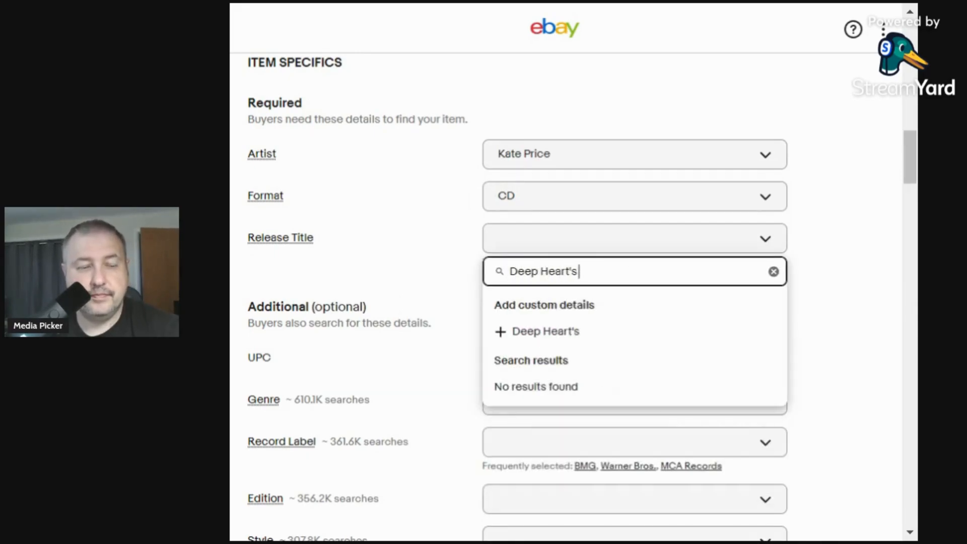
left_click(501, 332)
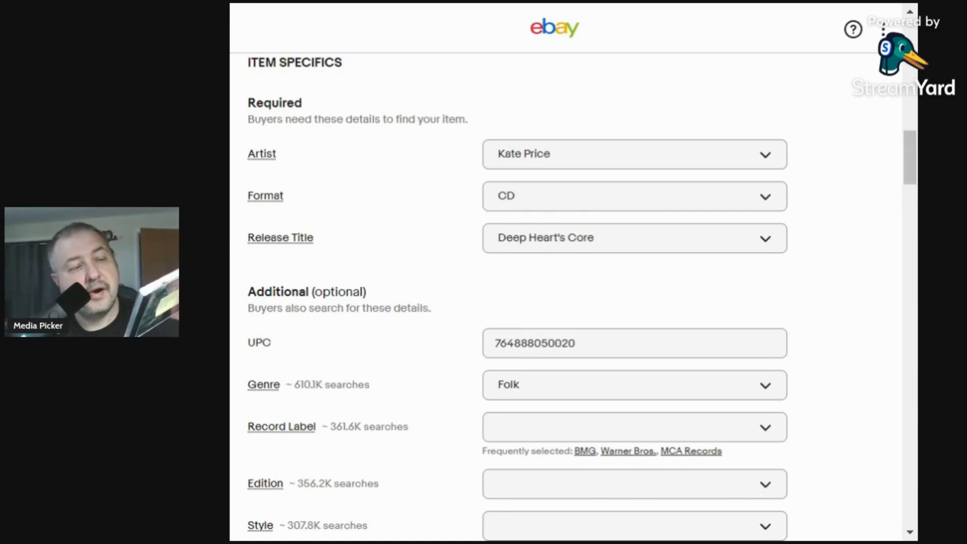
Set the record label to the custom entry Access Music Productions
left_click(512, 435)
type("Access m")
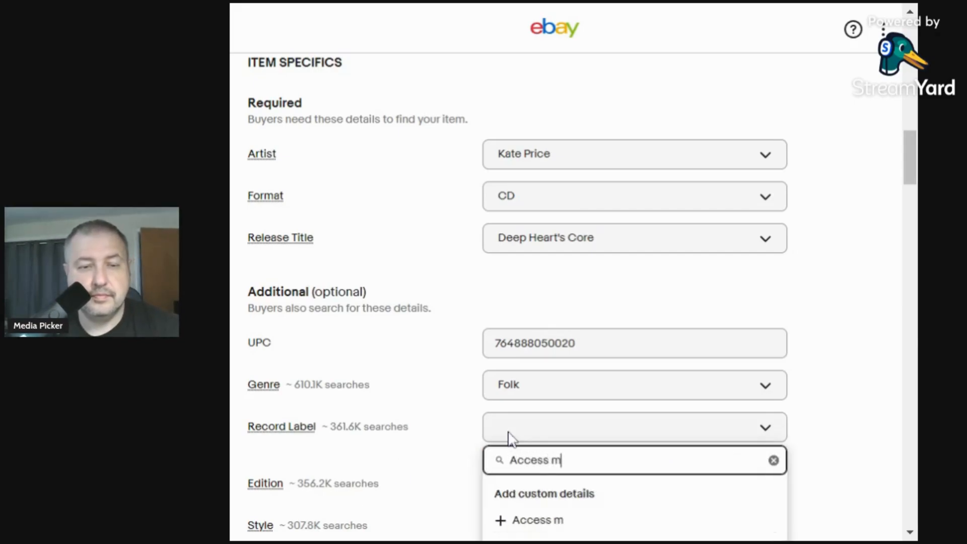
type("u")
key("BackSpace")
key("BackSpace")
type("Music Pr")
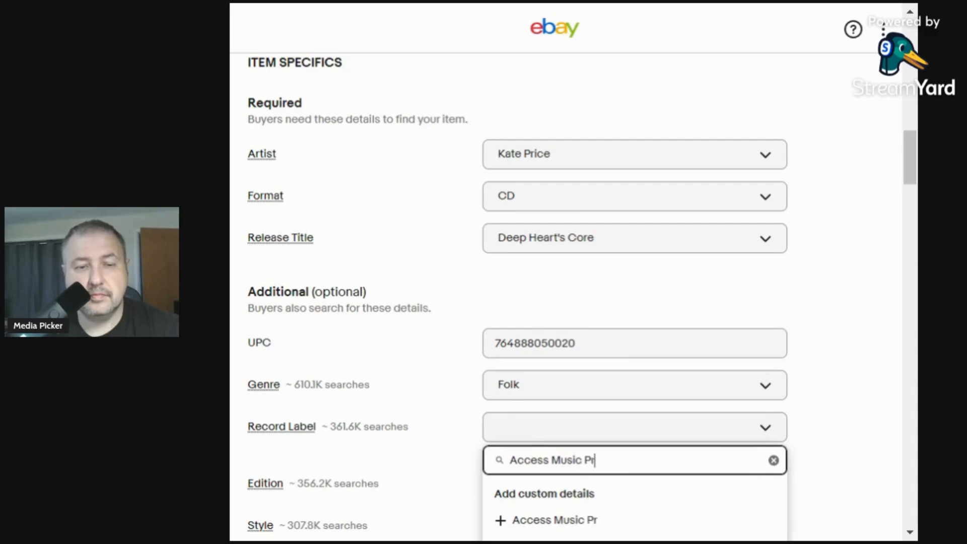
type("oductions")
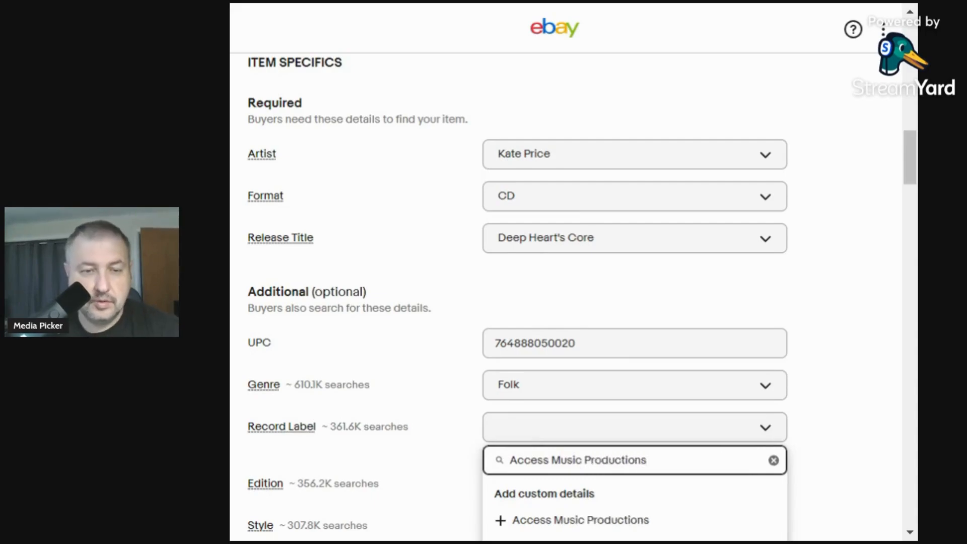
scroll(510, 454, "down", 5)
left_click(504, 248)
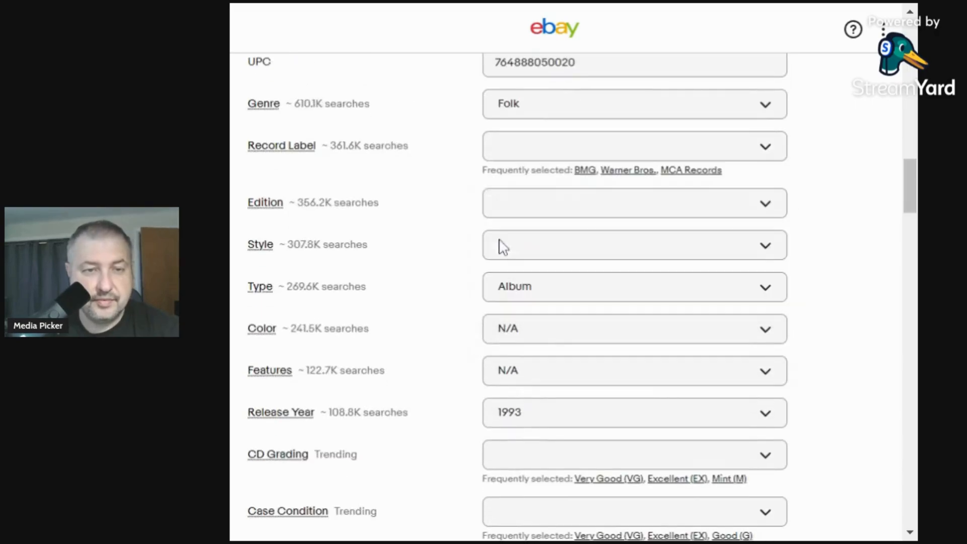
Set the edition to the custom entry N/A
left_click(521, 193)
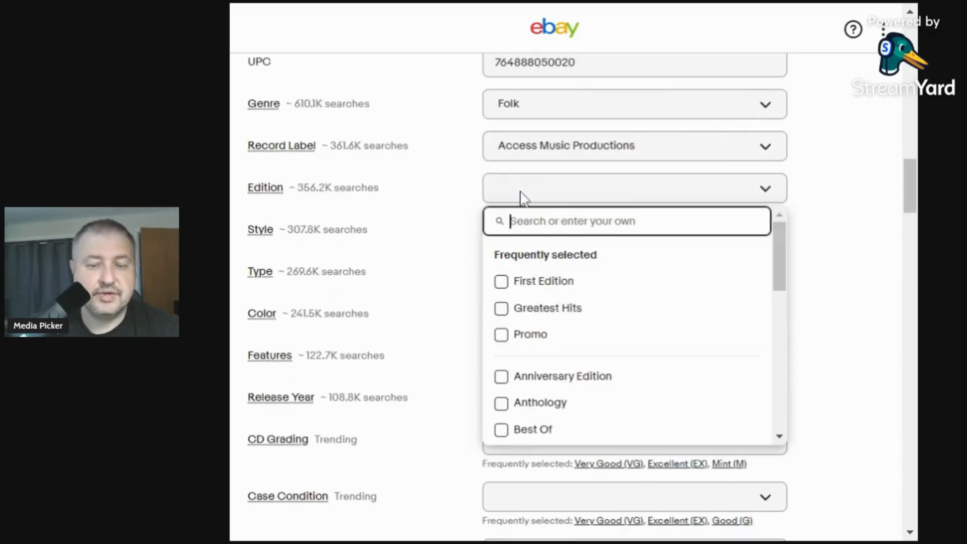
type("N/A")
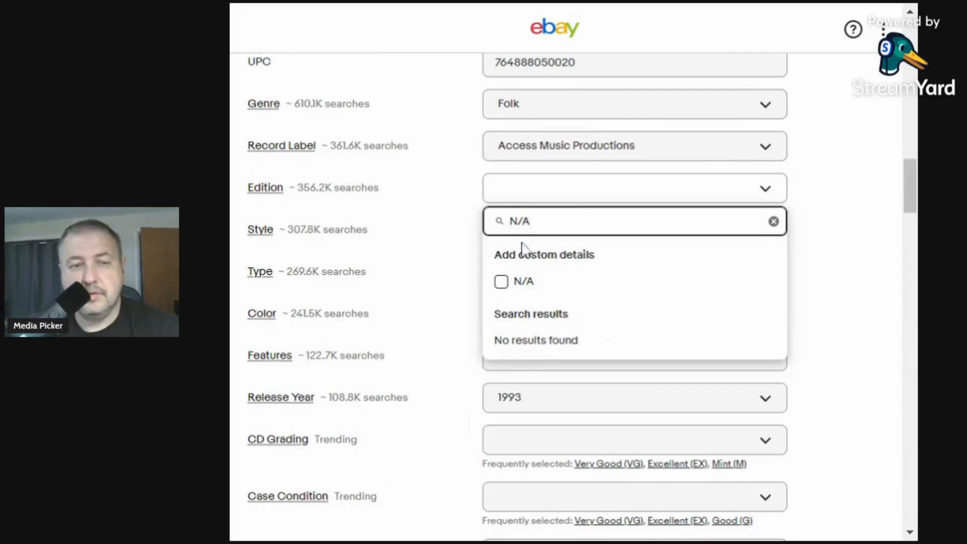
left_click(502, 282)
left_click(471, 276)
Set the style item specific to Ethereal
left_click(494, 233)
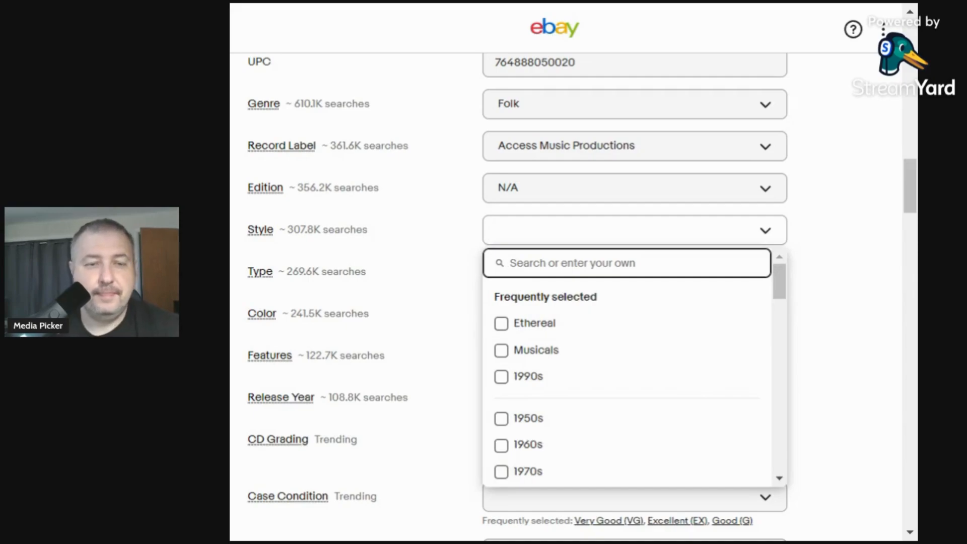
left_click(553, 7)
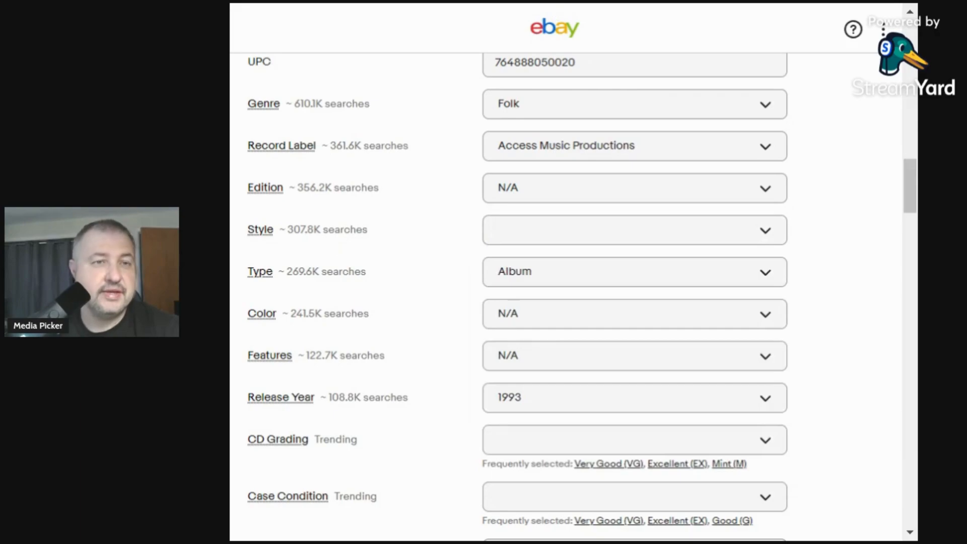
left_click(503, 234)
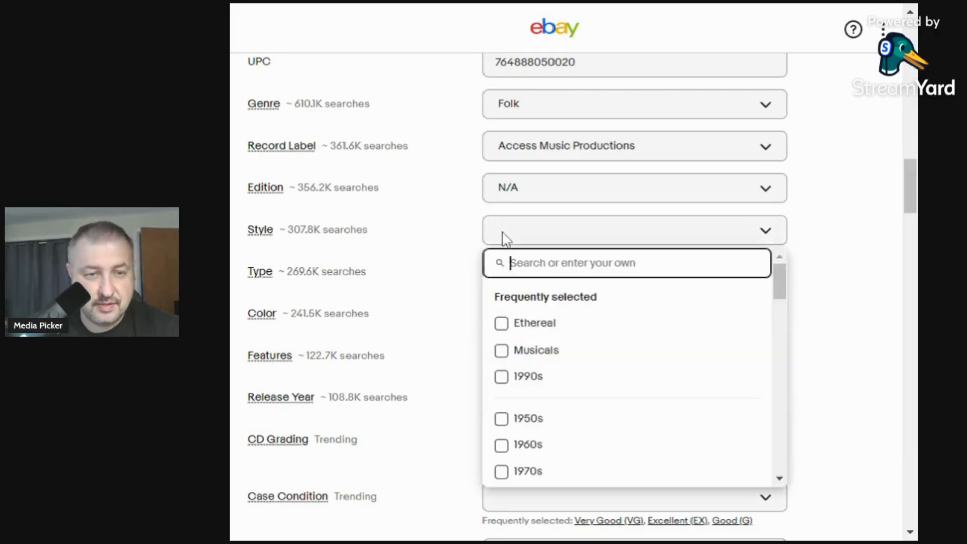
left_click(502, 325)
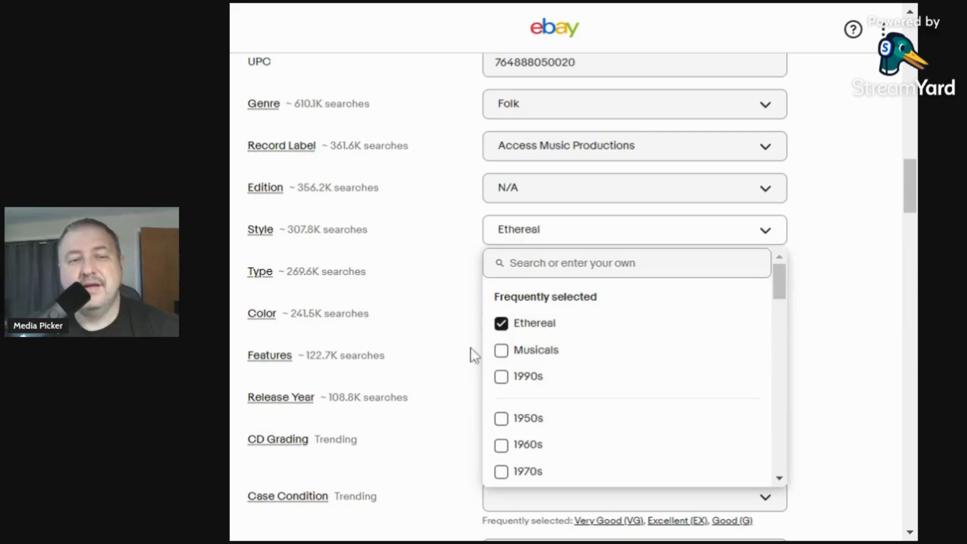
left_click(453, 305)
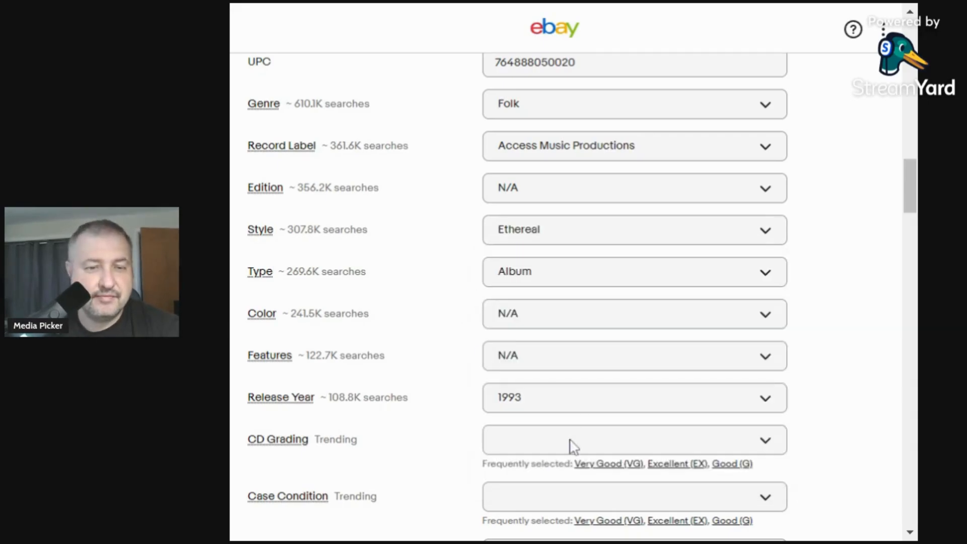
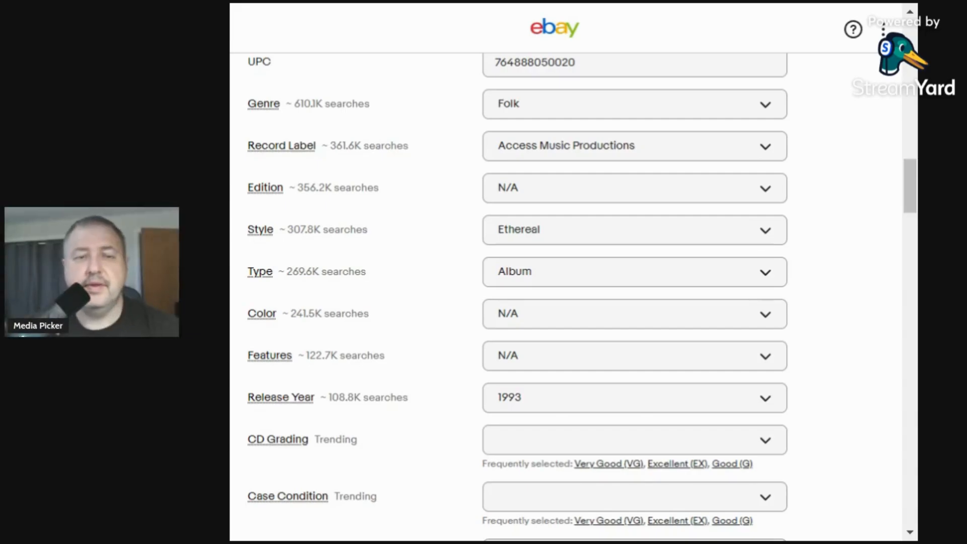
Grade the CD and inlay as Very Good (VG) and the case condition as Very Good Plus (VG+)
scroll(575, 444, "down", 5)
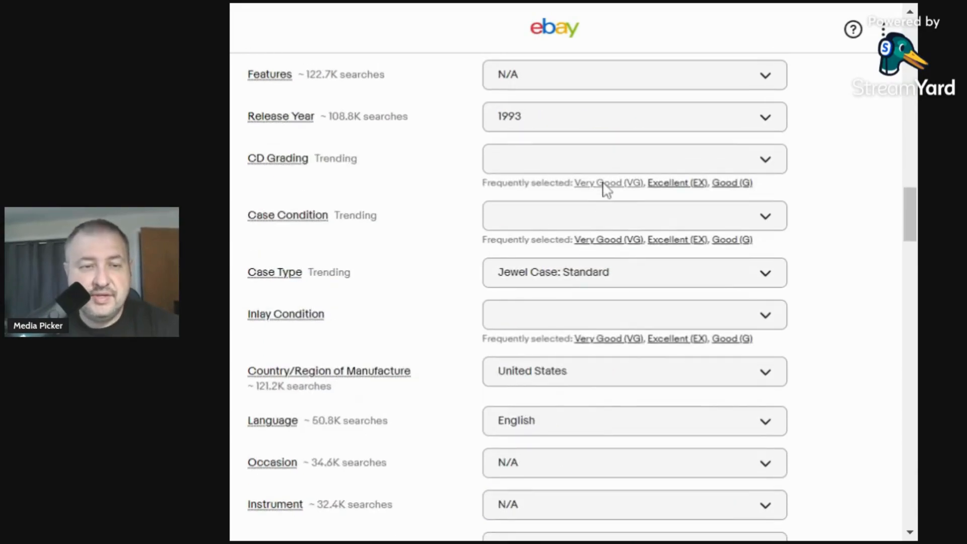
left_click(605, 184)
left_click(618, 211)
type("v")
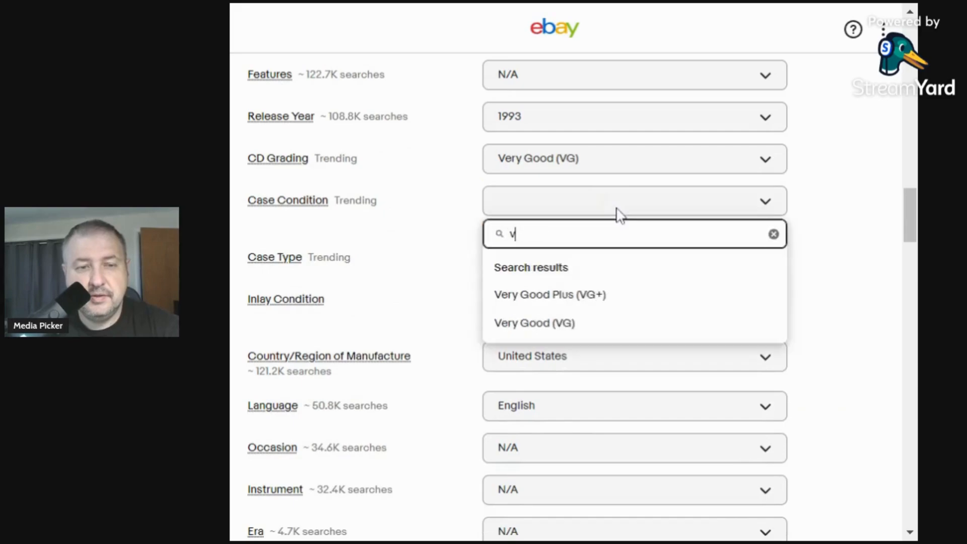
left_click(583, 295)
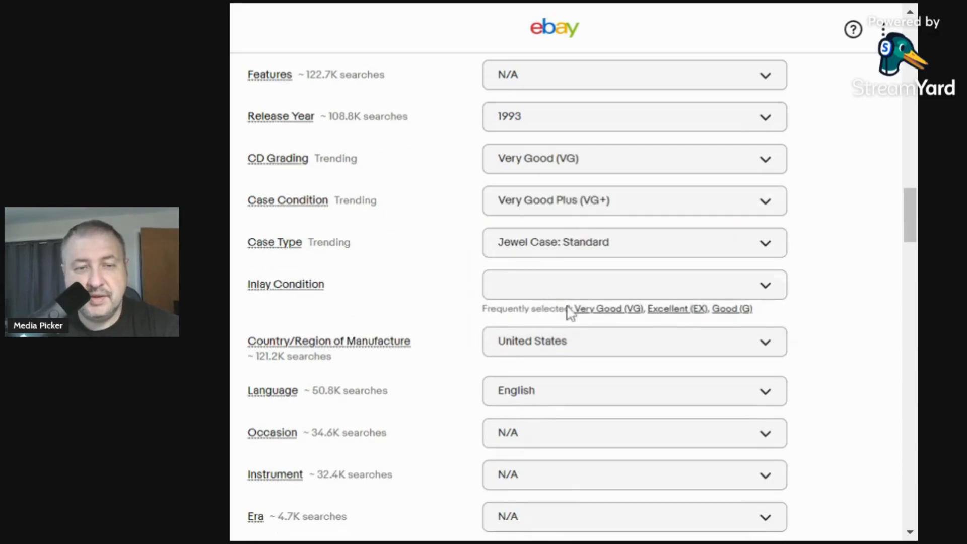
left_click(570, 286)
left_click(545, 380)
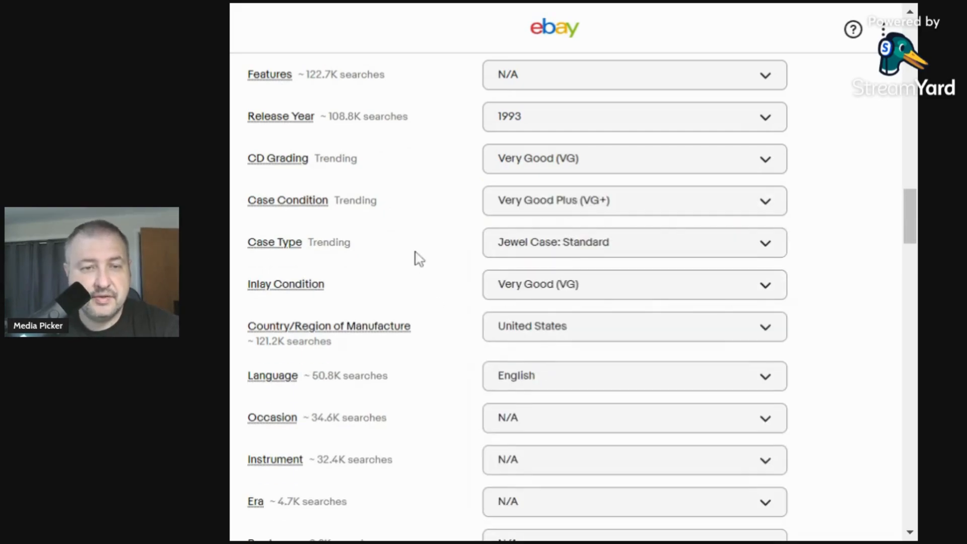
Set the item condition to Very Good
scroll(429, 252, "down", 15)
scroll(270, 157, "up", 3)
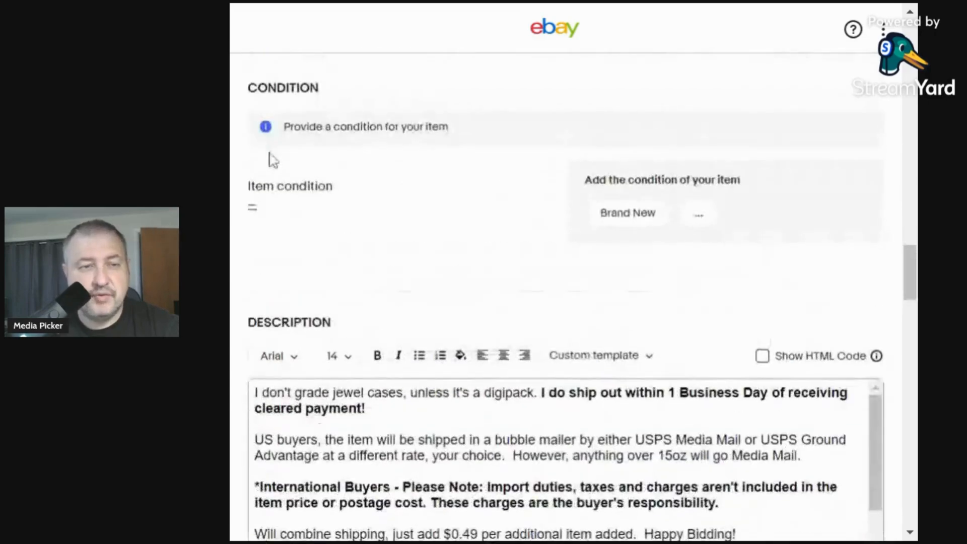
left_click(255, 214)
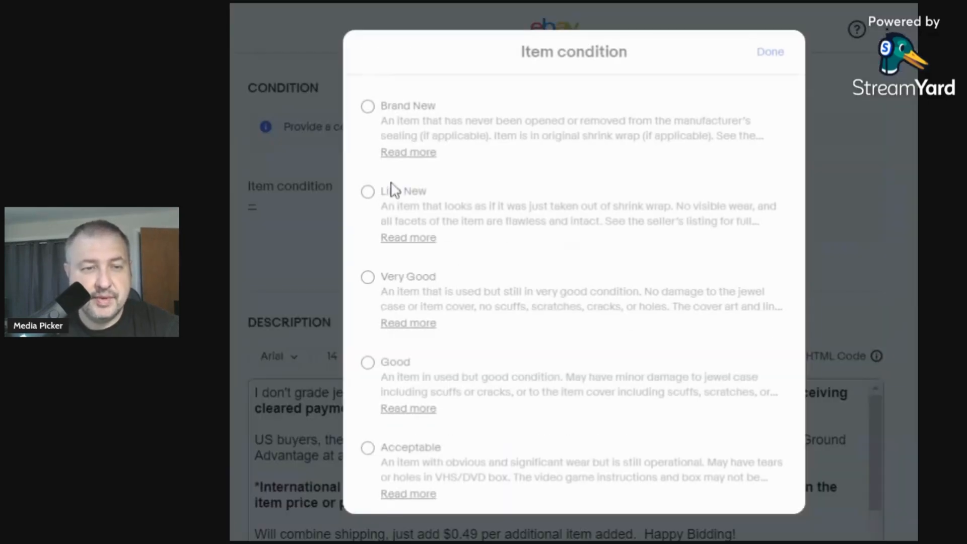
left_click(368, 277)
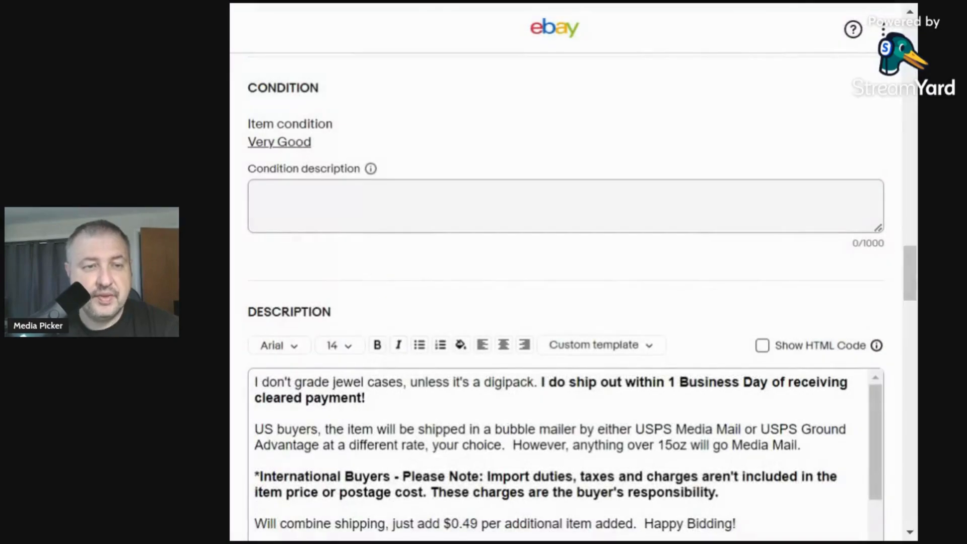
Start the condition description with "Booklet has a few dents. There's also a spot on the inside of the booklet has writing in pen"
left_click(386, 212)
type("Bookl")
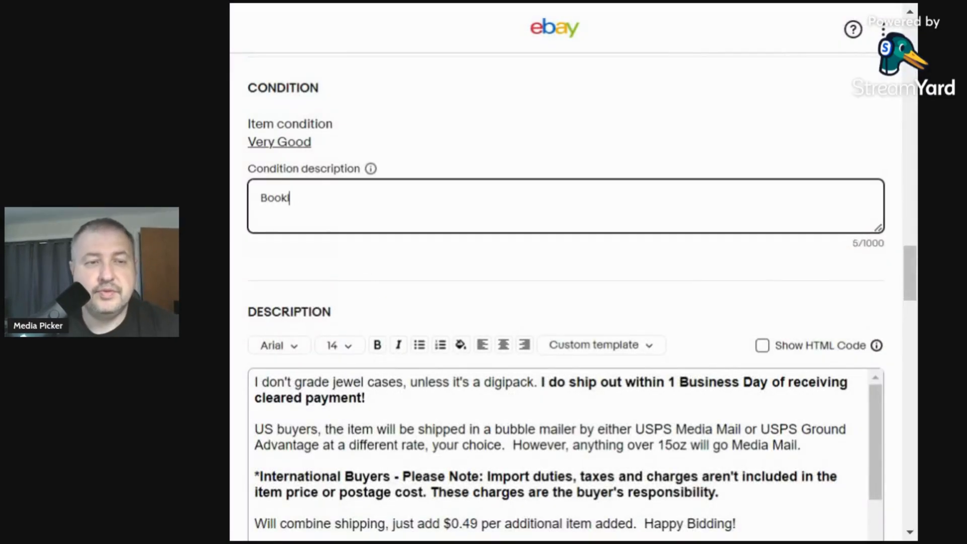
type("et has a few de")
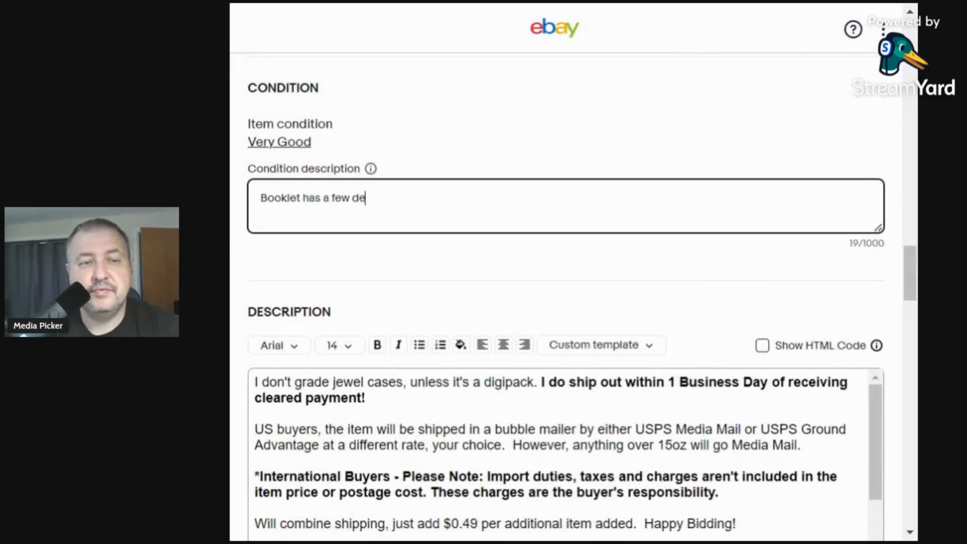
type("nts. There'")
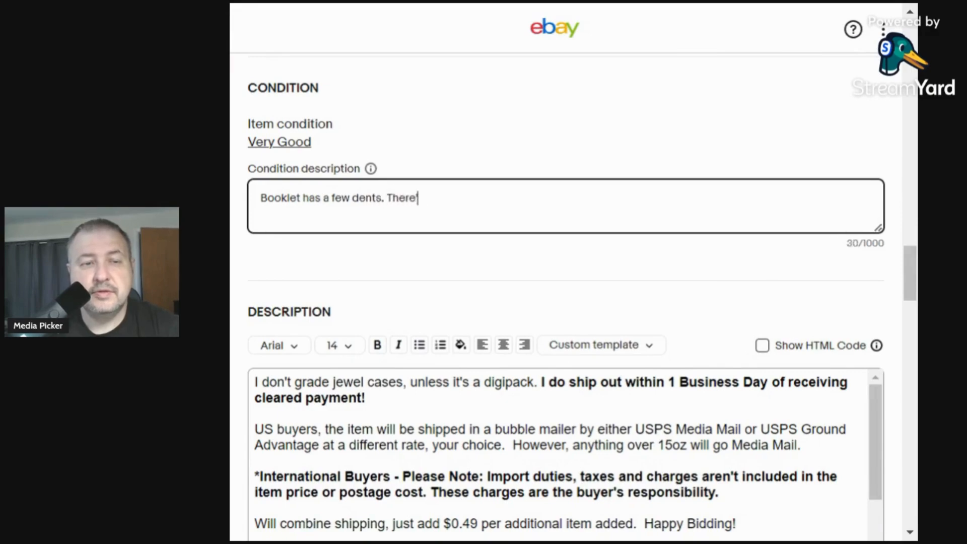
type("s also a spo")
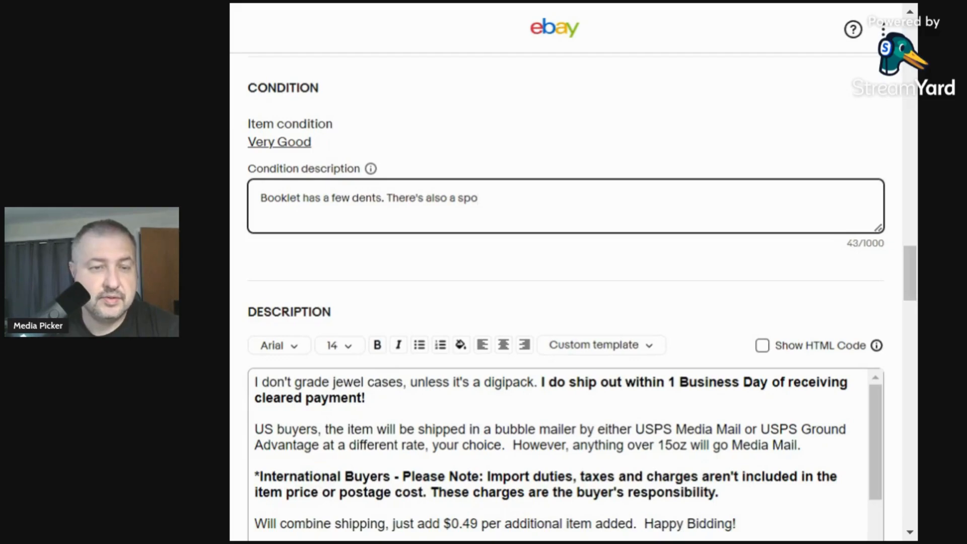
type("t onf")
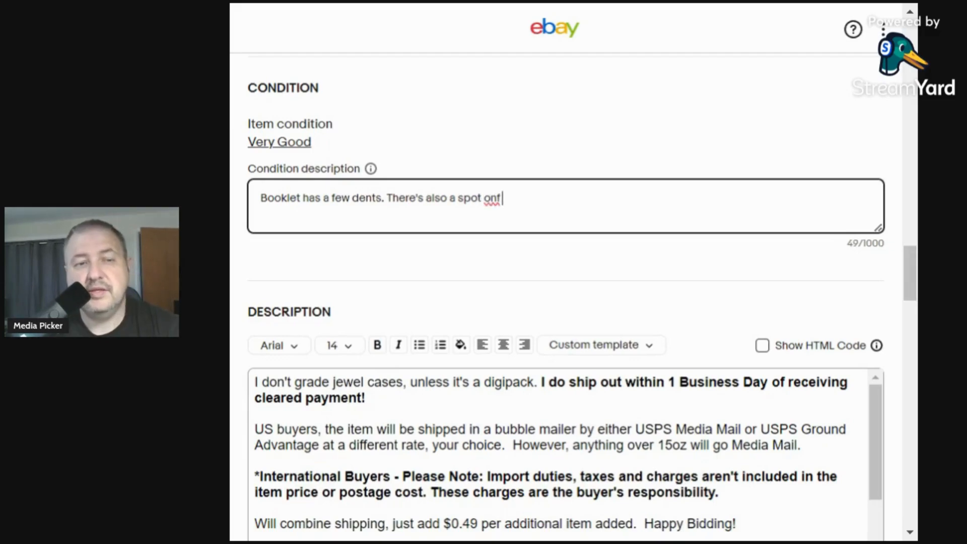
key("BackSpace")
type("the inside ")
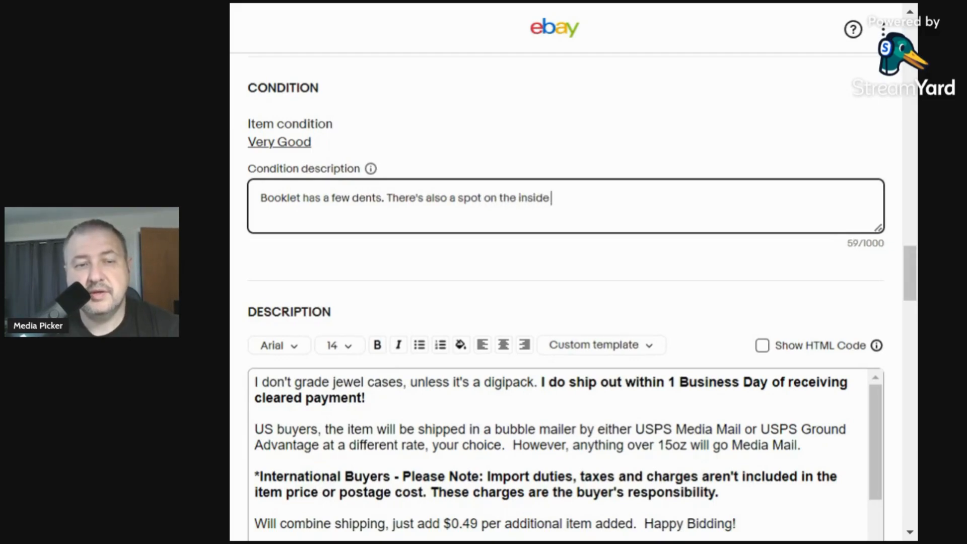
type("of the ")
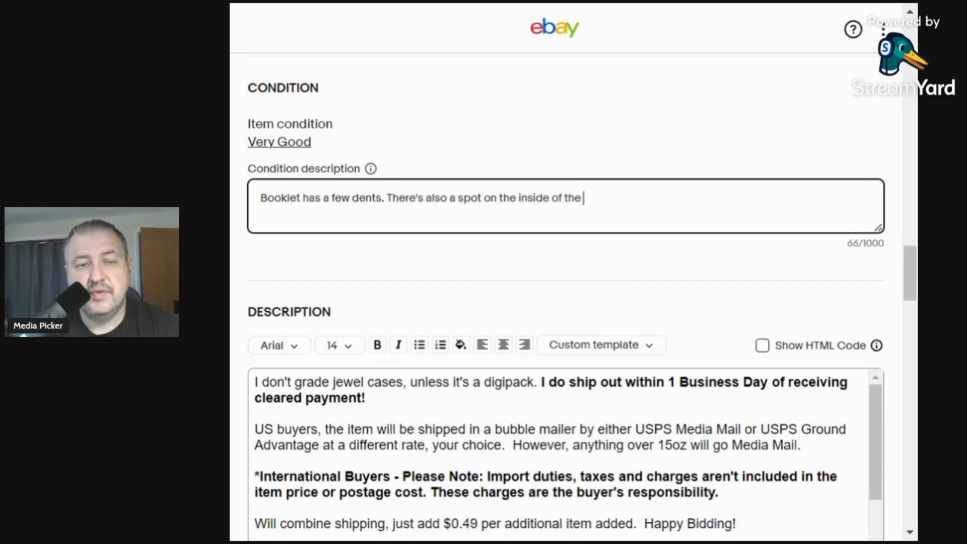
type("booket")
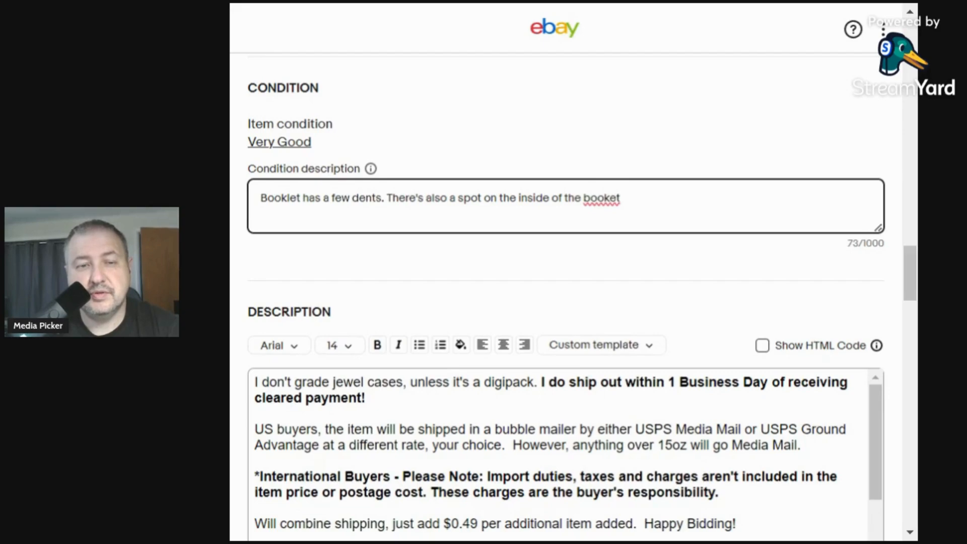
key("BackSpace")
key("BackSpace")
key("BackSpace")
type("let has ")
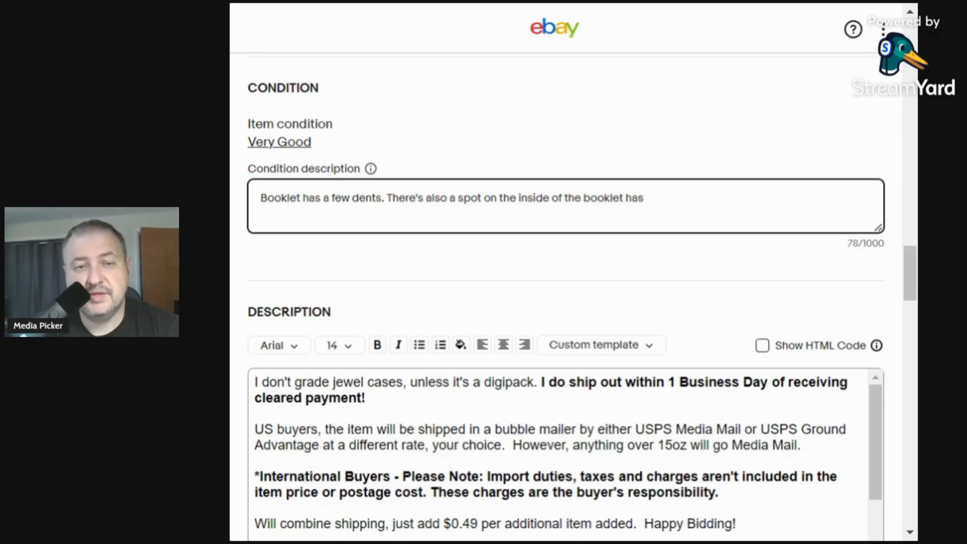
type("writing in ")
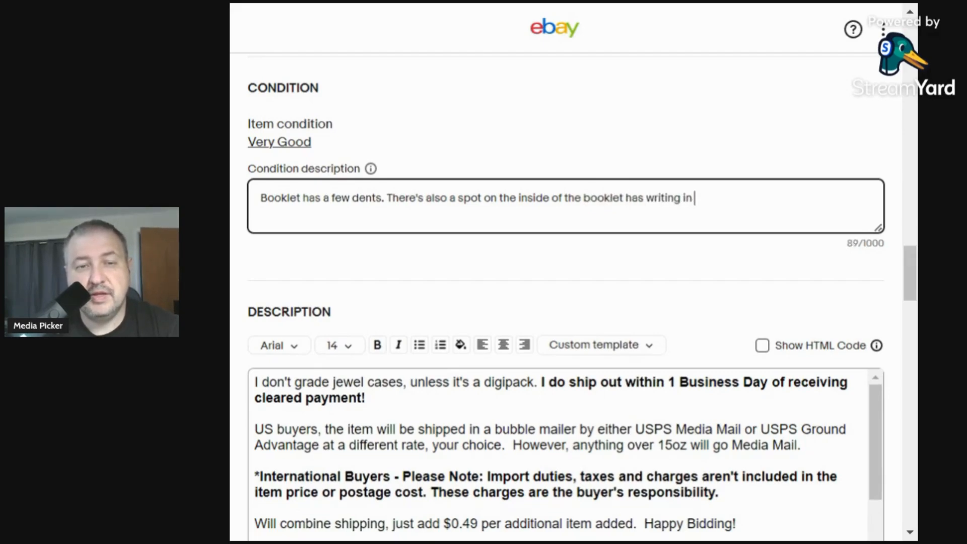
type("prnen")
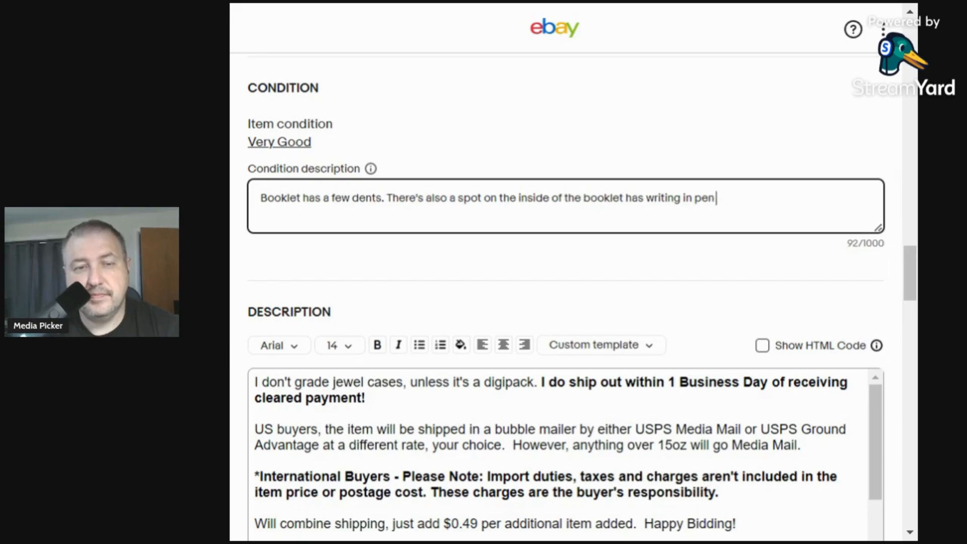
Complete the condition description with "on it. CD has a few scratches. I don't grade jewel cases."
type("CD hasa")
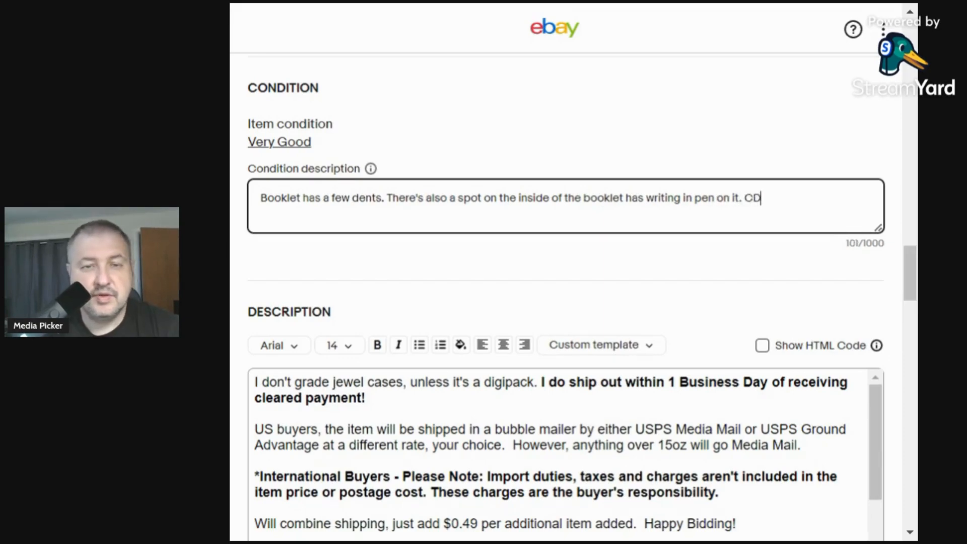
key("BackSpace")
key("BackSpace")
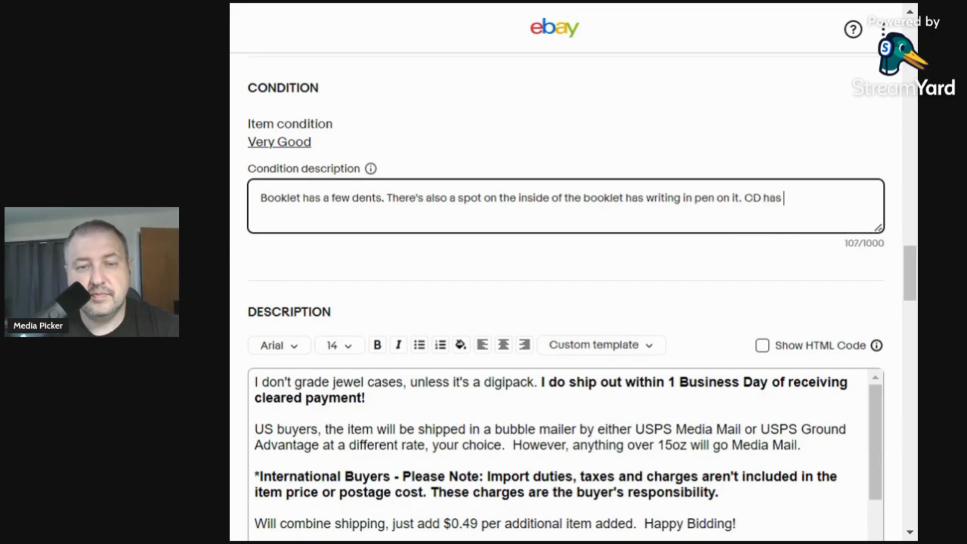
type("a few ")
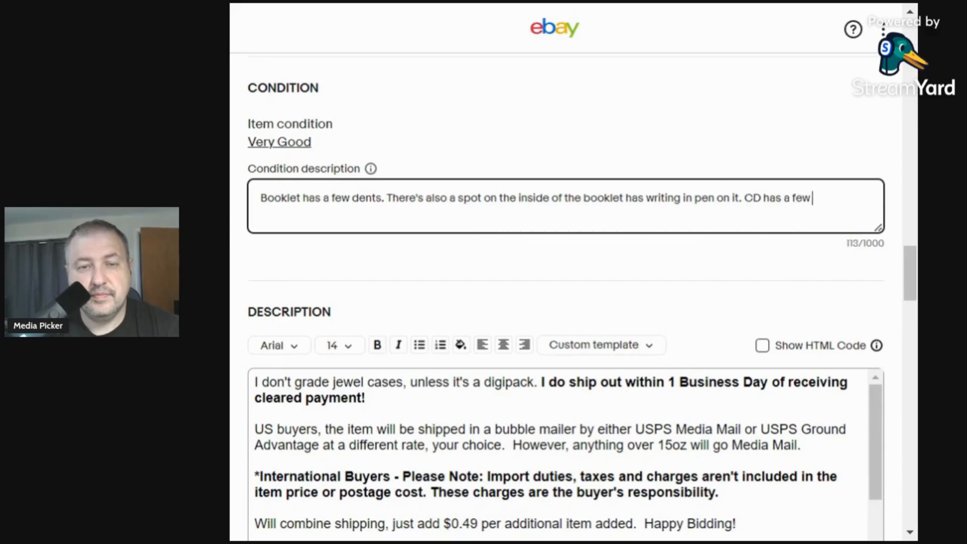
type("scratches.")
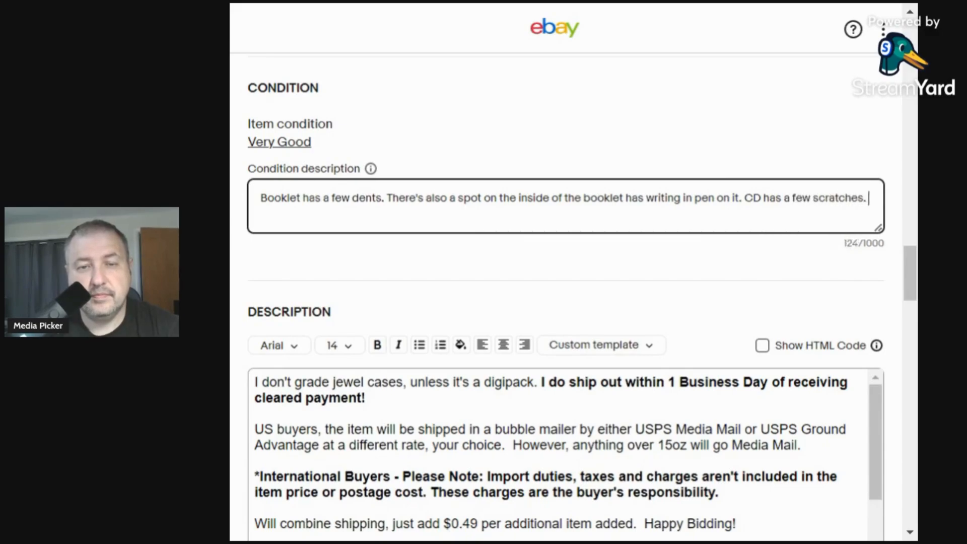
type(" I don't g")
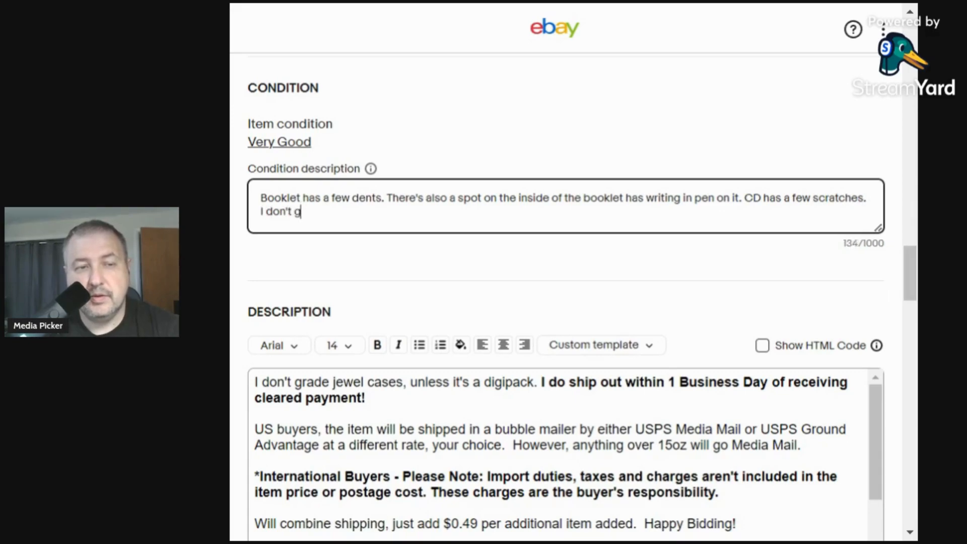
type("rade jewel csae")
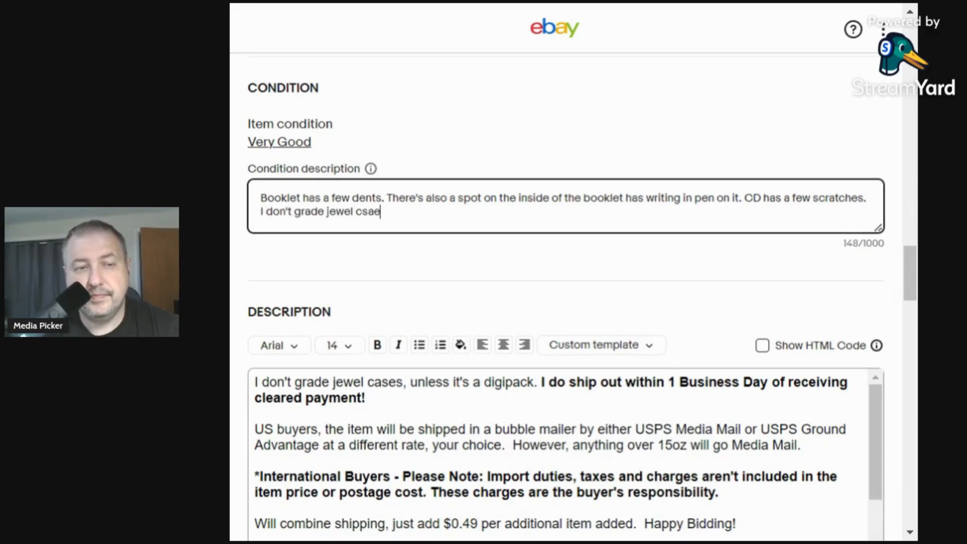
key("BackSpace")
key("BackSpace")
key("BackSpace")
key("BackSpace")
type("ases.")
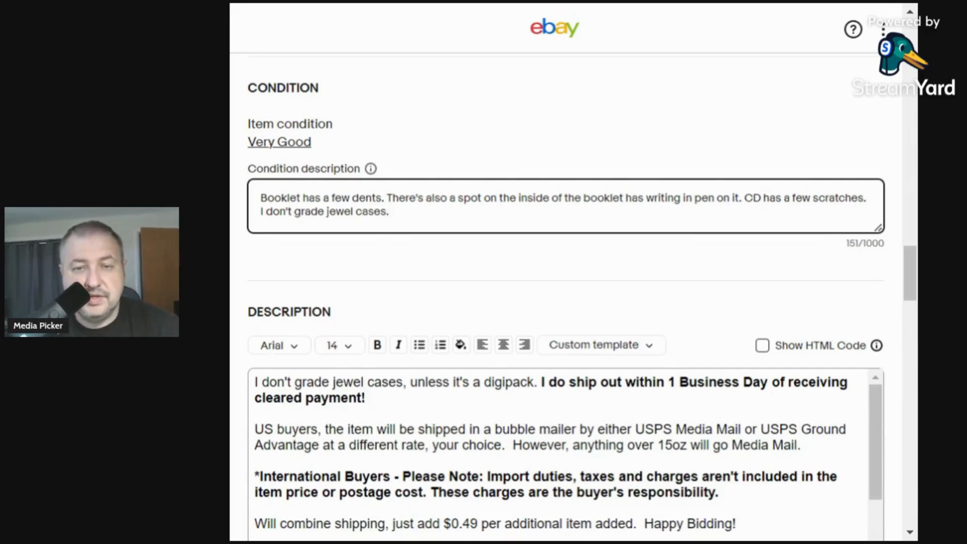
Copy the booklet and CD sentences from the condition description into a new first paragraph of the item description
left_click_drag(868, 198, 249, 188)
key("ctrl+c")
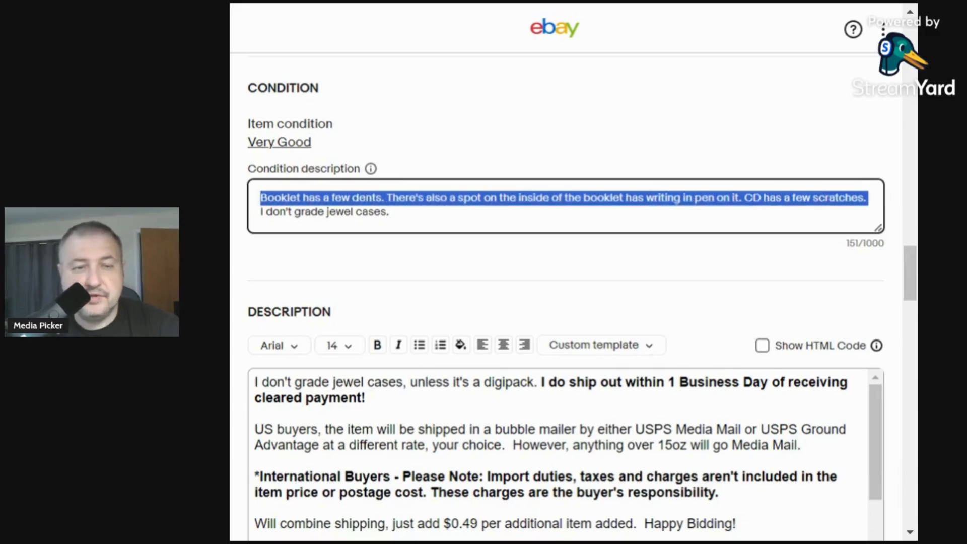
left_click(255, 383)
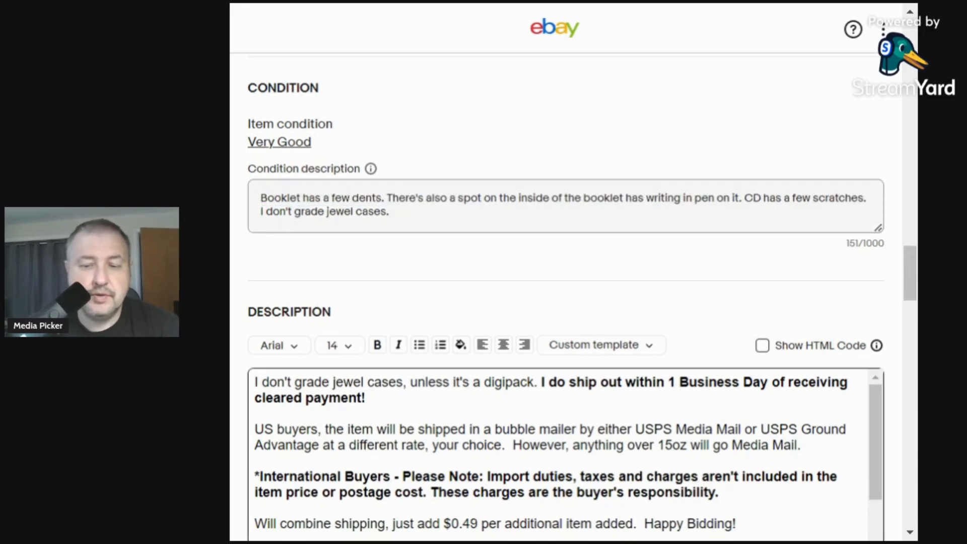
key("Return")
key("Return")
key("Up")
key("Up")
key("ctrl+v")
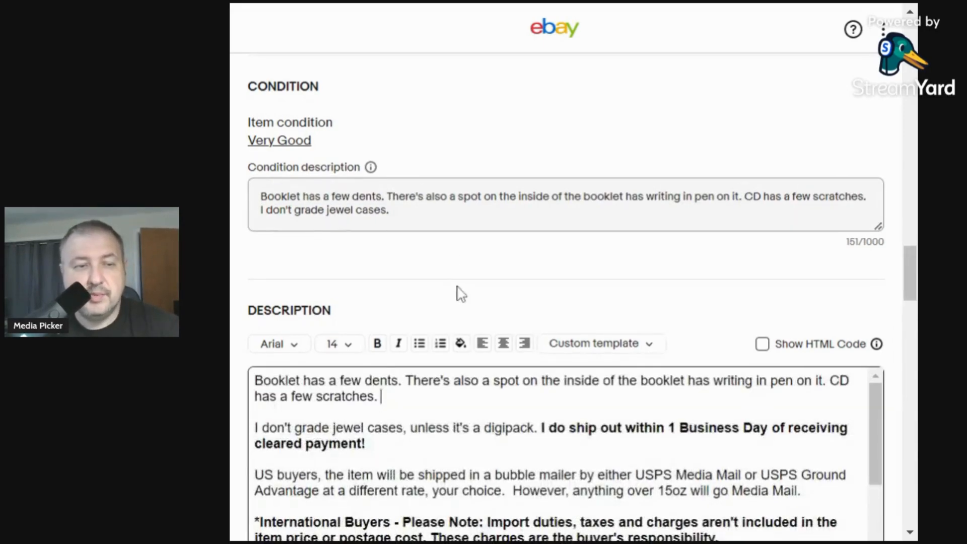
Fill in the Buy It Now price and toggle the general campaign promotion for the listing
scroll(455, 292, "down", 10)
left_click(272, 256)
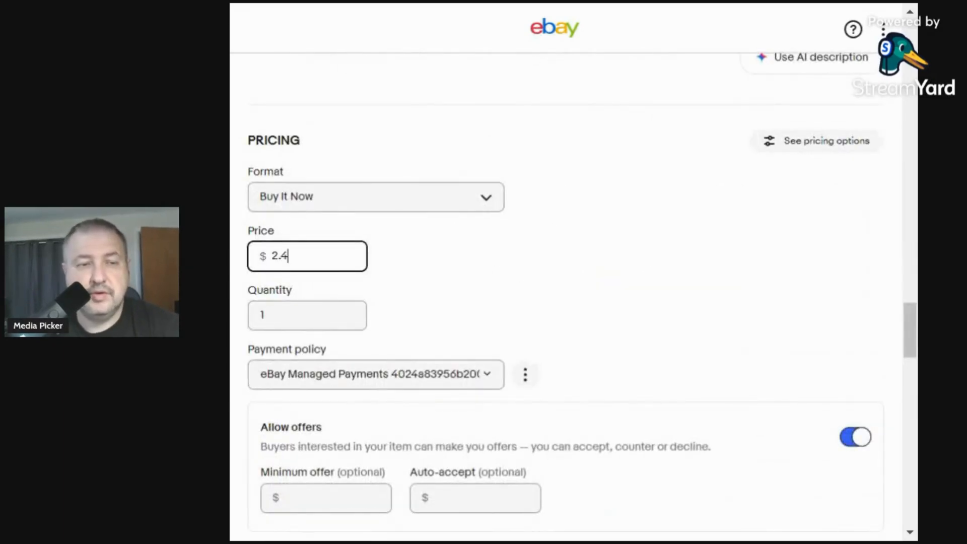
scroll(453, 302, "down", 15)
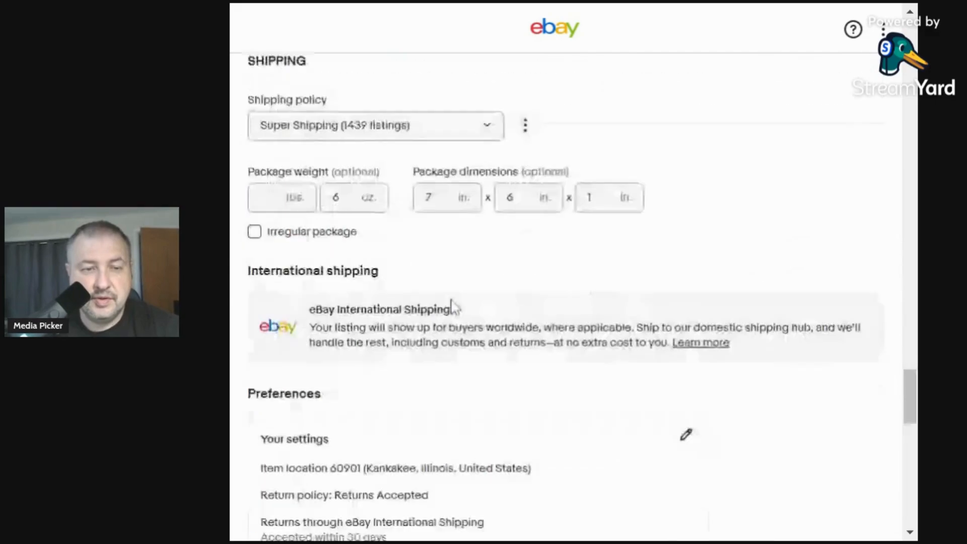
scroll(478, 297, "down", 2)
left_click(849, 346)
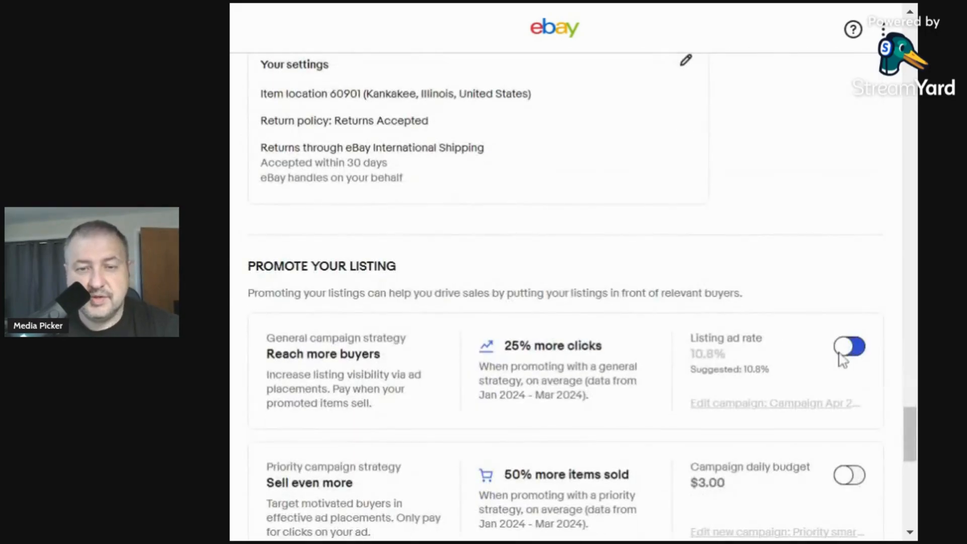
Set the listing ad rate of the general campaign strategy to 3%
left_click(744, 356)
key("BackSpace")
key("BackSpace")
key("BackSpace")
key("BackSpace")
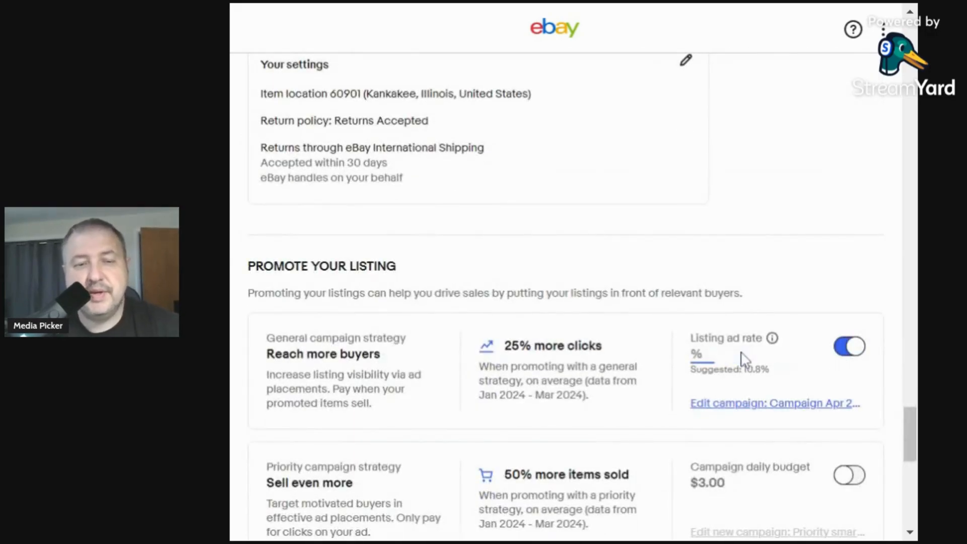
type("3")
scroll(579, 275, "down", 13)
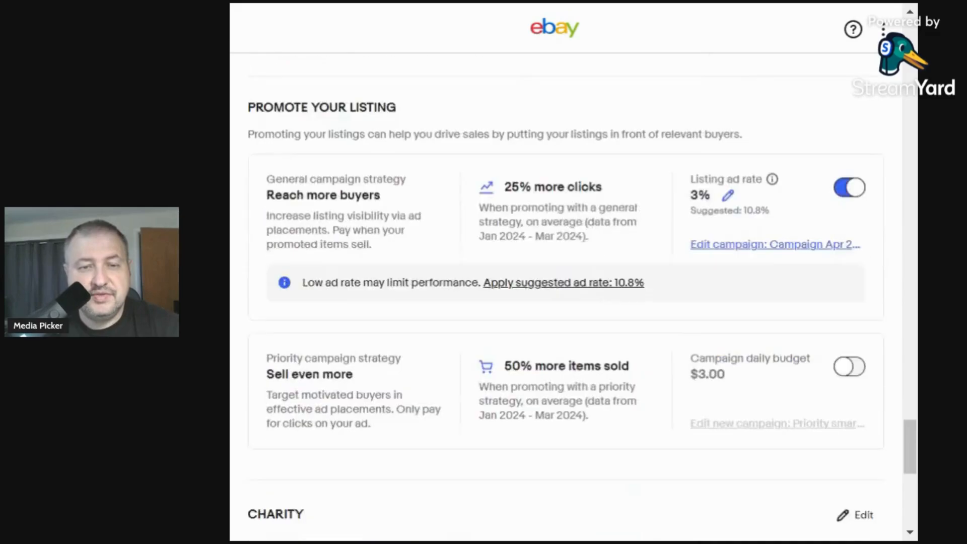
Check over the completed CD listing and save it for later as a draft
scroll(552, 265, "down", 2)
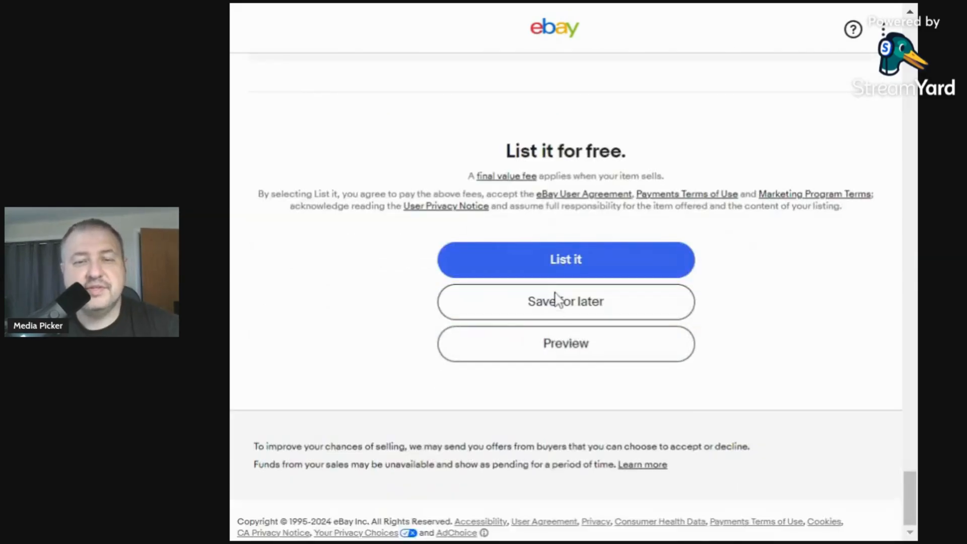
scroll(557, 299, "up", 15)
scroll(556, 299, "up", 5)
scroll(579, 287, "down", 20)
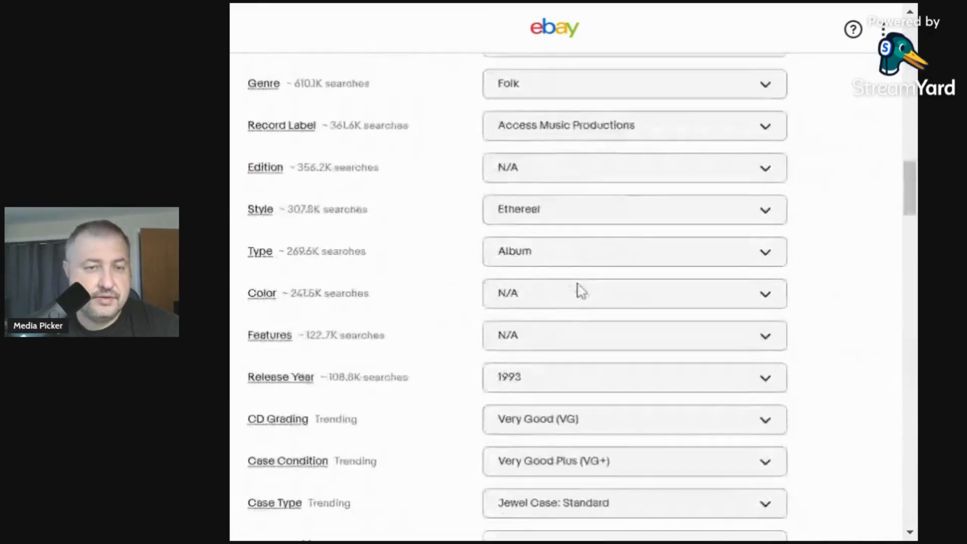
scroll(579, 277, "down", 5)
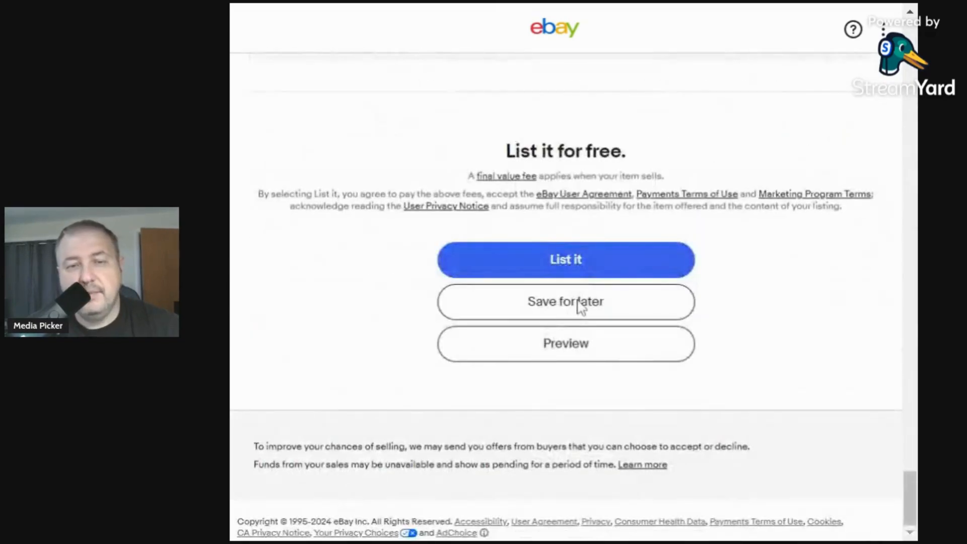
left_click(580, 305)
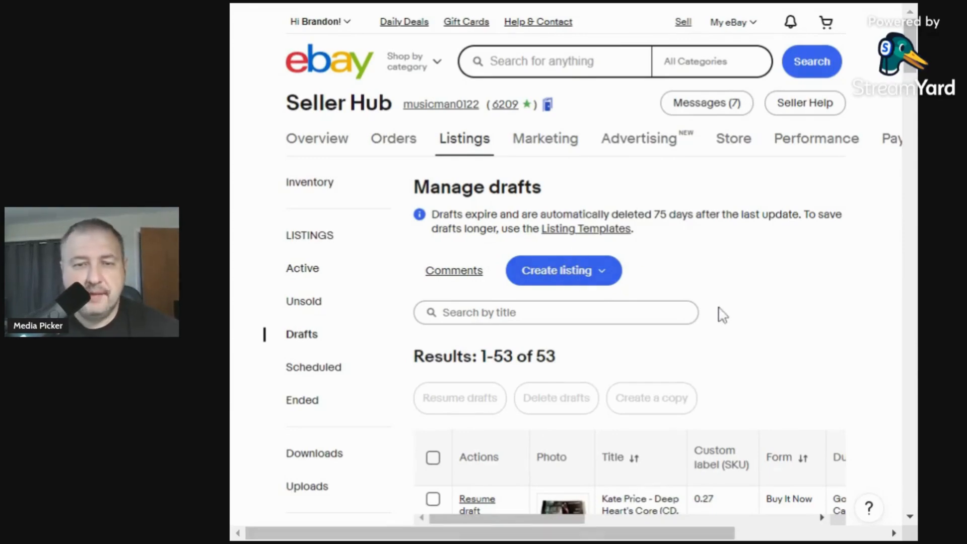
Look through the saved listing drafts, including their titles, custom labels, prices and shipping costs
scroll(725, 327, "down", 2)
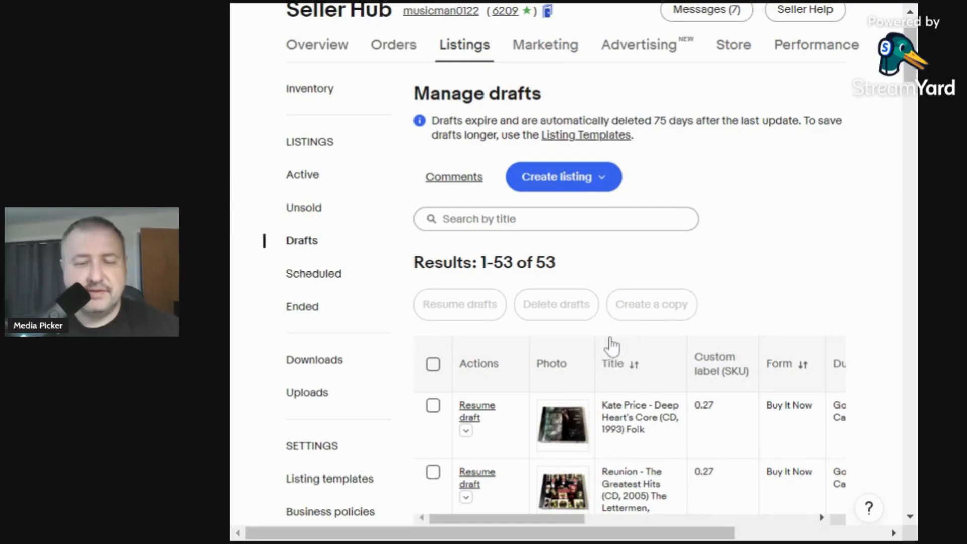
scroll(673, 268, "down", 2)
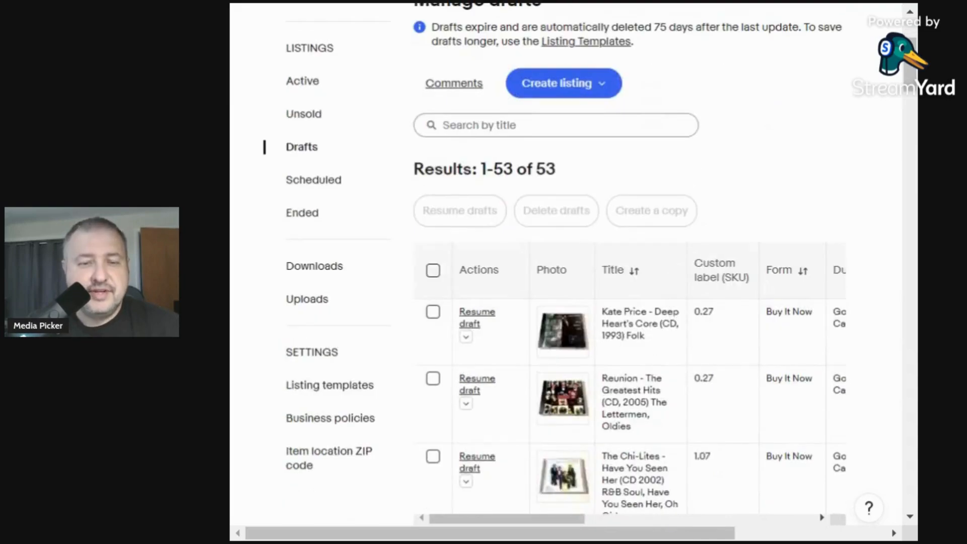
left_click(682, 519)
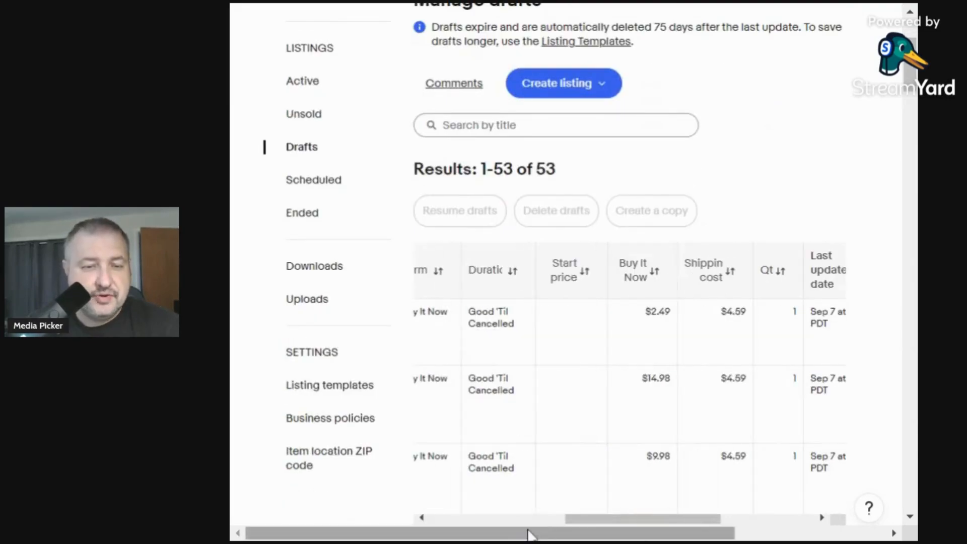
left_click(522, 520)
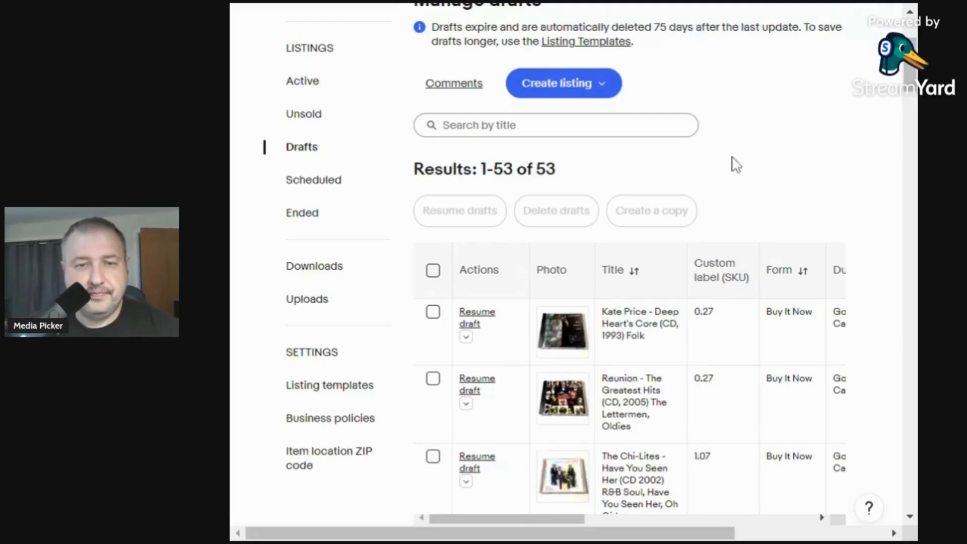
scroll(803, 134, "down", 3)
scroll(781, 156, "down", 5)
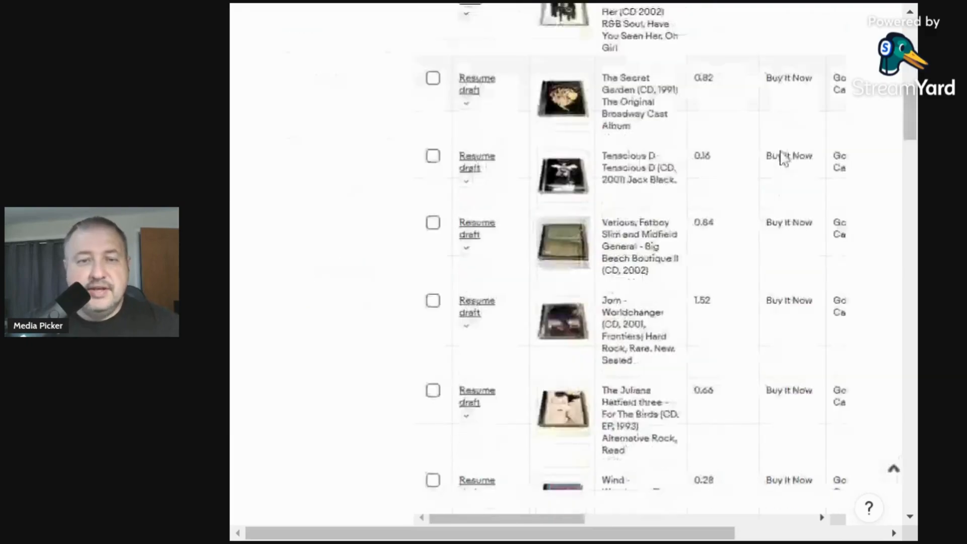
scroll(781, 159, "up", 10)
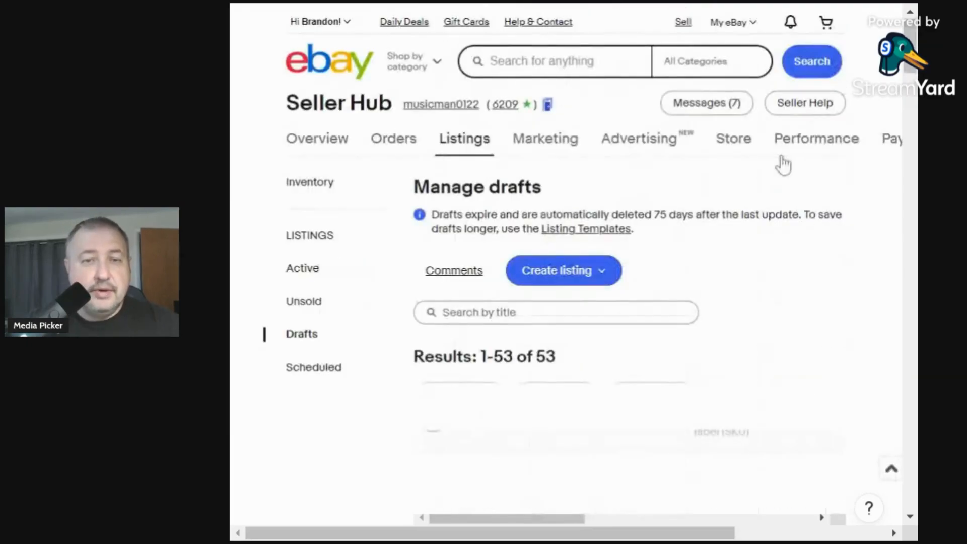
Create a new listing from the saved template "1. CD Listing"
left_click(578, 279)
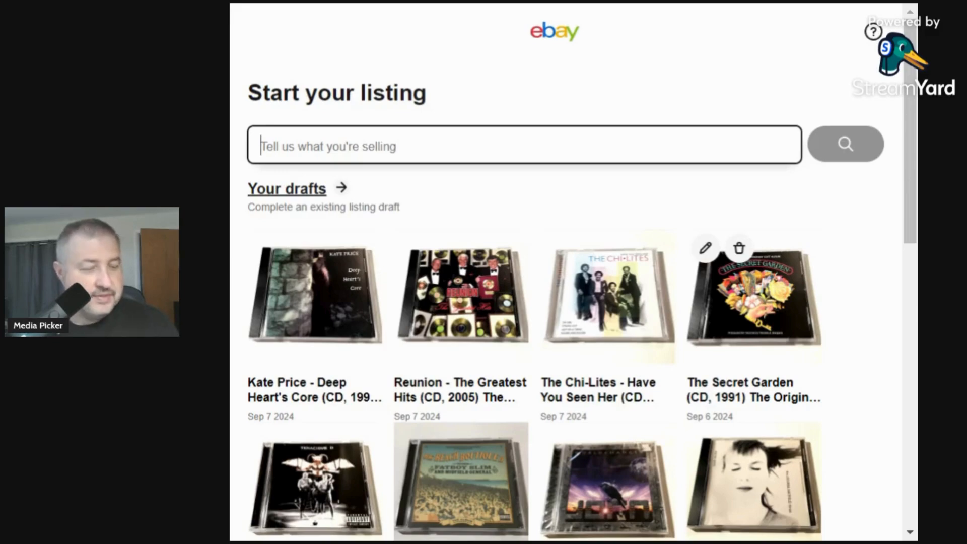
left_click(562, 4)
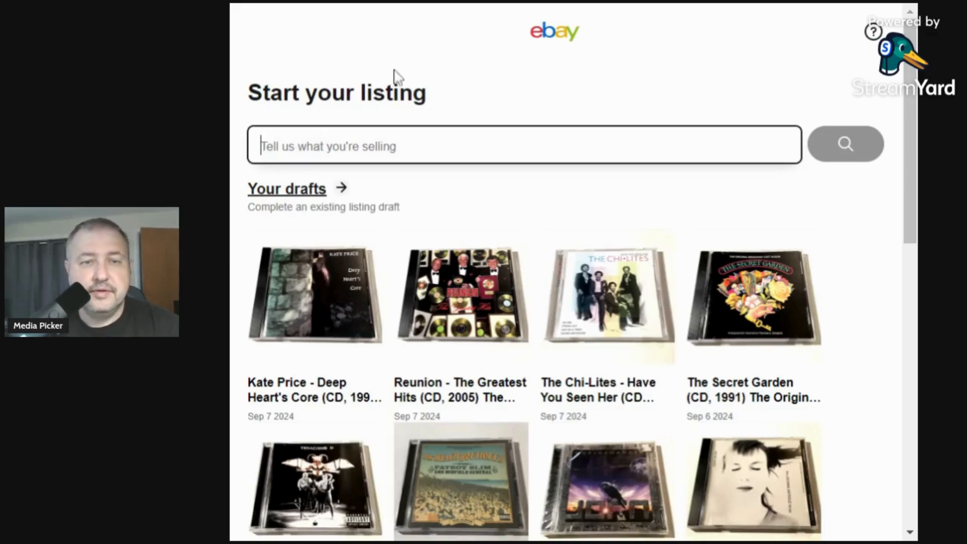
scroll(566, 216, "down", 10)
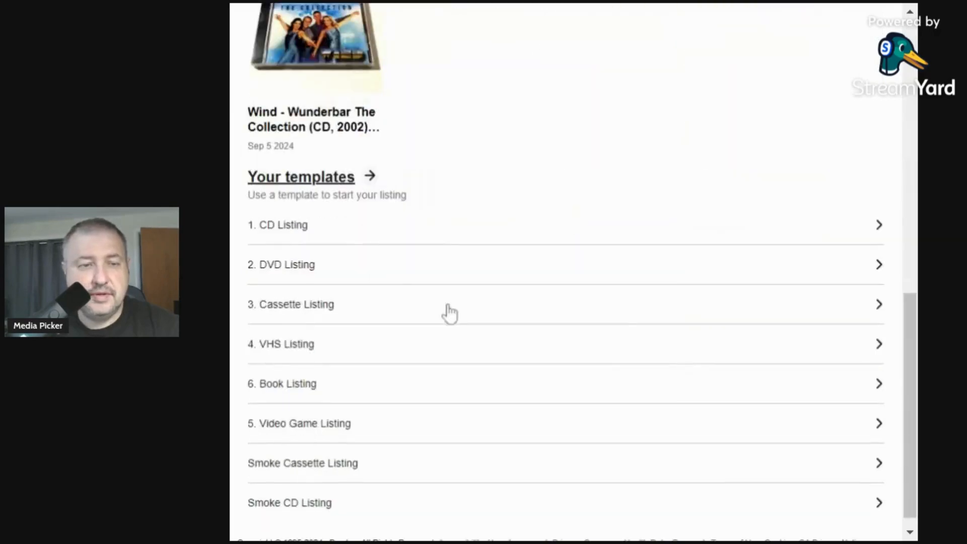
left_click(295, 226)
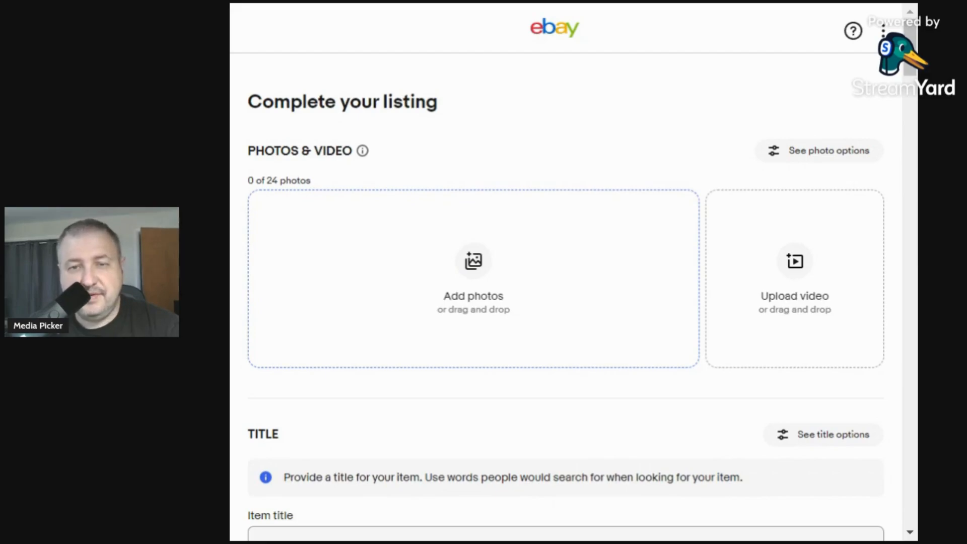
Enter the item title "Frankie J - The One (CD, 2005) R&B, Pop, Baby Bash, Paul Wall"
scroll(611, 344, "down", 5)
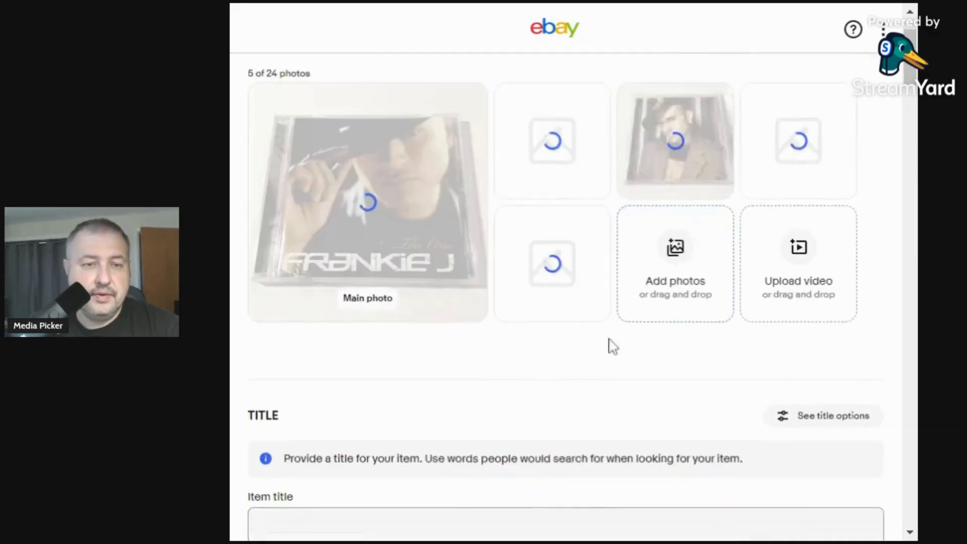
left_click(565, 352)
type("F")
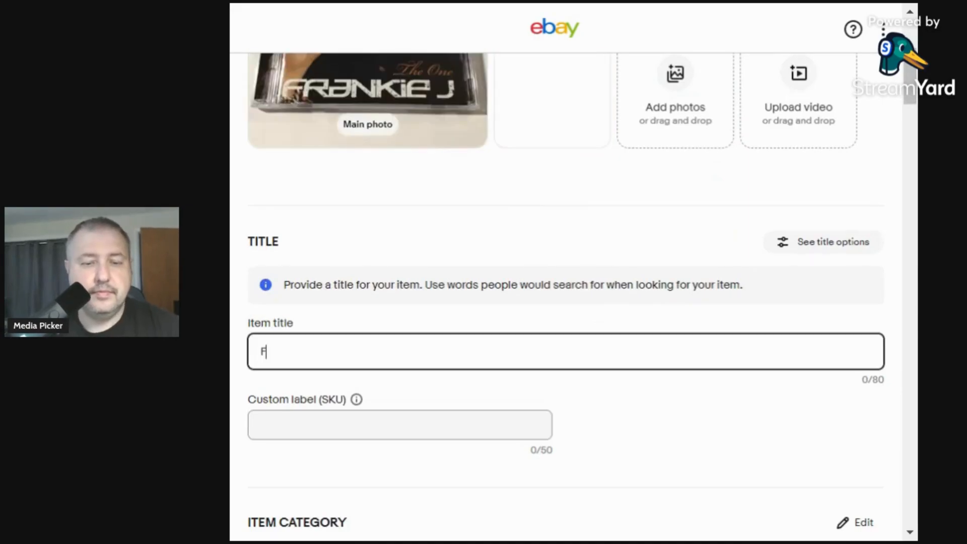
type("rankie J")
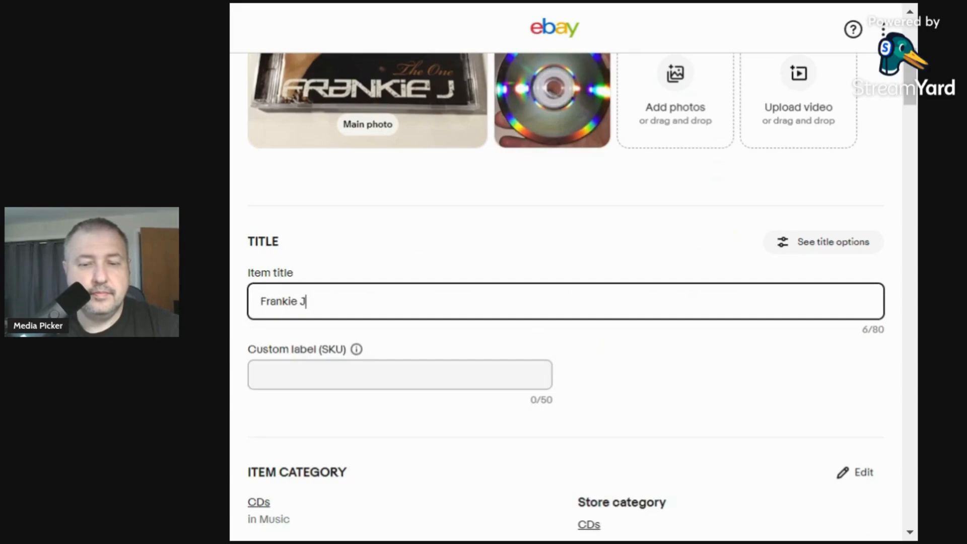
type(" - The One")
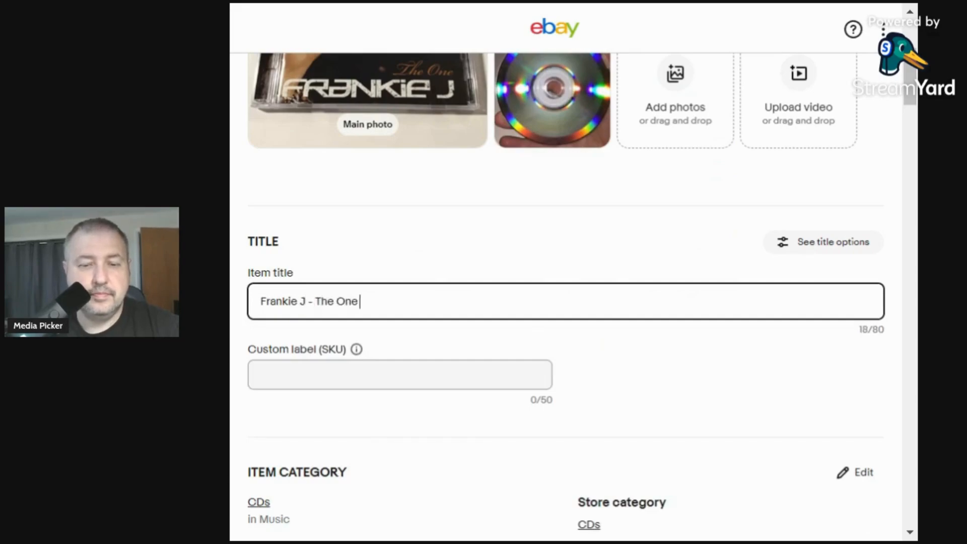
type(" (CD,")
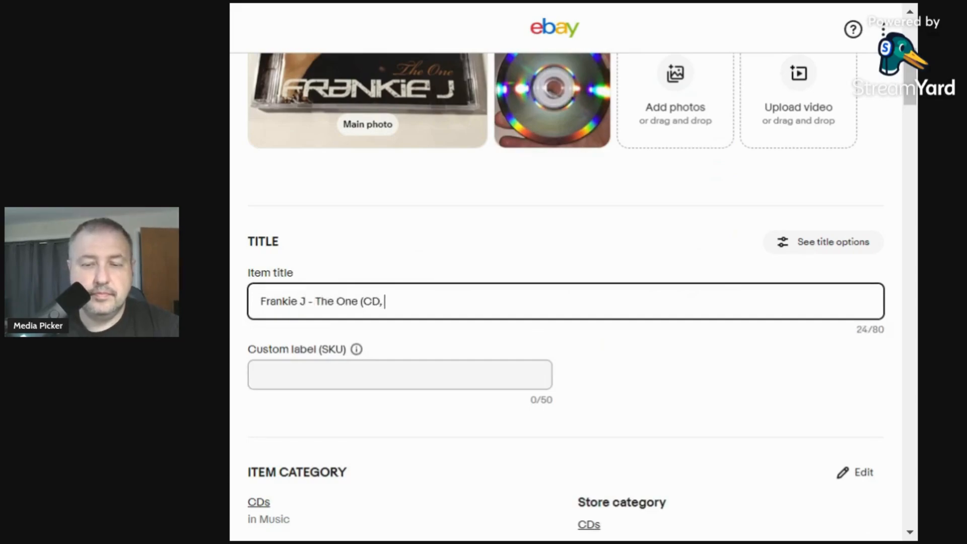
type(" 2005) R")
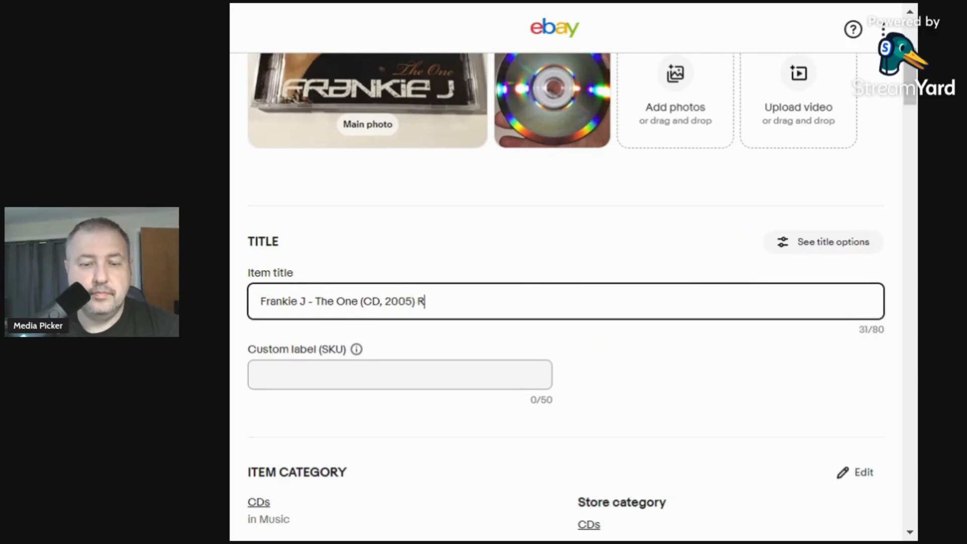
type("&B,")
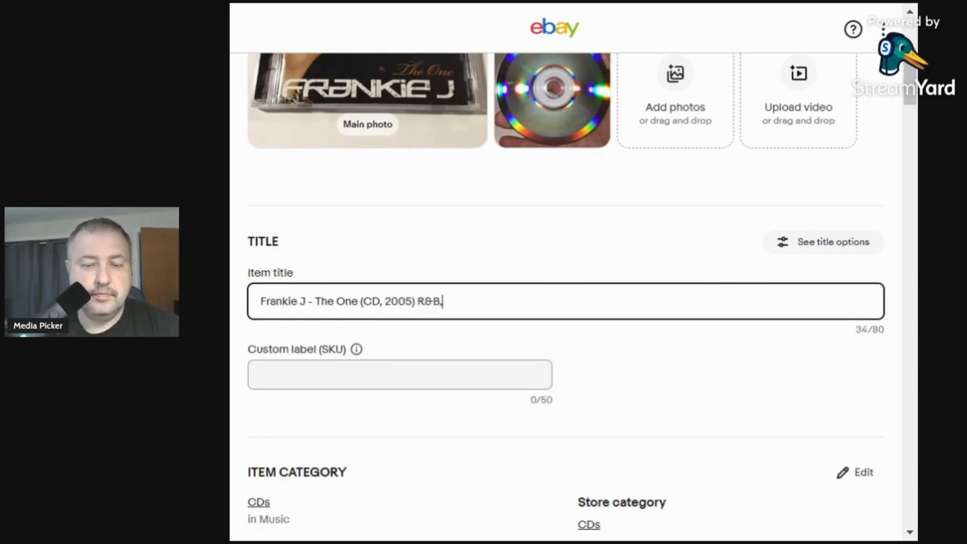
type(" Pop, ")
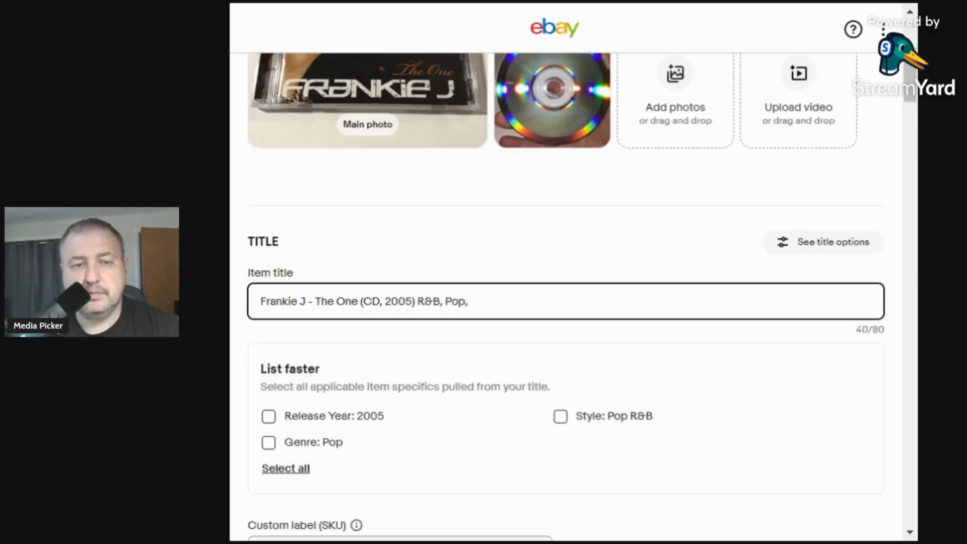
type("Baby Bash")
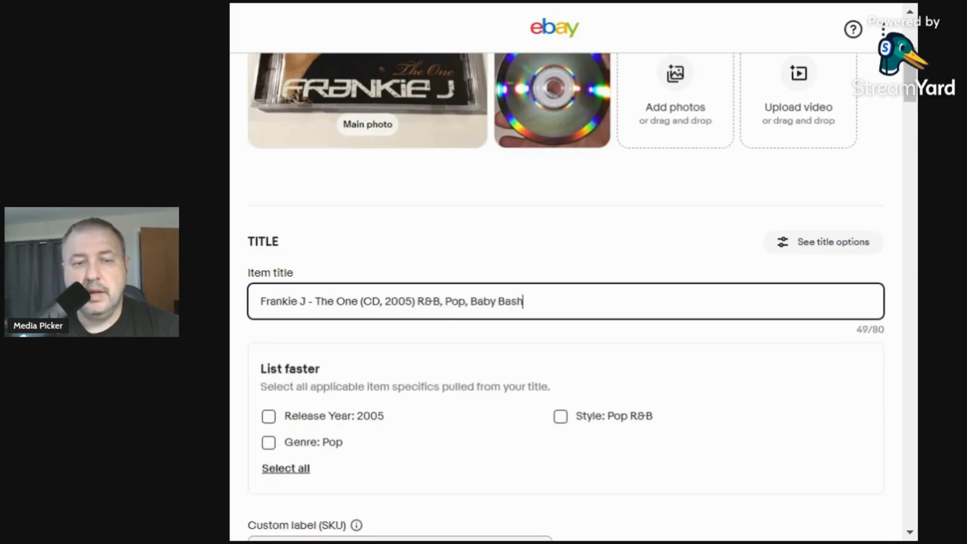
type(",")
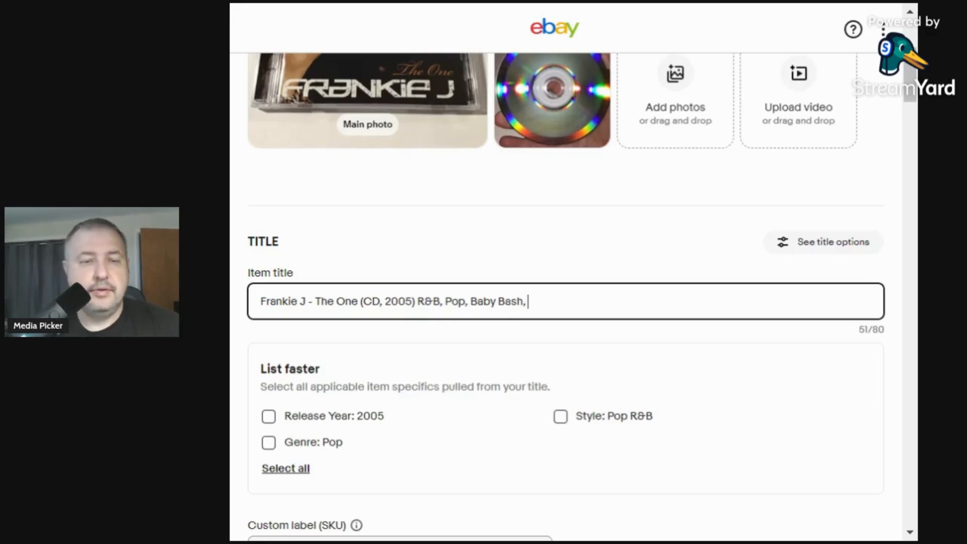
type("aul Wall")
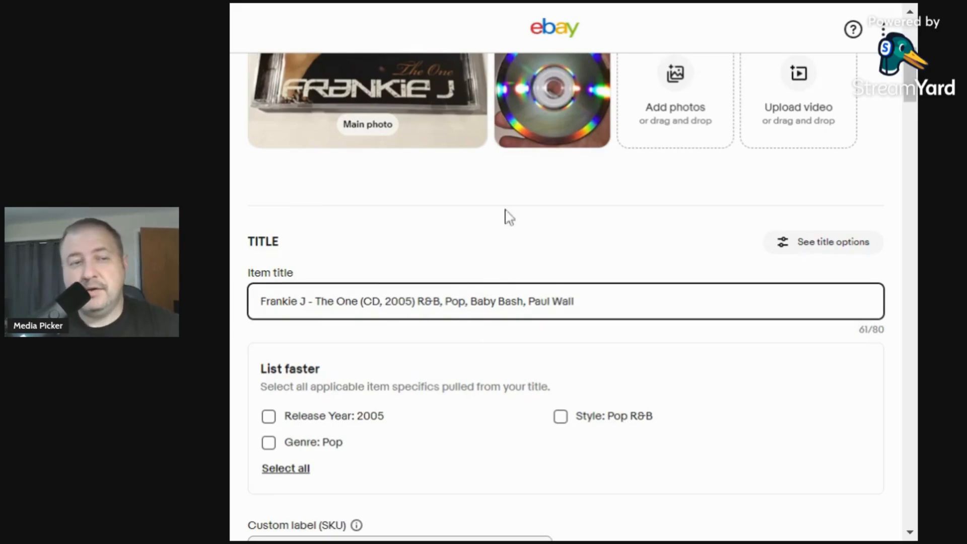
Adjust the main front-cover photo to brightness 18 and contrast 20, and save the edit
scroll(506, 216, "up", 5)
left_click(477, 301)
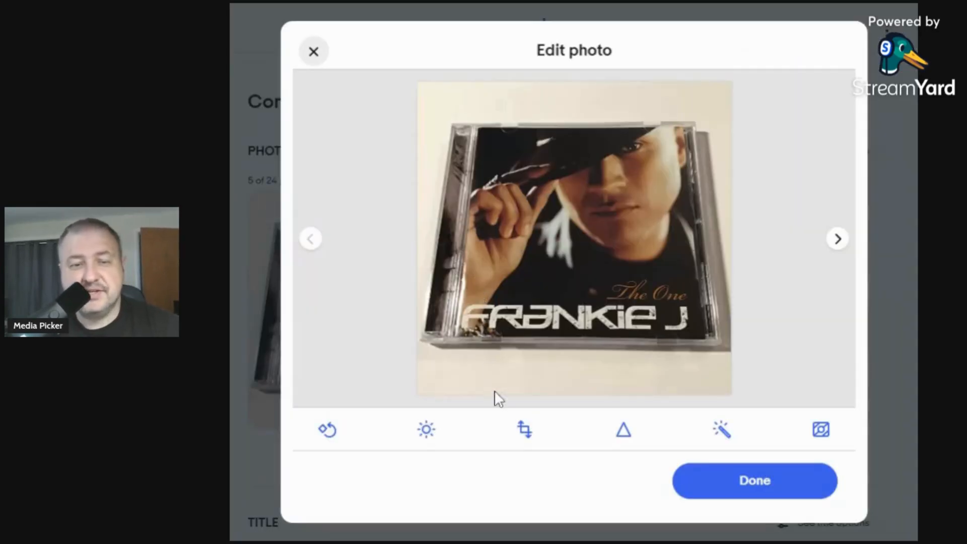
left_click(426, 431)
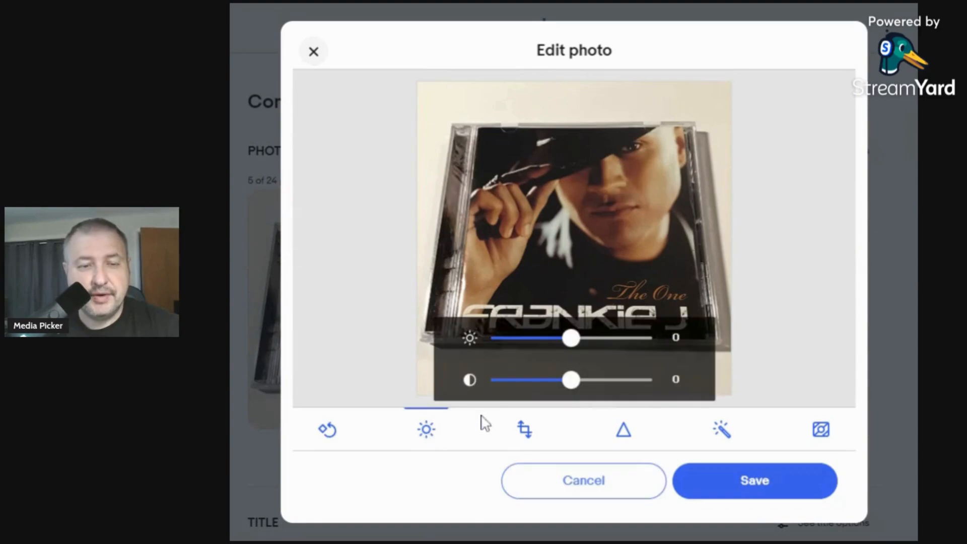
left_click(587, 379)
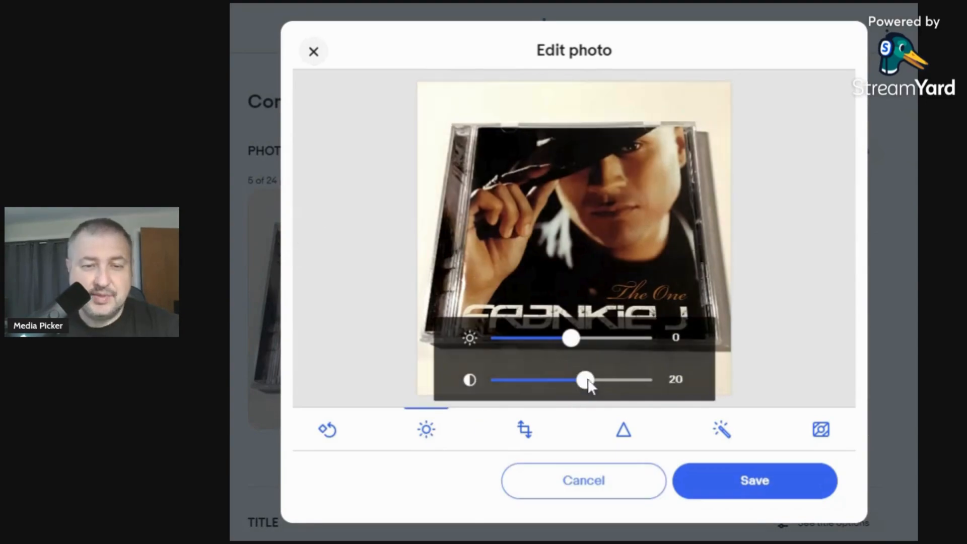
left_click(586, 339)
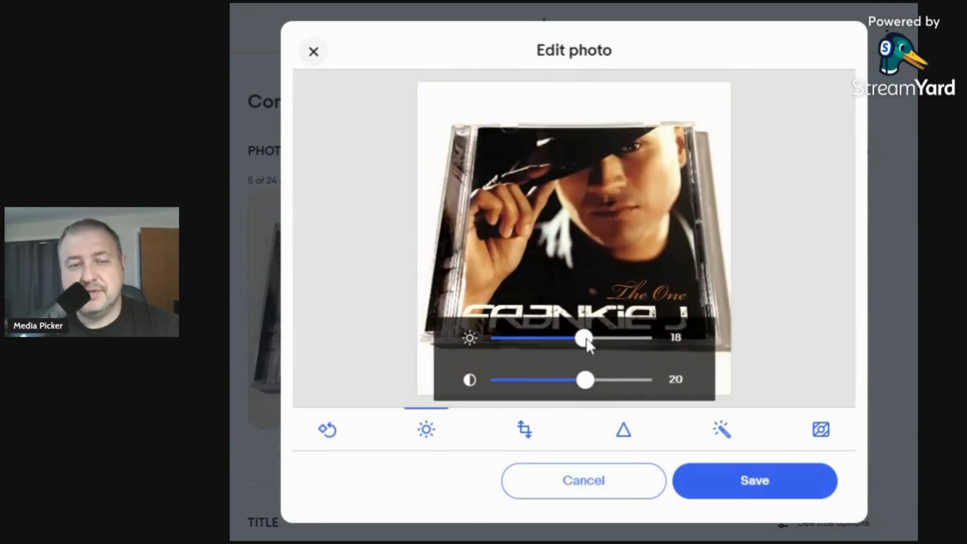
left_click(706, 479)
Adjust the CD's back-cover photo to contrast 18 and brightness 20, and save the edit
left_click(837, 241)
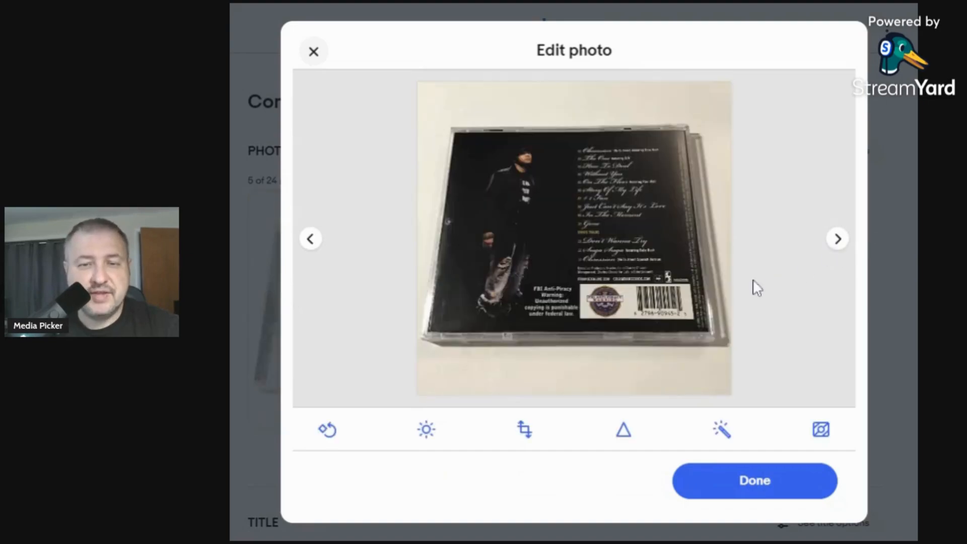
left_click(426, 432)
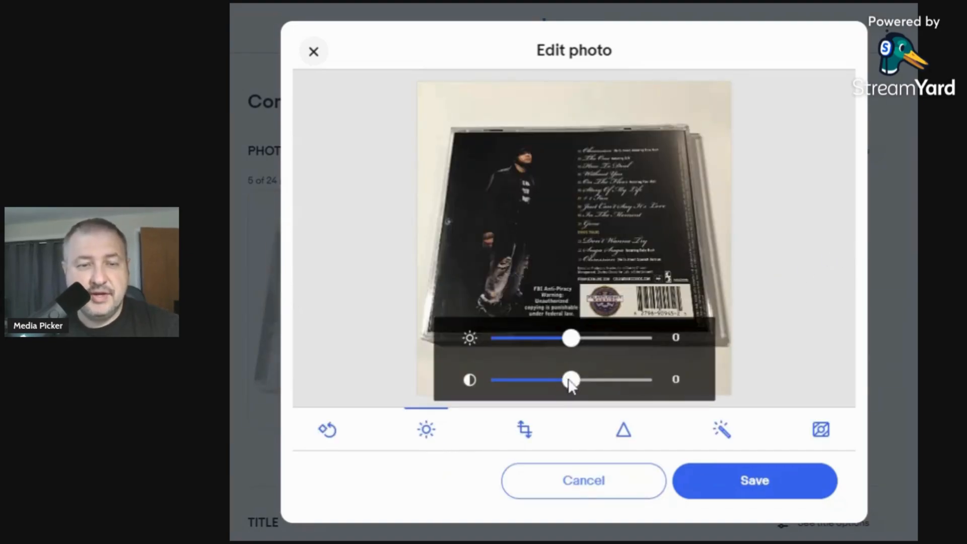
left_click(587, 381)
left_click(588, 337)
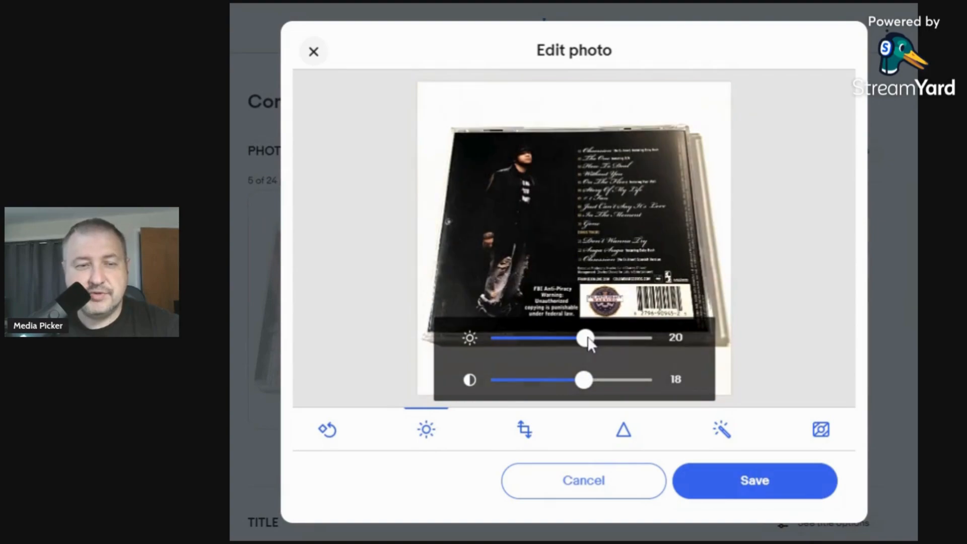
left_click(700, 480)
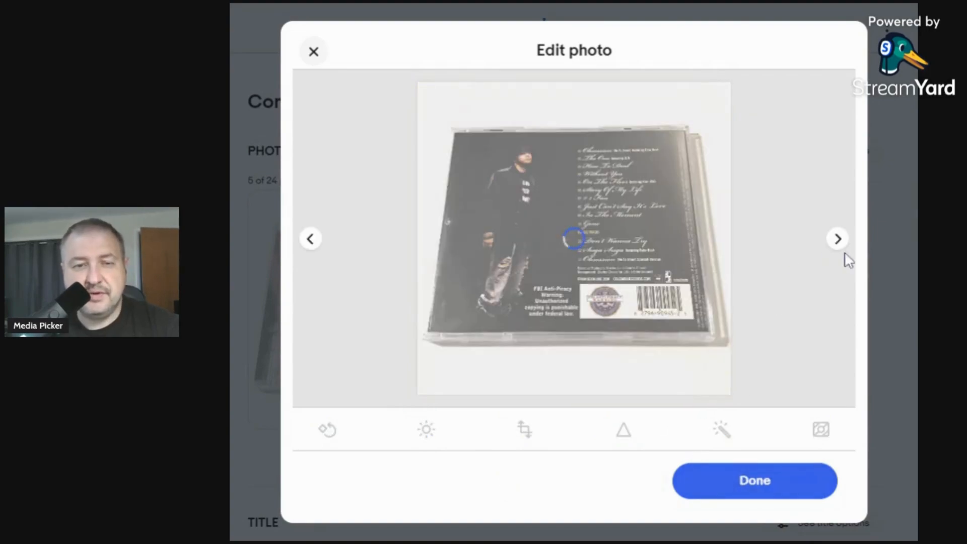
Adjust the inside-booklet portrait photo to contrast 22 and brightness 22, and save the edit
left_click(838, 240)
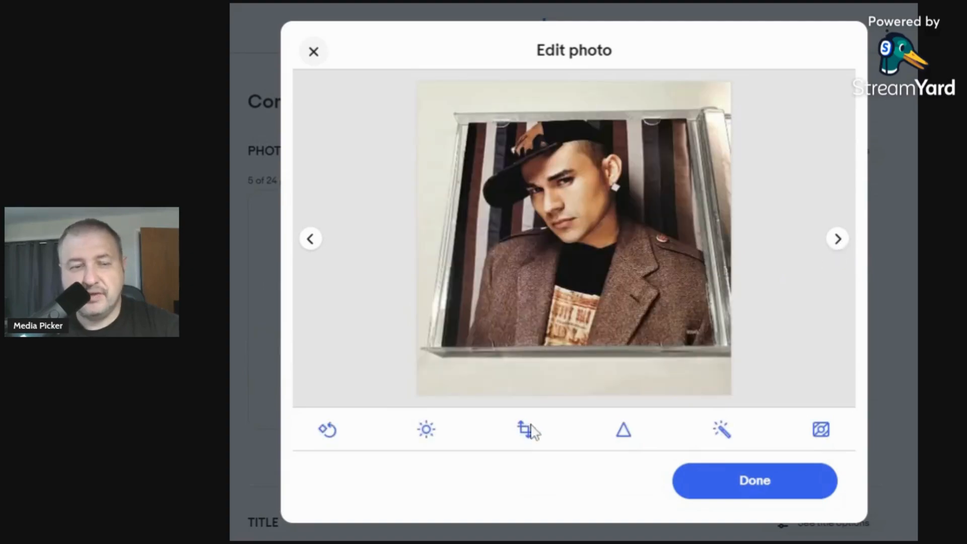
left_click(426, 432)
left_click(588, 380)
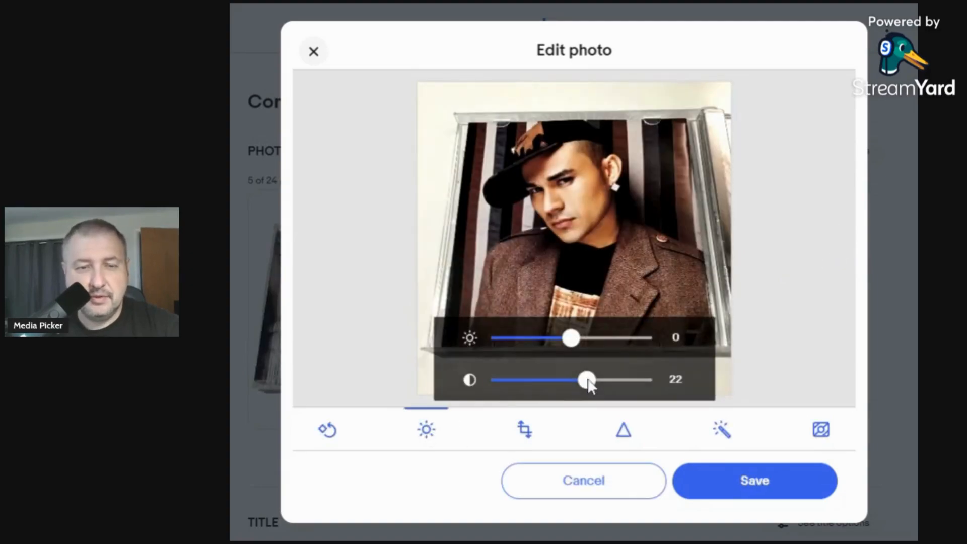
left_click(588, 338)
left_click(753, 480)
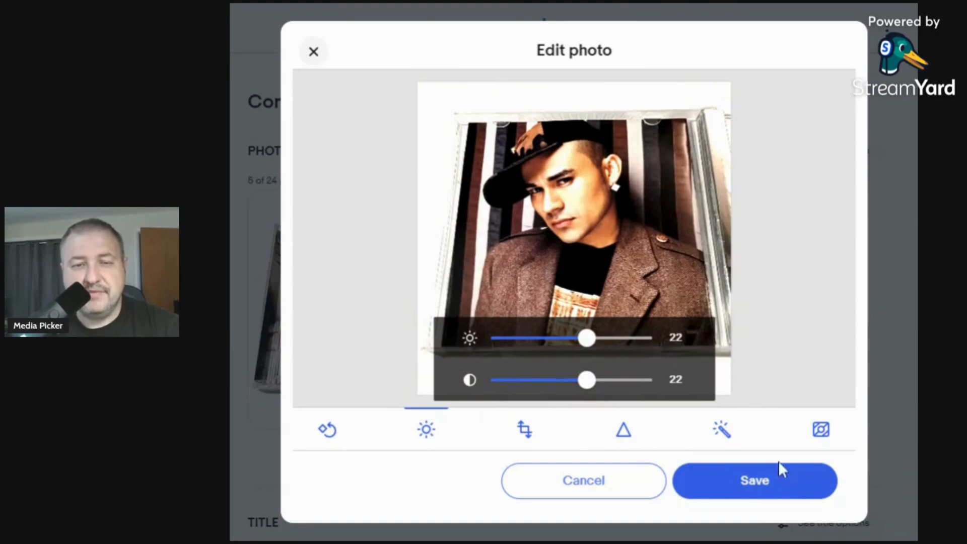
Adjust the photo of the disc in its case to contrast 22 and brightness 22, save it, and finish photo editing
left_click(838, 238)
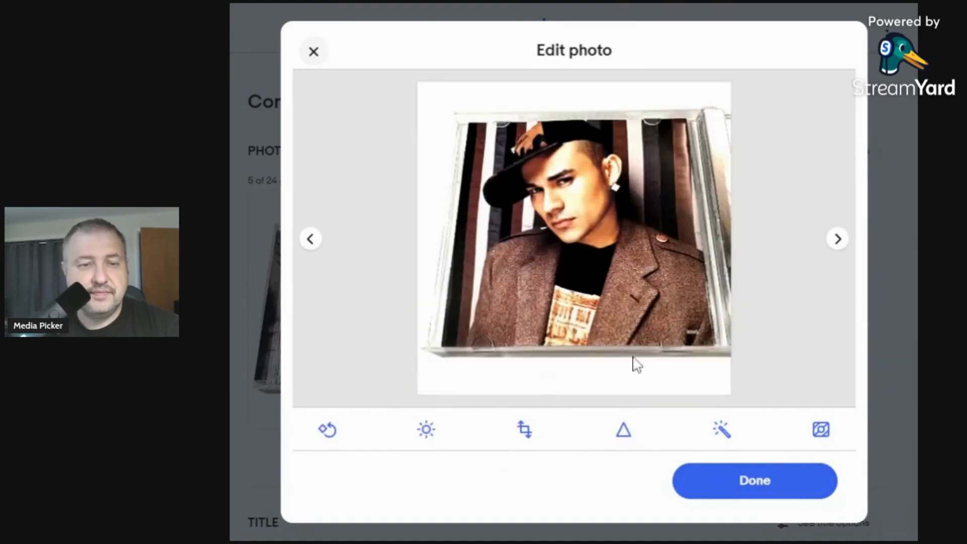
left_click(427, 429)
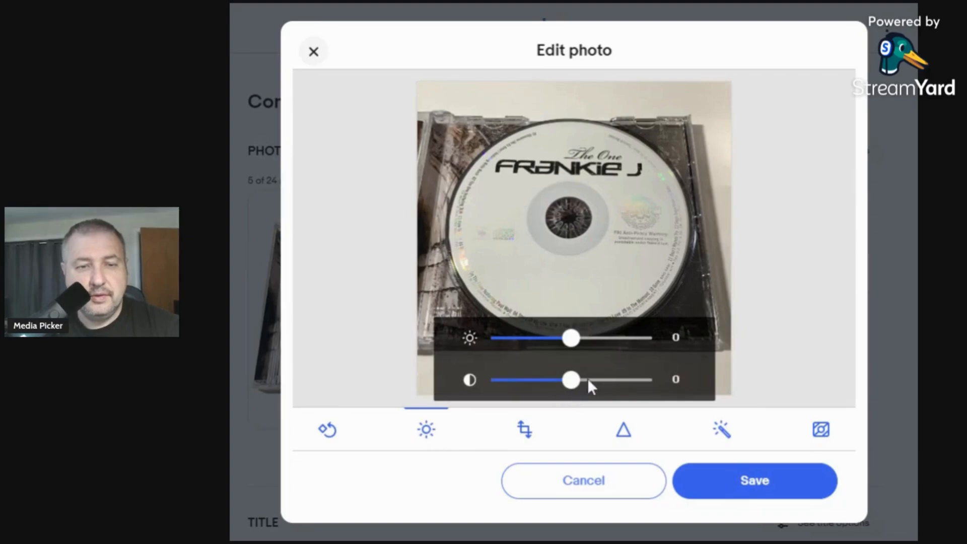
left_click(589, 380)
left_click(587, 338)
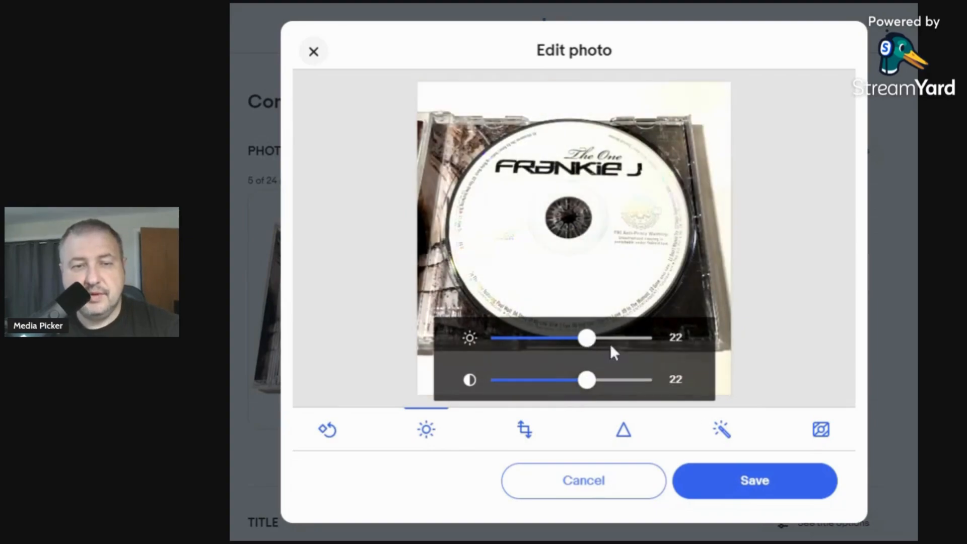
left_click(741, 480)
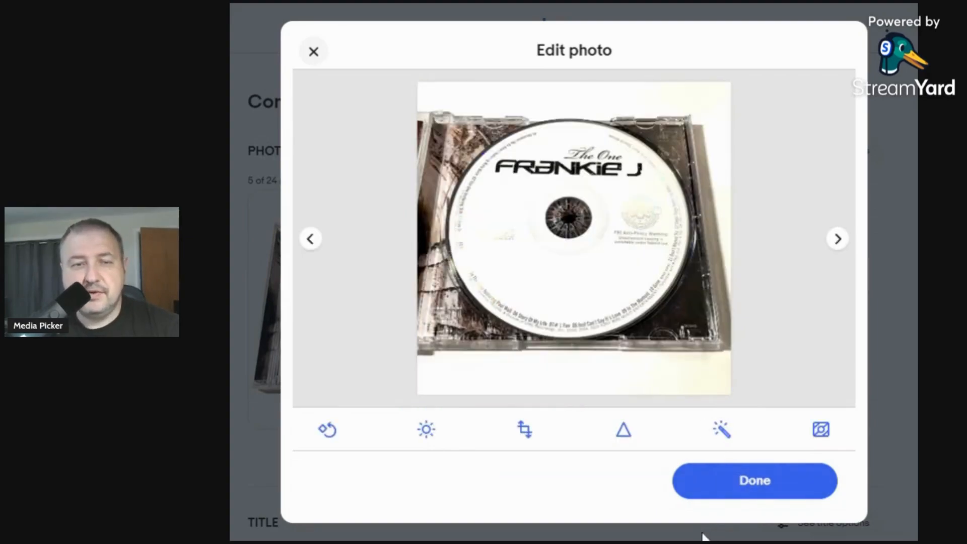
left_click(786, 469)
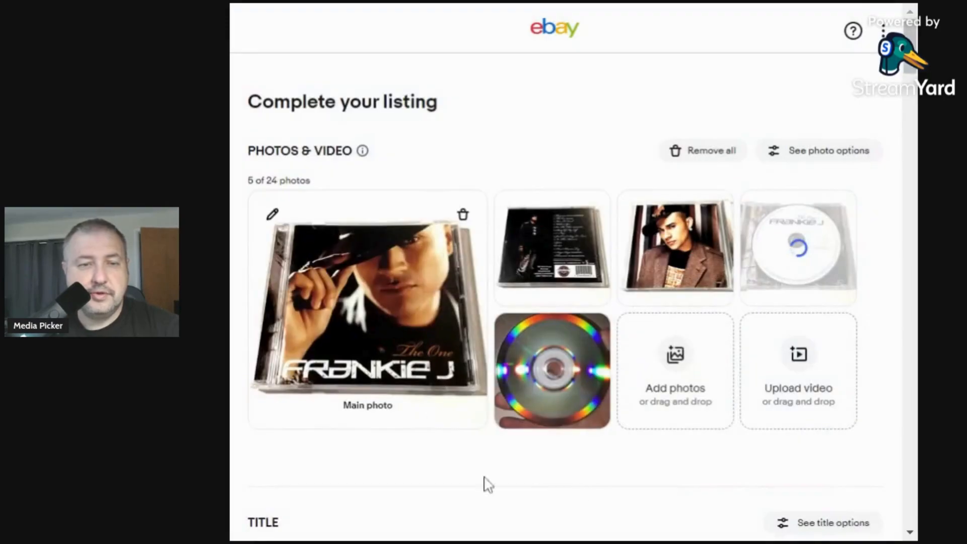
Apply all item specifics suggested from the title and enter 0.27 as the custom label (SKU)
scroll(484, 352, "down", 5)
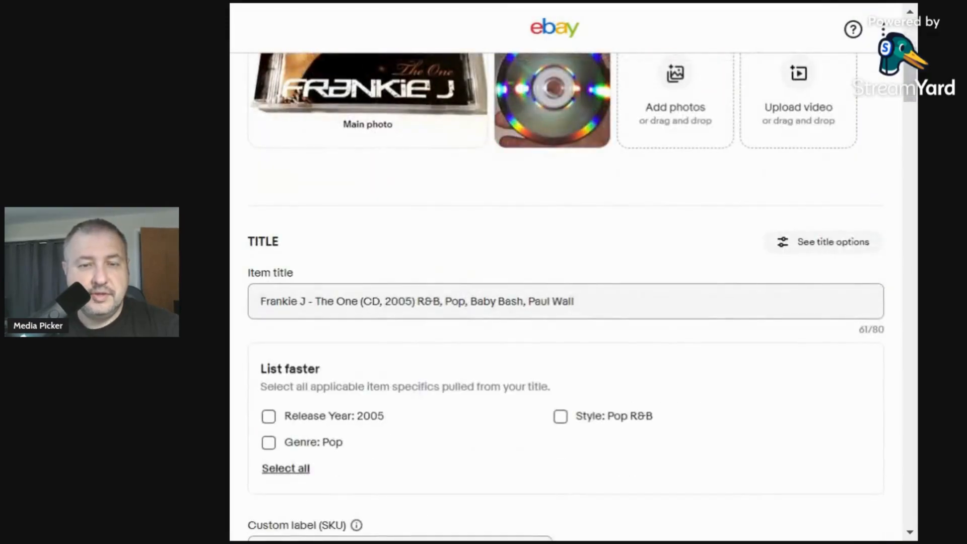
left_click(575, 302)
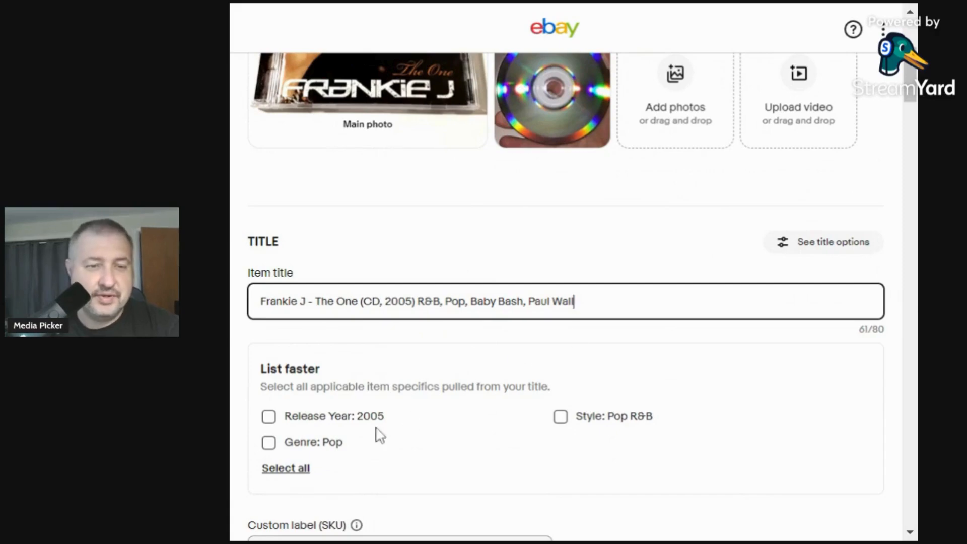
scroll(352, 423, "down", 3)
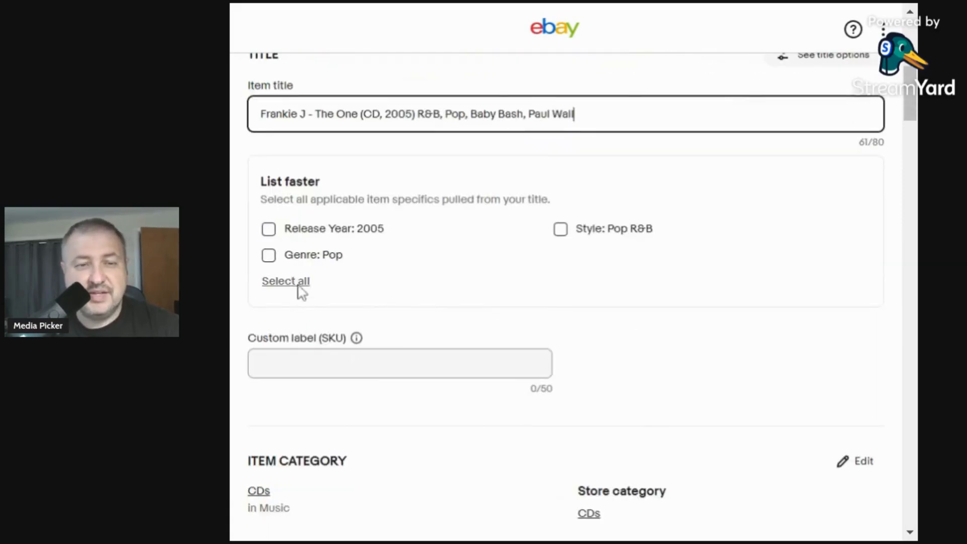
left_click(295, 283)
left_click(342, 363)
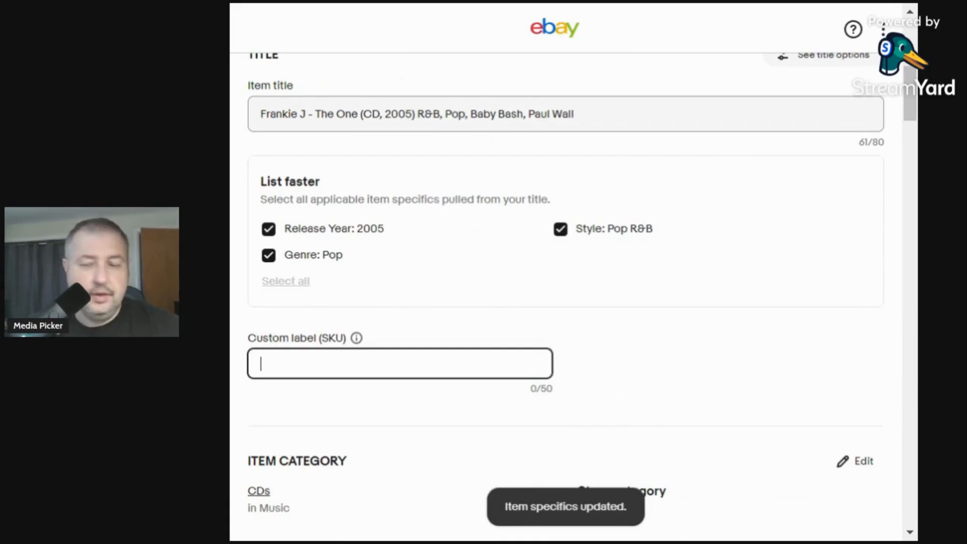
type("0.27")
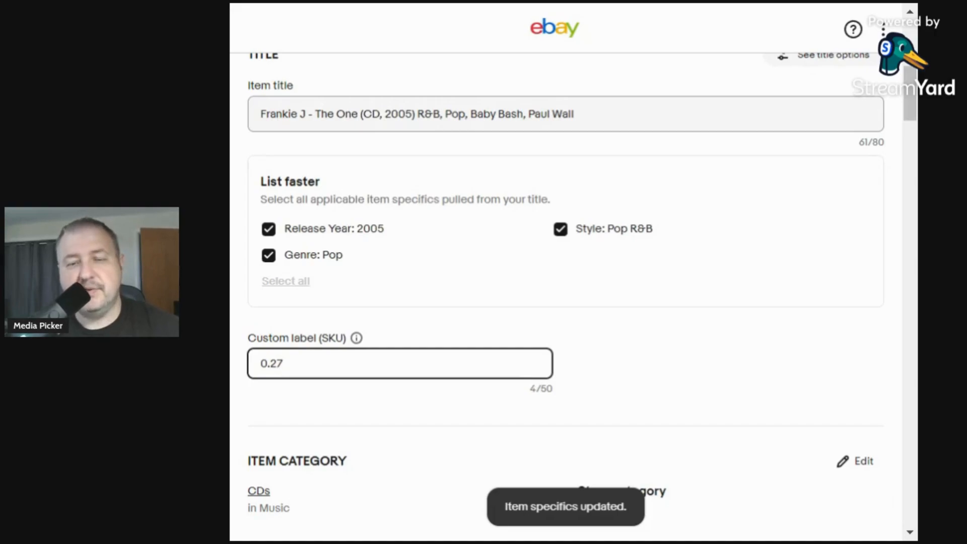
Set the Artist item specific to the custom value "Frankie J"
scroll(378, 328, "down", 7)
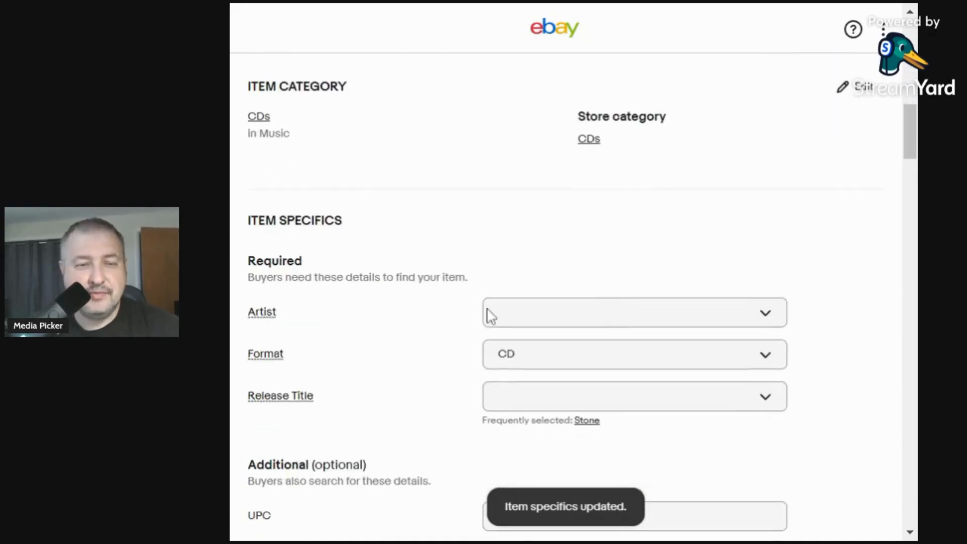
left_click(524, 318)
type("Frankie J")
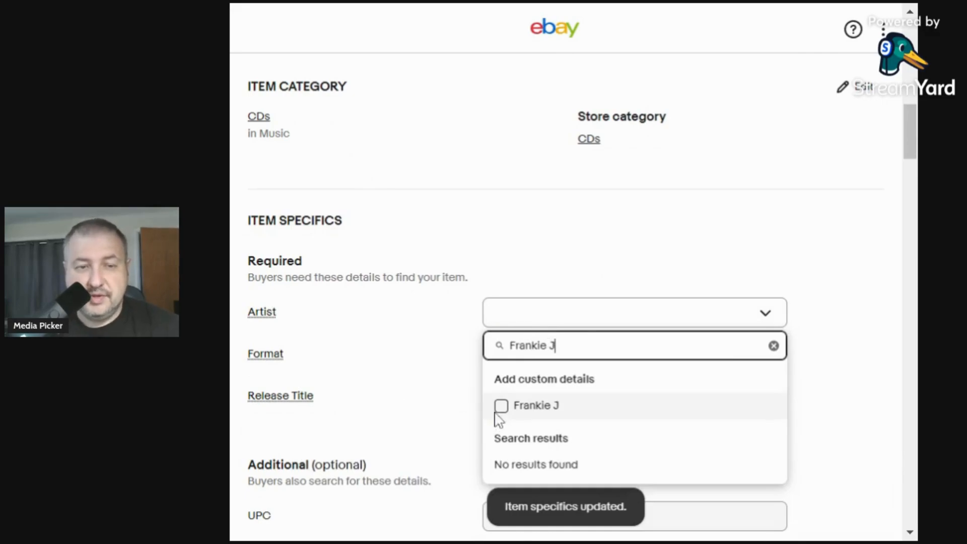
left_click(502, 406)
left_click(445, 377)
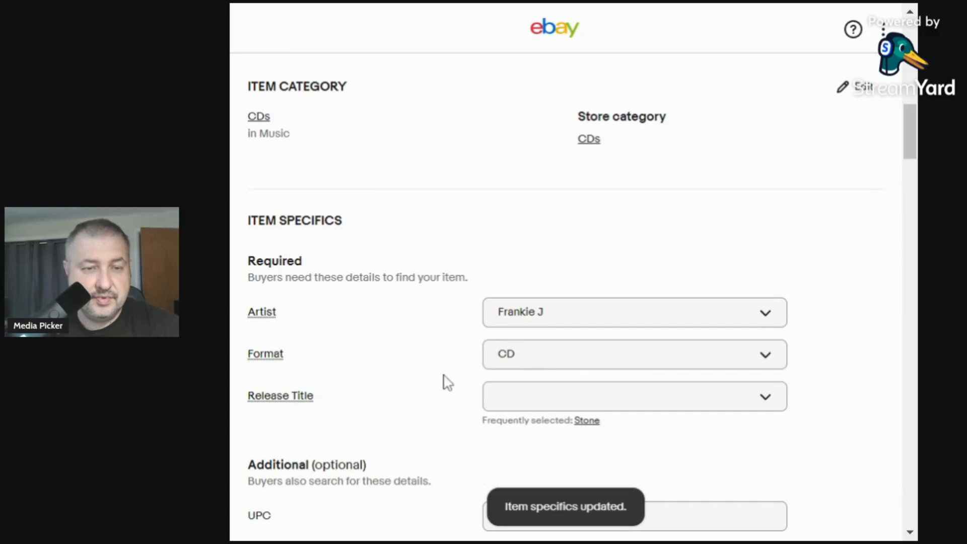
Set the Release Title item specific to the custom value "The One"
scroll(453, 368, "down", 3)
left_click(514, 219)
type("the On")
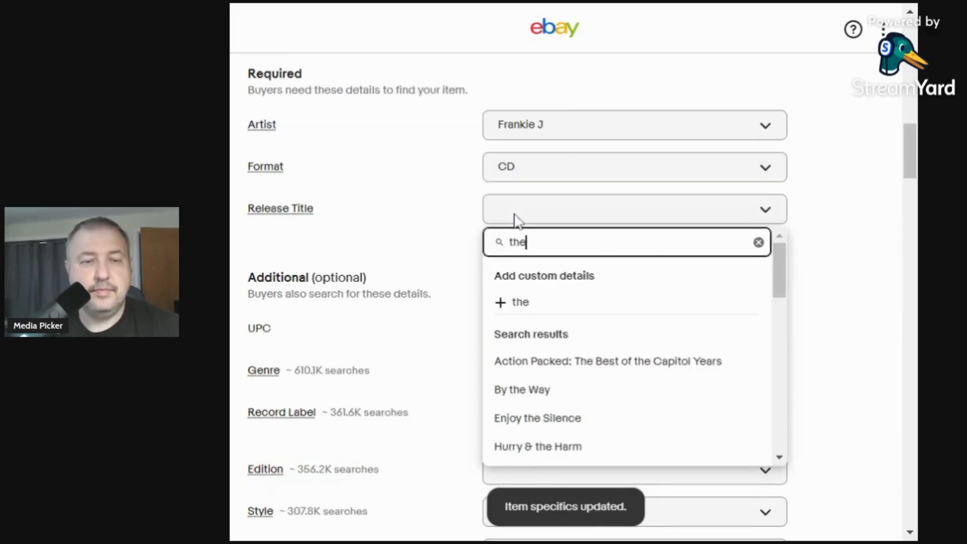
key("BackSpace")
key("BackSpace")
key("BackSpace")
key("BackSpace")
key("BackSpace")
key("BackSpace")
type("T")
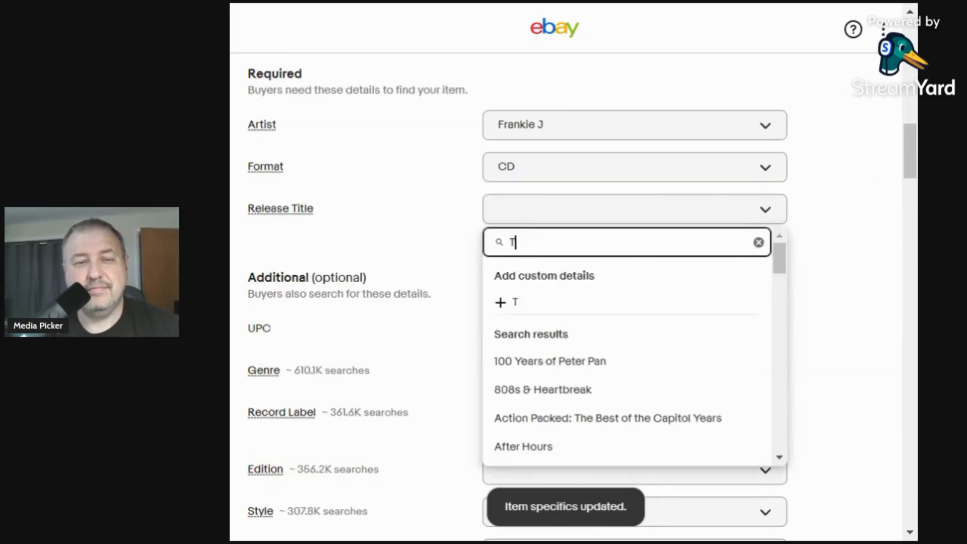
type("he One")
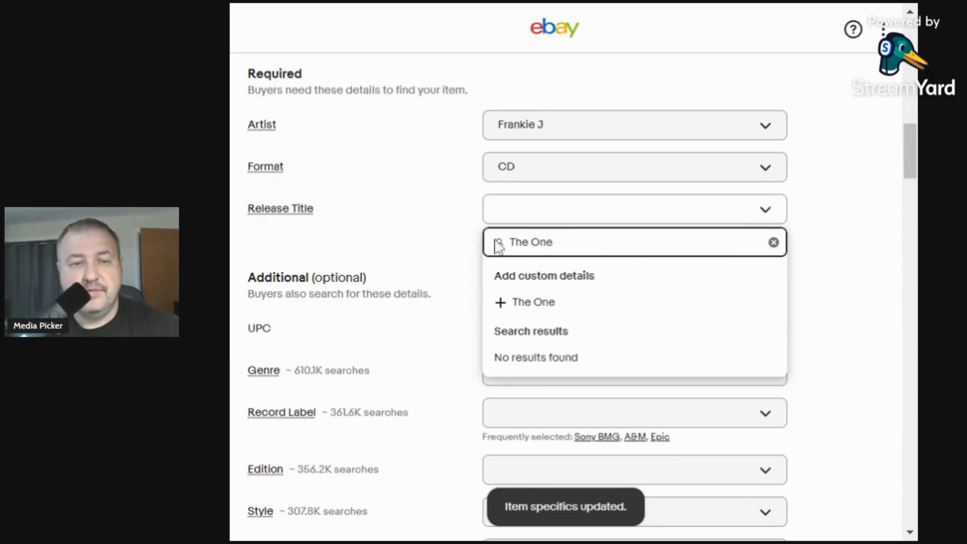
left_click(502, 303)
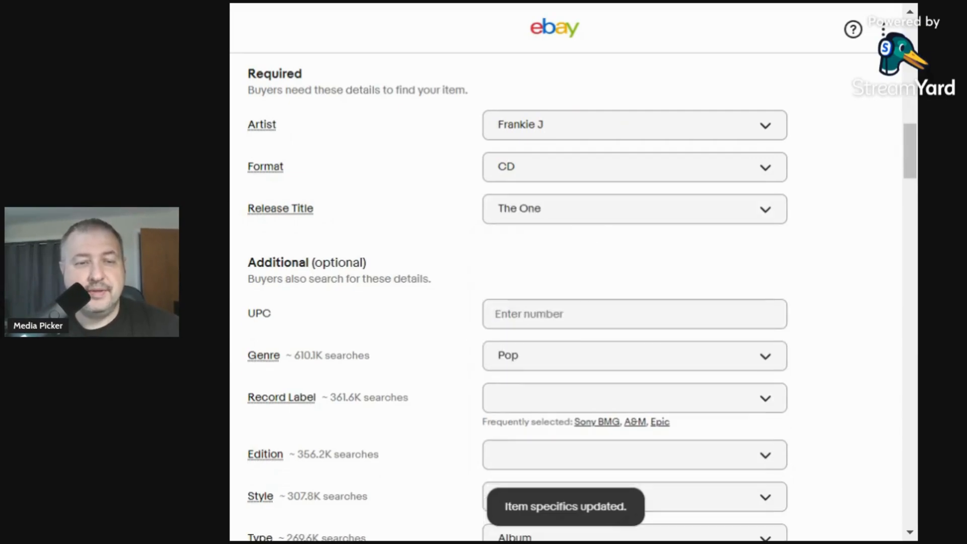
left_click(486, 323)
type("8")
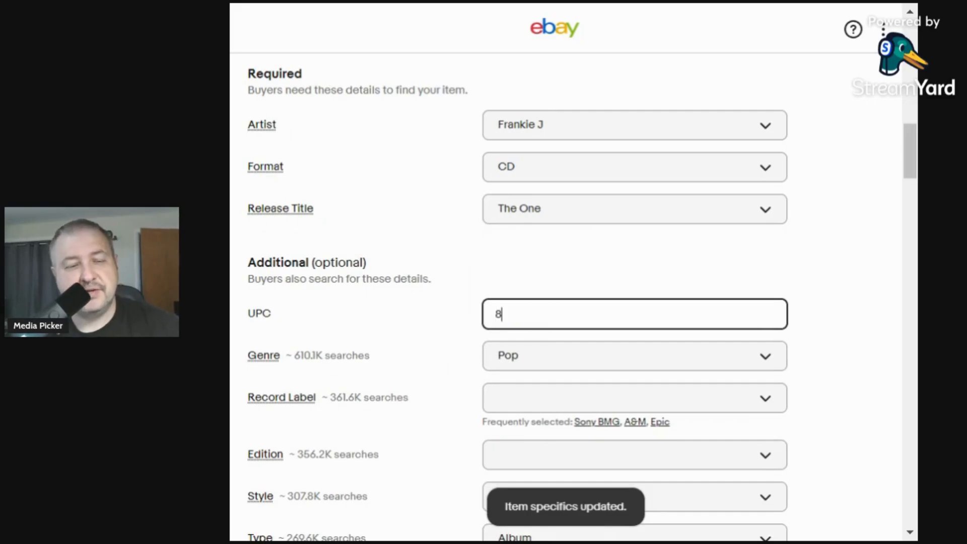
type("27969")
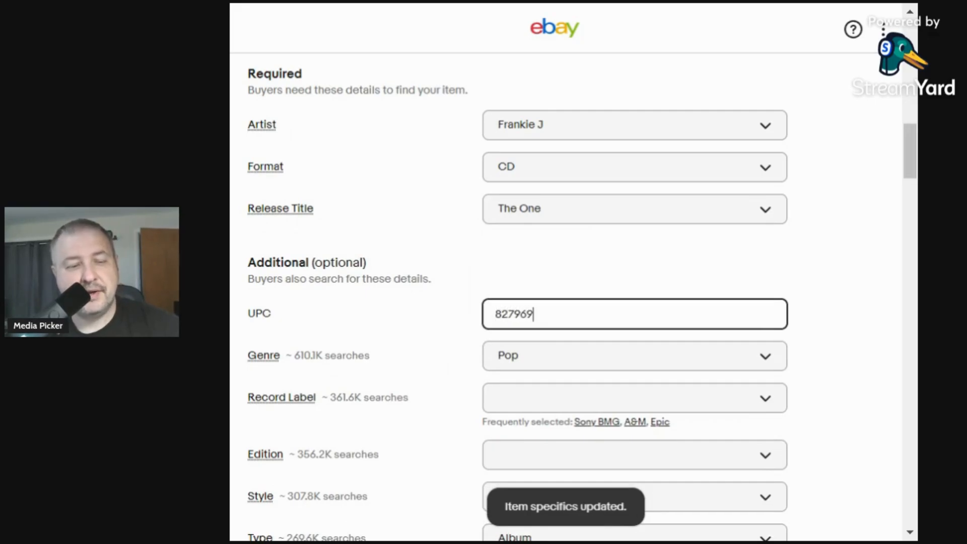
type("094525")
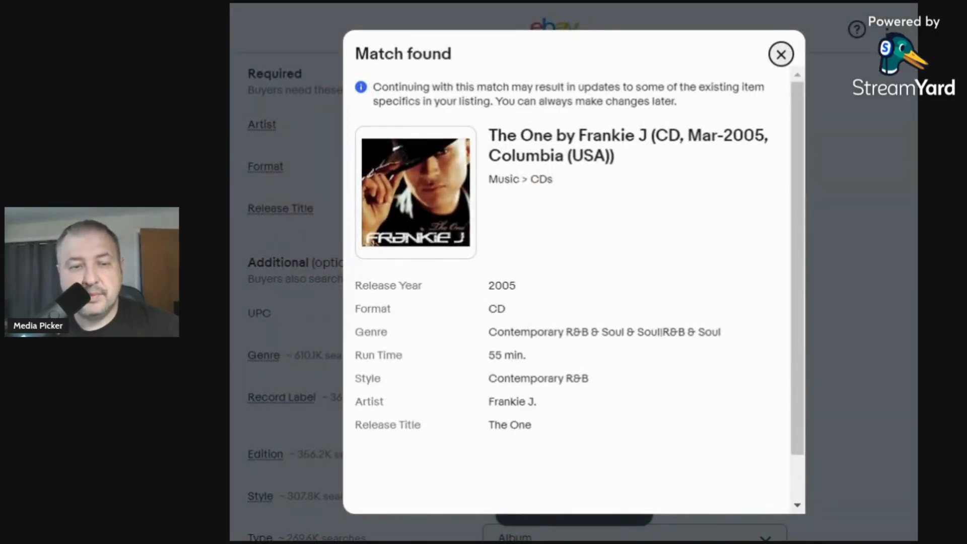
scroll(542, 434, "down", 1)
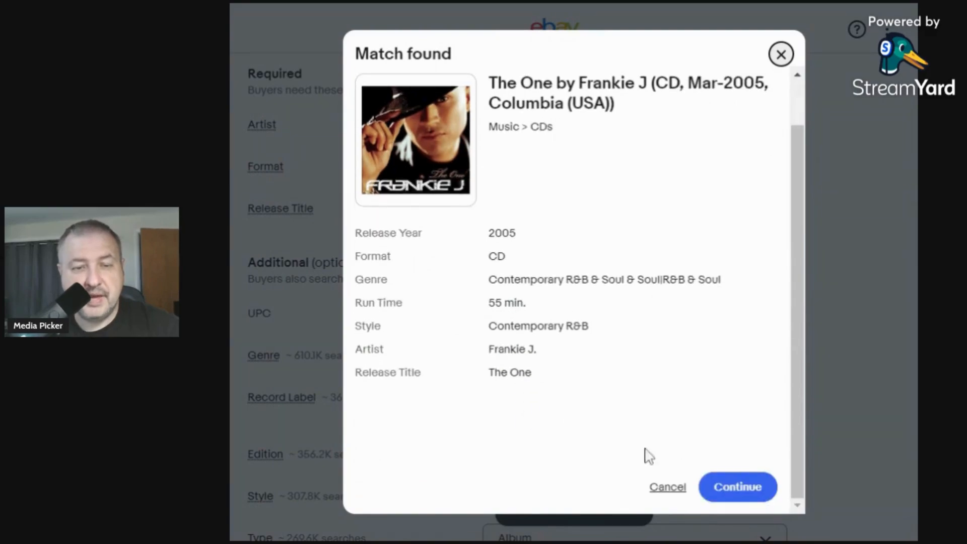
left_click(738, 486)
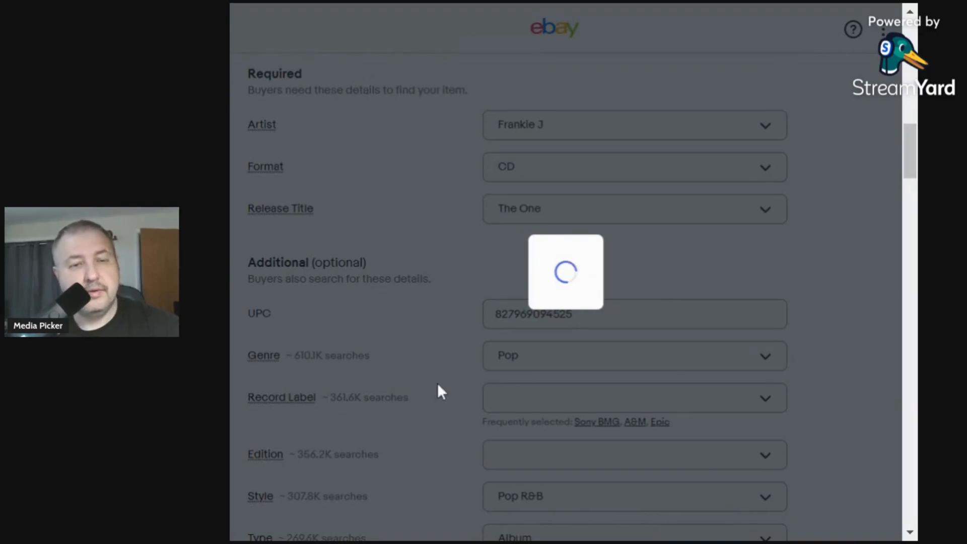
Set the Edition item specific to the custom value "N/A"
scroll(525, 422, "down", 3)
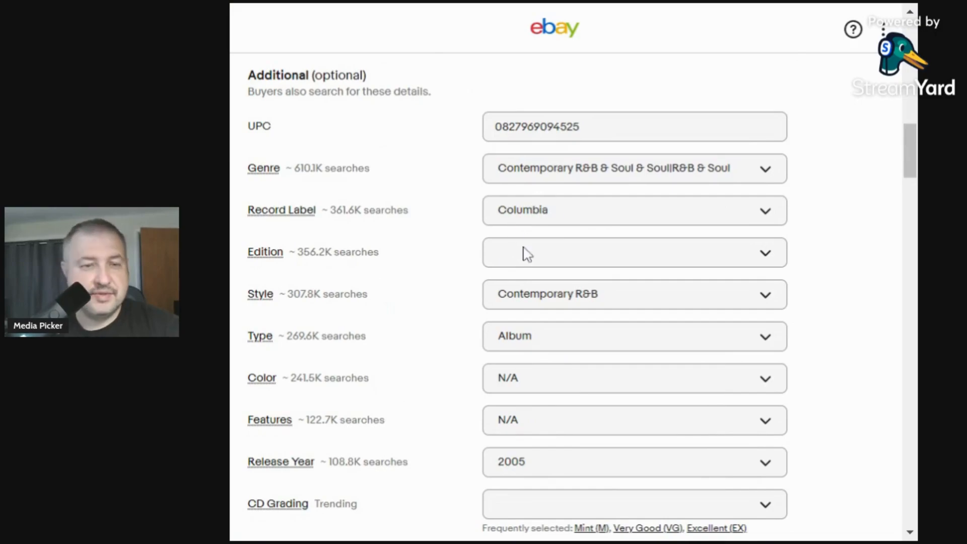
left_click(522, 249)
type("N")
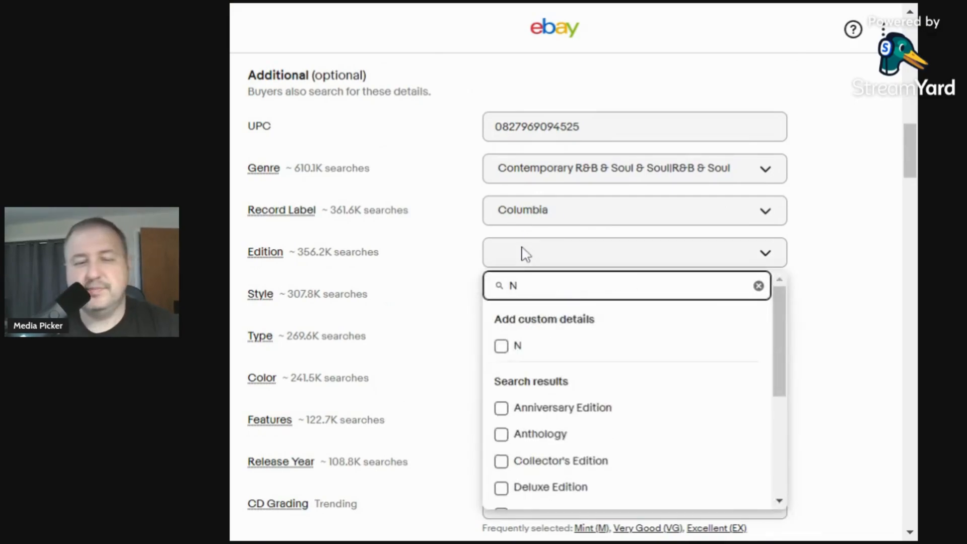
type("/A")
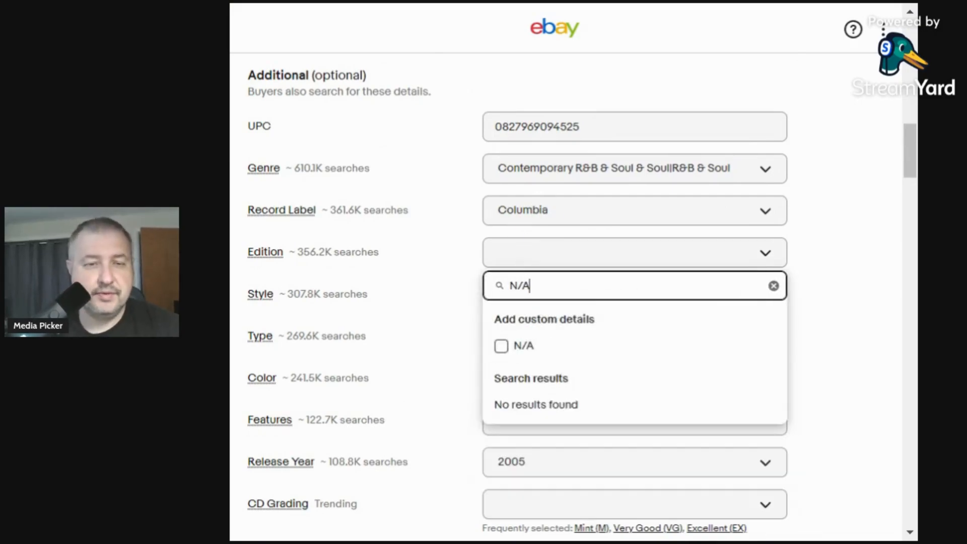
left_click(502, 347)
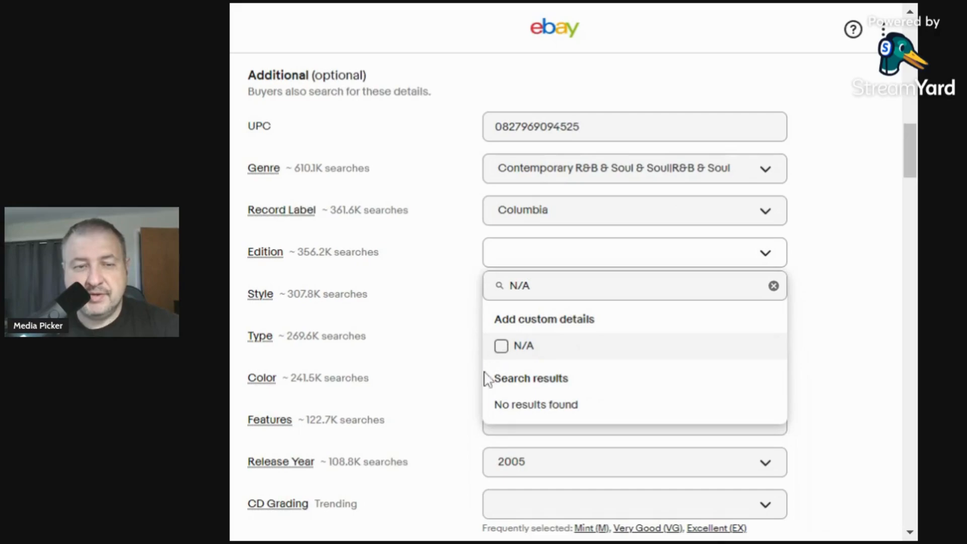
left_click(450, 324)
Set both CD Grading and Case Condition to Very Good Plus (VG+)
scroll(508, 432, "down", 7)
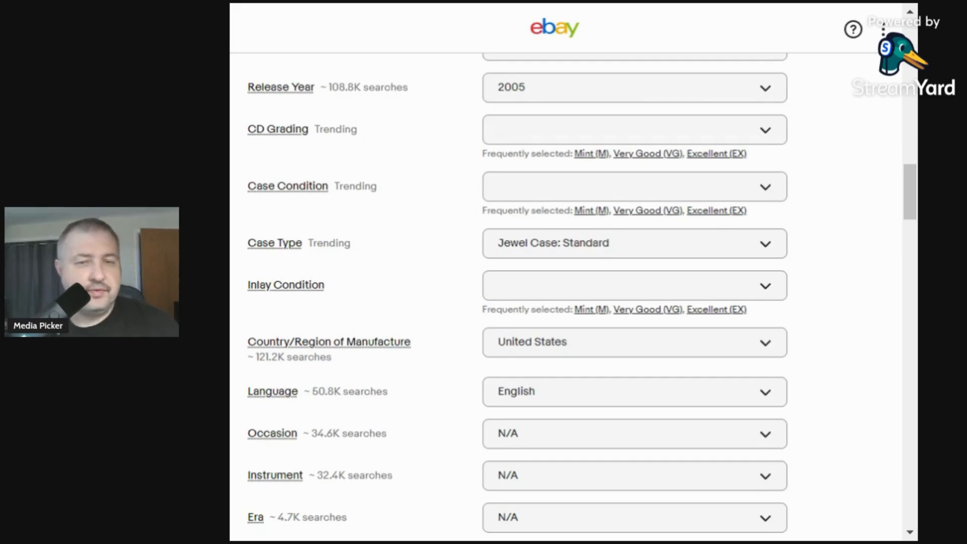
left_click(652, 146)
type("v")
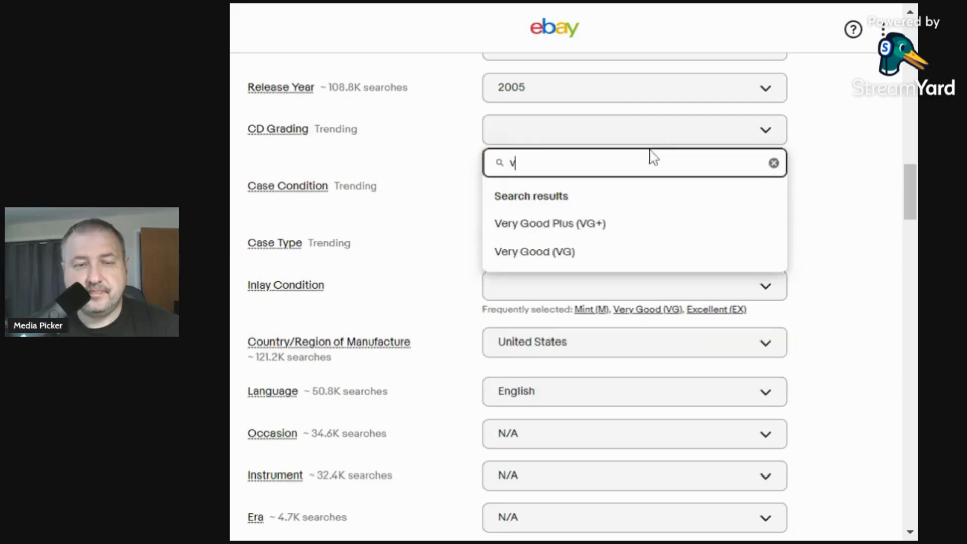
left_click(604, 224)
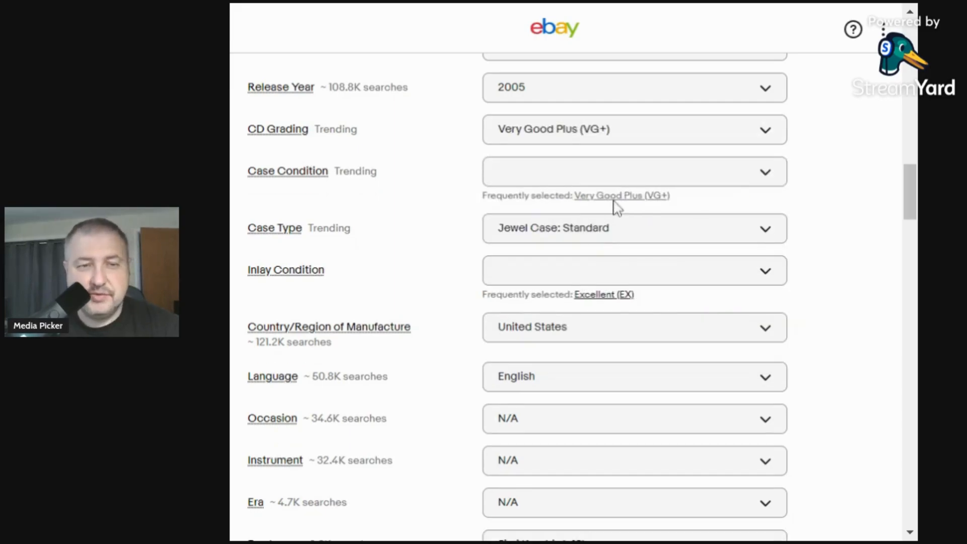
left_click(605, 196)
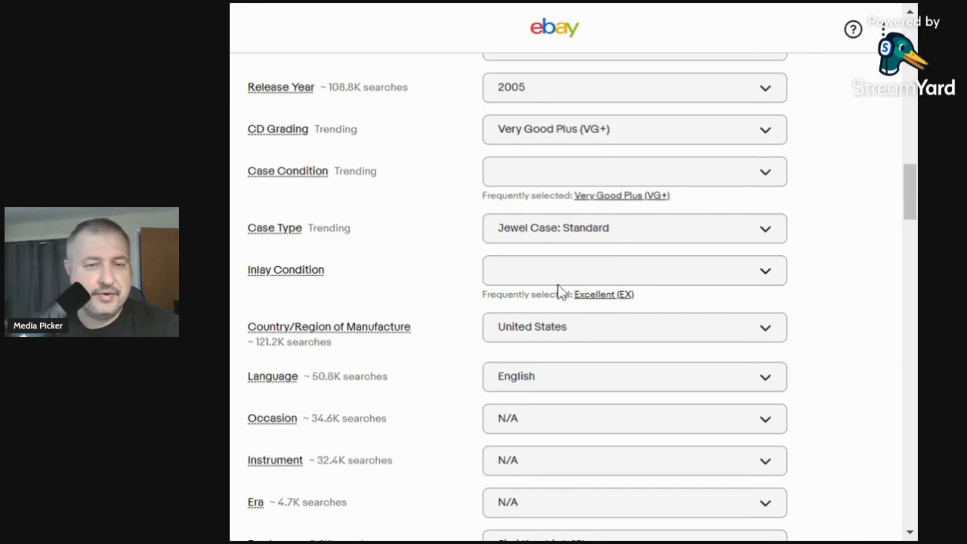
Set the Inlay Condition to Very Good (VG)
left_click(565, 260)
type("v")
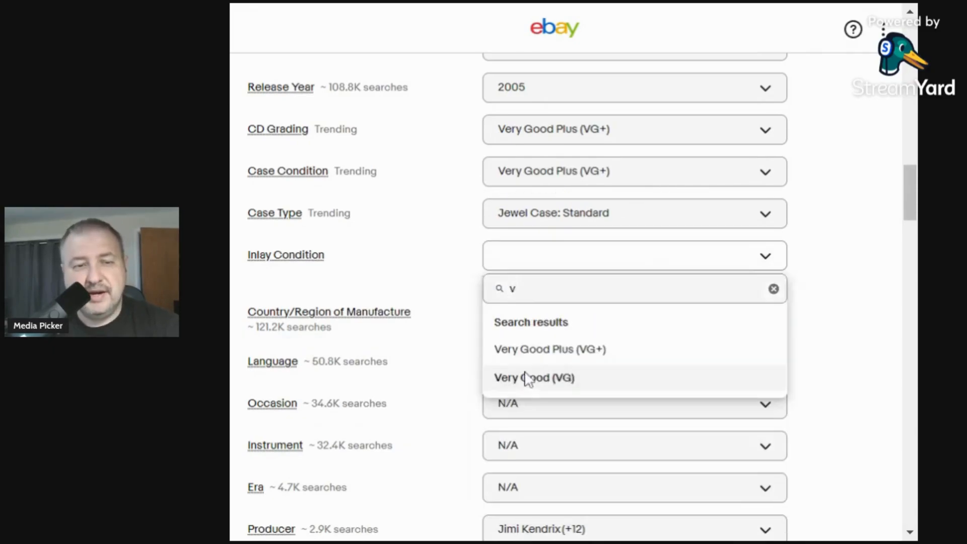
left_click(524, 378)
scroll(430, 245, "down", 6)
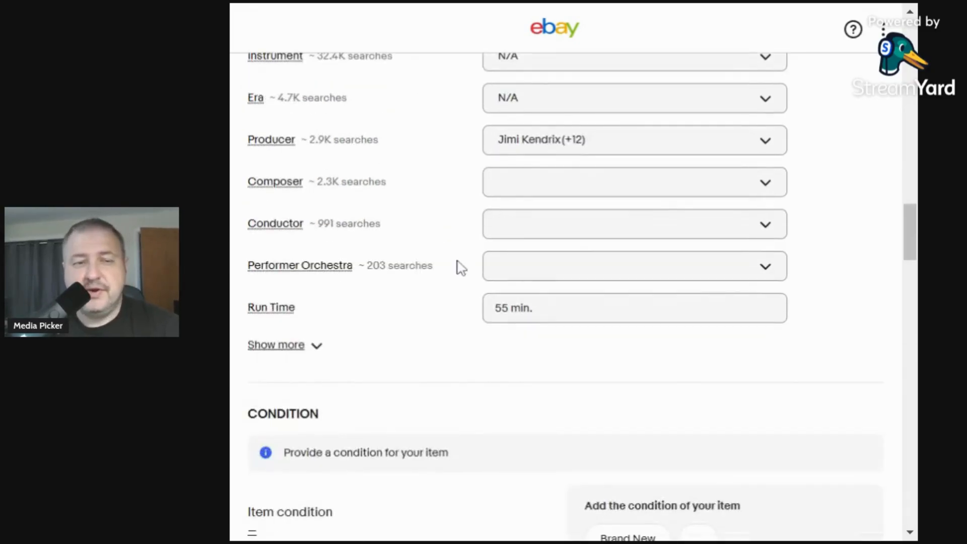
Set the listing's item condition to Very Good
scroll(458, 267, "down", 4)
scroll(459, 269, "down", 2)
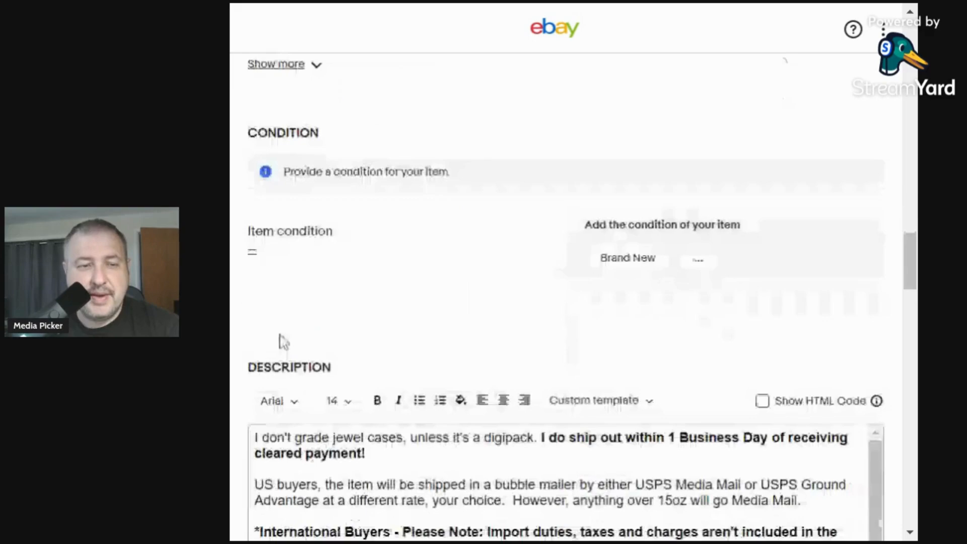
left_click(253, 254)
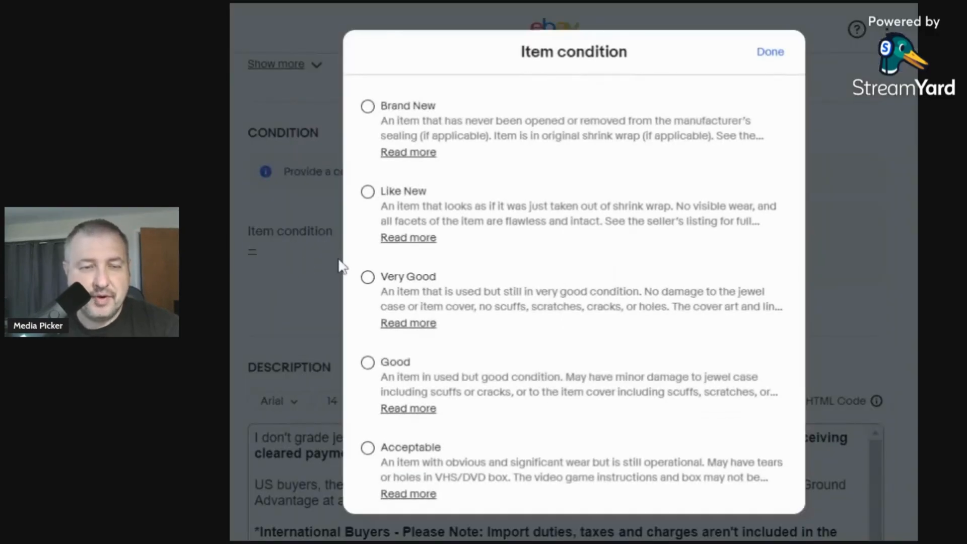
left_click(368, 277)
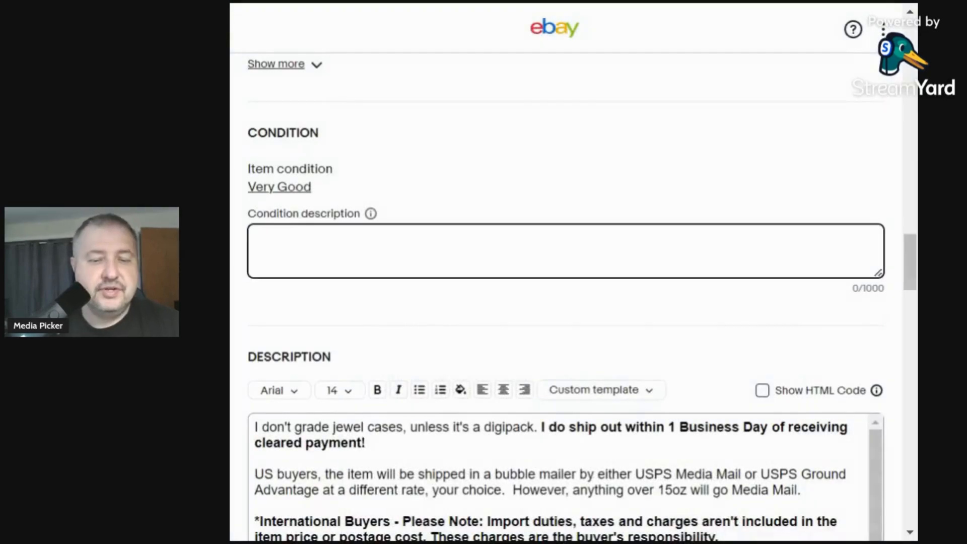
Enter "Booklet has a small dent." as the start of the condition description
type("Booklet")
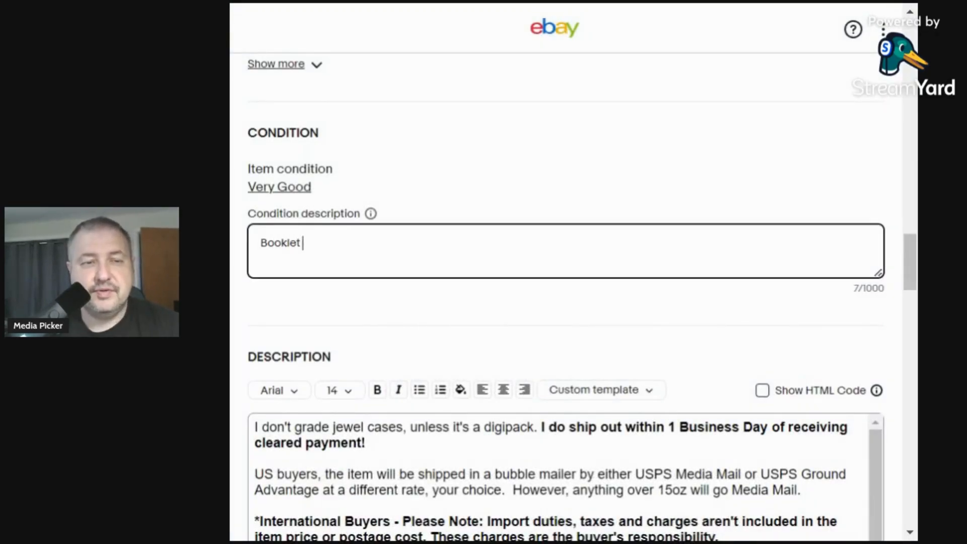
type(" ahs a")
key("BackSpace")
key("BackSpace")
key("BackSpace")
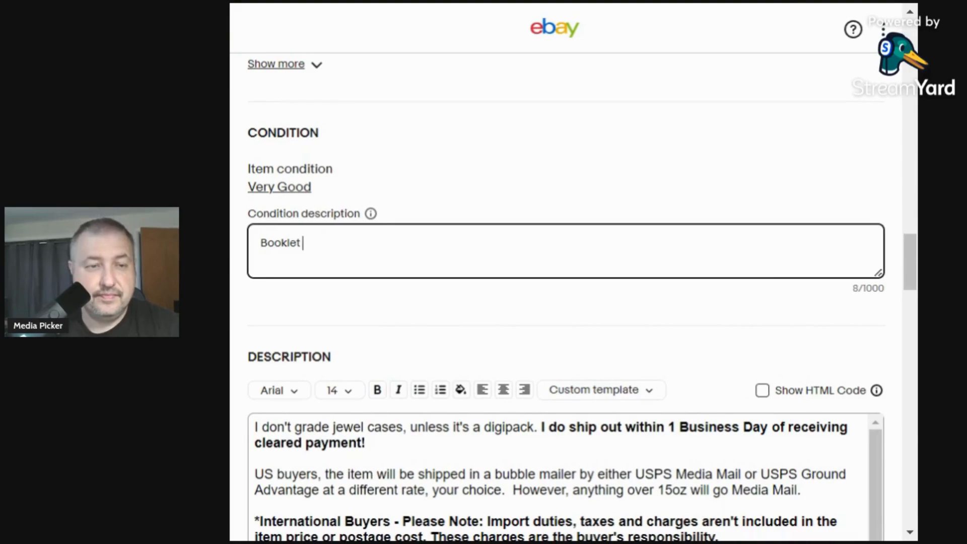
type("has a smil")
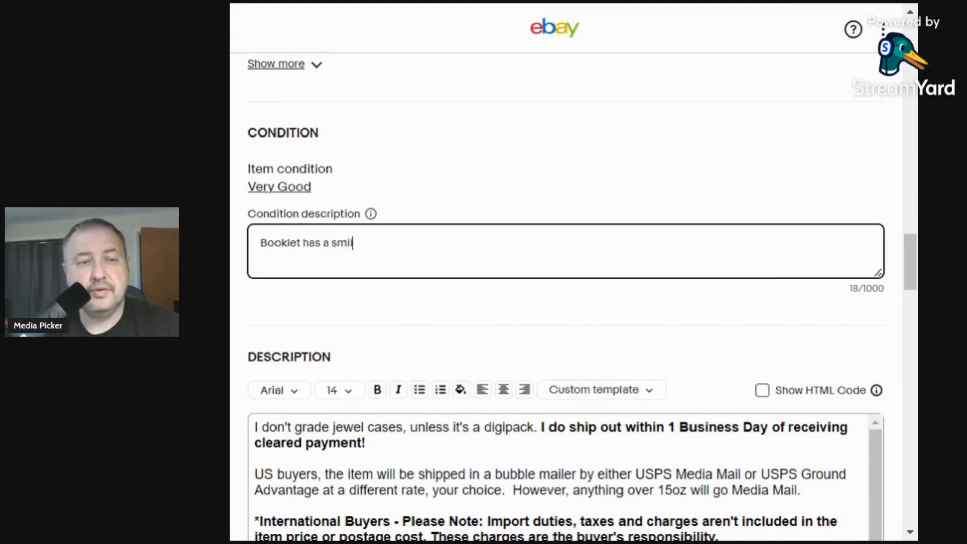
type(" de")
key("BackSpace")
key("BackSpace")
key("BackSpace")
key("BackSpace")
key("BackSpace")
type("all")
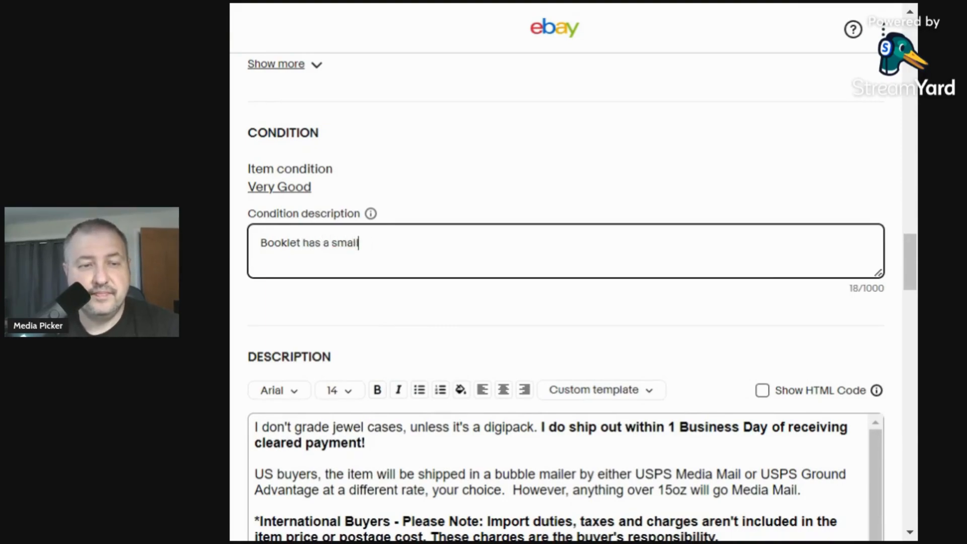
type(" dents")
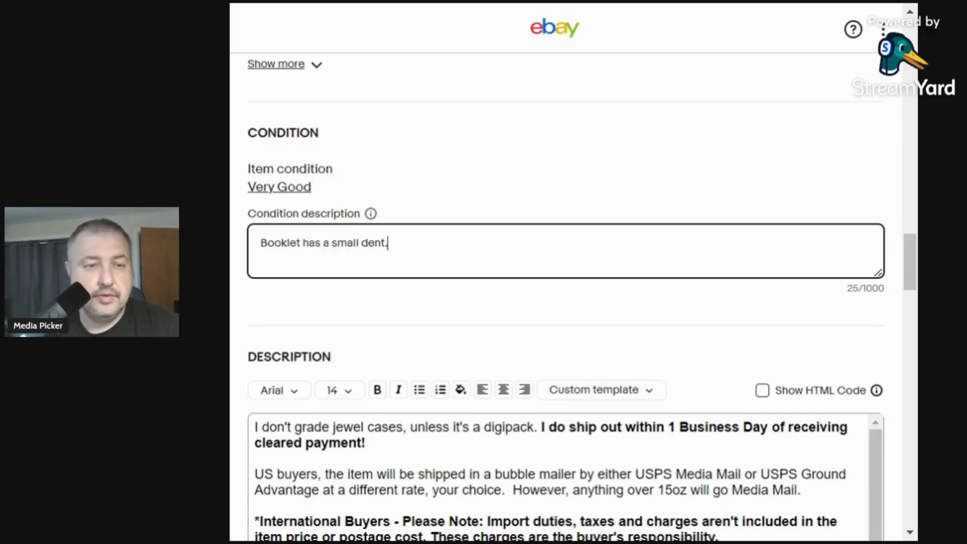
Add the sentence "Back cover artwork has a dent or two." to the condition description
type(" CD")
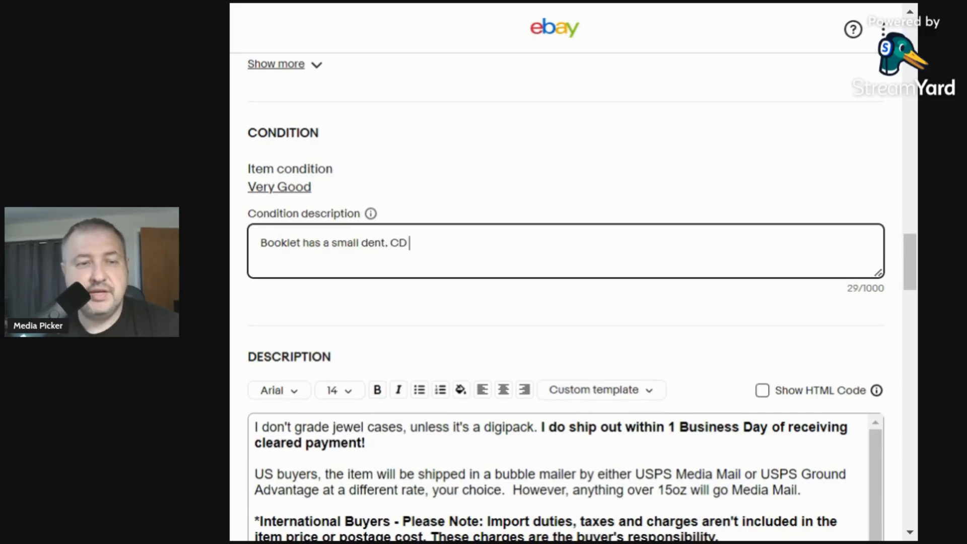
key("BackSpace")
key("BackSpace")
key("BackSpace")
type("Back")
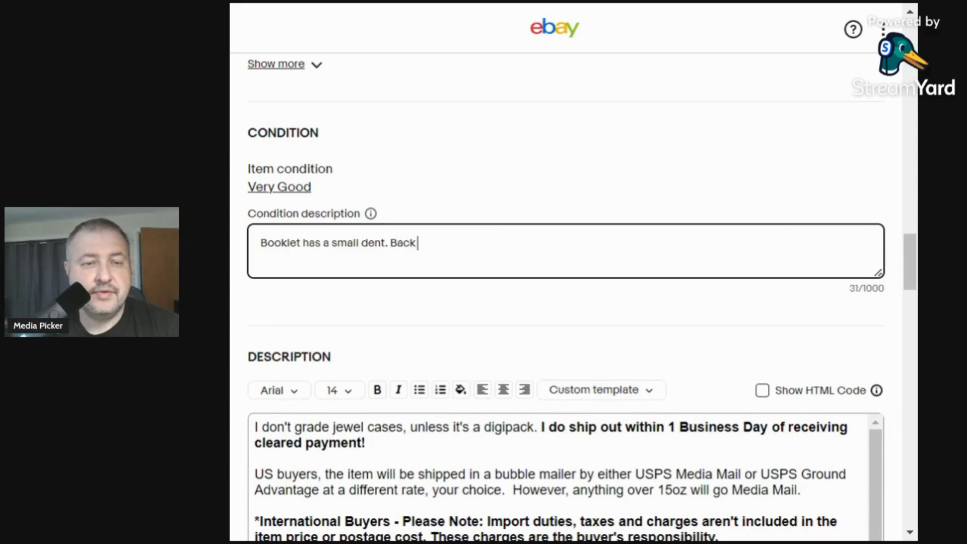
type(" cover artwork")
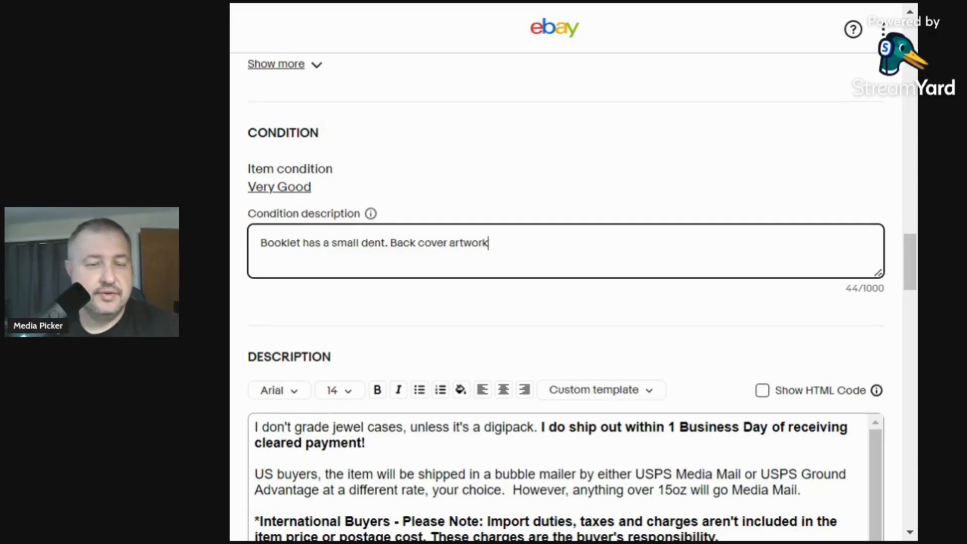
type("has")
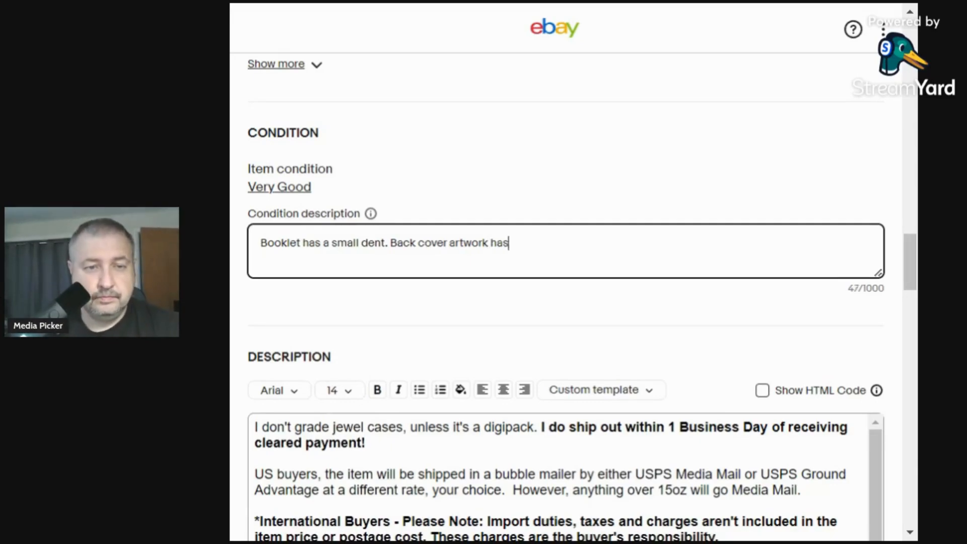
type(" a dent or t")
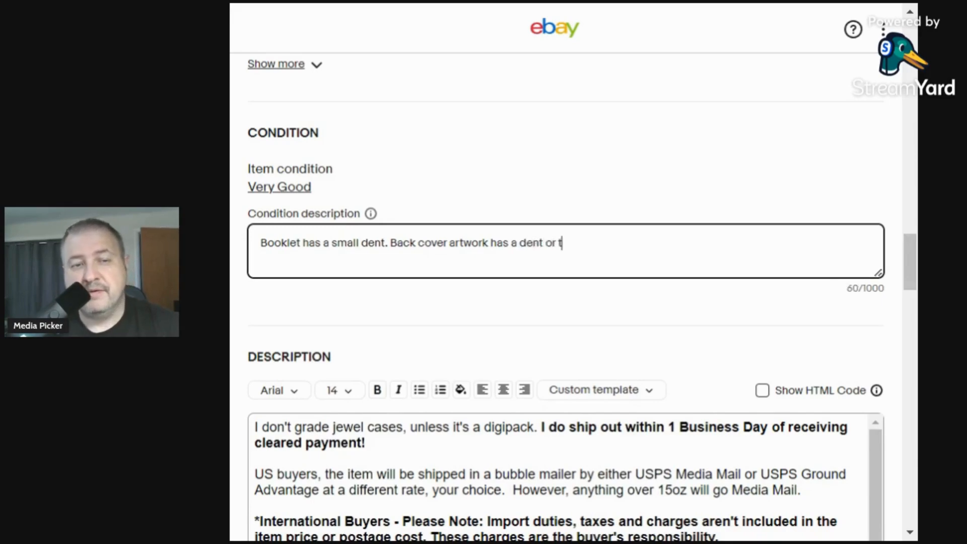
type("ow")
key("BackSpace")
key("BackSpace")
type("wo. ")
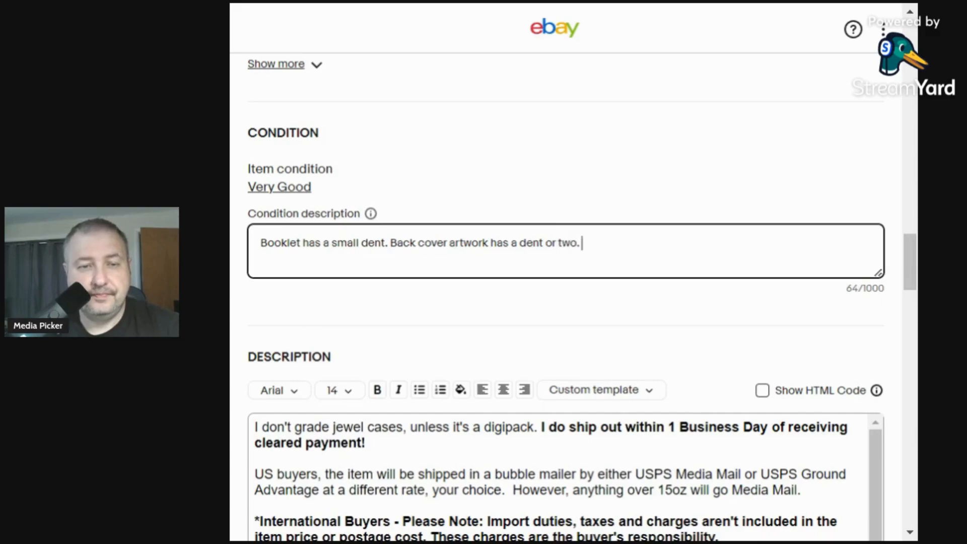
Complete the condition description with "CD has a mark or two. I don't grade jewel cases."
type("CD has a ")
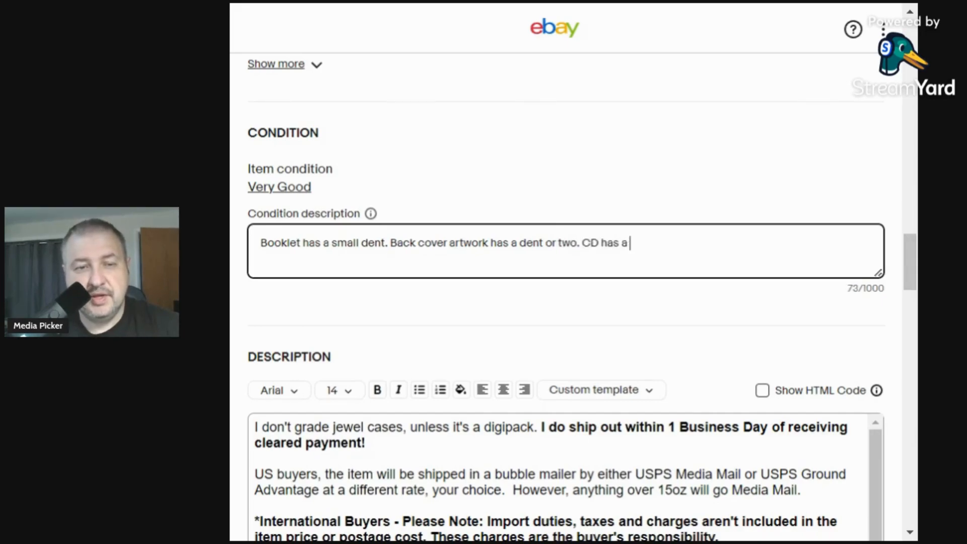
type("mark or two. I ")
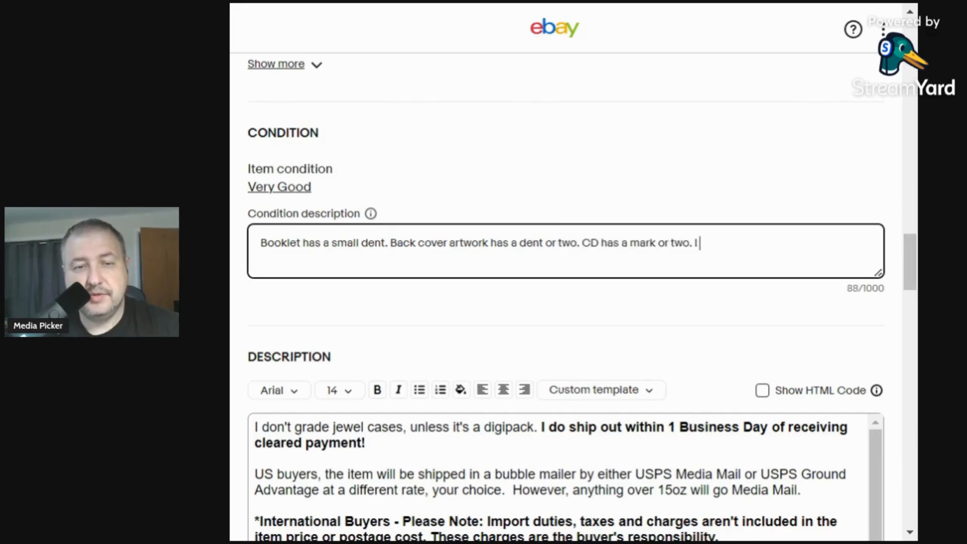
type("don't grade")
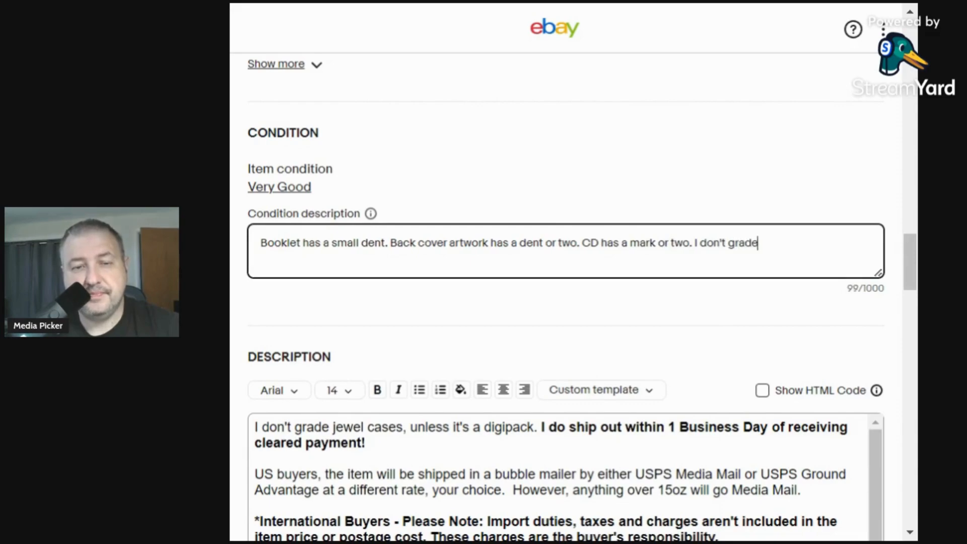
type(" jewel cases.")
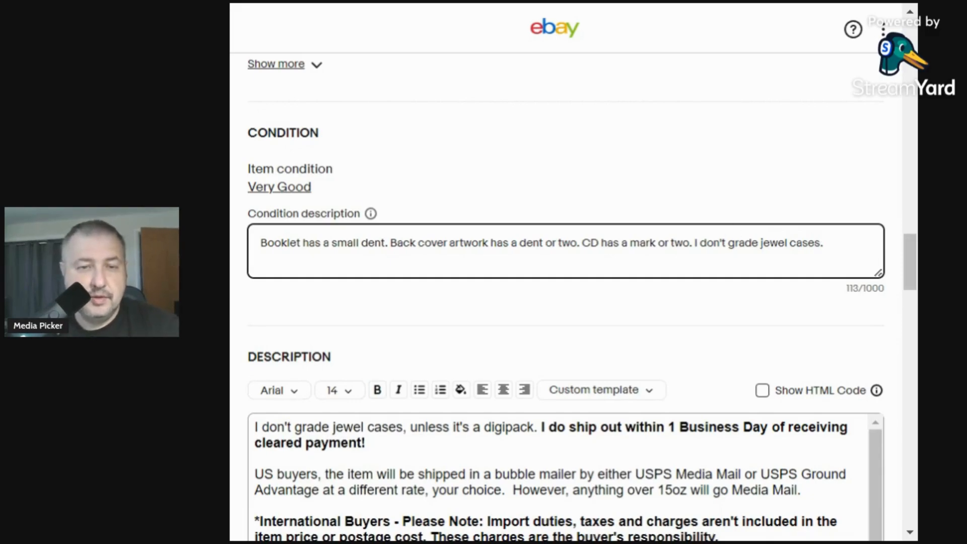
Copy the booklet, back cover and CD sentences from the condition description to the start of the item description
left_click_drag(696, 244, 234, 281)
key("ctrl+c")
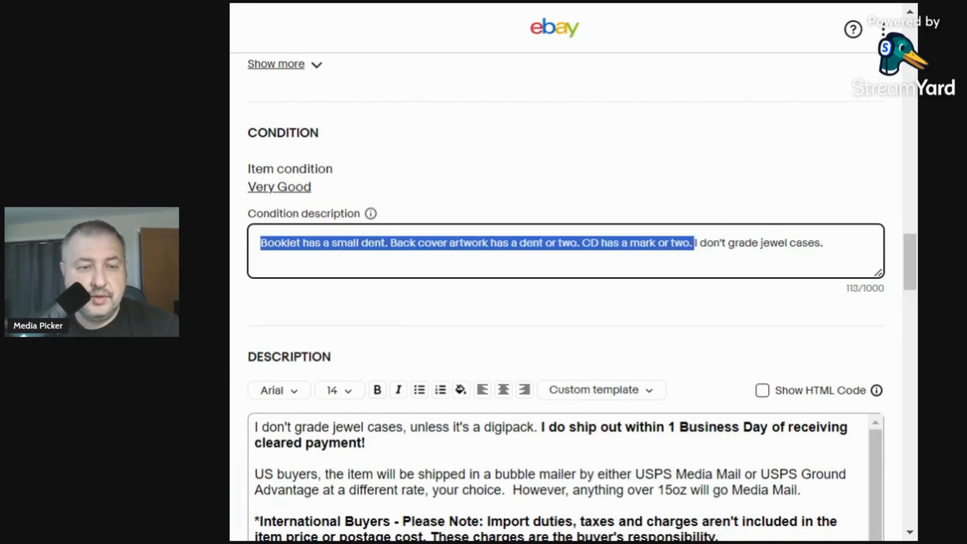
left_click(255, 428)
key("ctrl+v")
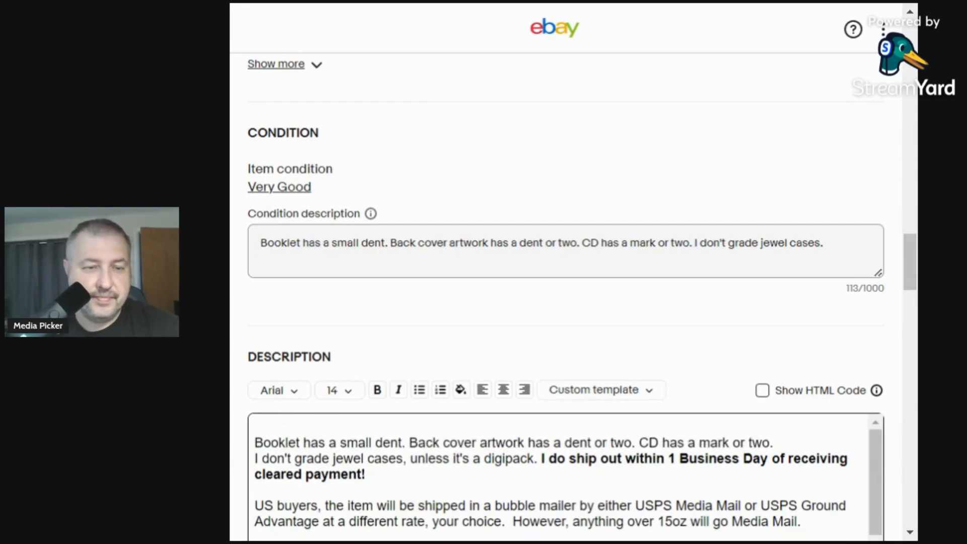
Insert a blank line after the pasted condition notes in the description and remove the empty line above them
key("Down")
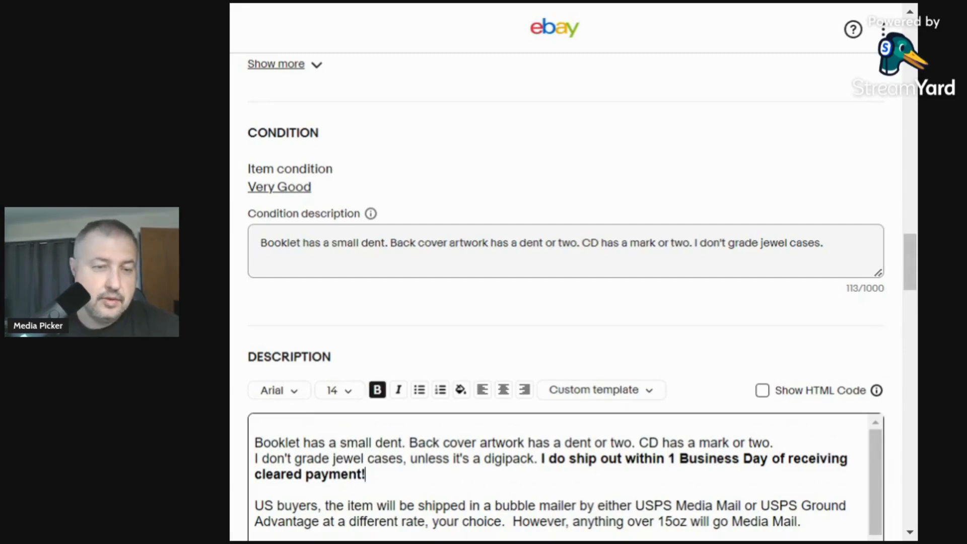
scroll(252, 444, "up", 2)
scroll(252, 444, "down", 2)
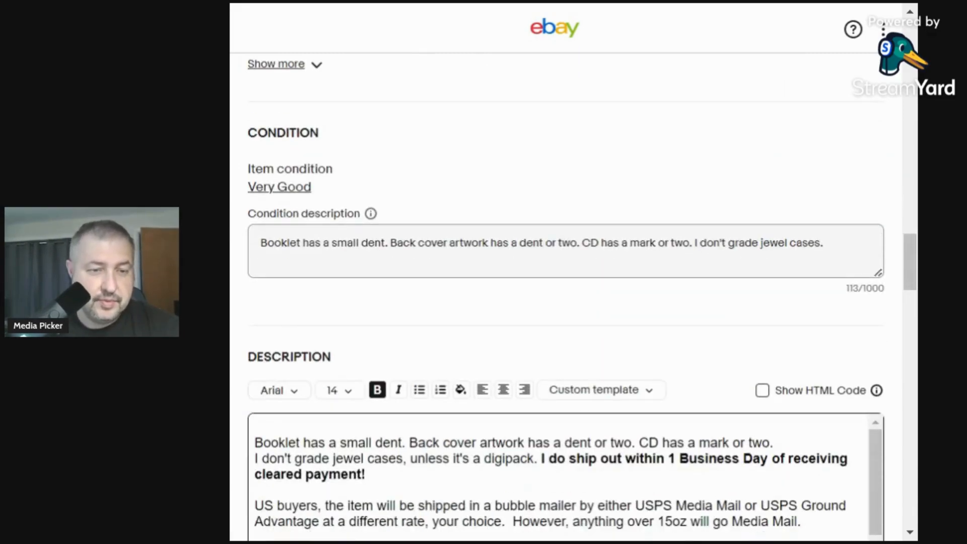
key("Home")
key("Return")
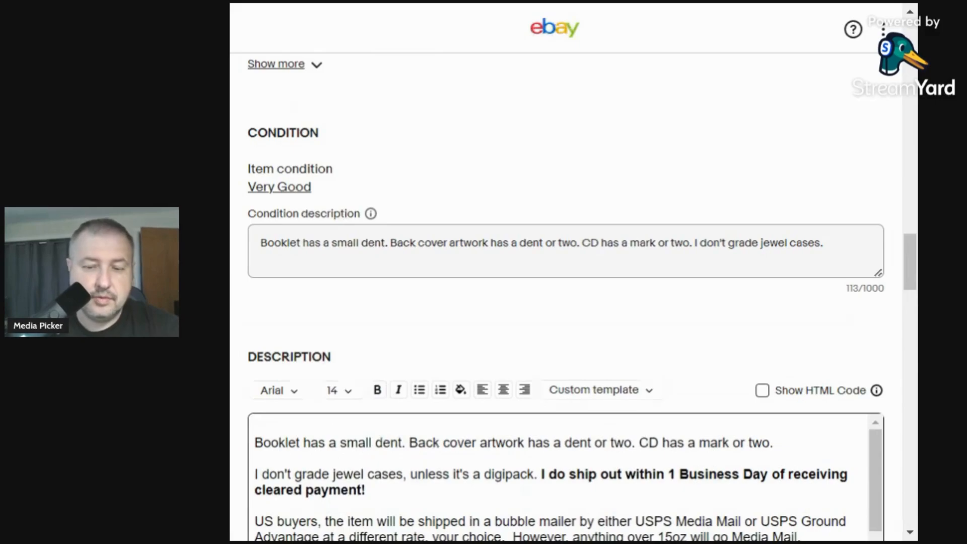
key("BackSpace")
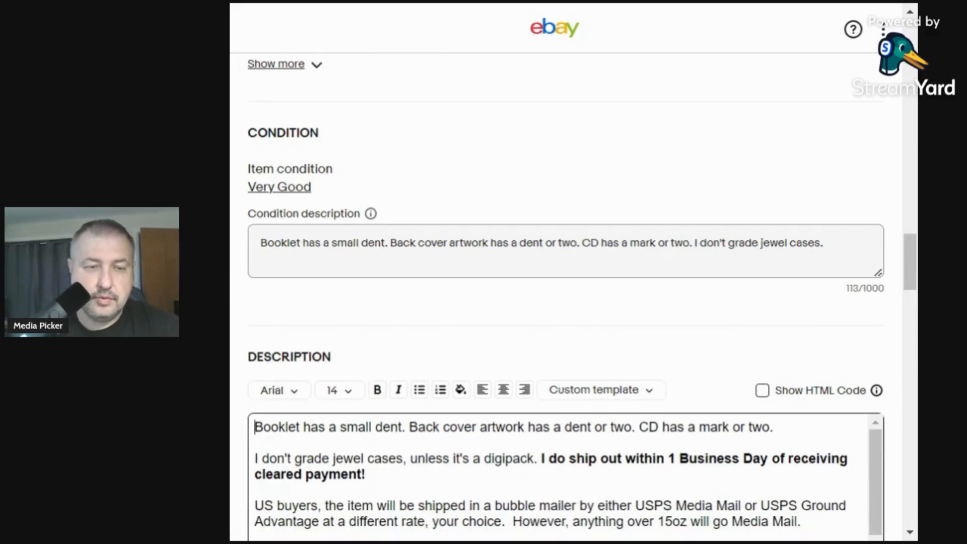
Set the Buy It Now price to $2.98
scroll(384, 313, "down", 10)
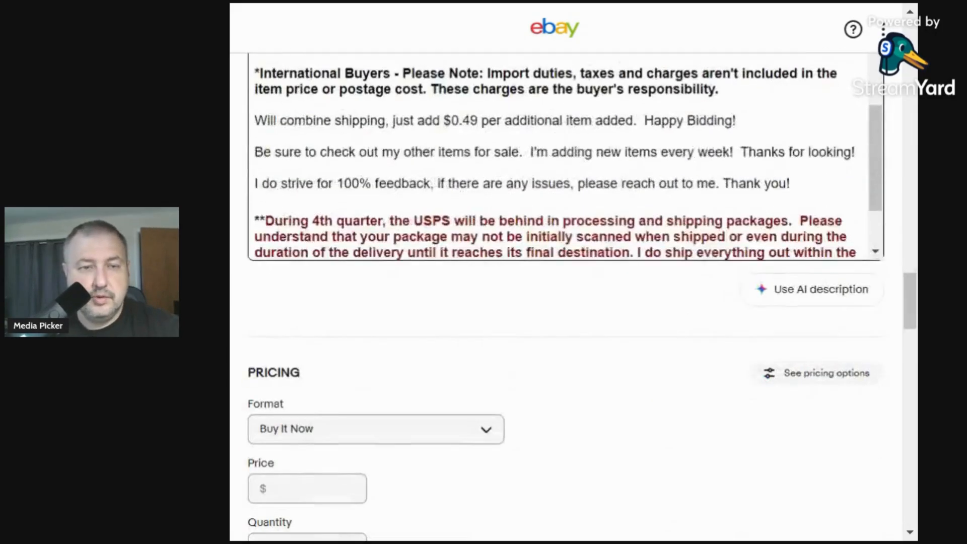
scroll(384, 401, "down", 5)
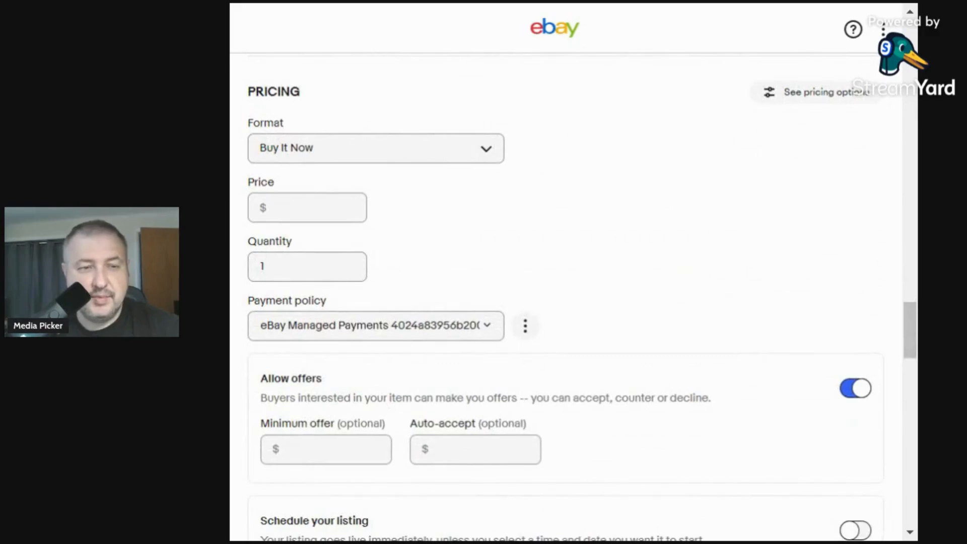
left_click(308, 207)
type("2.98")
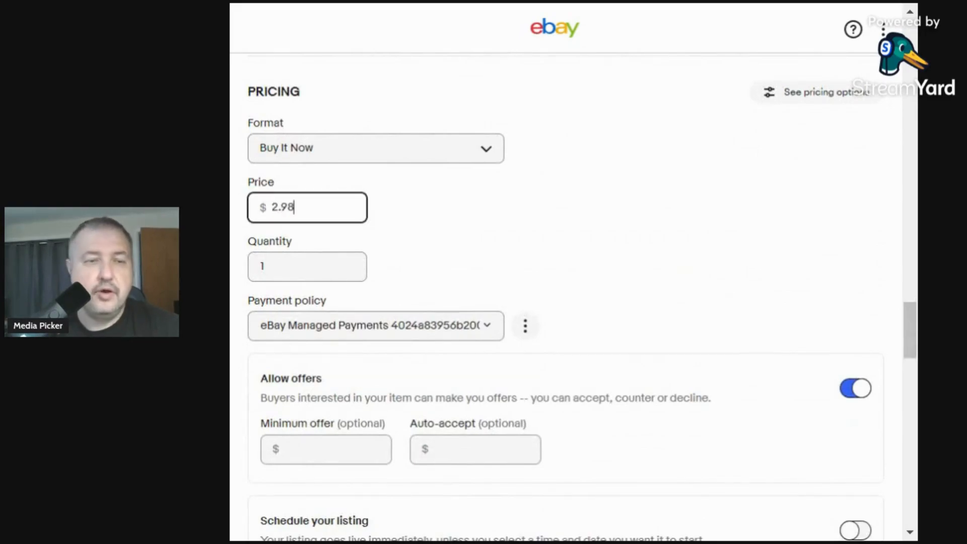
left_click(409, 193)
Append ", Kumbia Kings" to the end of the item title
scroll(409, 194, "up", 15)
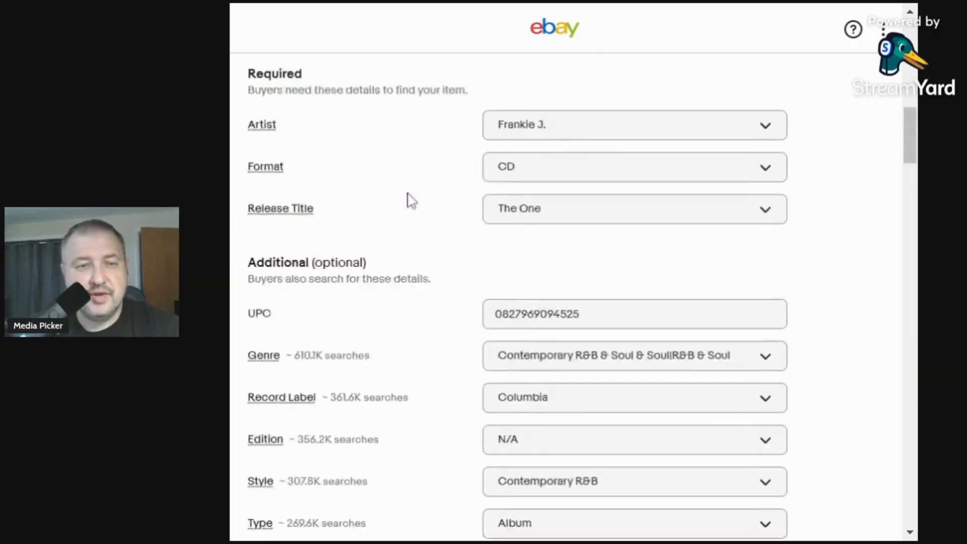
left_click(594, 103)
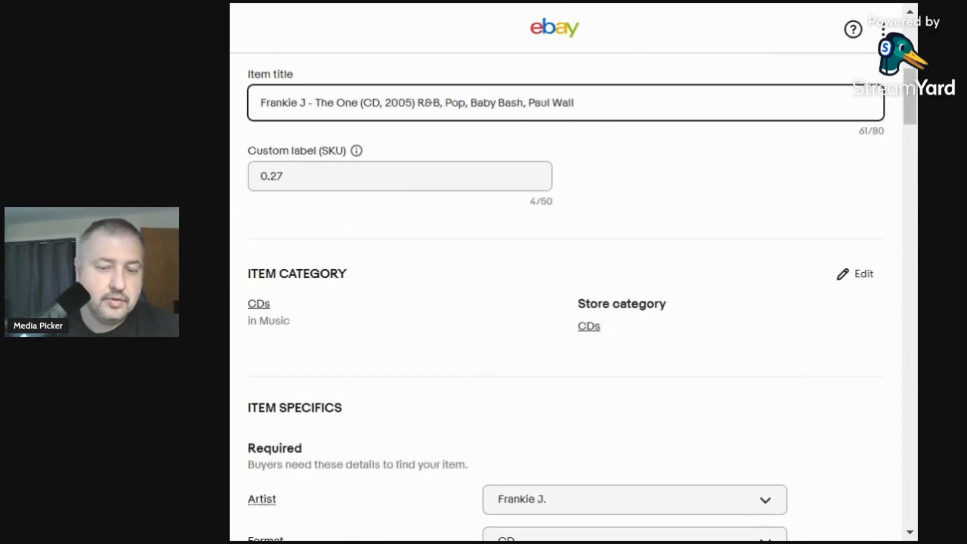
type(", Kumb")
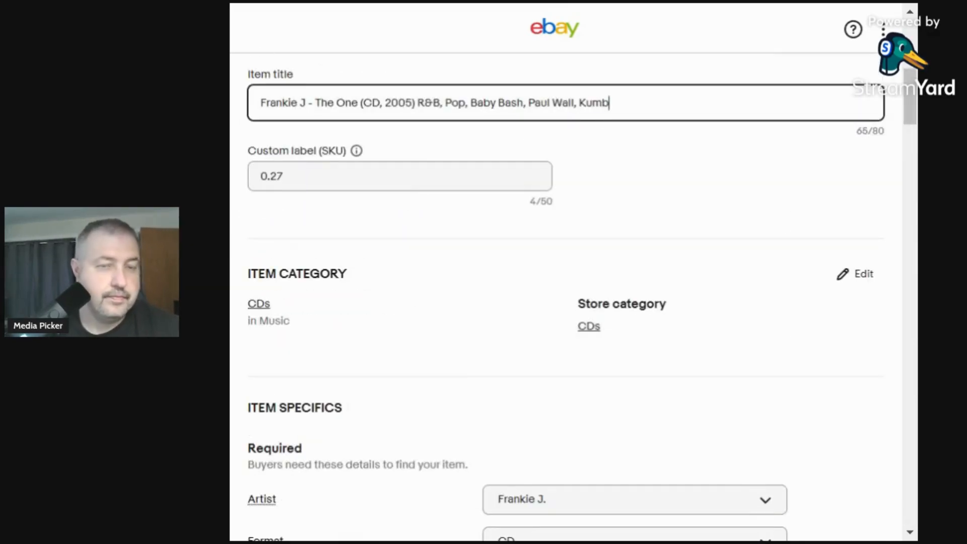
type("ia Kings")
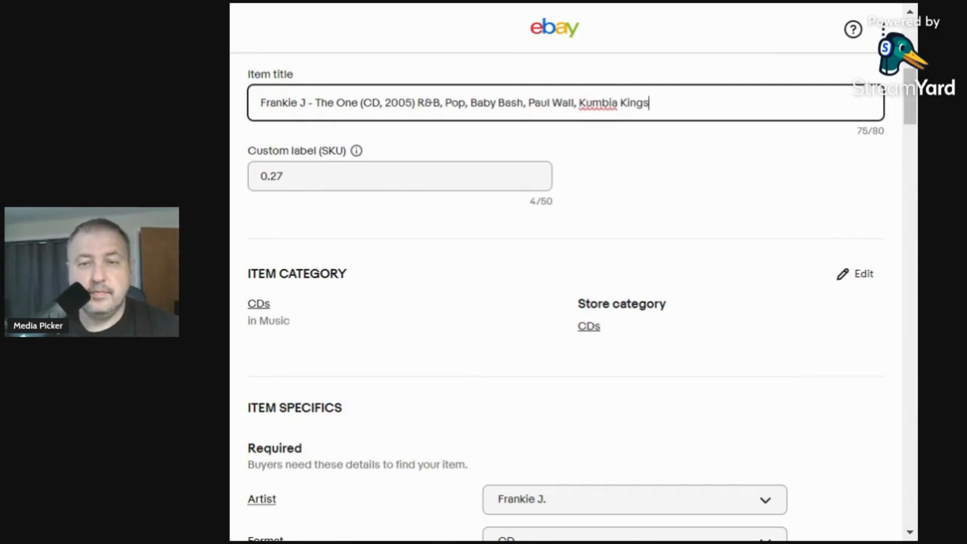
left_click(667, 152)
scroll(655, 171, "down", 20)
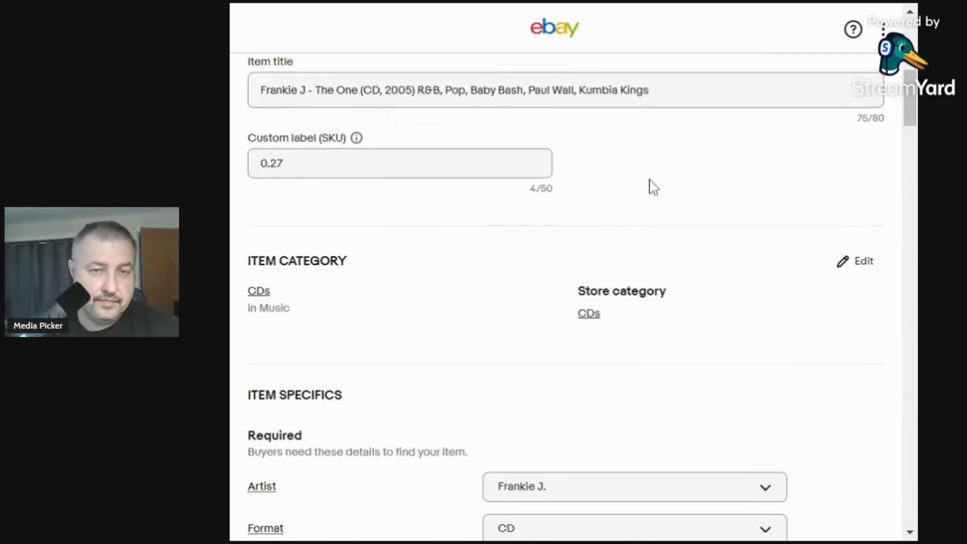
scroll(650, 170, "down", 9)
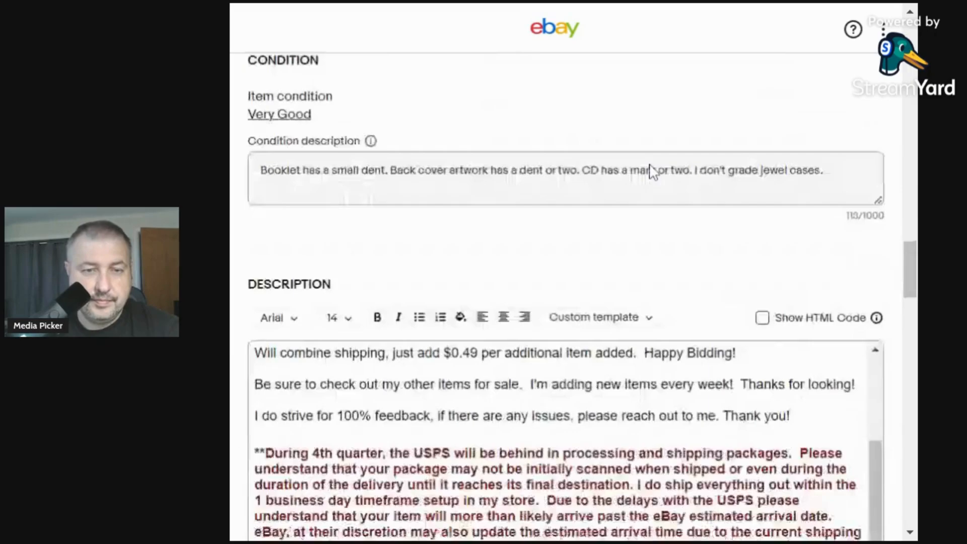
scroll(395, 229, "up", 12)
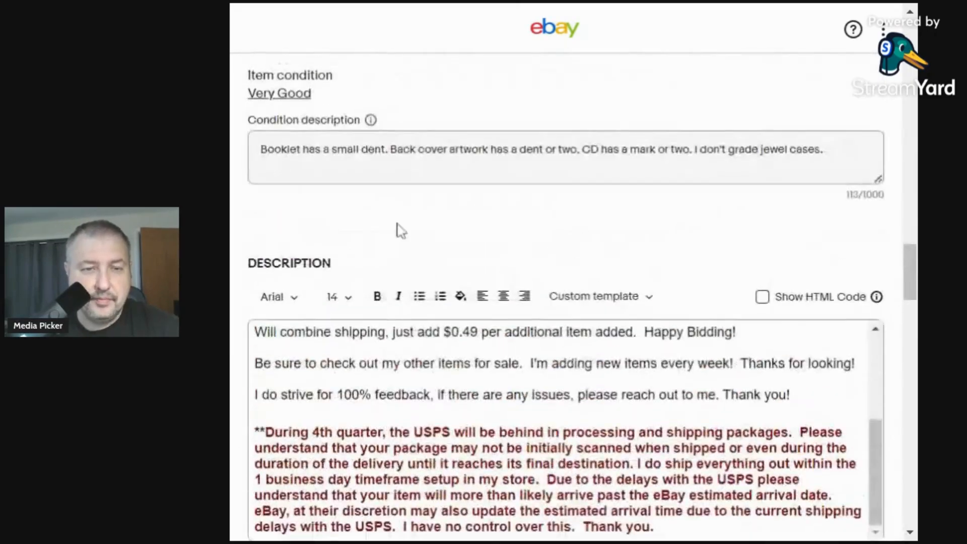
scroll(442, 301, "down", 12)
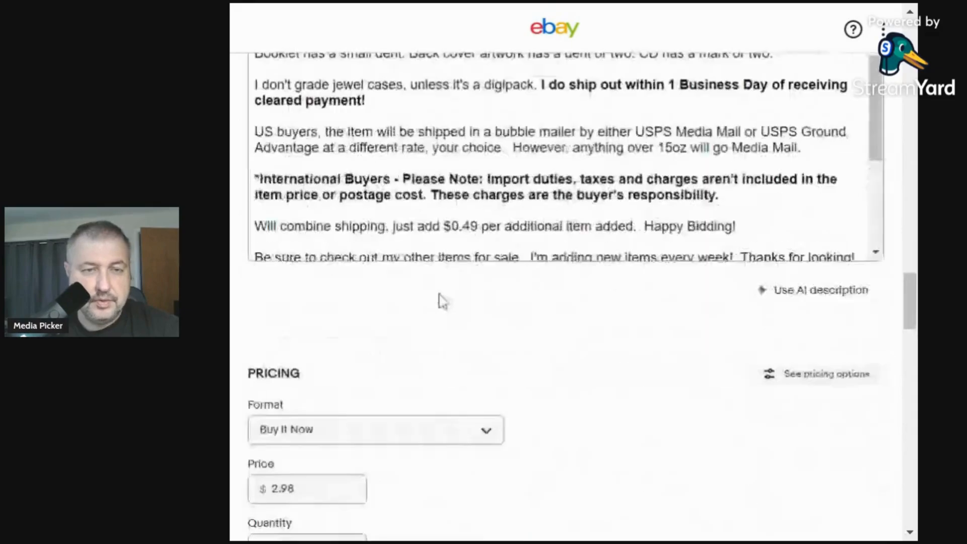
Turn on the general campaign promotion and set its listing ad rate to 4%
scroll(409, 262, "down", 15)
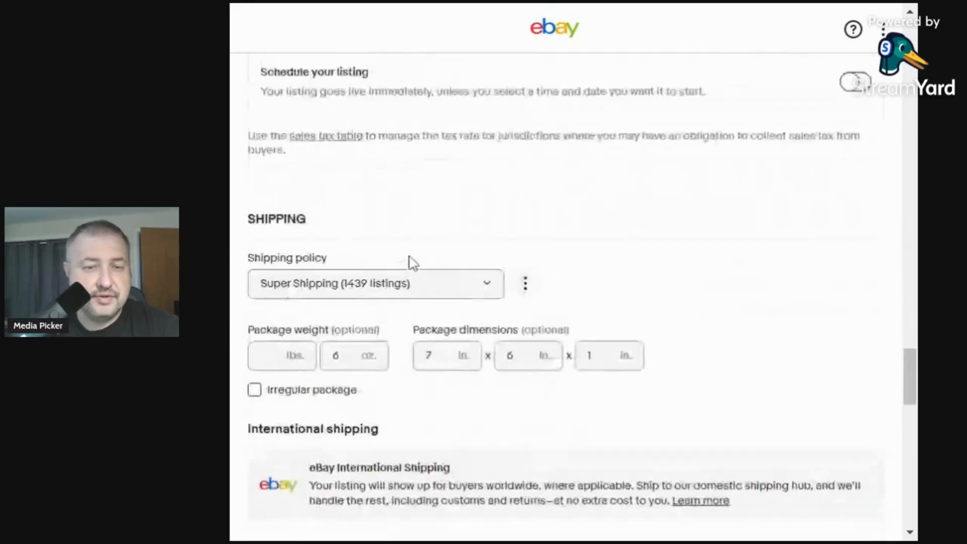
scroll(555, 272, "down", 3)
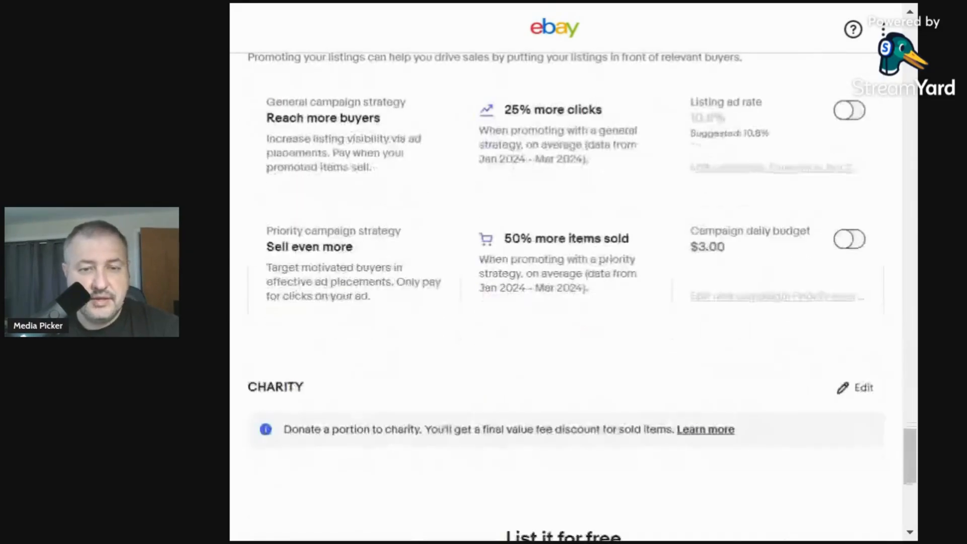
left_click(850, 110)
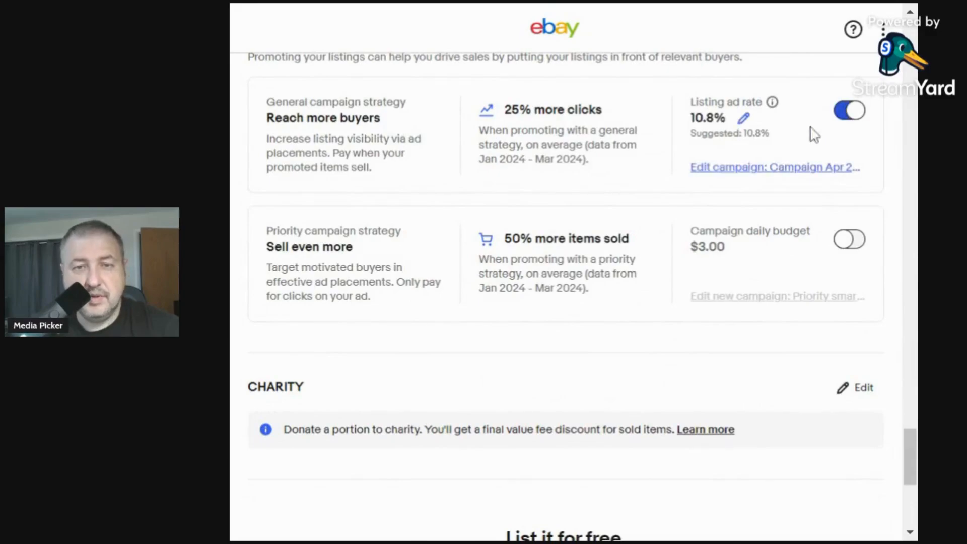
left_click(745, 119)
key("BackSpace")
key("BackSpace")
key("BackSpace")
key("BackSpace")
type("45")
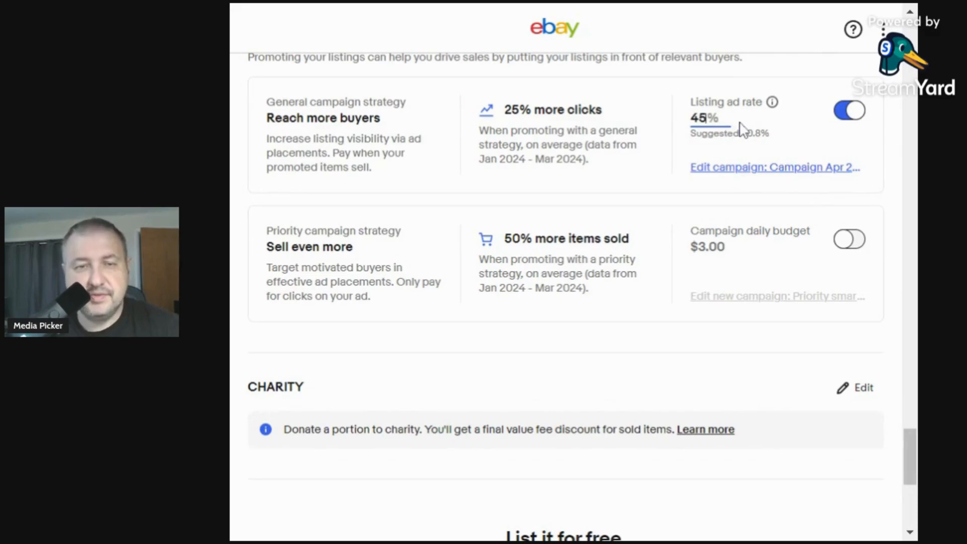
key("BackSpace")
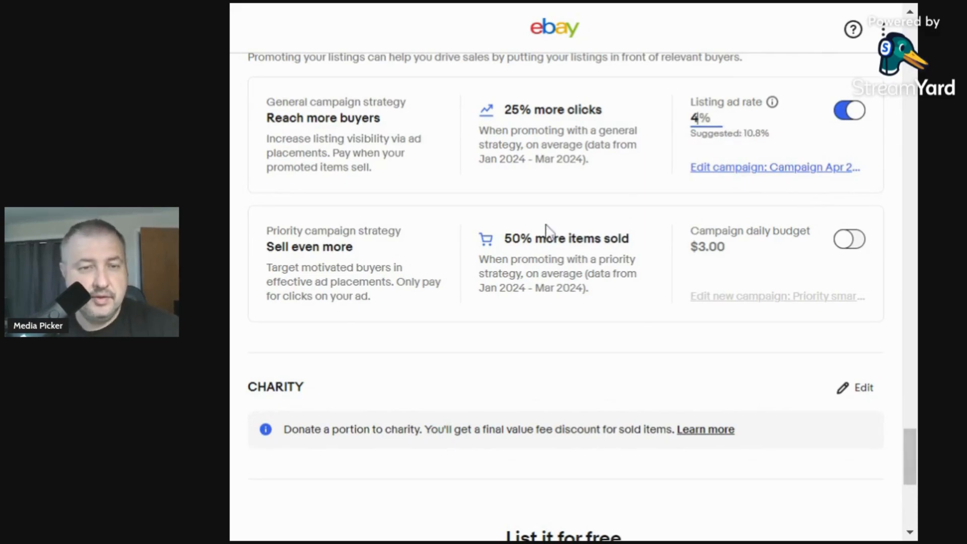
left_click(550, 205)
Save the Frankie J CD listing for later as a draft
scroll(548, 207, "down", 3)
left_click(510, 210)
scroll(579, 289, "down", 5)
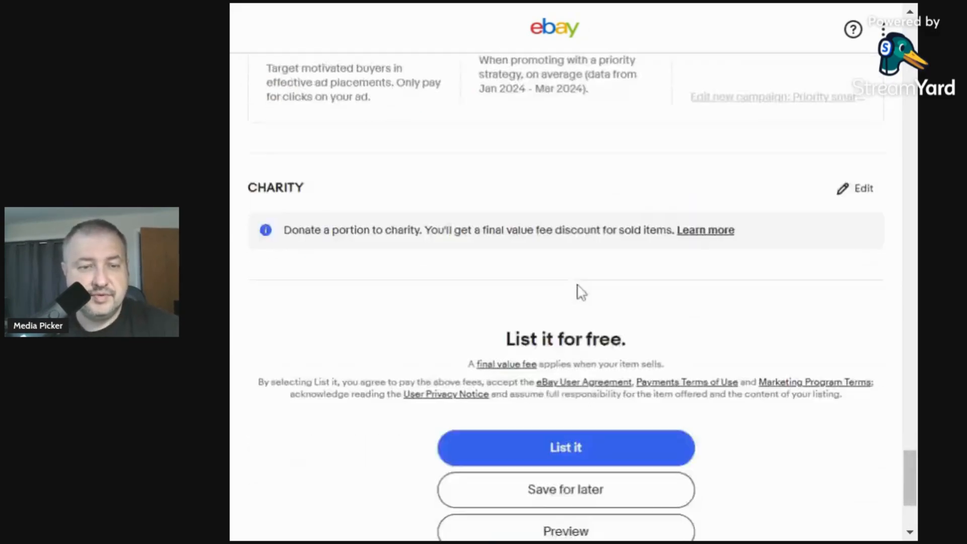
left_click(586, 303)
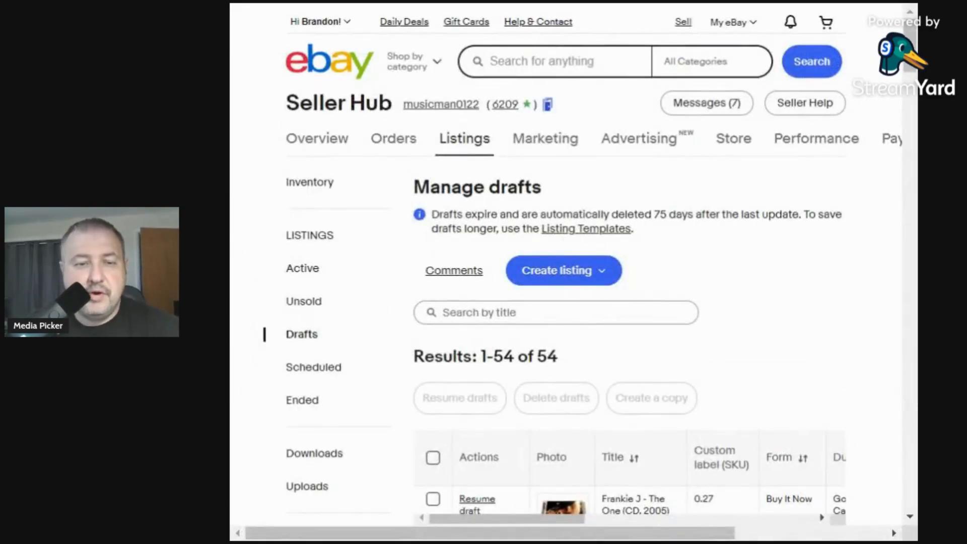
Check the saved drafts' update, creation and expiration dates and start a new listing from the CD Listing template
left_click_drag(579, 522, 828, 517)
scroll(798, 342, "down", 1)
scroll(798, 343, "down", 3)
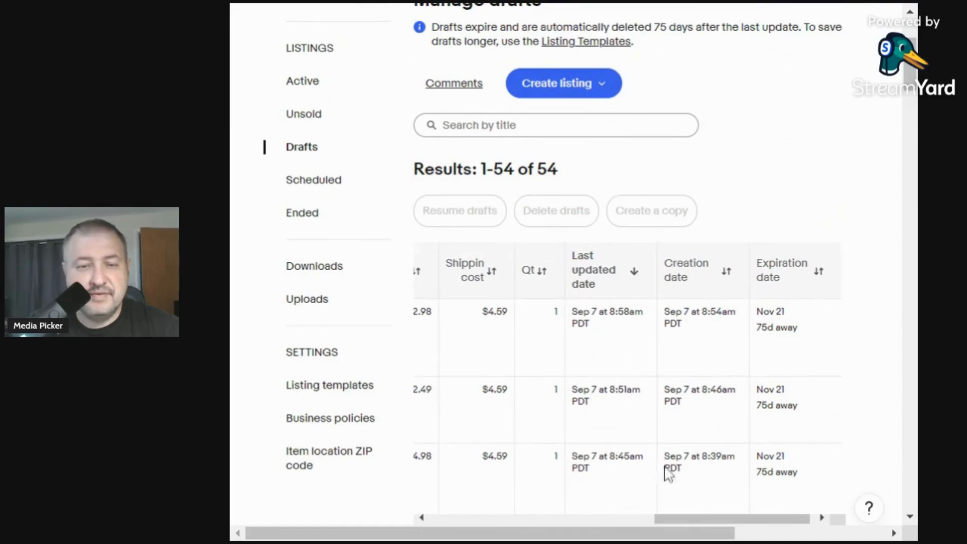
left_click_drag(689, 519, 233, 504)
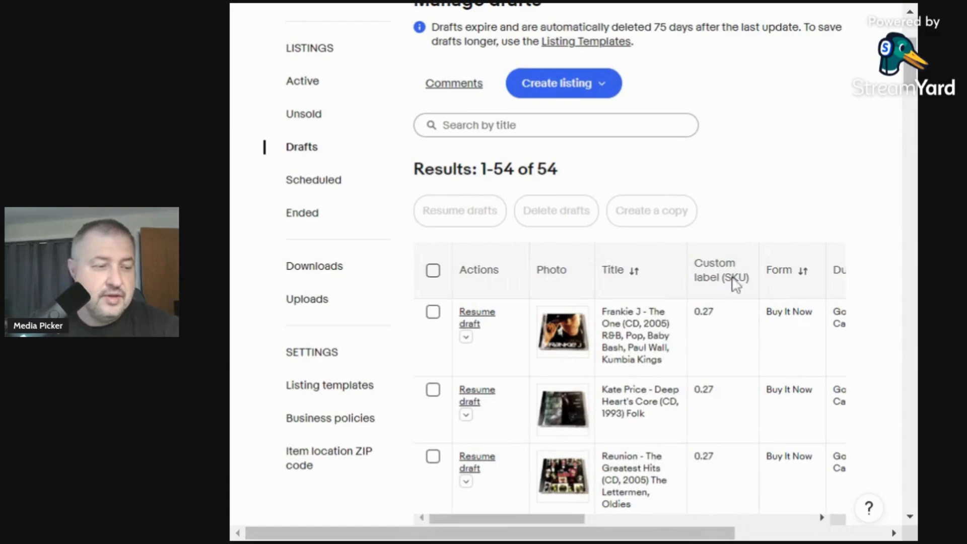
scroll(778, 103, "up", 1)
scroll(781, 104, "up", 1)
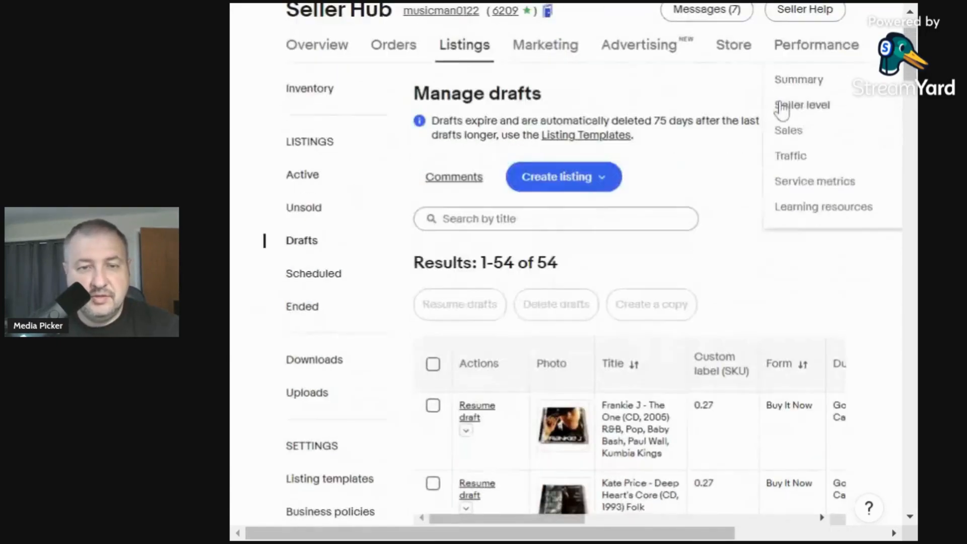
left_click(605, 177)
left_click(439, 215)
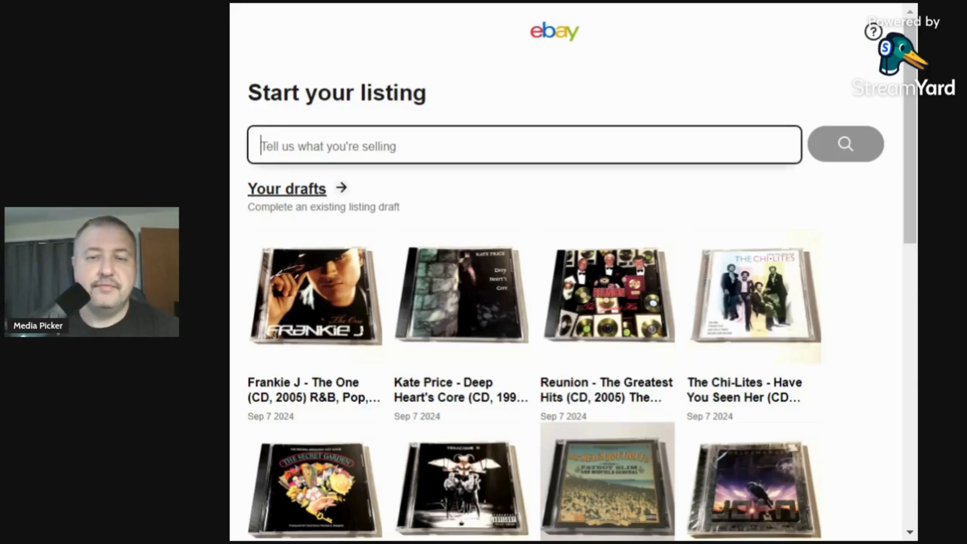
scroll(847, 247, "down", 9)
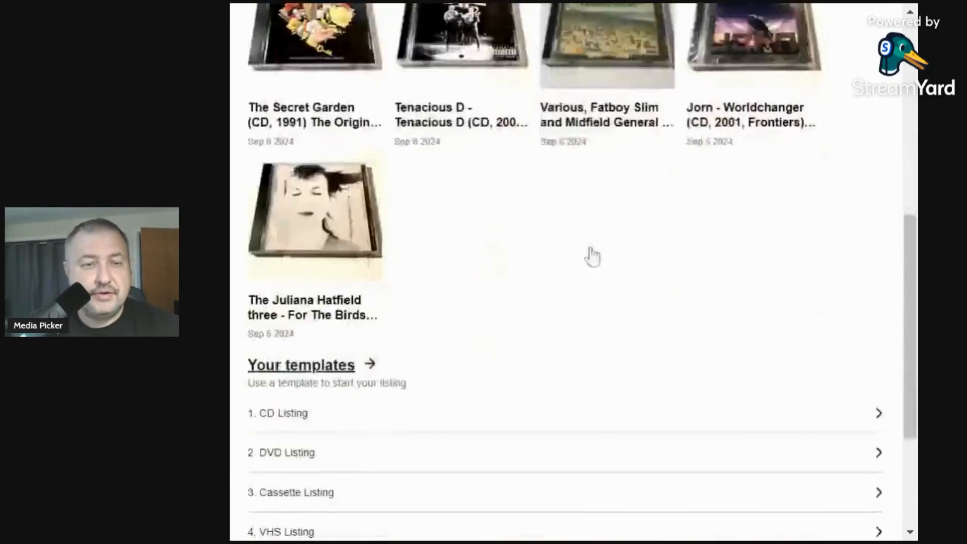
scroll(592, 256, "down", 4)
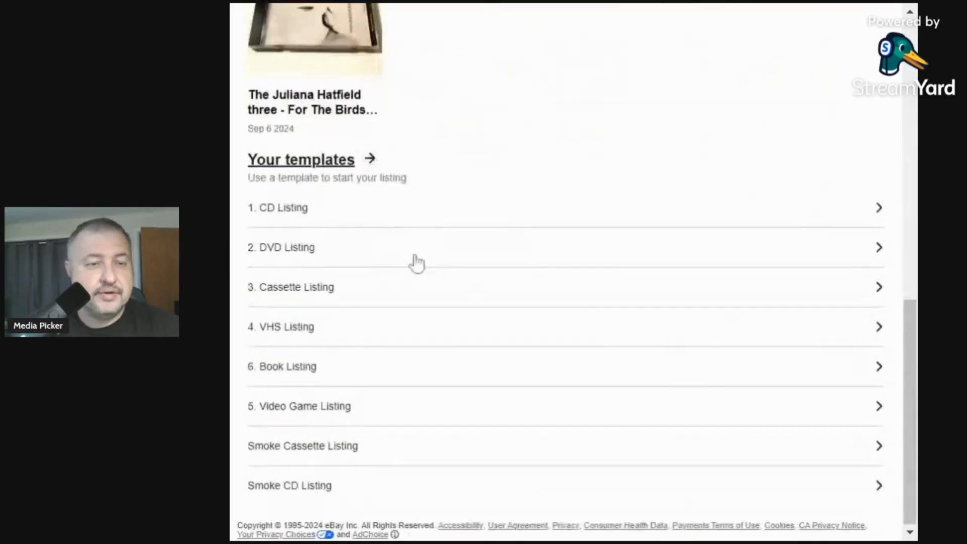
left_click(493, 262)
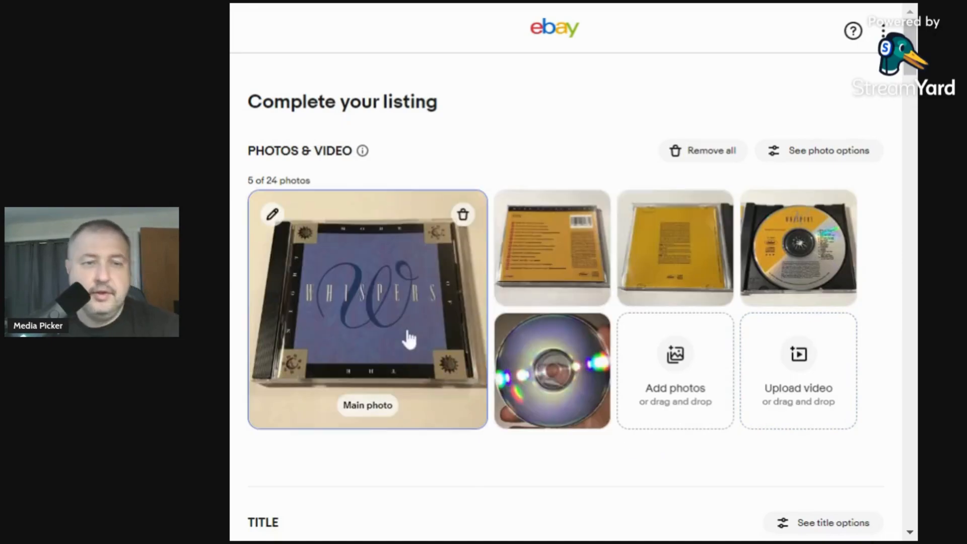
Set the main front cover photo's contrast to 24 and brightness to 22, and save the adjustment
left_click(389, 313)
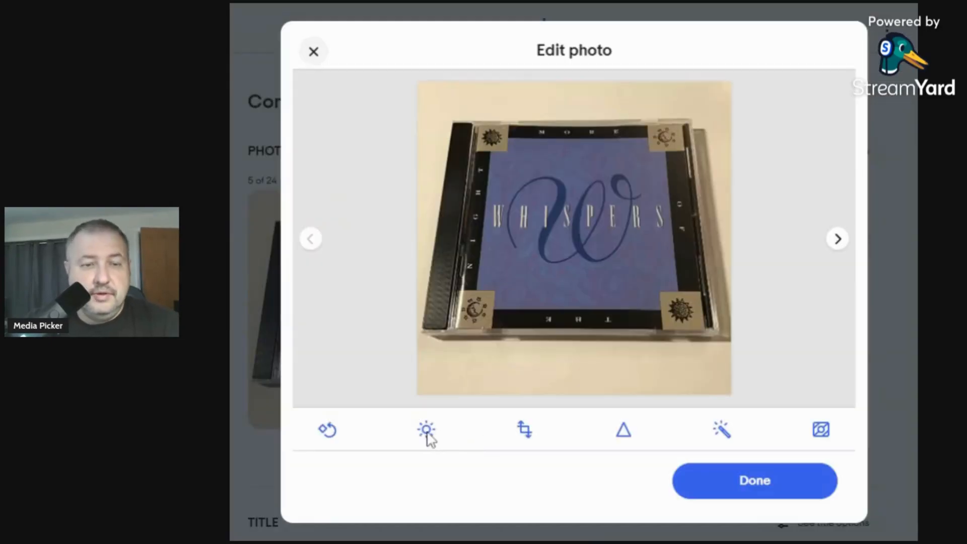
left_click(427, 432)
left_click(589, 380)
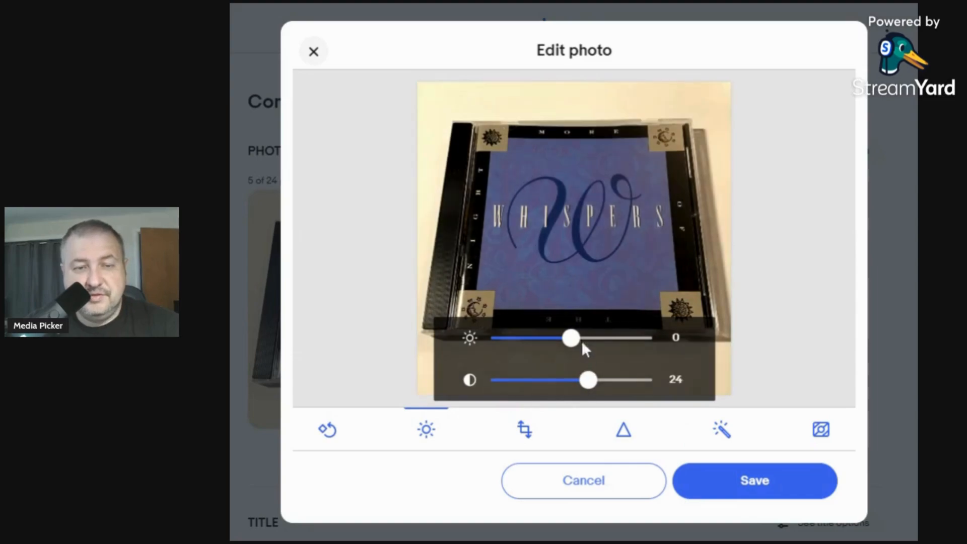
left_click(589, 337)
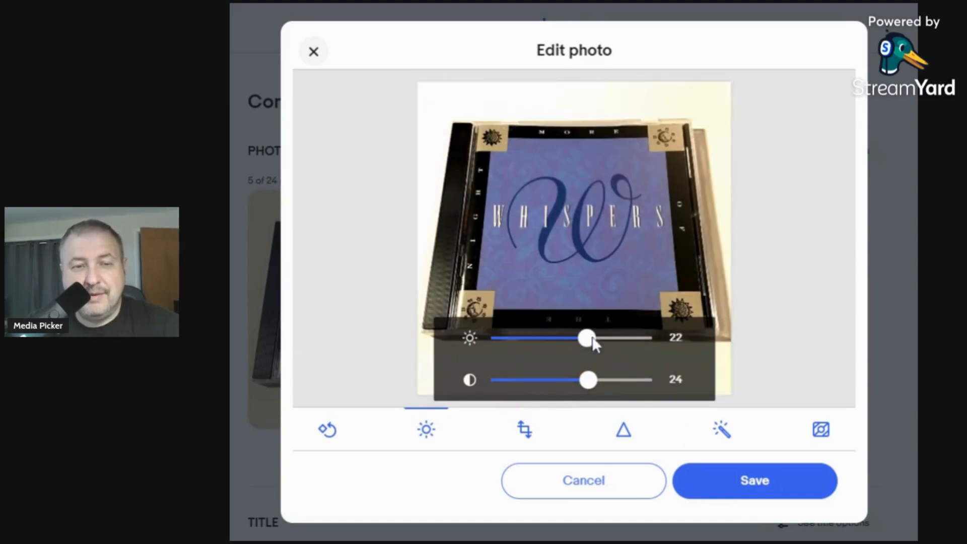
left_click(726, 480)
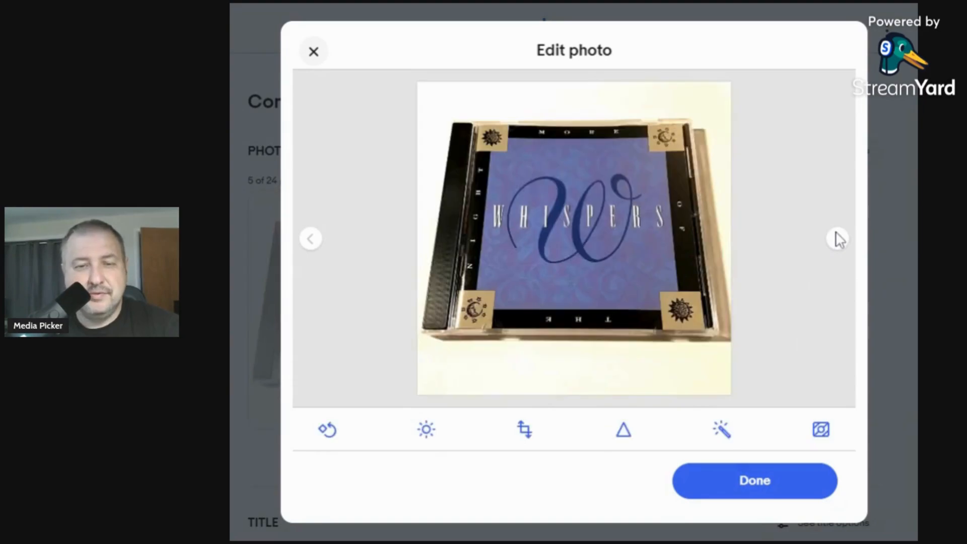
Set the back cover photo's contrast to 24, raise its brightness, and save the adjustment
left_click(838, 237)
left_click(428, 429)
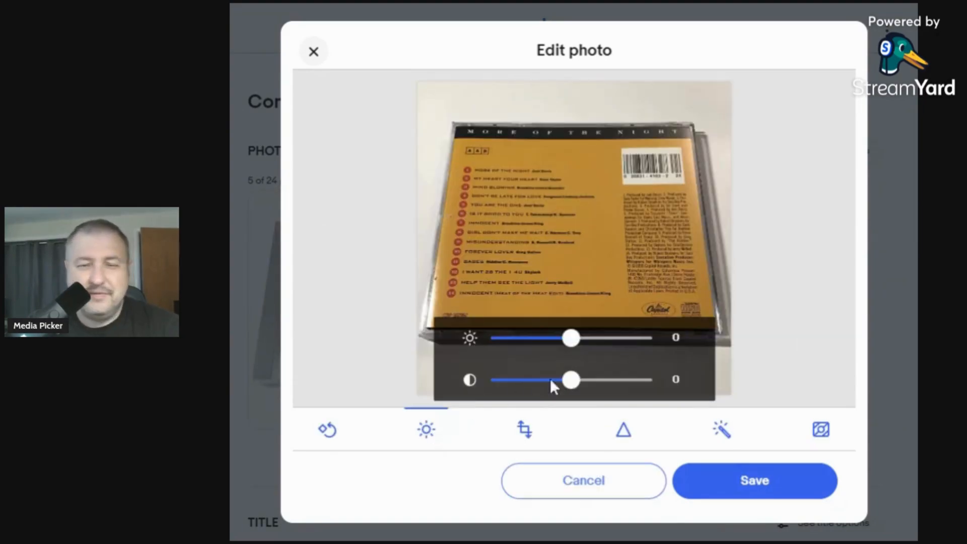
left_click(589, 380)
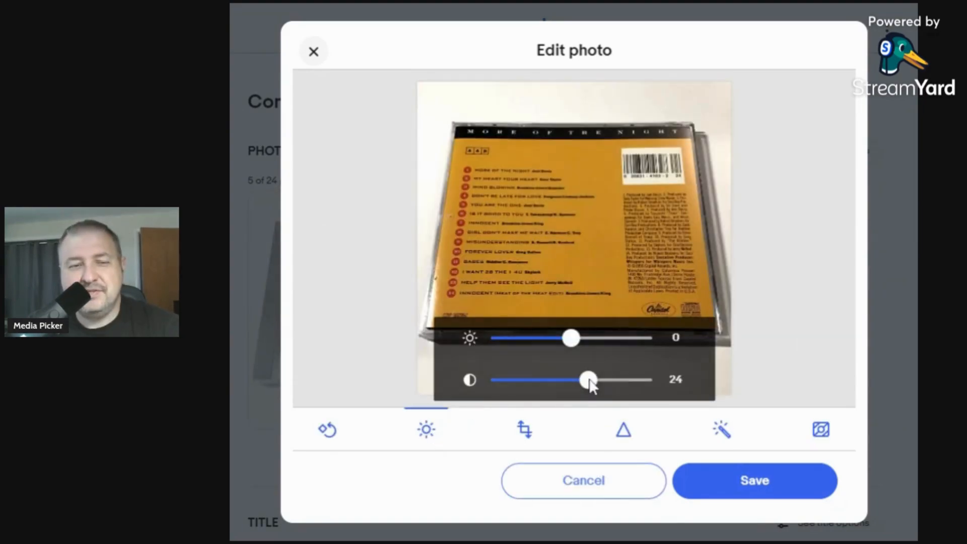
left_click(587, 337)
left_click(716, 479)
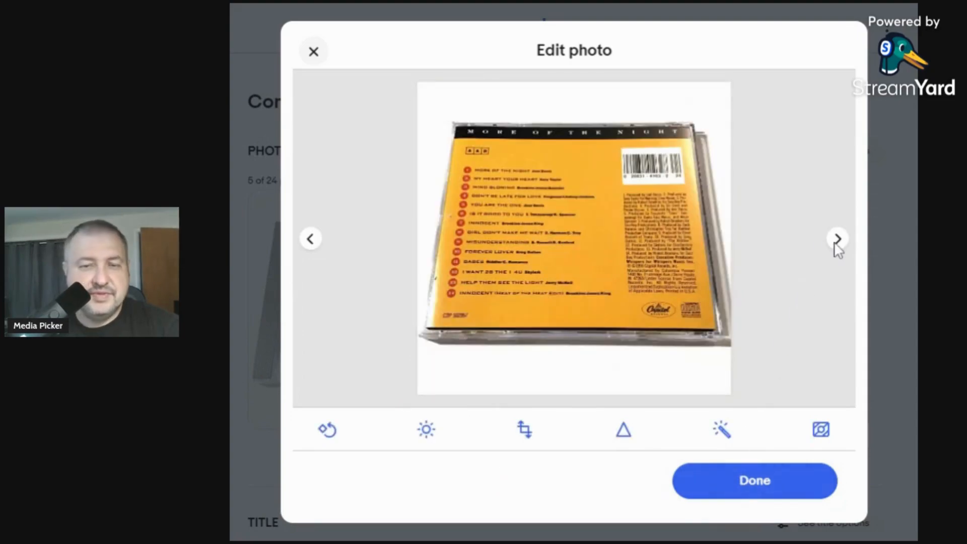
Set the contrast of the yellow booklet photo to 22, raise its brightness, and save the adjustment
left_click(839, 242)
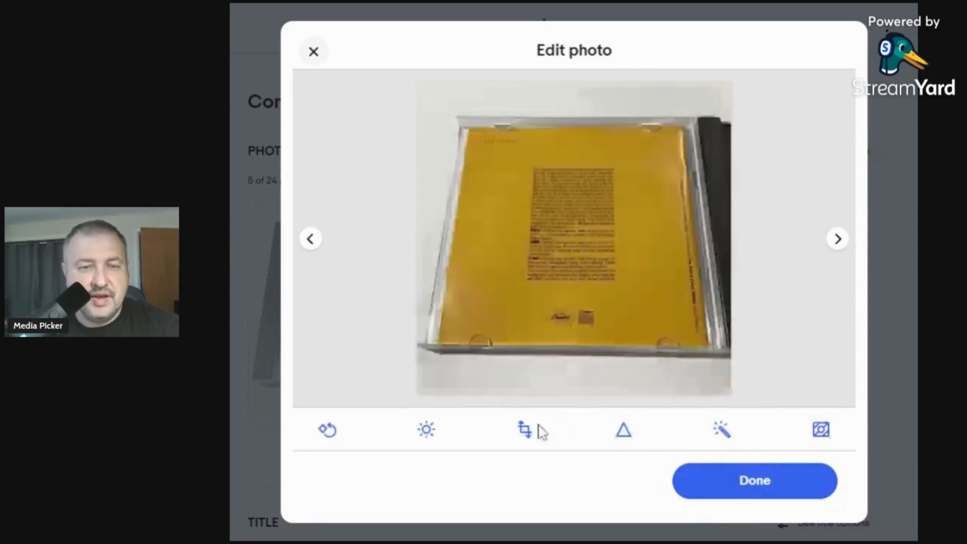
left_click(428, 435)
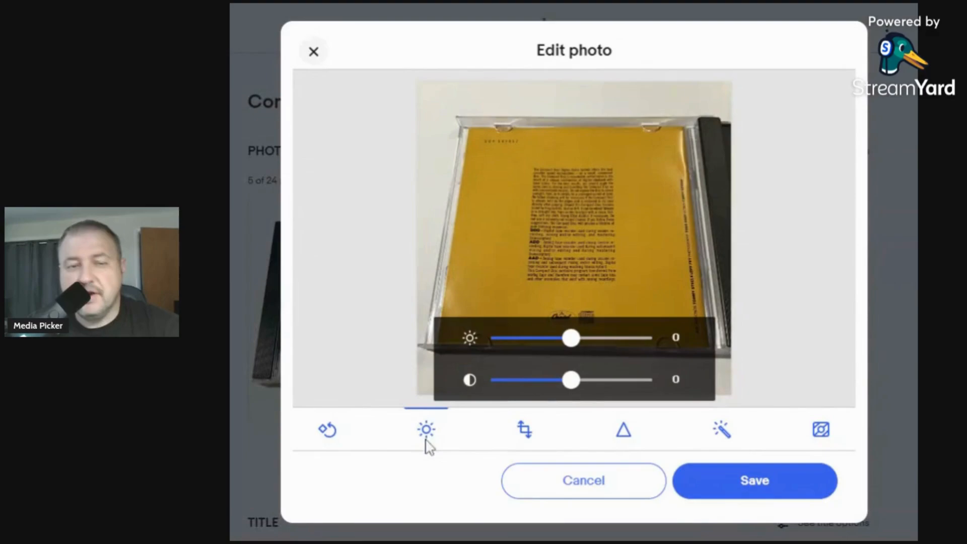
left_click(589, 381)
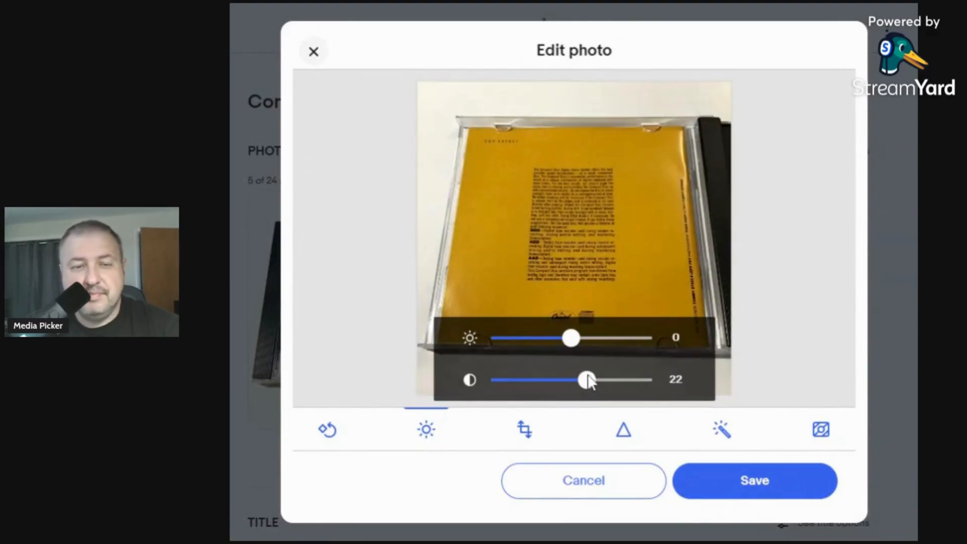
left_click(588, 338)
left_click(721, 474)
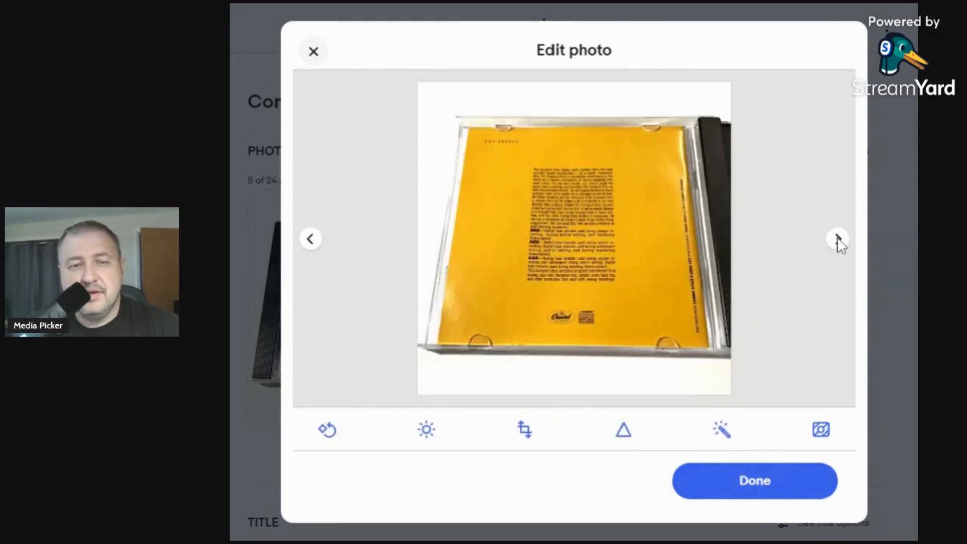
Set the contrast and brightness of the CD label photo to 22, save it, and finish photo editing
left_click(838, 239)
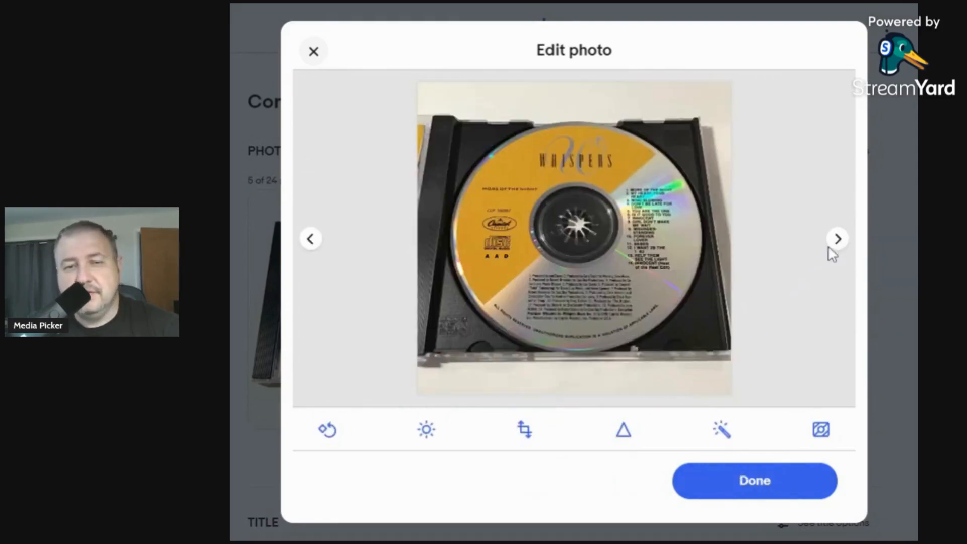
left_click(426, 429)
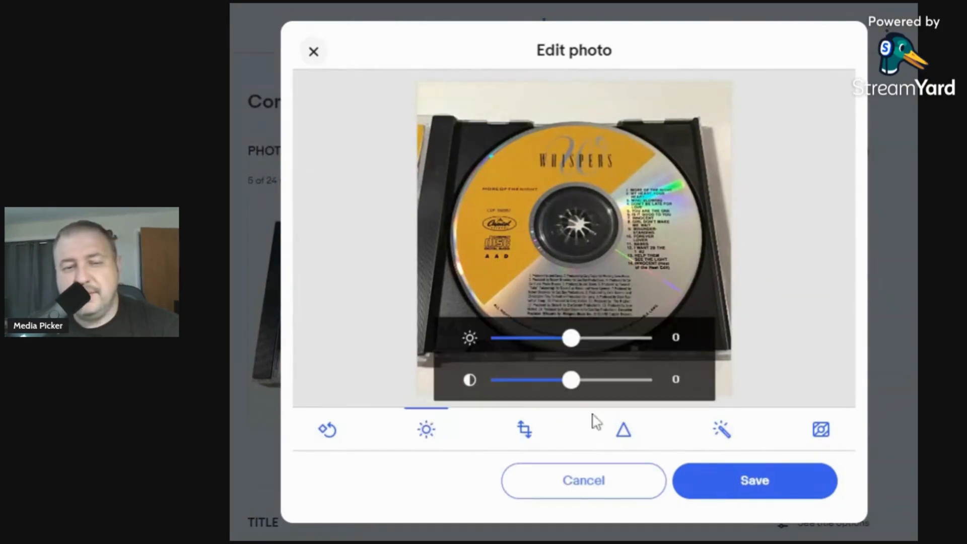
left_click(587, 380)
left_click(587, 336)
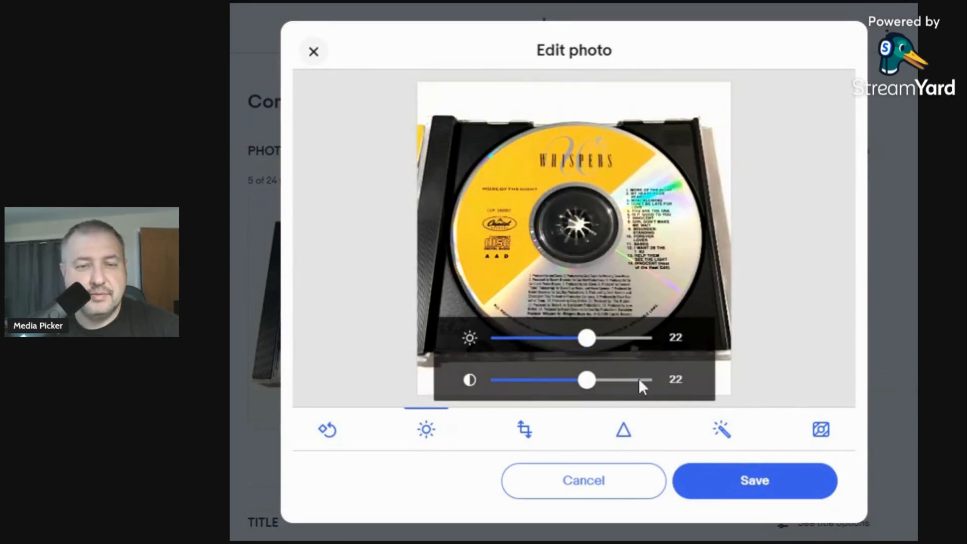
left_click(705, 476)
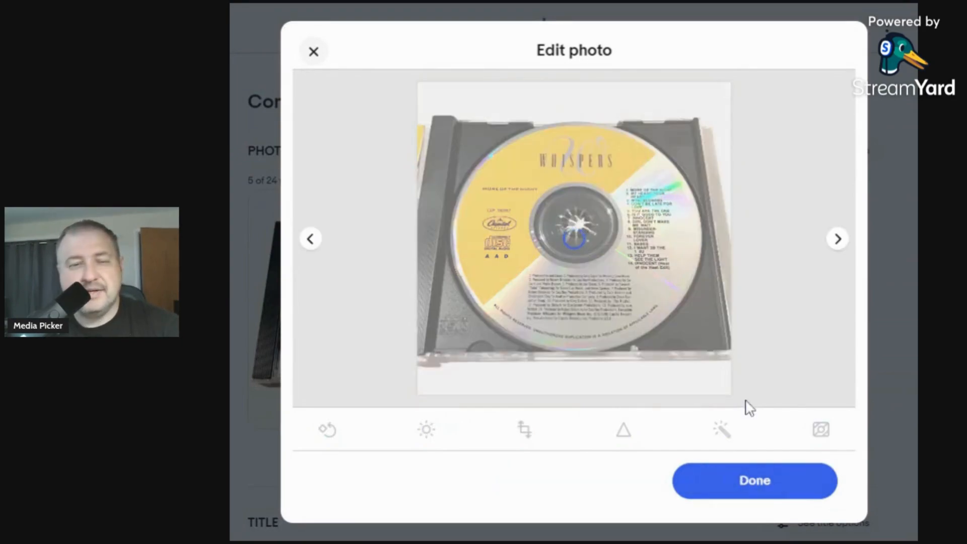
left_click(839, 240)
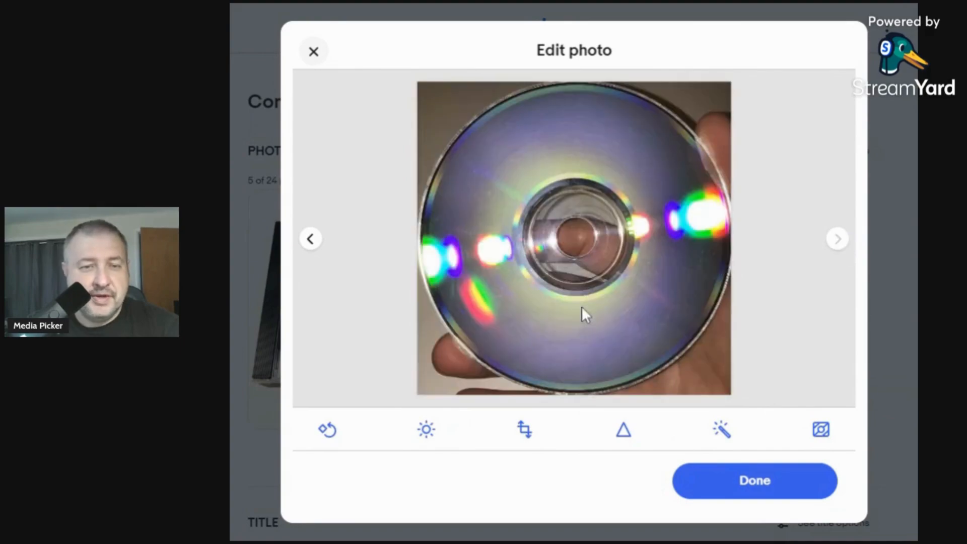
left_click(758, 479)
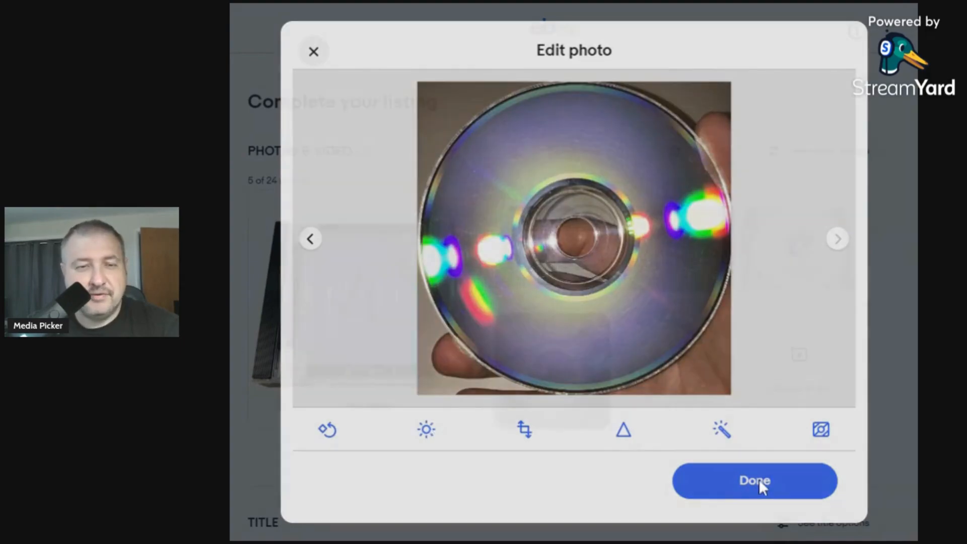
Enter the item title "Whispers - More Of The Night (CD, 1990) R&B Soul"
scroll(405, 446, "down", 3)
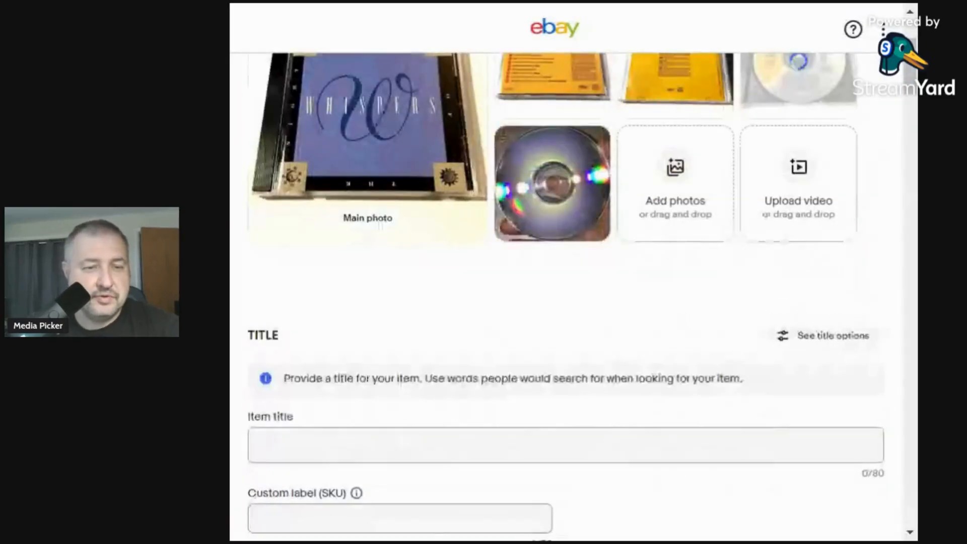
left_click(404, 446)
type("Whis")
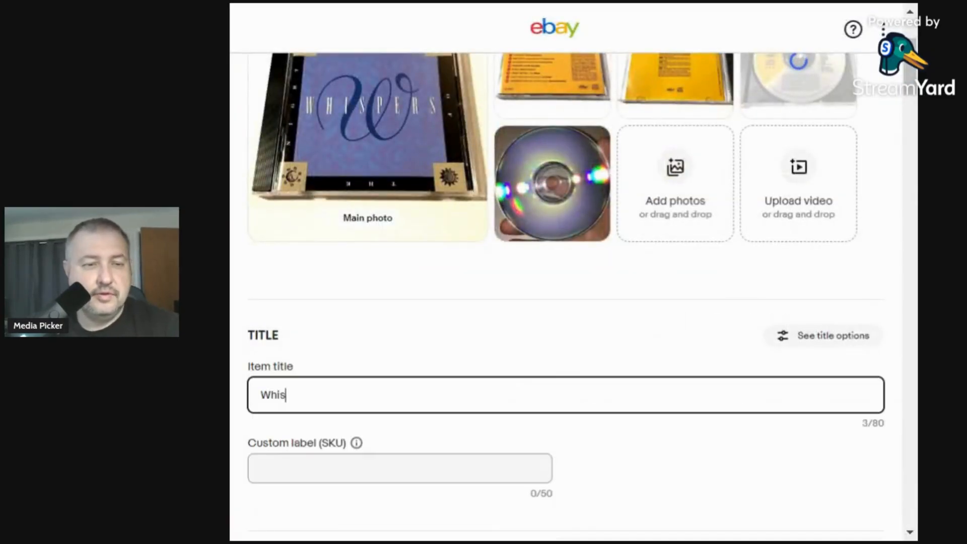
type("pers -")
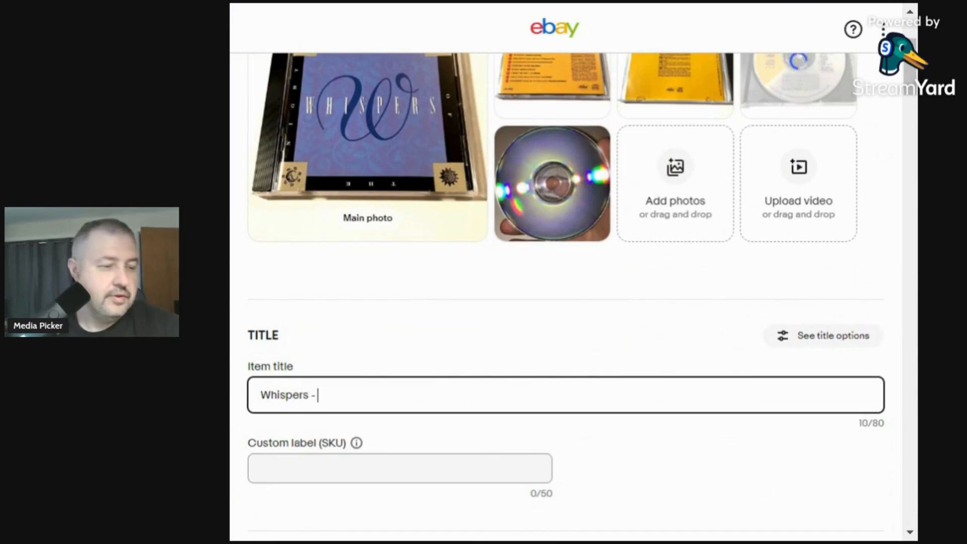
type(" Mor")
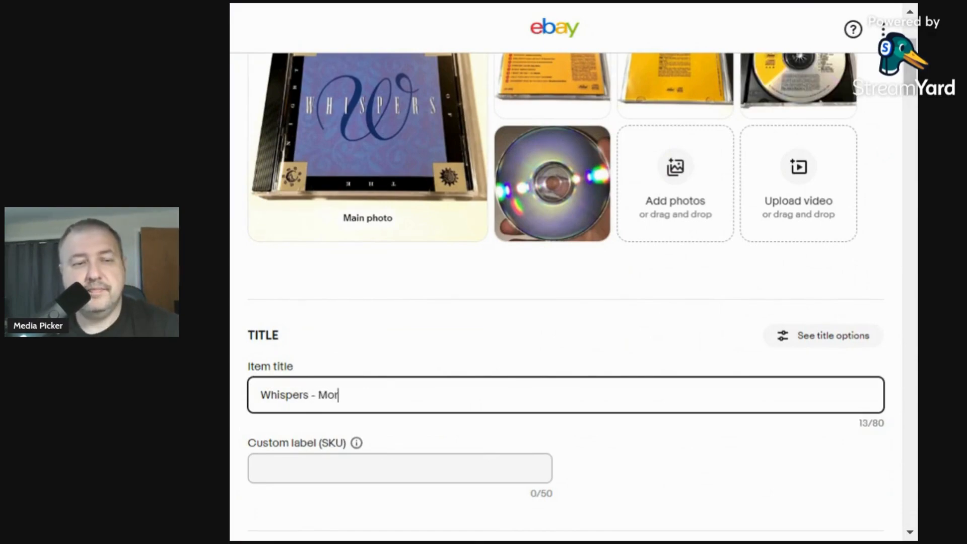
type("e Of The Night")
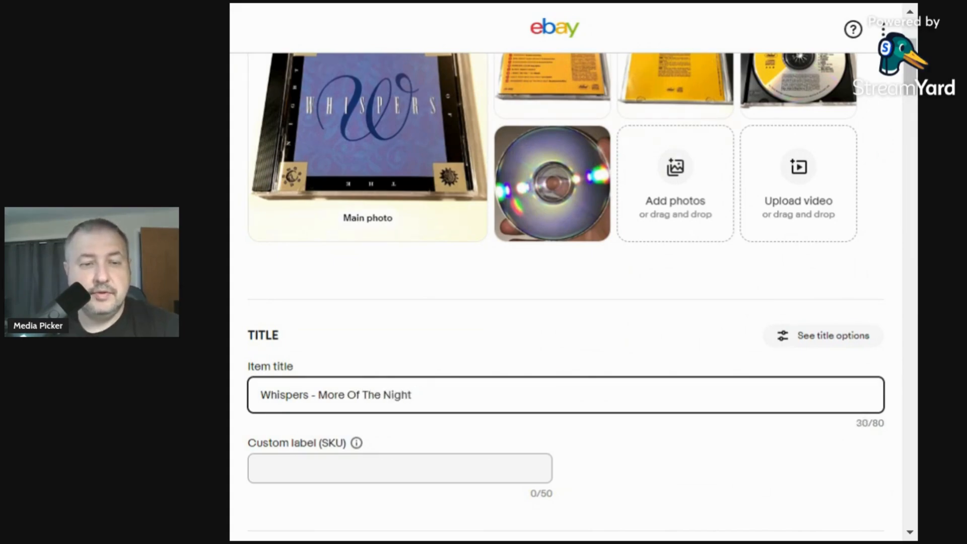
type("D,")
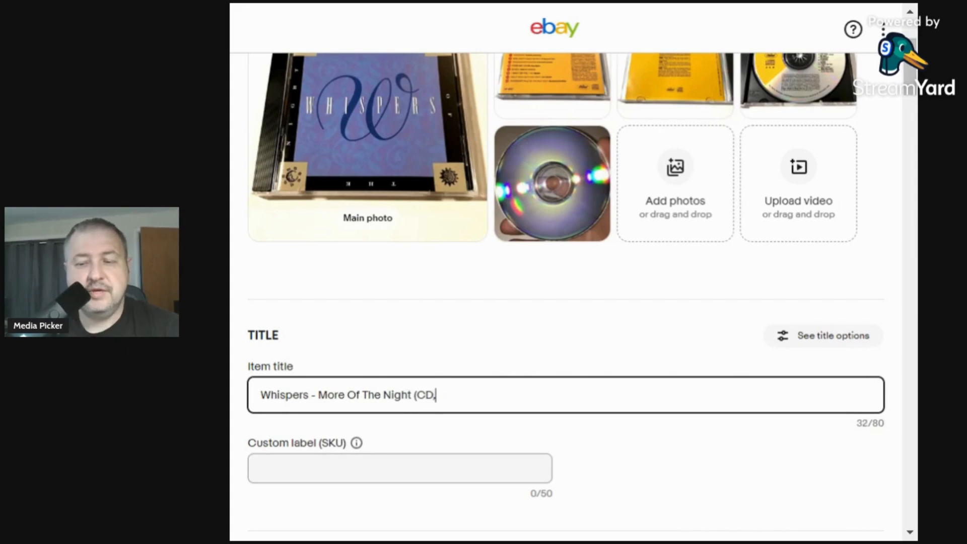
type(" 1990)")
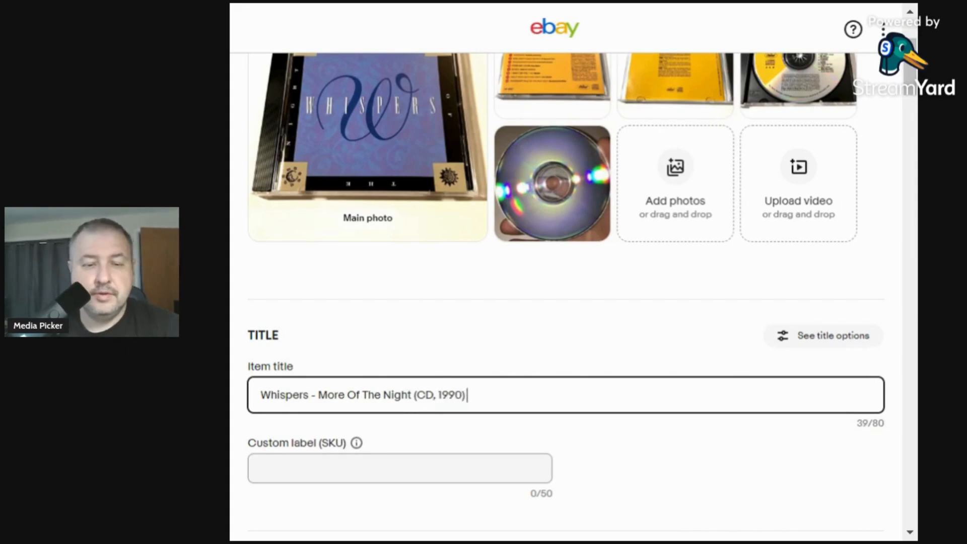
type(" R&B")
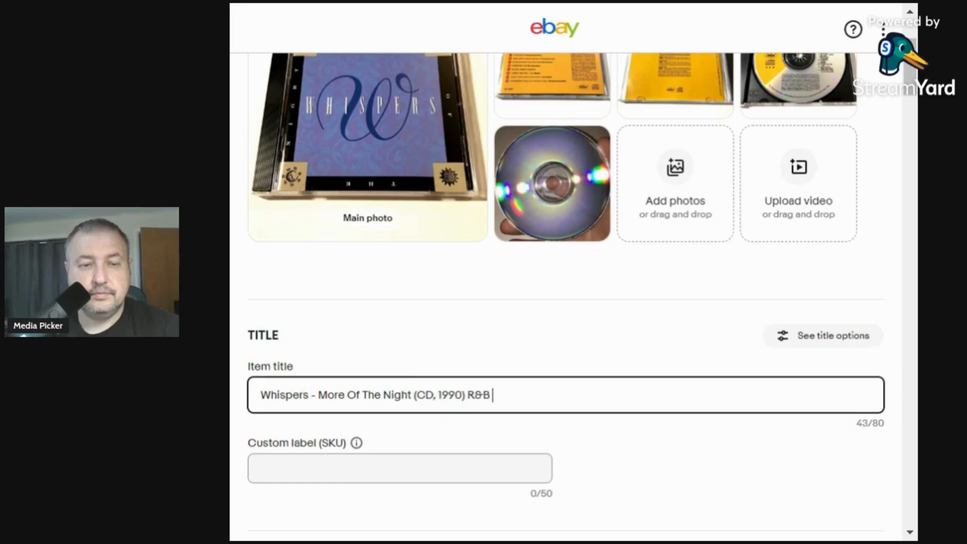
type(" Soul")
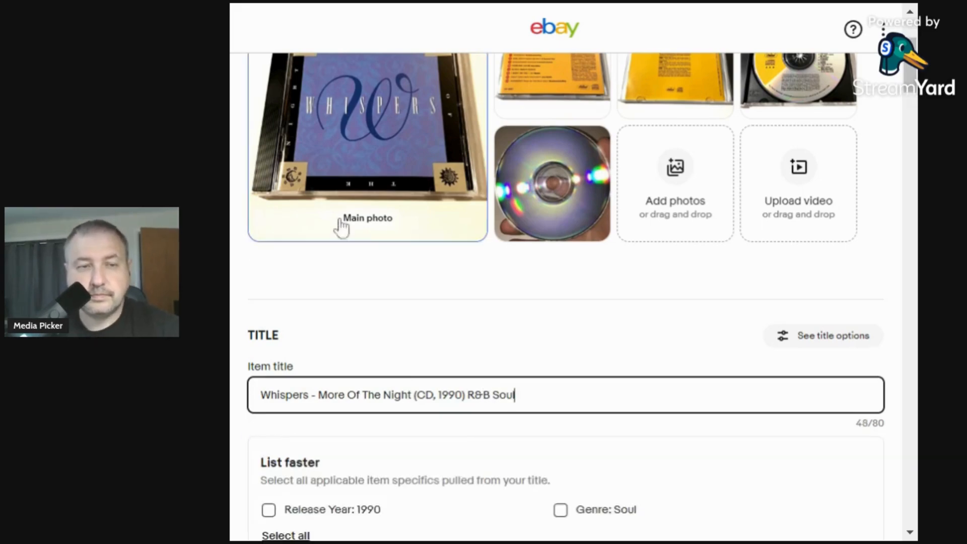
Apply the suggested item specific Release Year: 1990 from the title, leaving Genre: Soul unselected
scroll(399, 304, "down", 2)
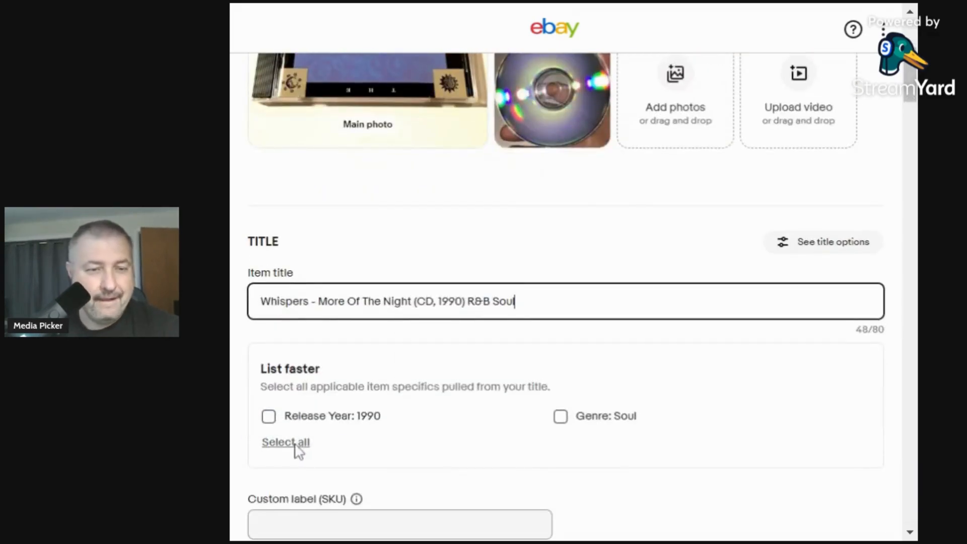
left_click(298, 445)
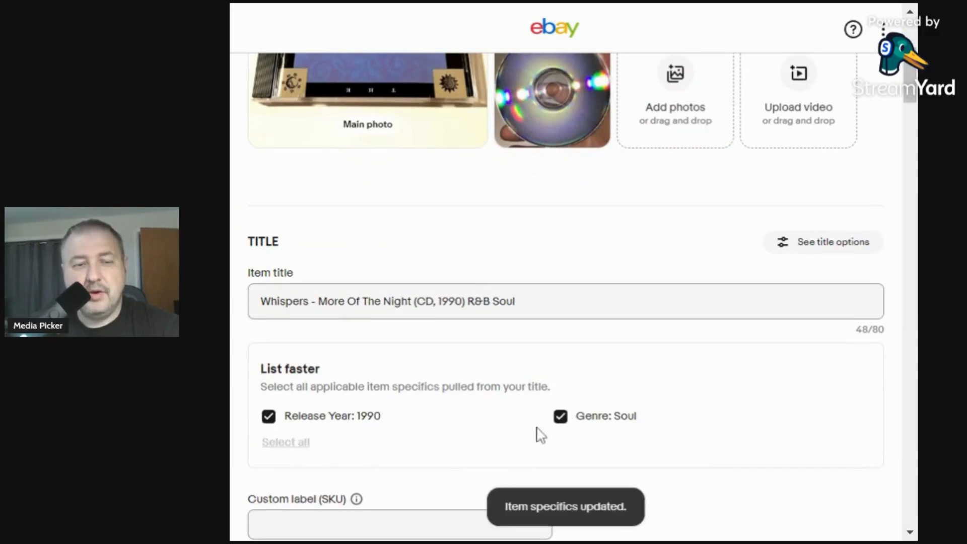
left_click(560, 417)
Set the listing's custom label (SKU) to 0.27
scroll(372, 470, "down", 4)
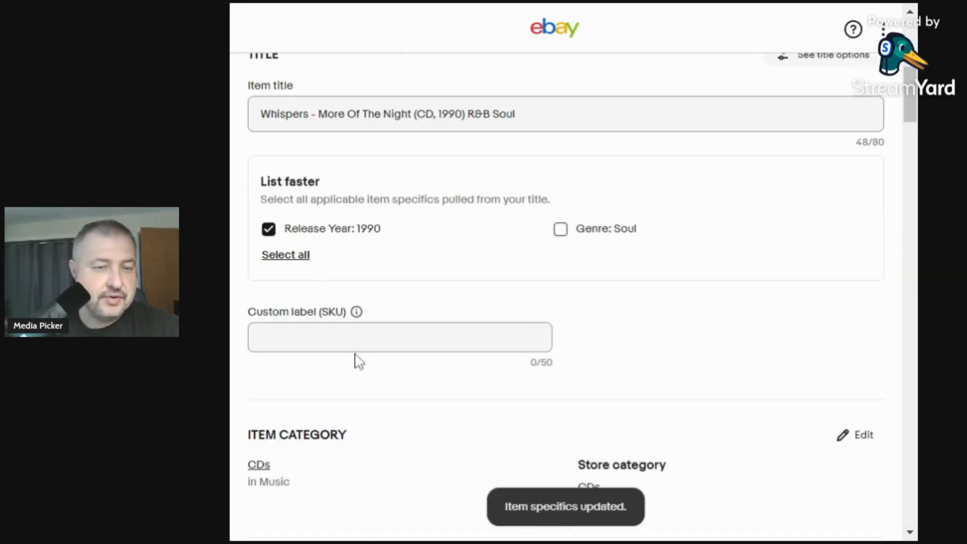
left_click(359, 343)
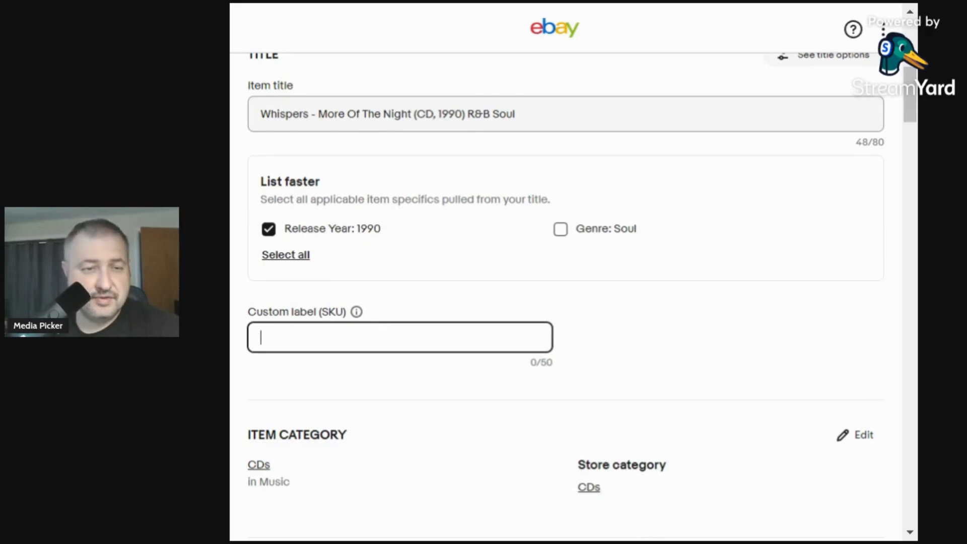
type("0.27")
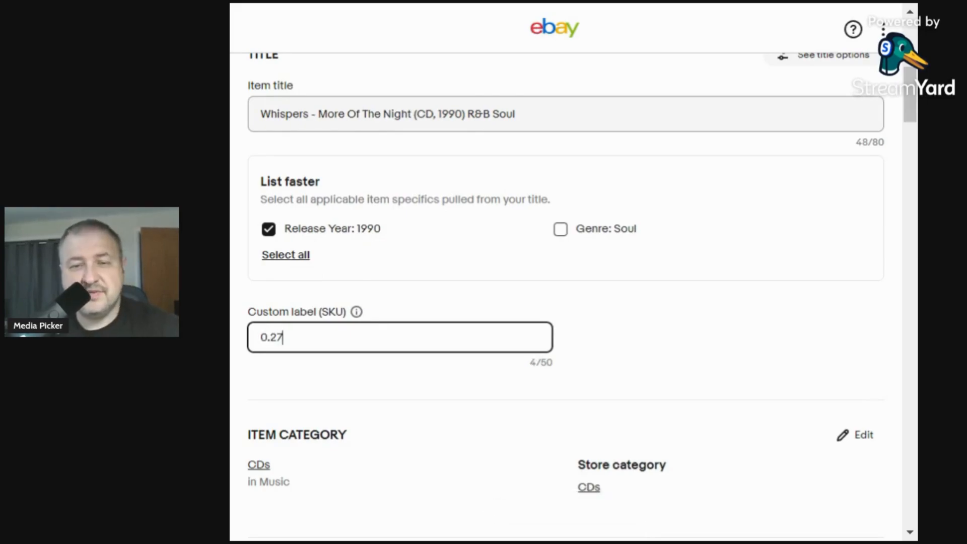
scroll(376, 331, "down", 5)
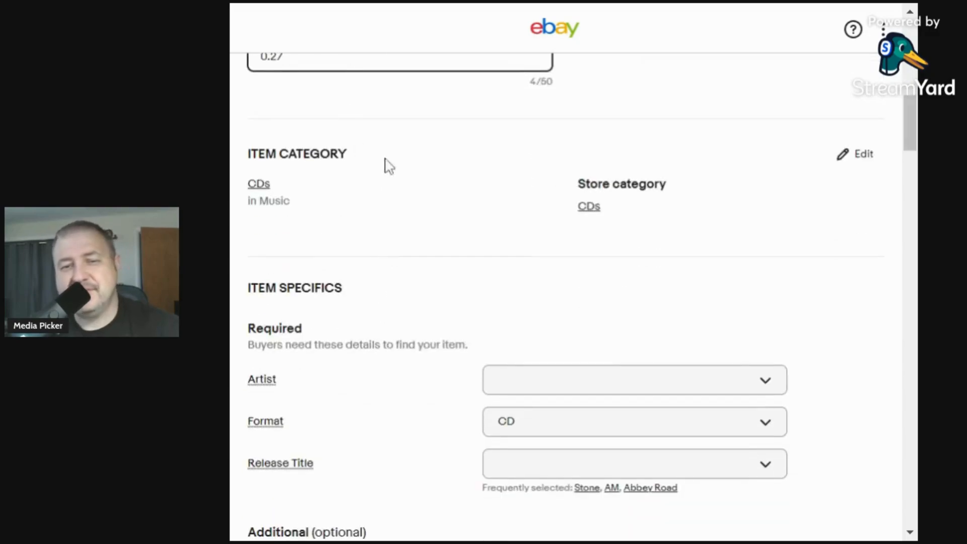
scroll(388, 166, "up", 3)
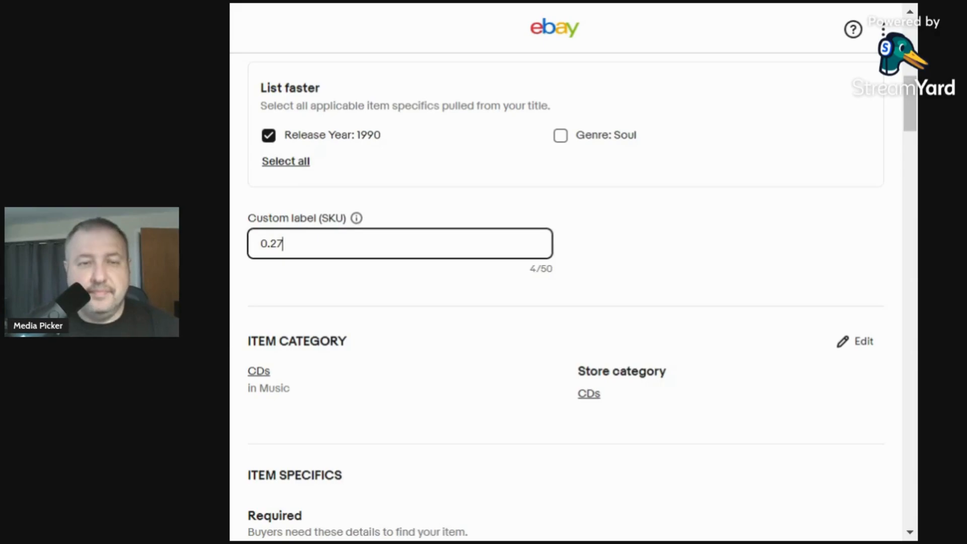
Add Whispers as a custom value for the required Artist item specific
scroll(367, 232, "down", 5)
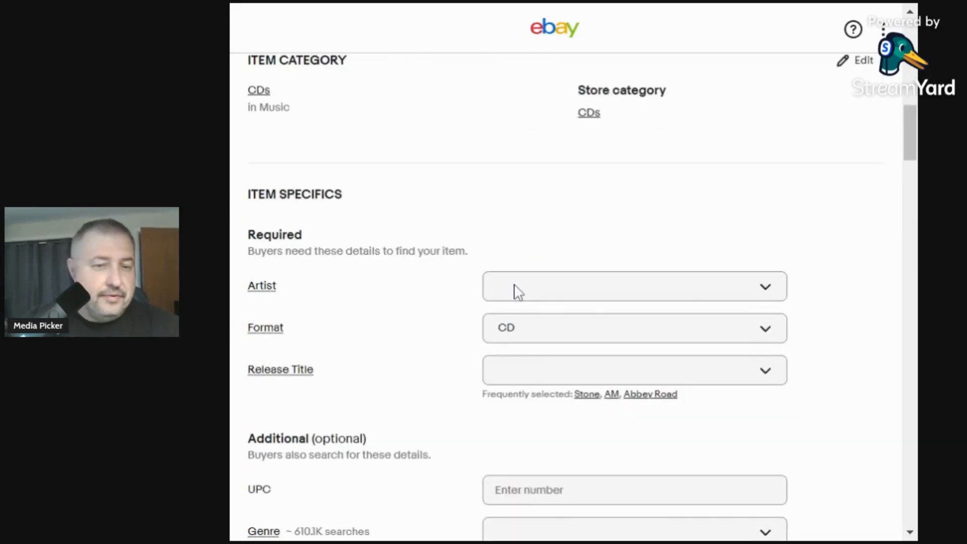
left_click(515, 291)
type("Whispers")
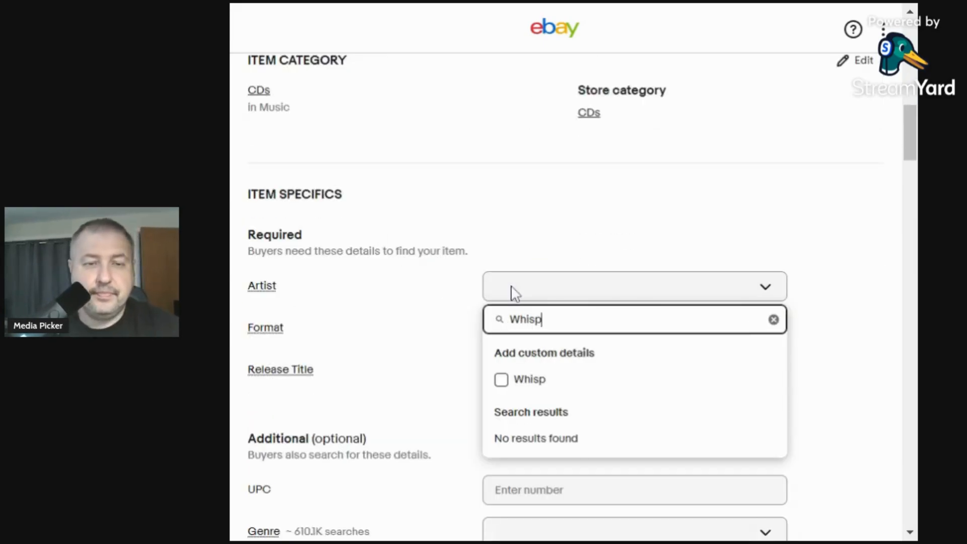
left_click(501, 384)
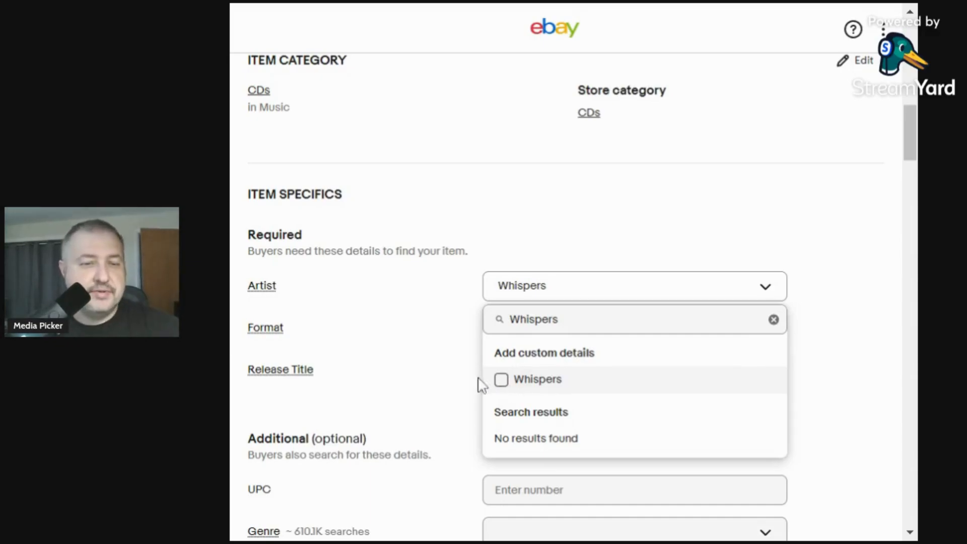
left_click(454, 367)
Add "More Of The Night" as a custom value for the Release Title item specific
left_click(499, 373)
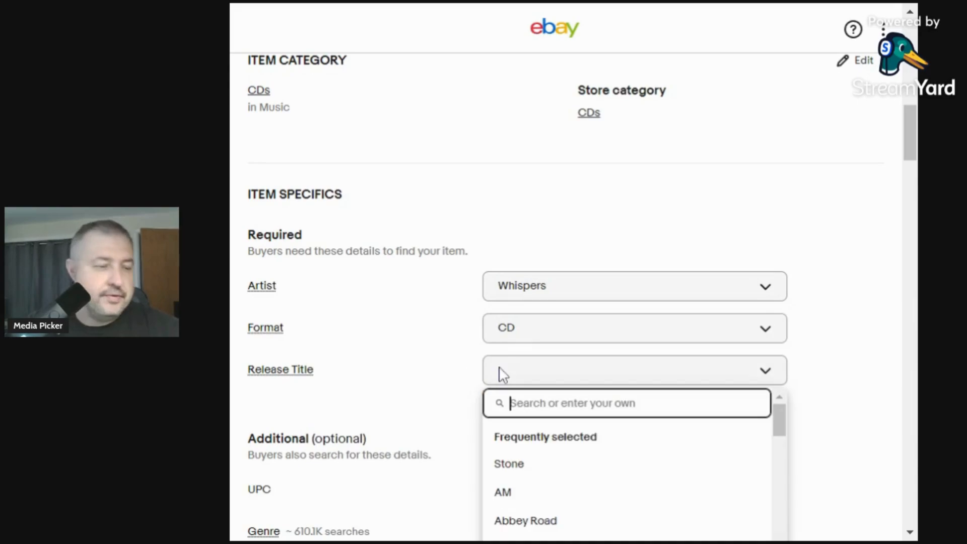
type("More")
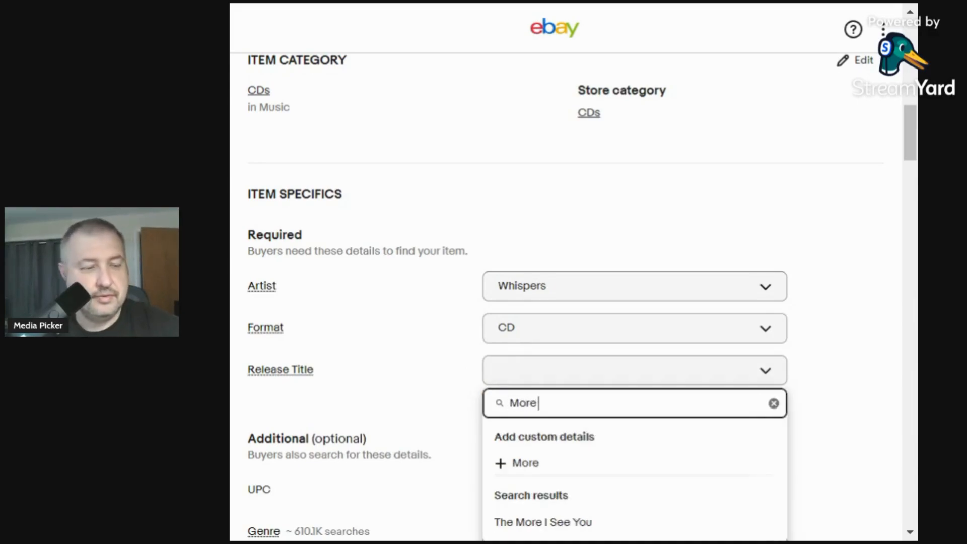
type(" Of The Nig")
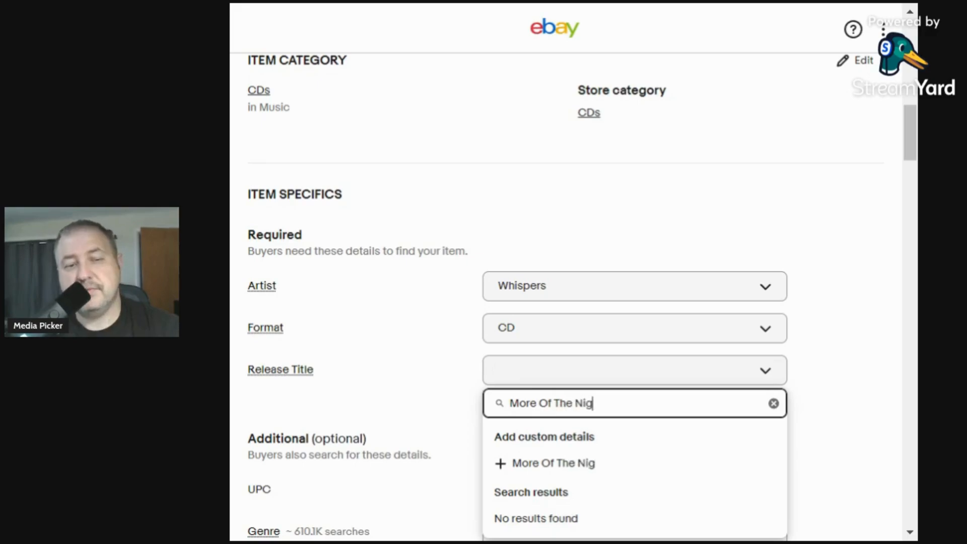
type("g")
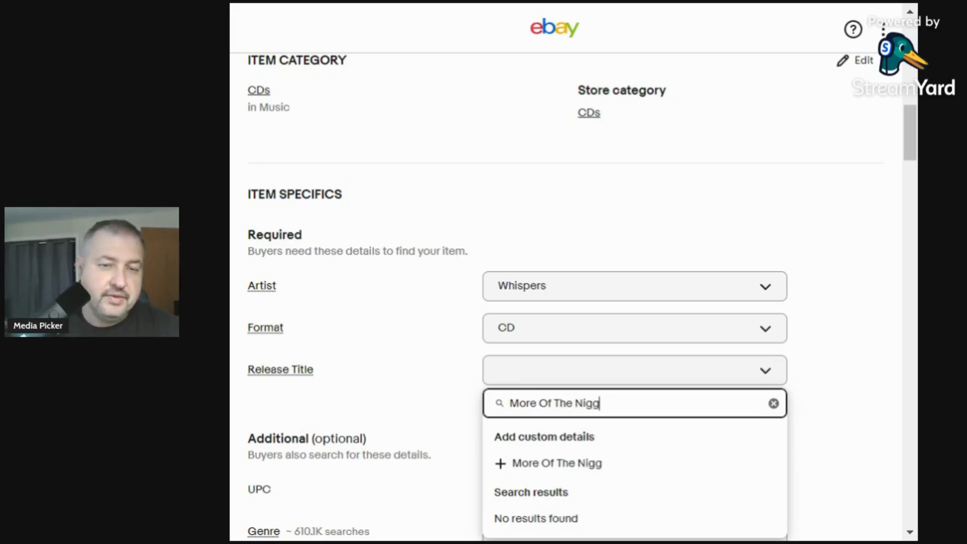
key("BackSpace")
type("t")
key("BackSpace")
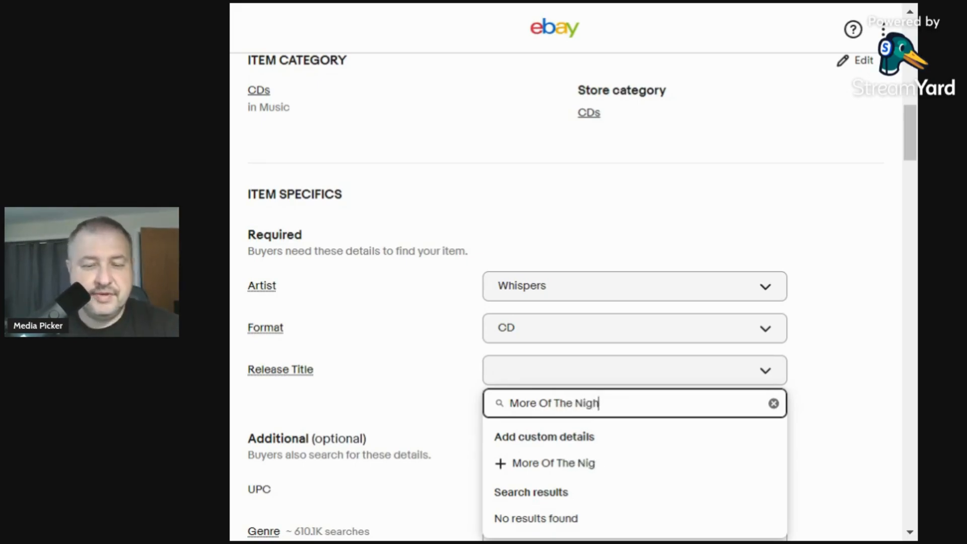
type("ht")
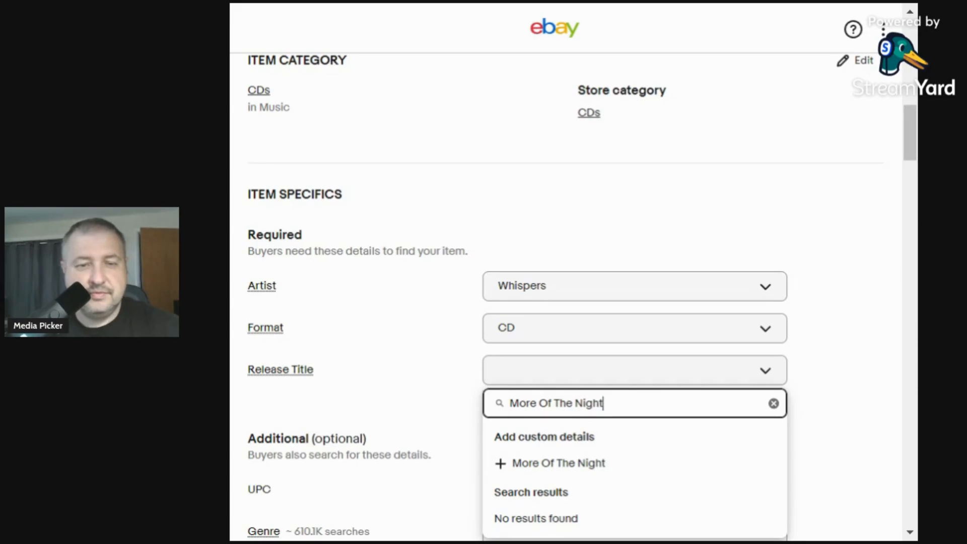
left_click(500, 463)
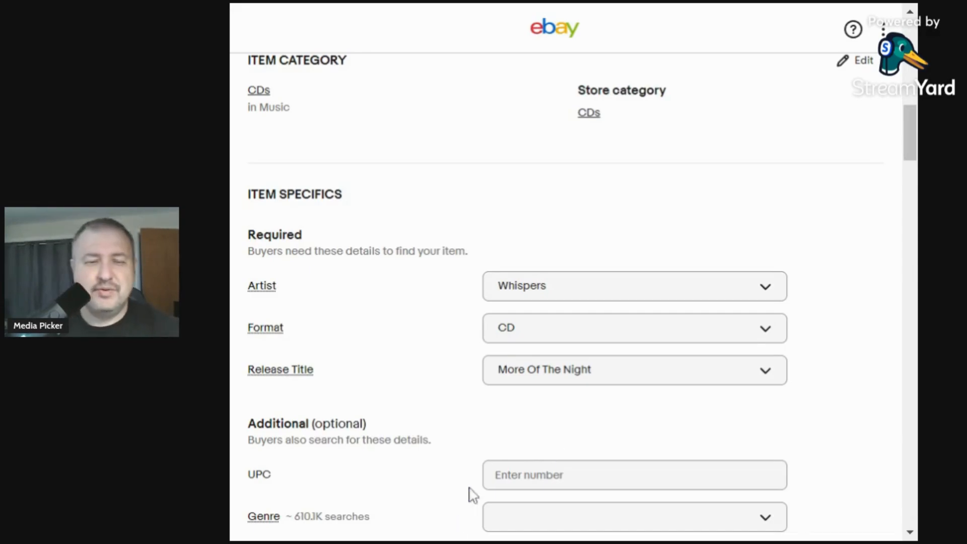
Set the UPC to N/A and the genre to R&B & Soul in the additional item specifics
scroll(484, 469, "down", 3)
left_click(634, 287)
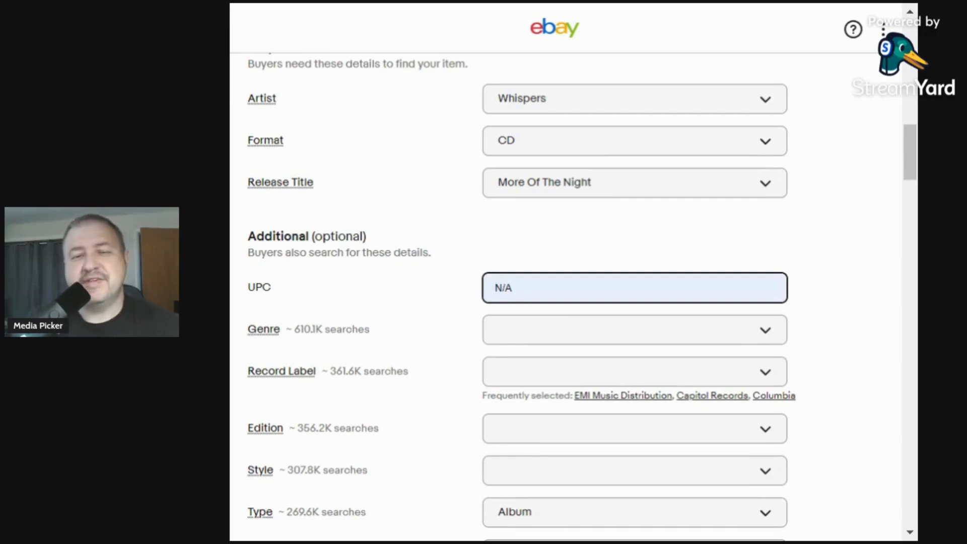
left_click(532, 330)
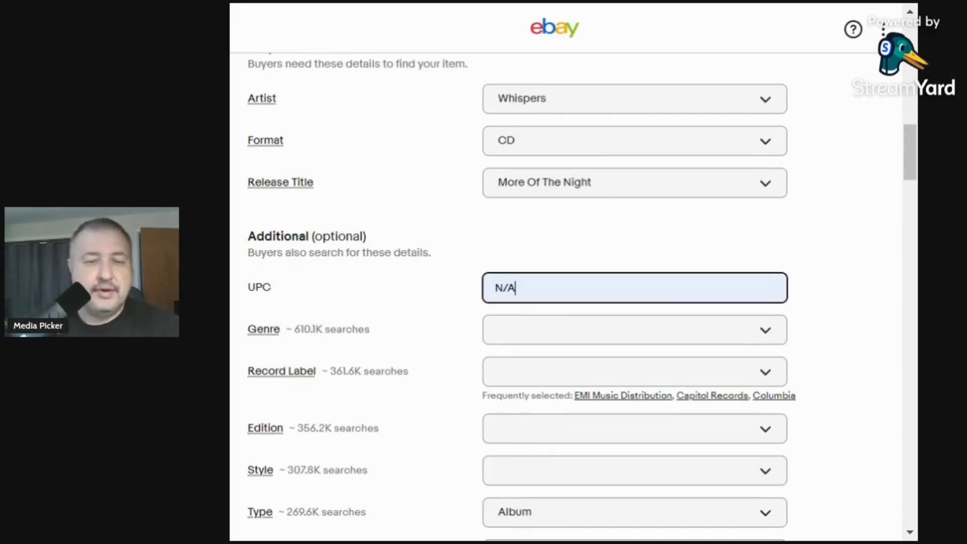
left_click(532, 331)
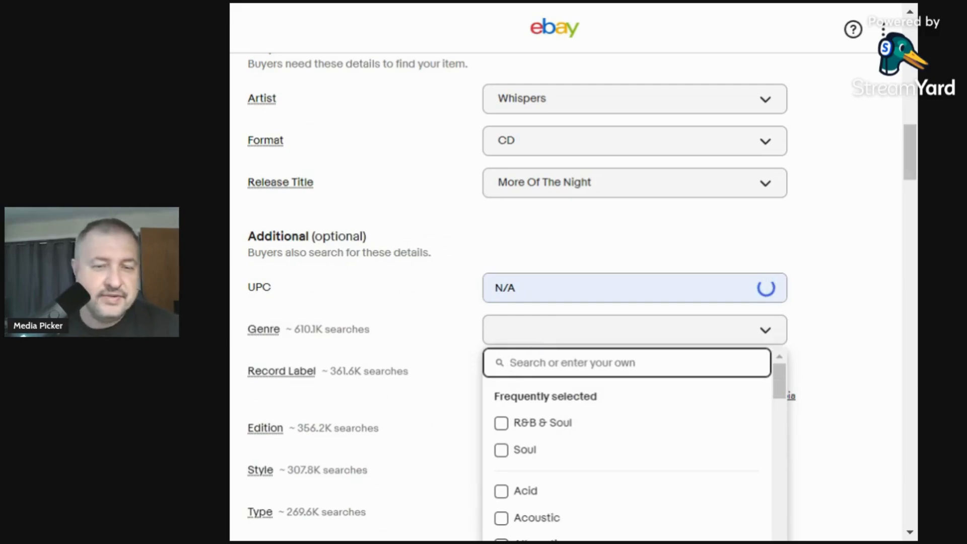
left_click(500, 424)
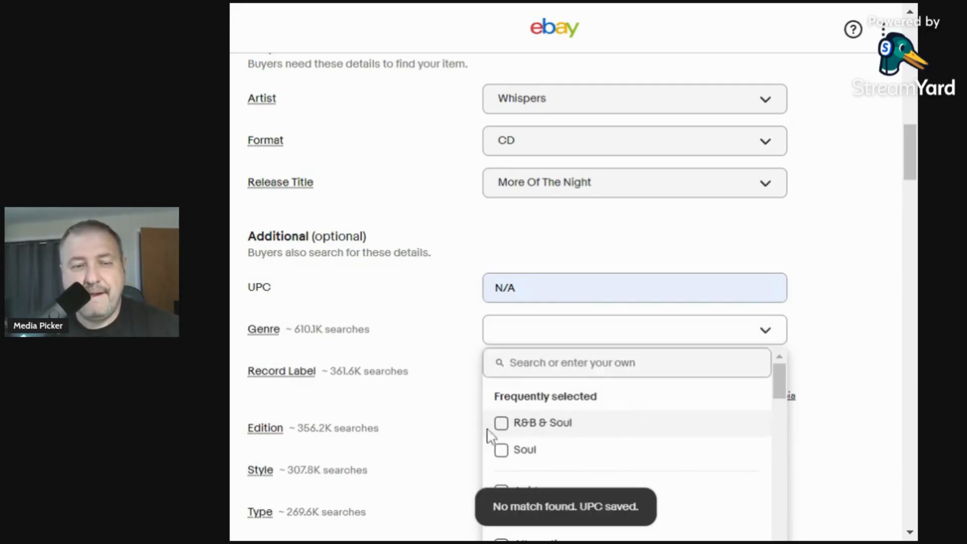
left_click(437, 404)
Set the record label to the frequently selected value Capitol Records
left_click(507, 375)
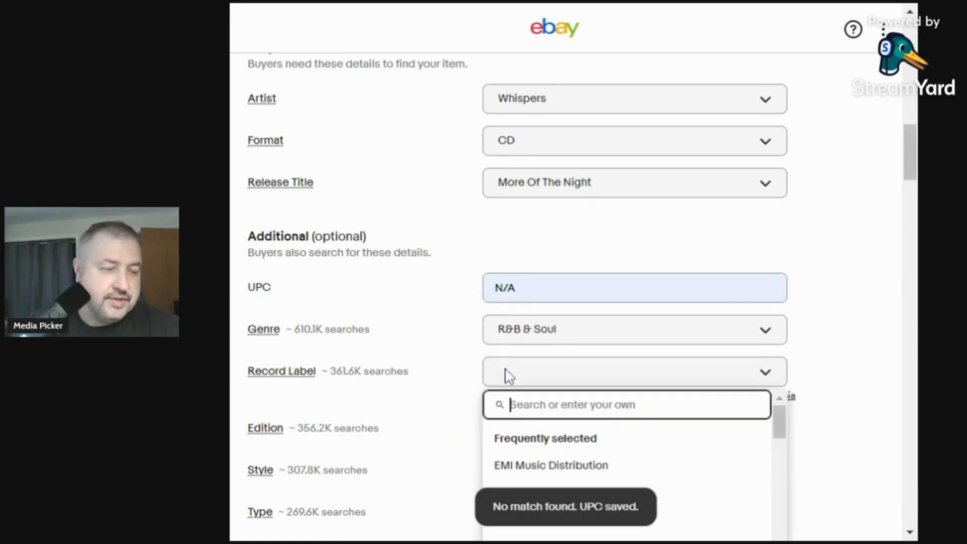
left_click(466, 352)
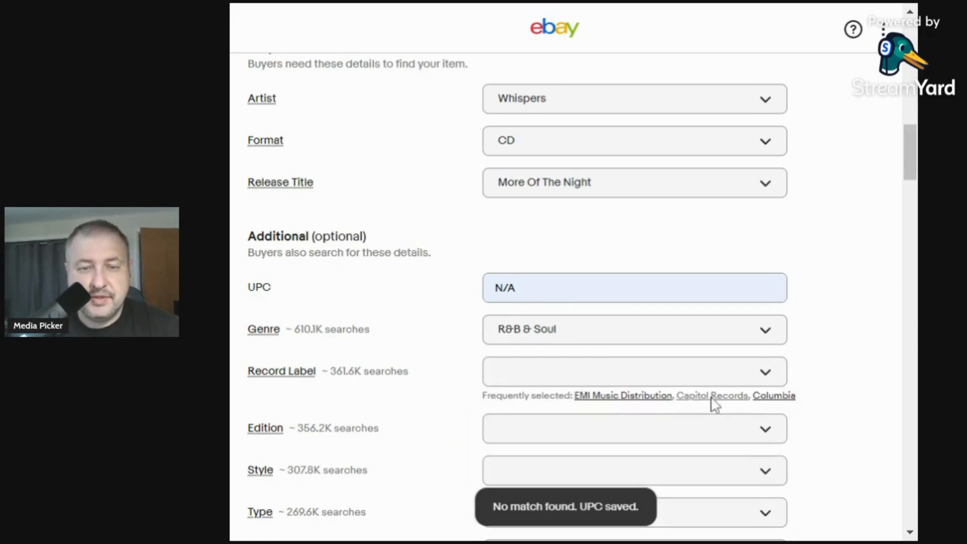
left_click(712, 398)
Add "N?A" as a custom value for the Edition item specific
scroll(661, 421, "down", 4)
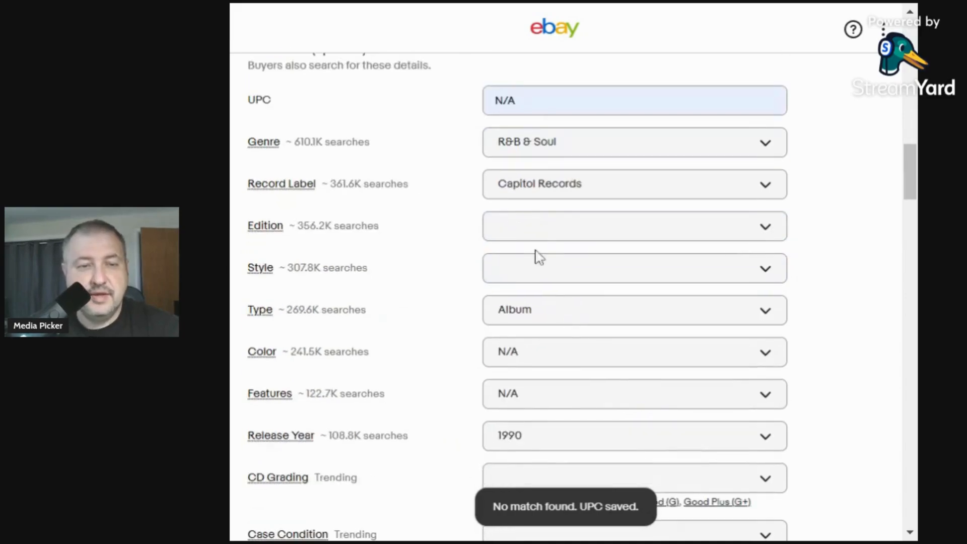
left_click(534, 234)
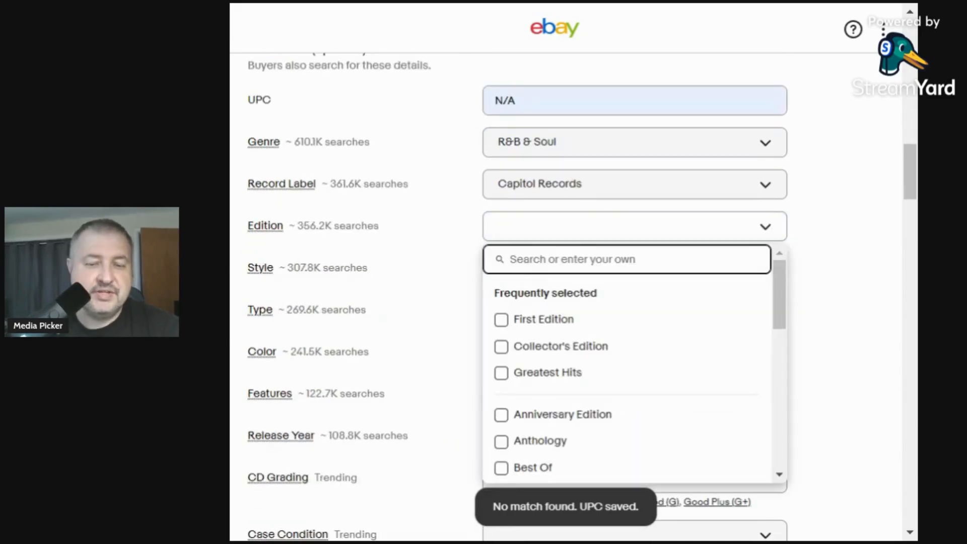
type("N?A")
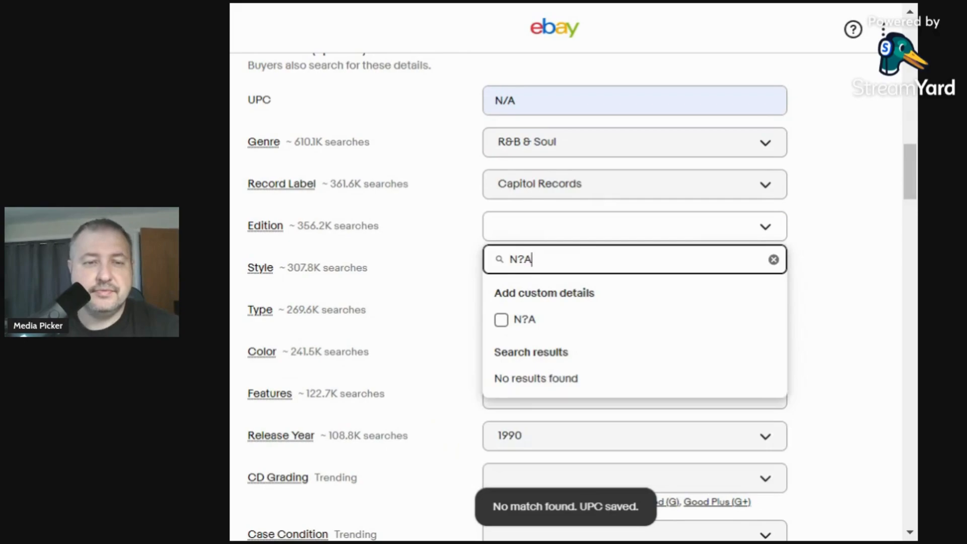
left_click(502, 326)
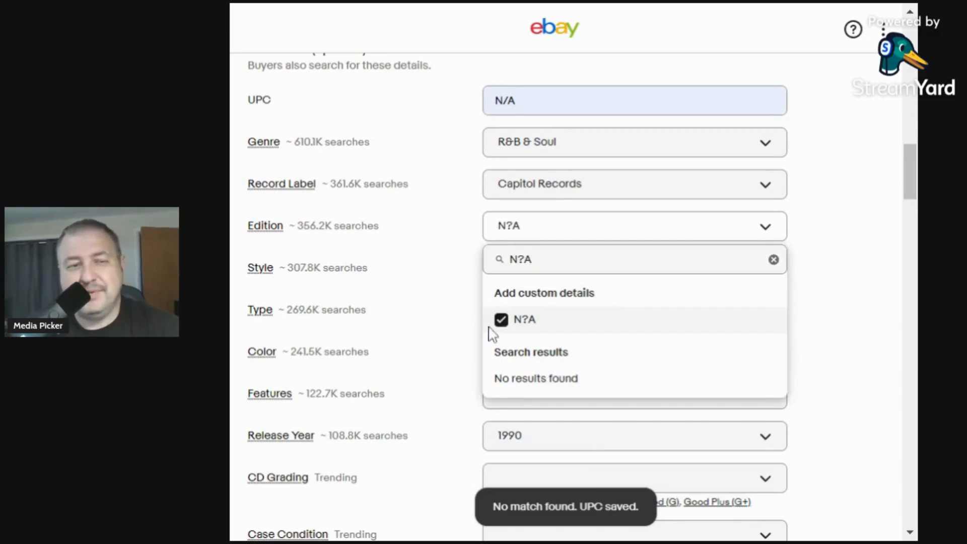
left_click(453, 278)
Set the Style item specific to both Classic R&B and Contemporary R&B
left_click(512, 272)
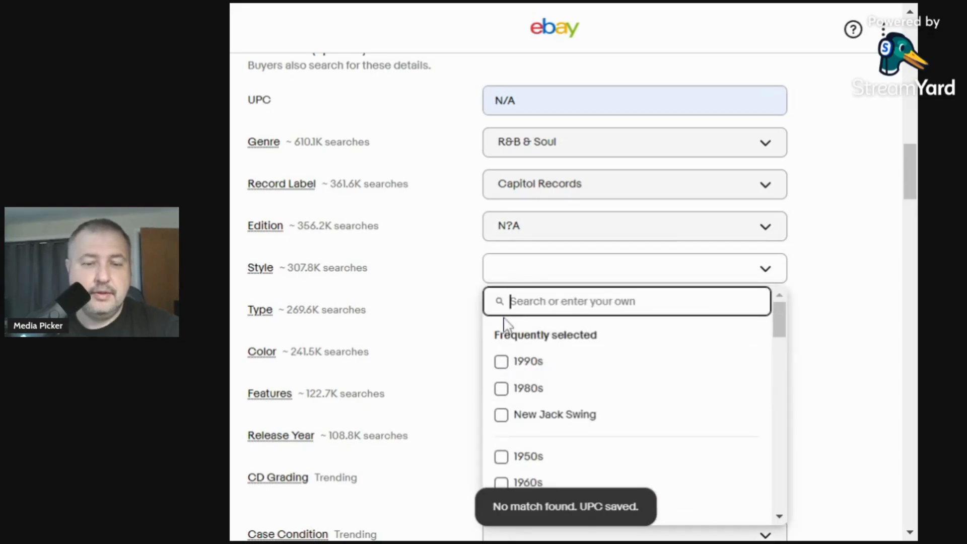
type("R&B")
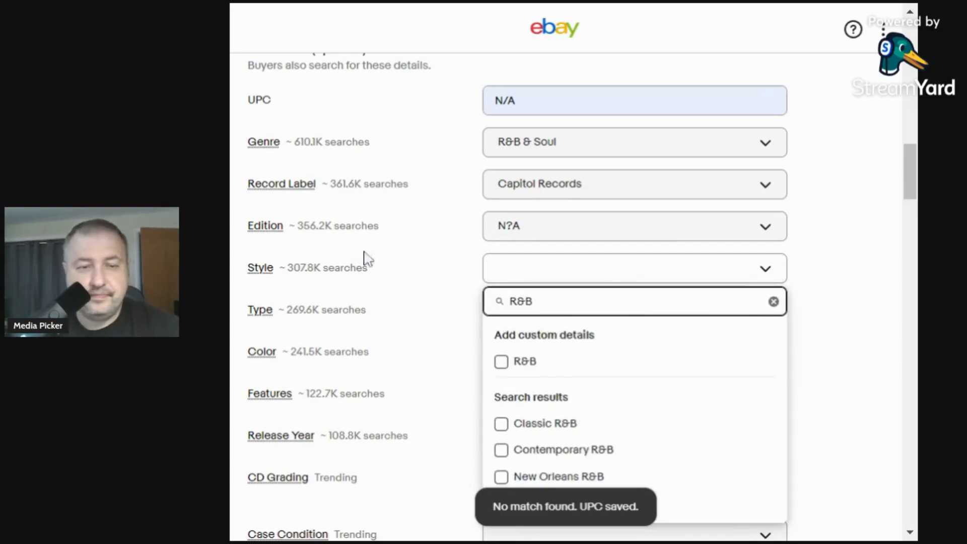
left_click(504, 434)
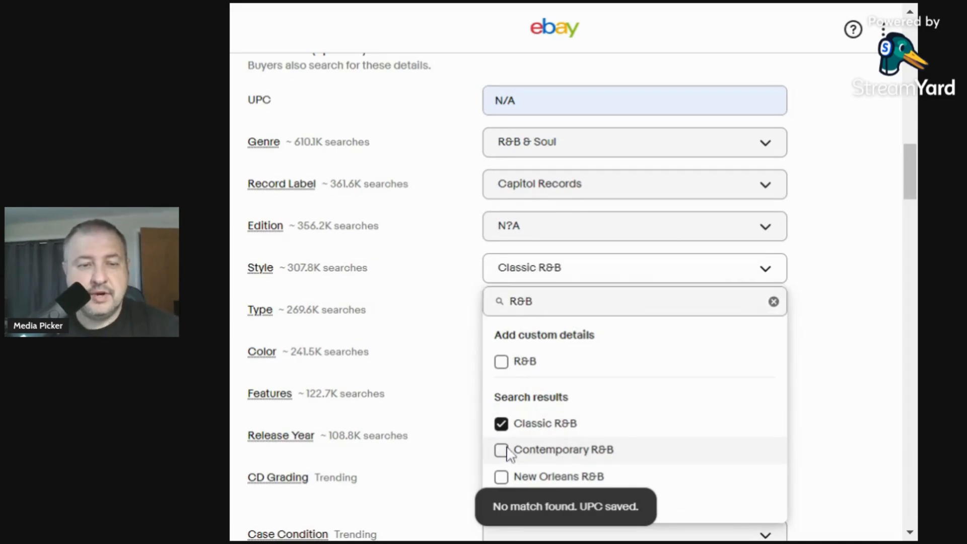
left_click(503, 450)
left_click(458, 387)
Set the CD Grading item specific to Very Good (VG)
scroll(458, 387, "down", 5)
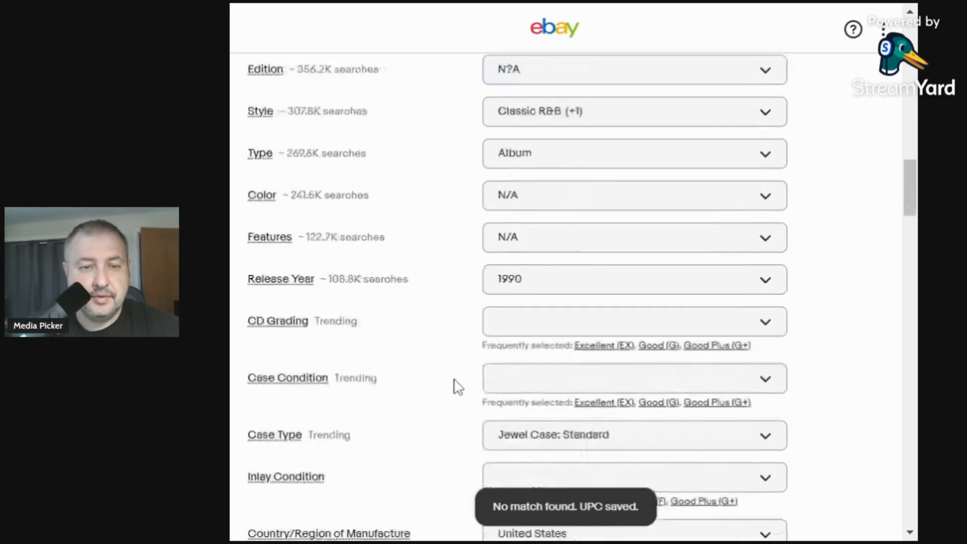
scroll(557, 233, "up", 3)
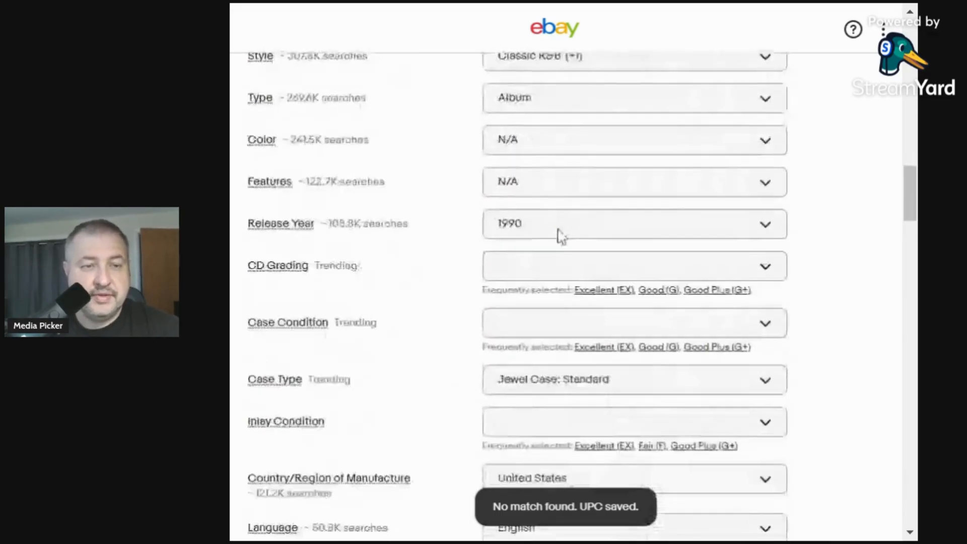
scroll(569, 210, "down", 3)
left_click(570, 209)
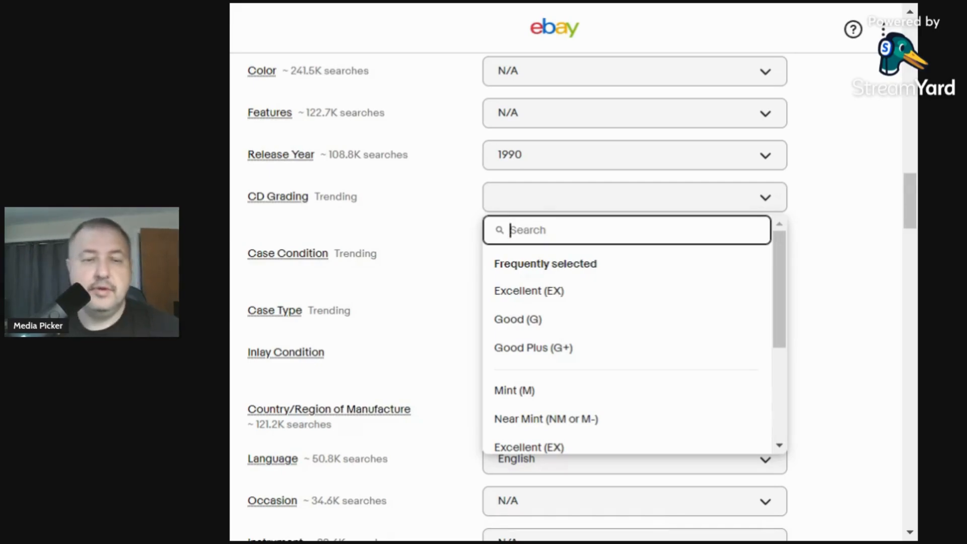
type("v")
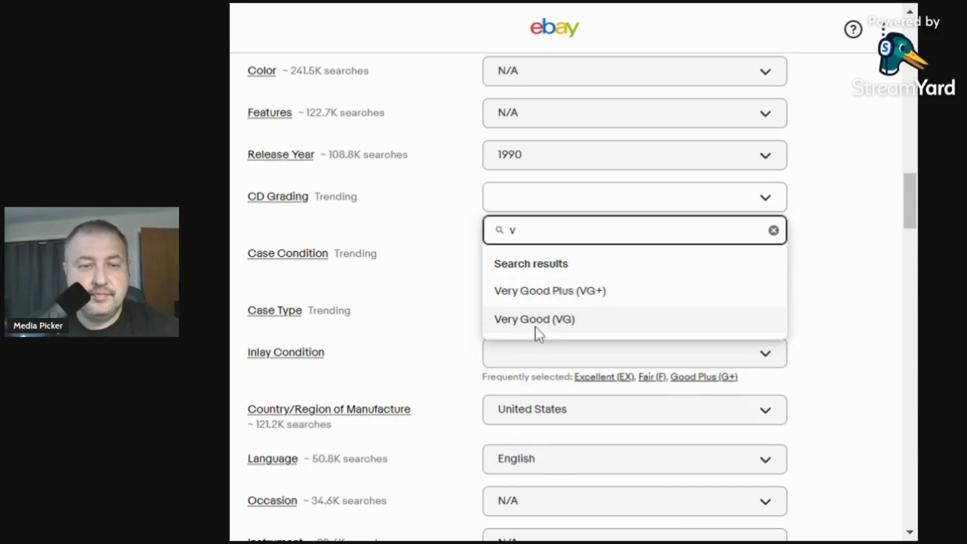
left_click(539, 319)
Set the Case Condition to Very Good Plus (VG+) and the Inlay Condition to Very Good (VG)
left_click(529, 253)
type("v")
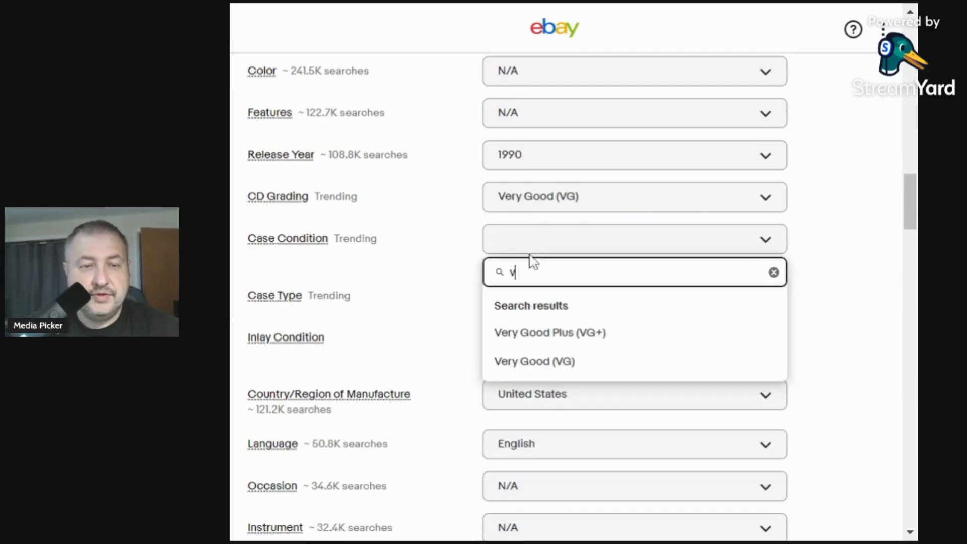
left_click(545, 338)
left_click(561, 324)
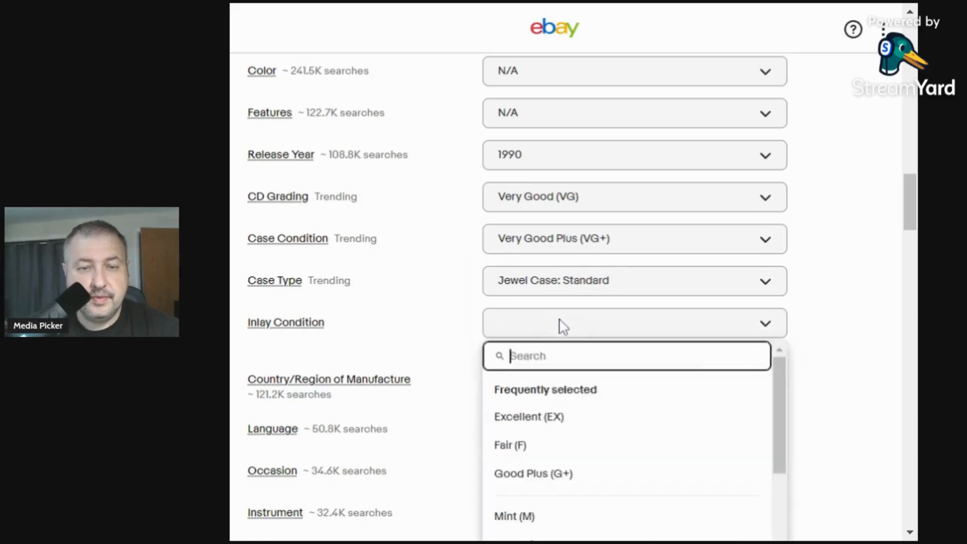
type("v")
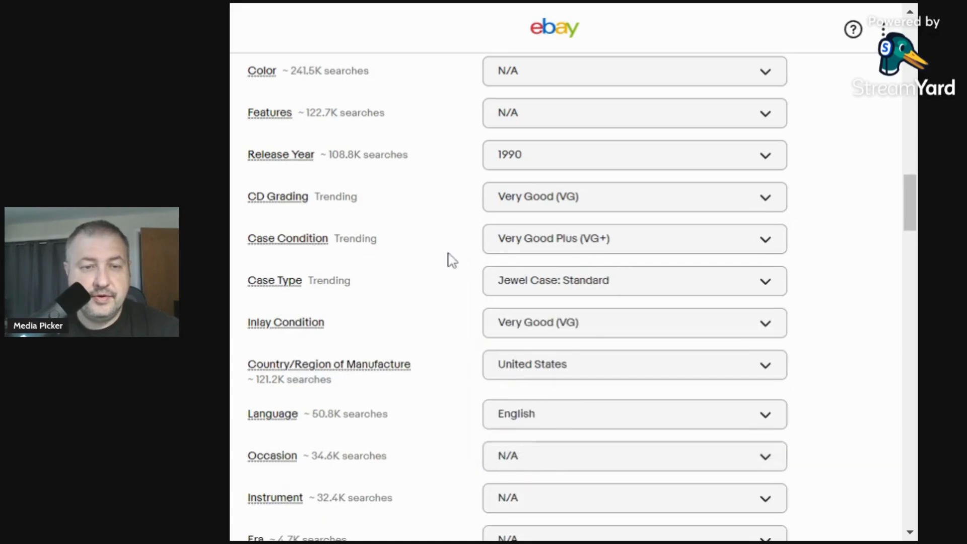
Set the overall item condition of the listing to Very Good
scroll(452, 260, "down", 13)
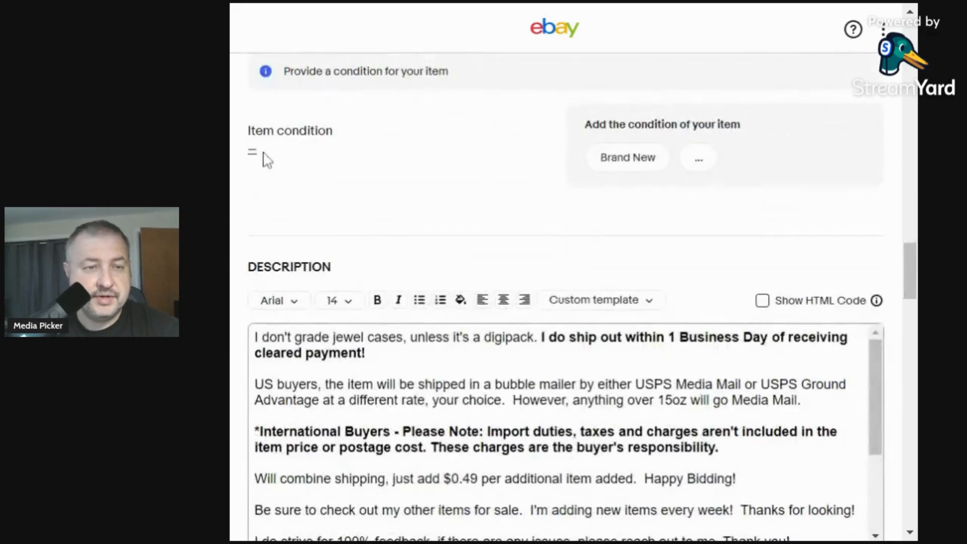
left_click(256, 154)
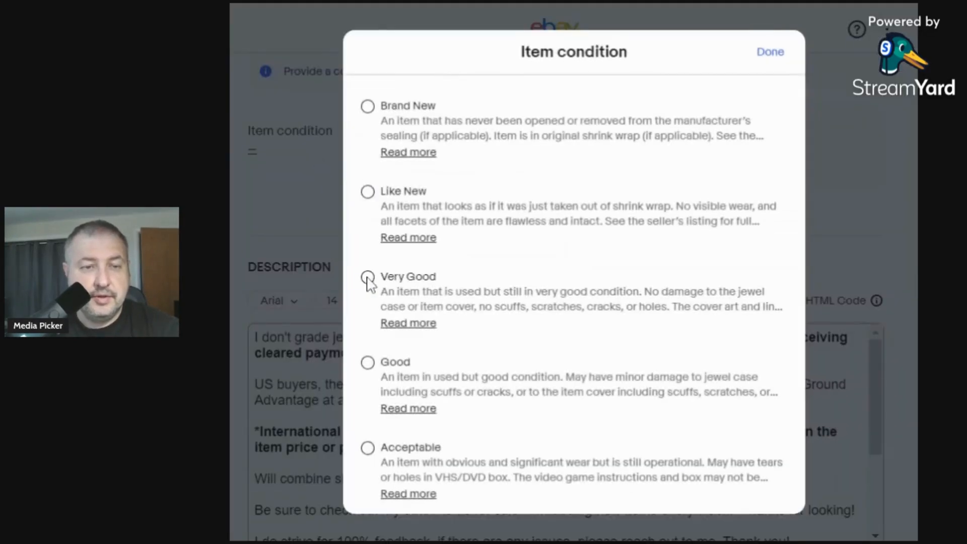
left_click(367, 277)
Enter "Columbia House Edition. Booklet has a dent or two." as the condition description
left_click(262, 143)
type("Colu")
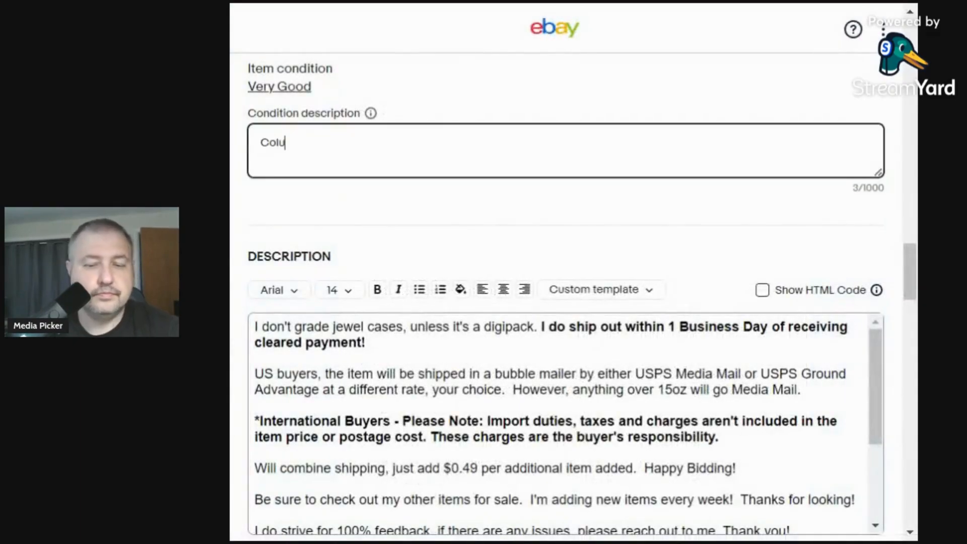
type("mbia House ")
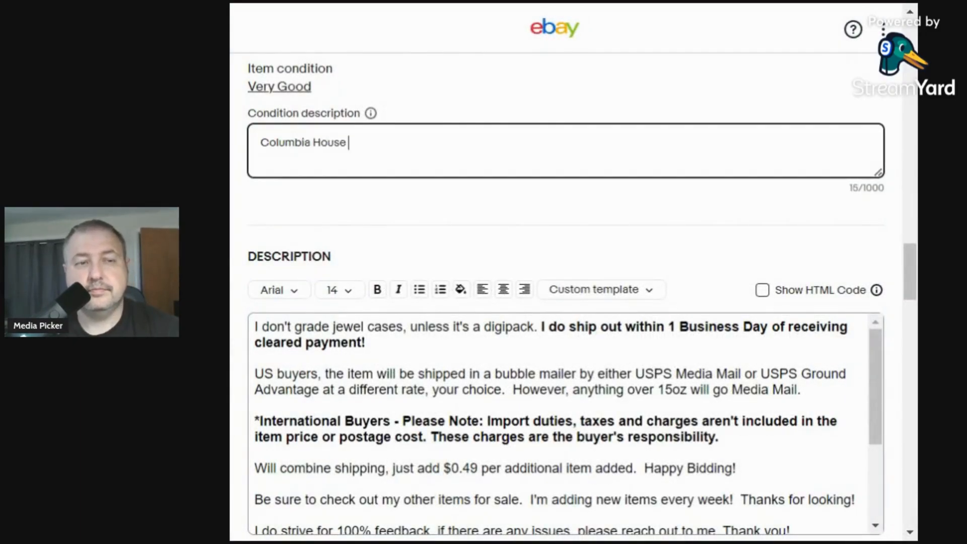
type("Edition. ")
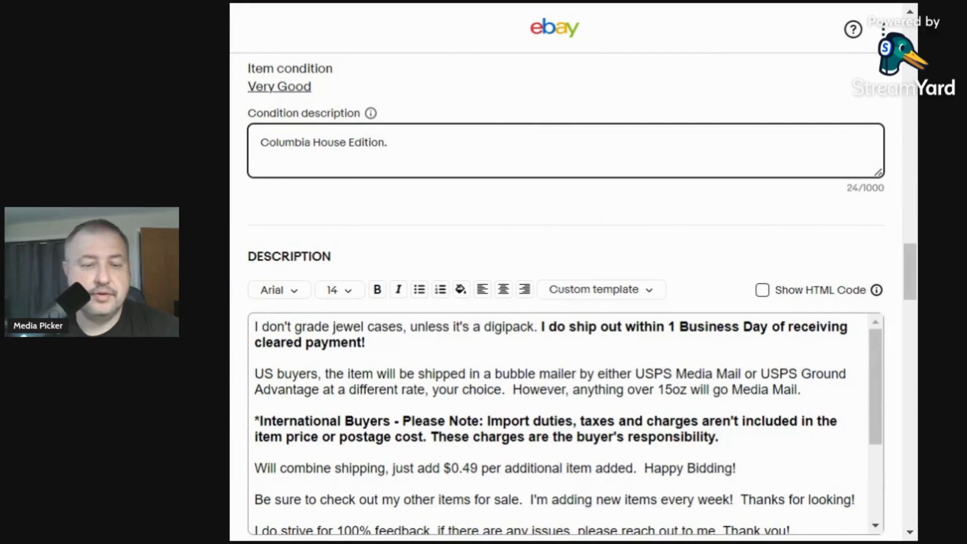
type("Booklet")
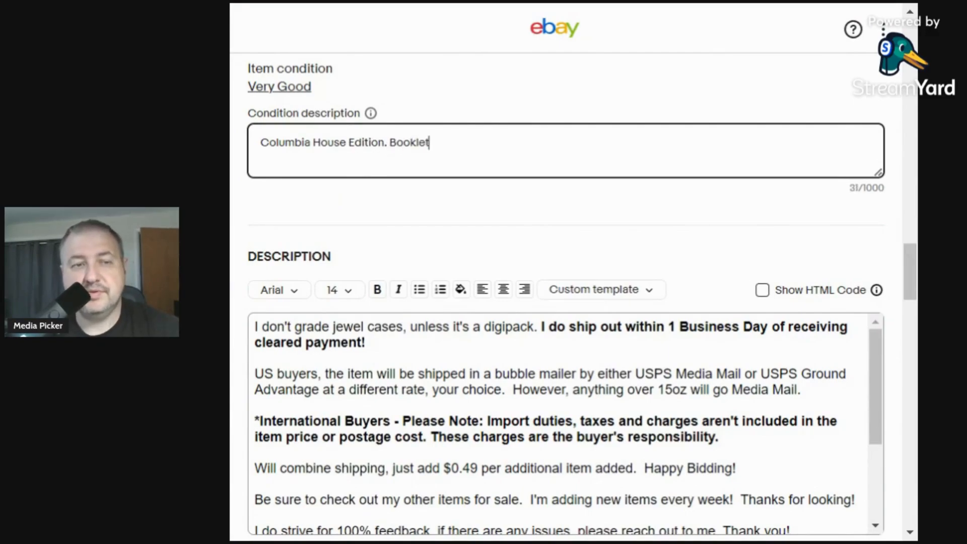
type(" has a dent r")
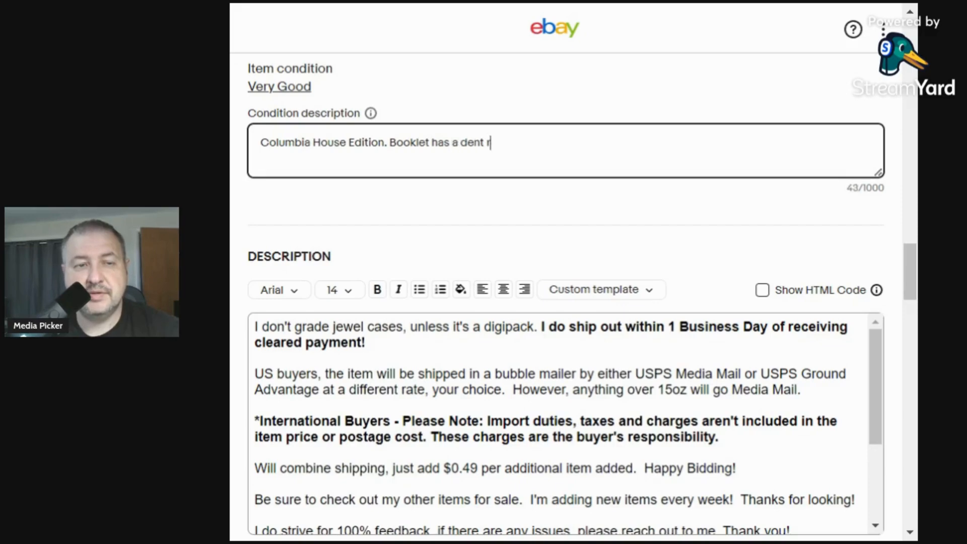
key("BackSpace")
type("or two. ")
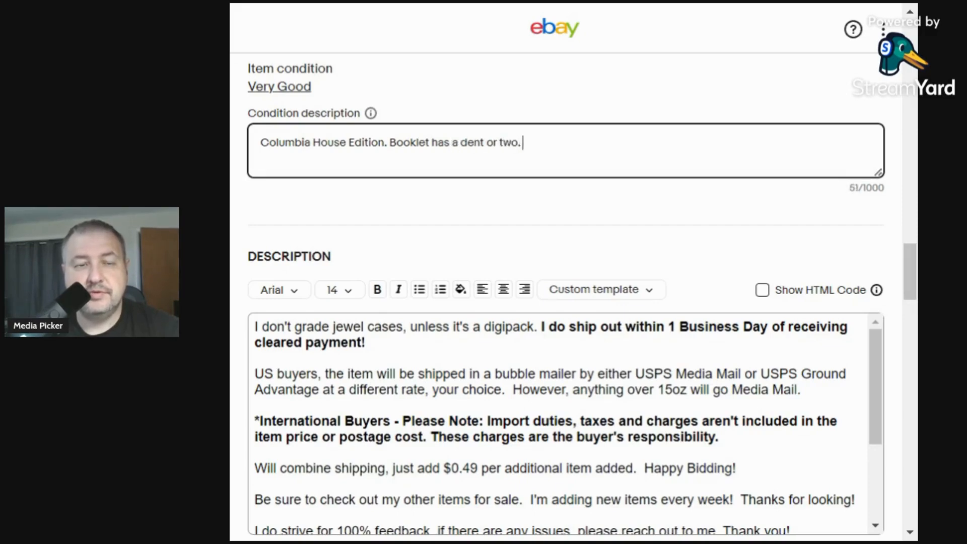
Add the sentence "CD has a few scratches/marks." to the end of the condition description
type("CD has a")
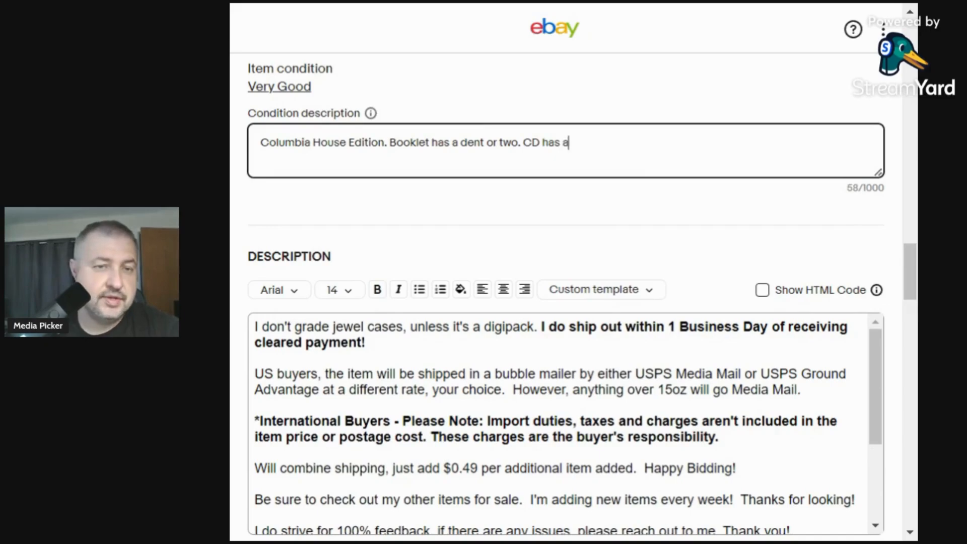
type(" few ")
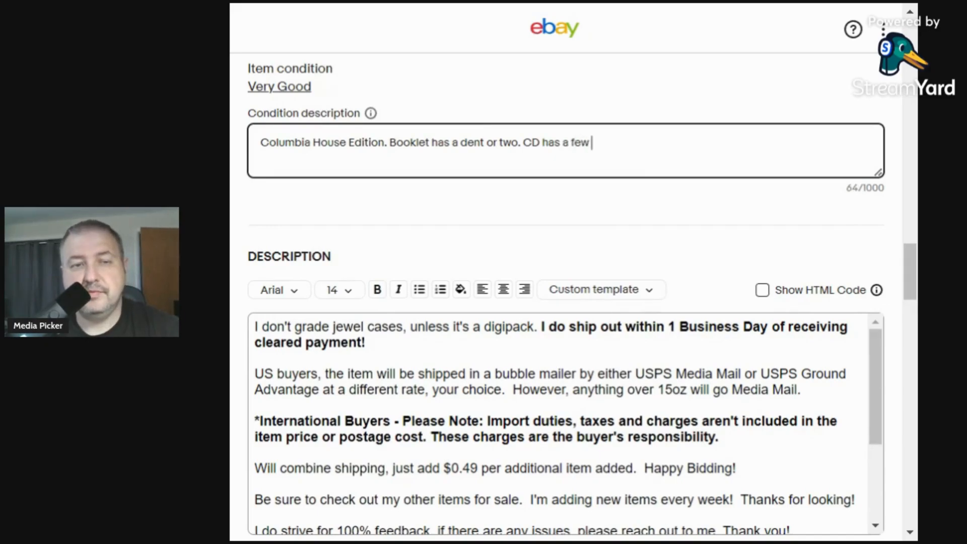
type("mar")
key("BackSpace")
key("BackSpace")
key("BackSpace")
type("scr")
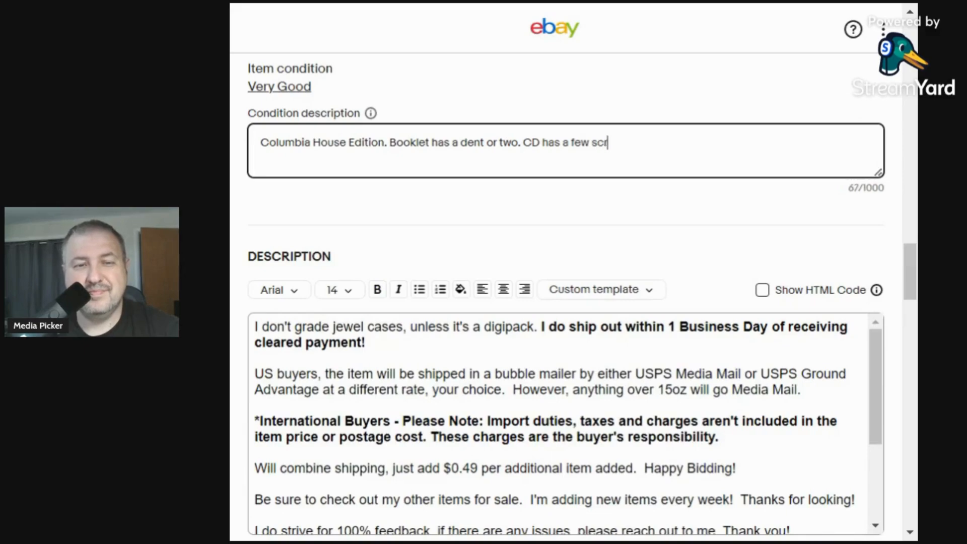
type("atches/marks.")
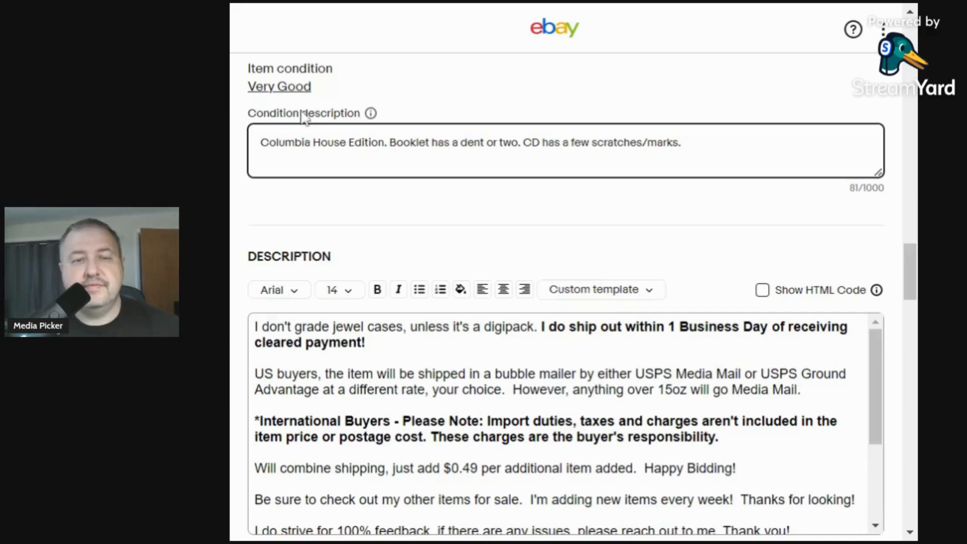
Reword the CD sentence in the condition description to "CD has some small marks."
double_click(617, 142)
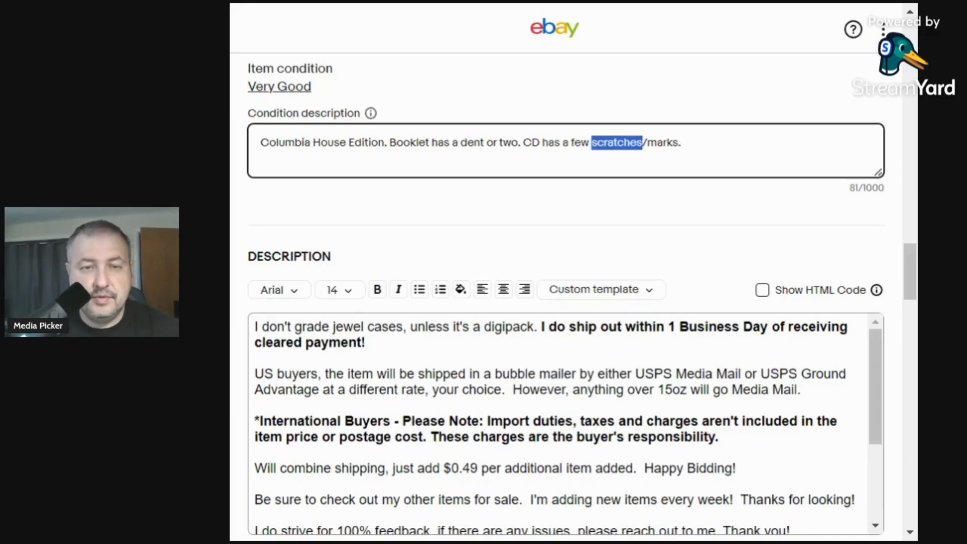
key("BackSpace")
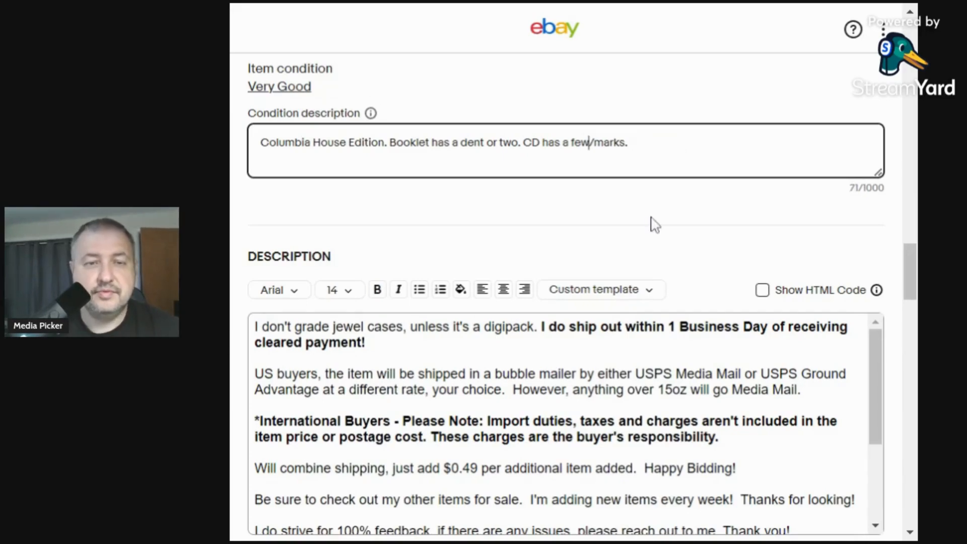
key("BackSpace")
key("BackSpace")
key("BackSpace")
key("BackSpace")
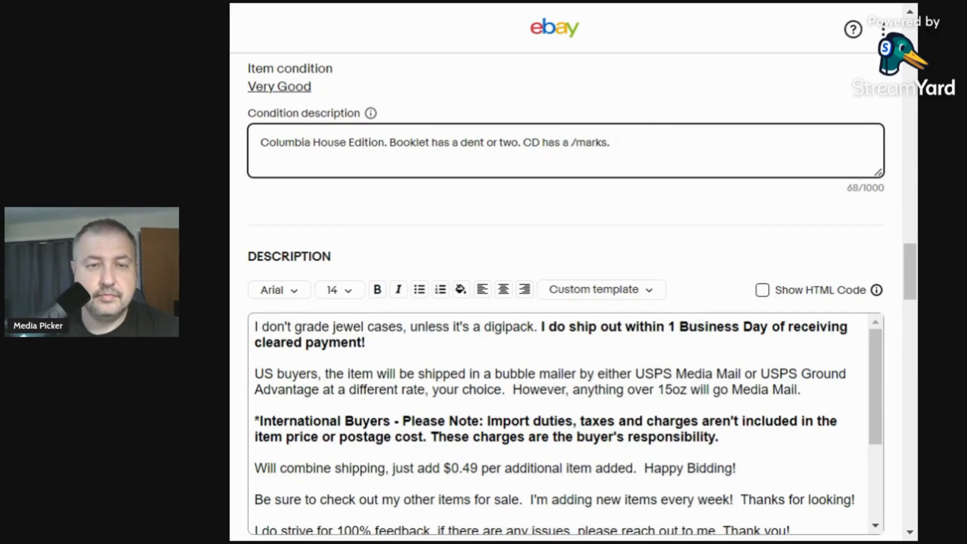
key("BackSpace")
key("BackSpace")
type("some ")
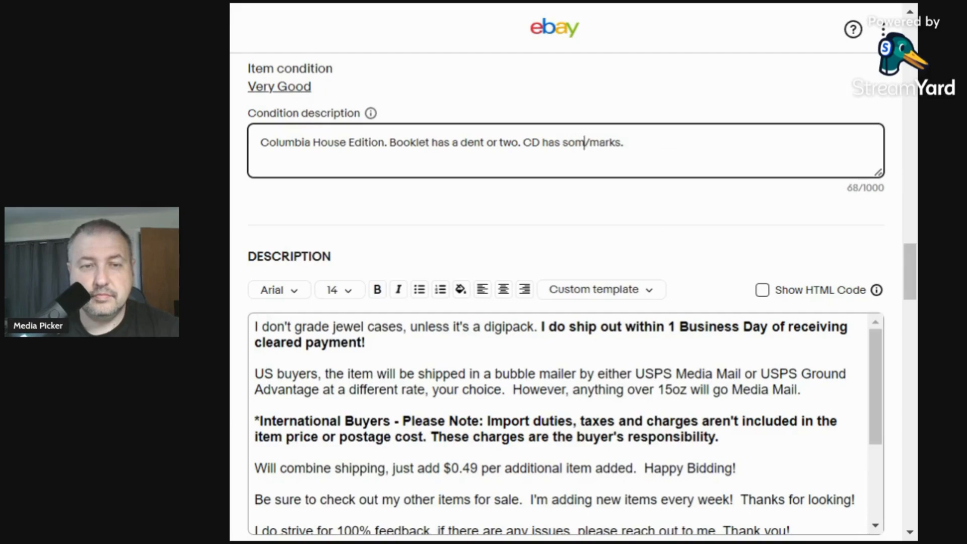
type("small")
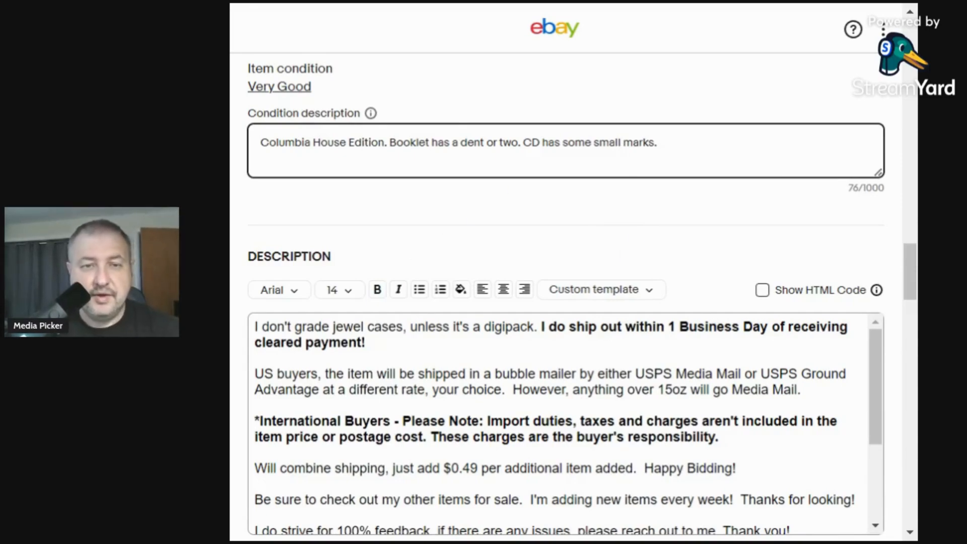
Add the sentence "I don't grade jewel cases." to the end of the condition description
left_click(660, 143)
type("I don't ")
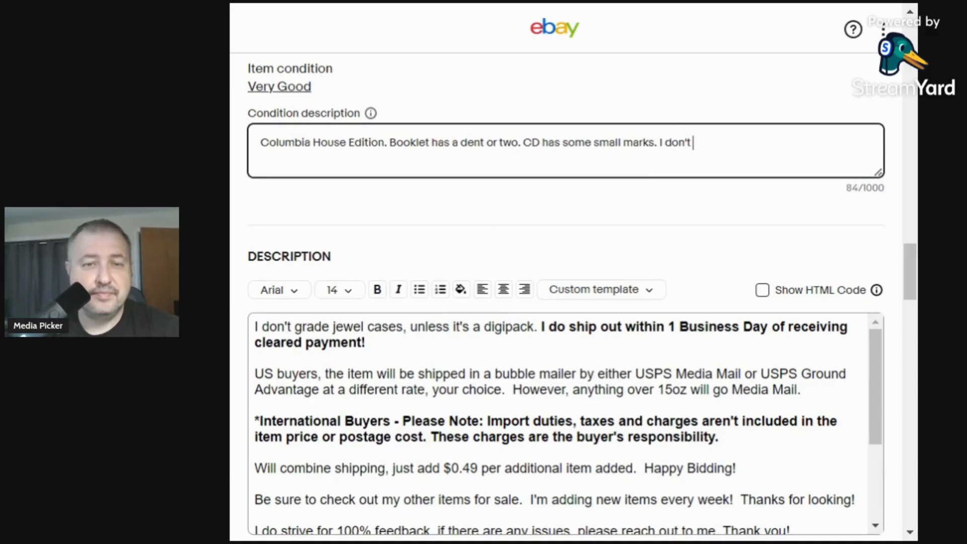
type("grade je")
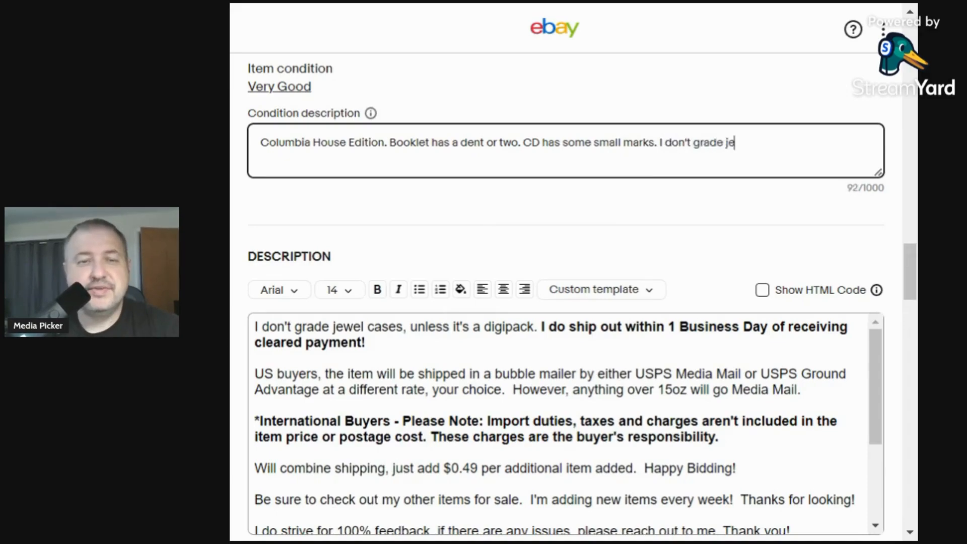
type("wle")
key("BackSpace")
key("BackSpace")
type("e")
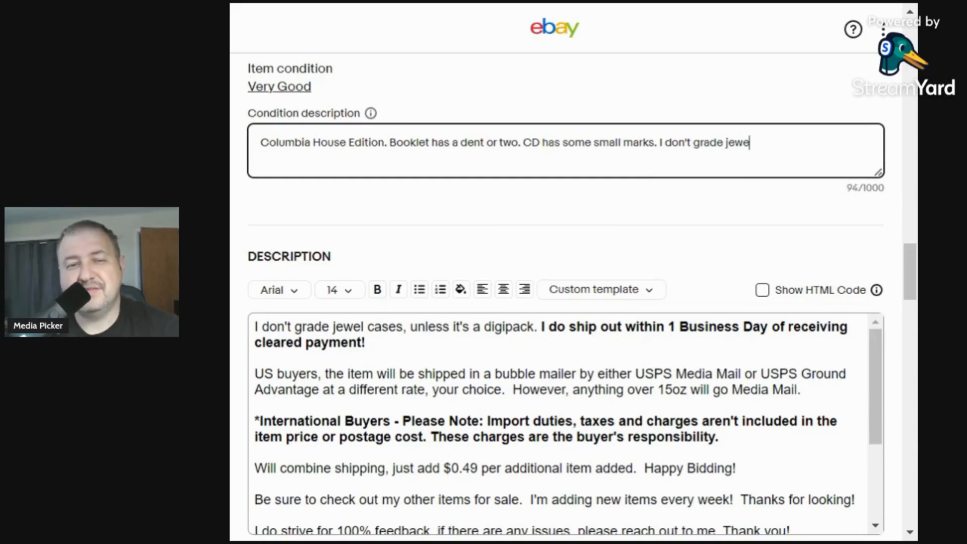
type("l")
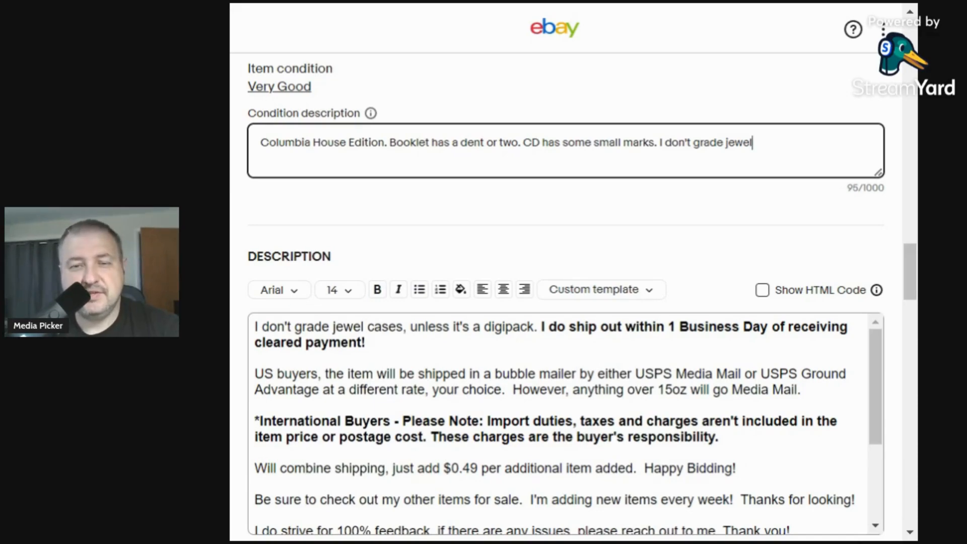
type("casu")
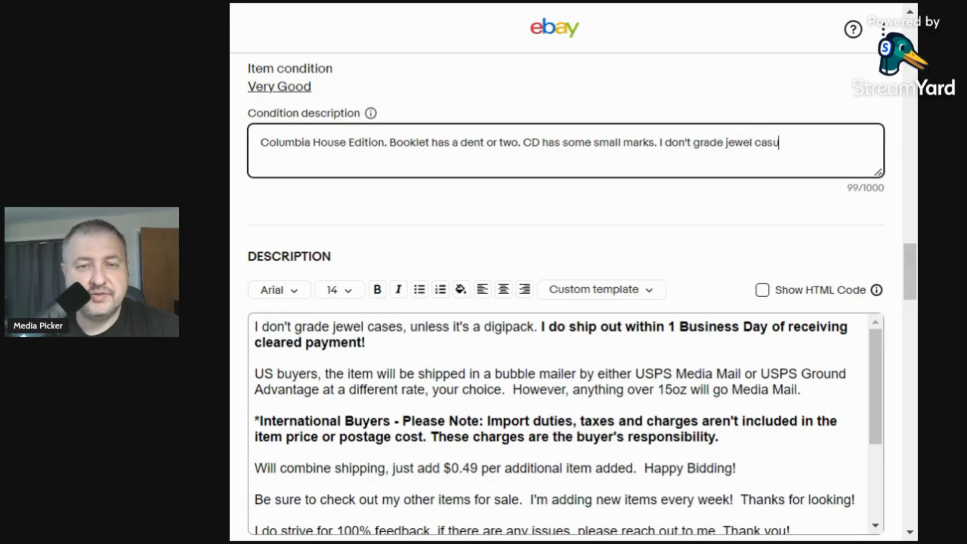
key("BackSpace")
type("es.")
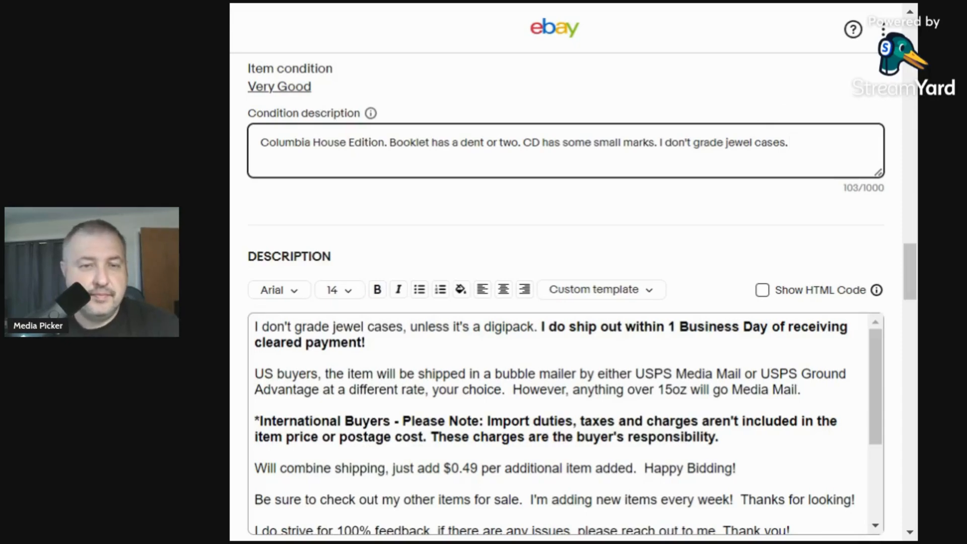
Copy the condition text up to "CD has some small marks." into a separate paragraph at the start of the item description
left_click_drag(660, 142, 251, 157)
key("ctrl+c")
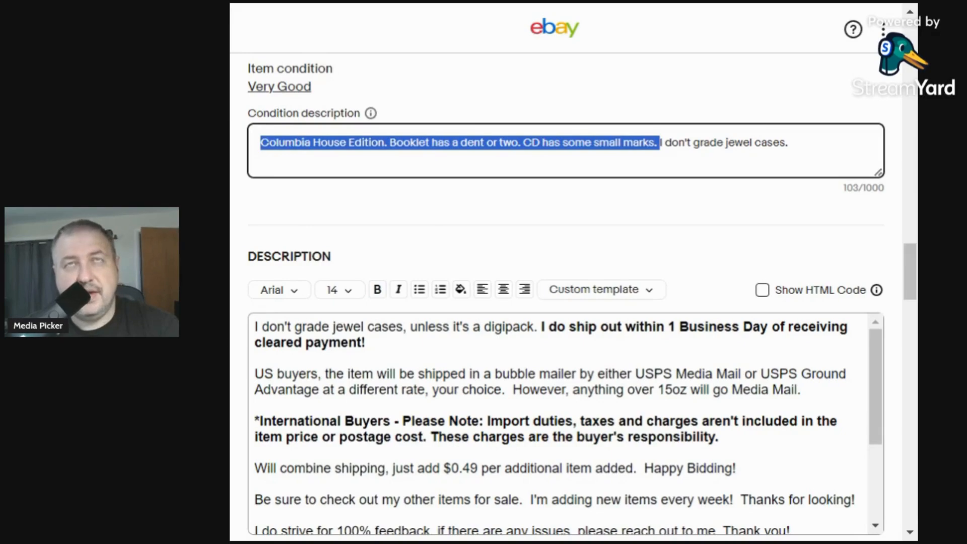
left_click(255, 327)
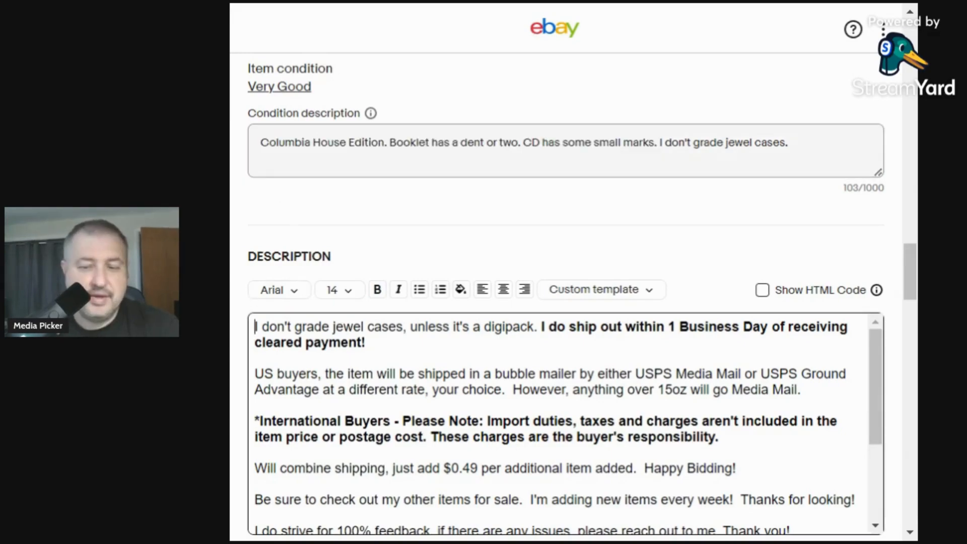
key("Return")
key("Return")
key("Up")
key("Up")
key("ctrl+v")
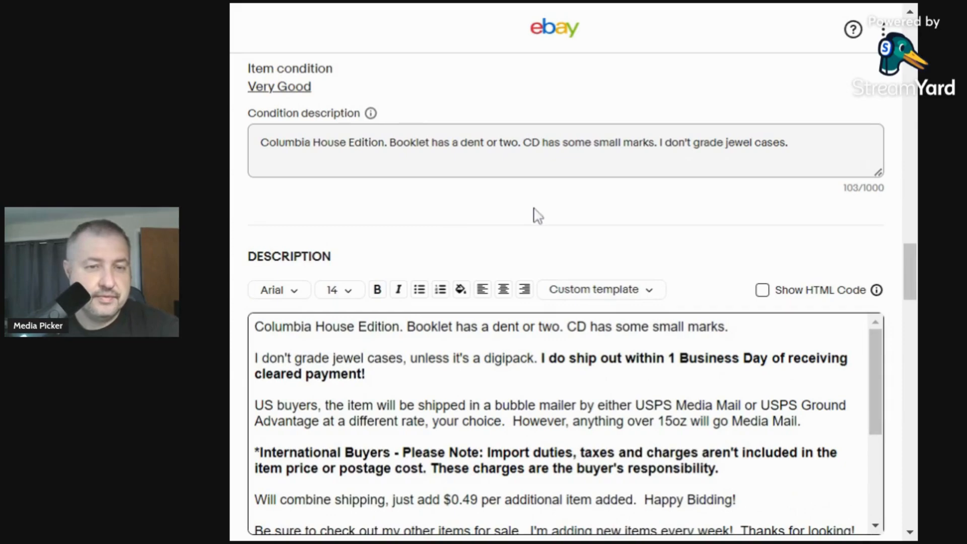
Set the Buy It Now price of the listing to $6.98
scroll(537, 216, "down", 5)
scroll(535, 216, "down", 4)
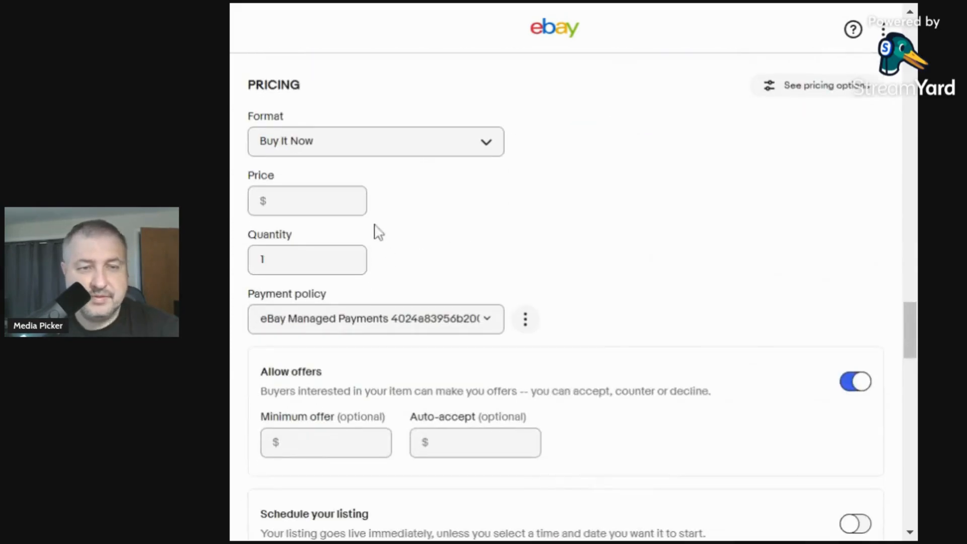
left_click(307, 201)
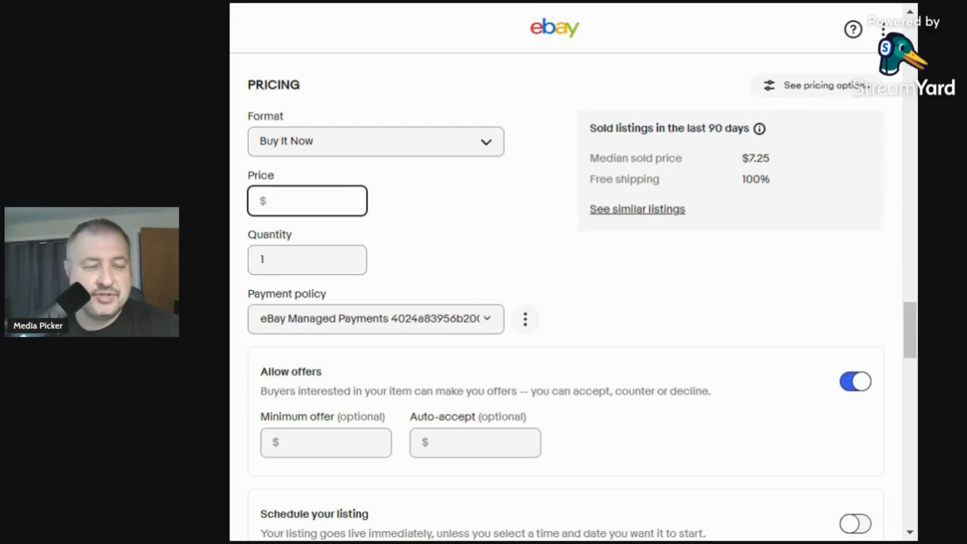
type("6.98")
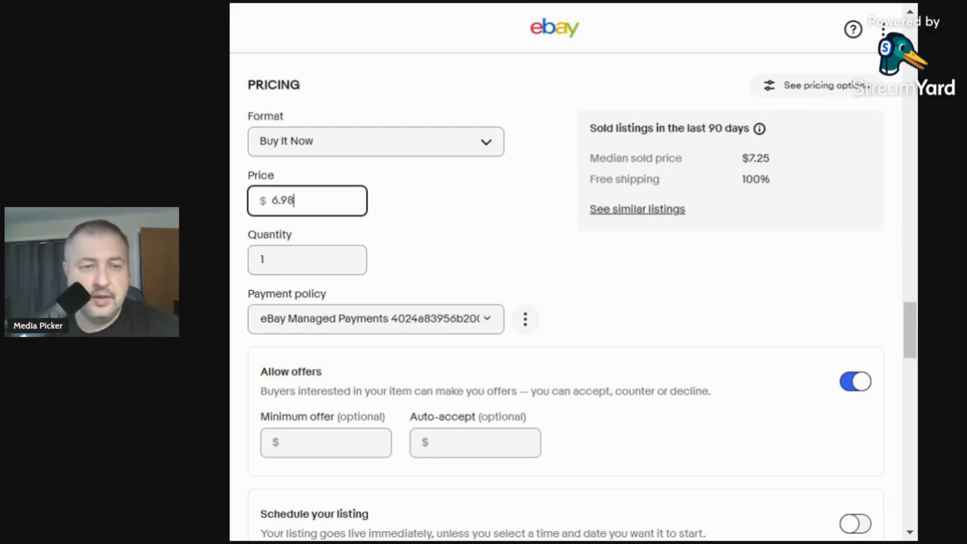
Turn on the general campaign promotion for the listing and set its ad rate to 3%
scroll(441, 172, "down", 10)
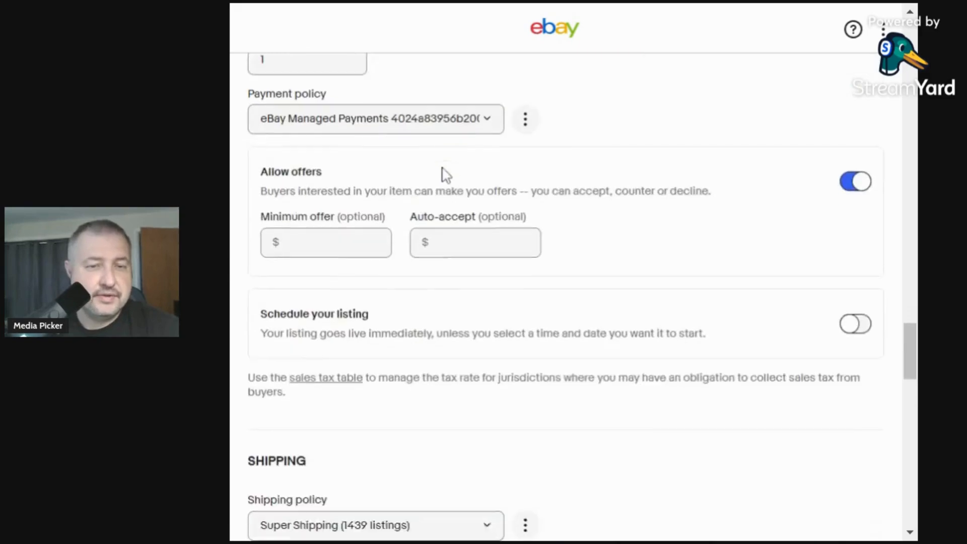
scroll(514, 177, "down", 10)
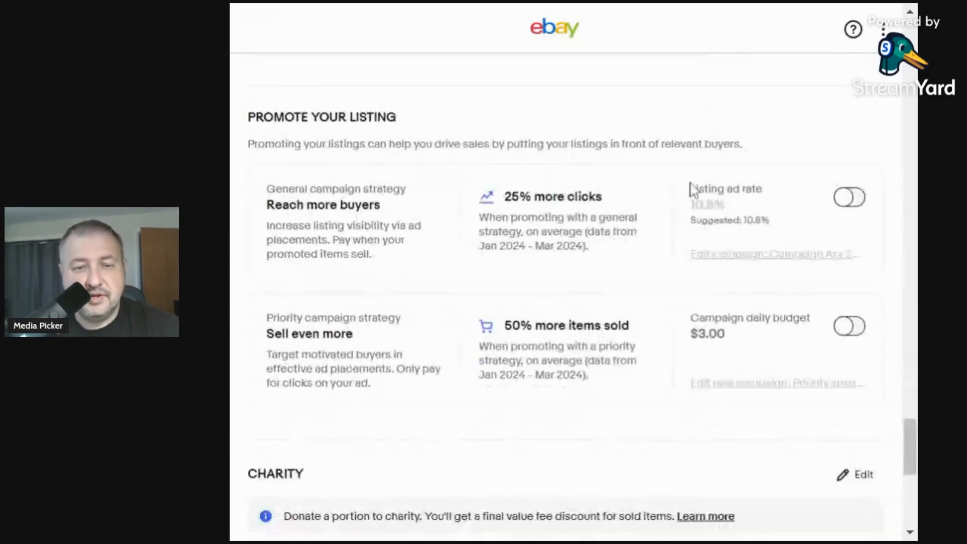
left_click(848, 200)
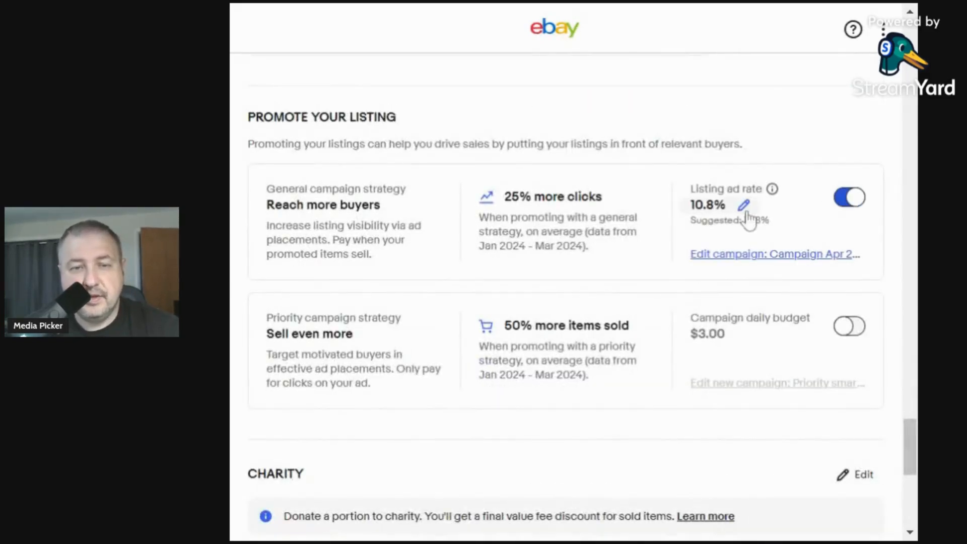
left_click(745, 217)
key("BackSpace")
key("BackSpace")
key("BackSpace")
key("BackSpace")
type("3")
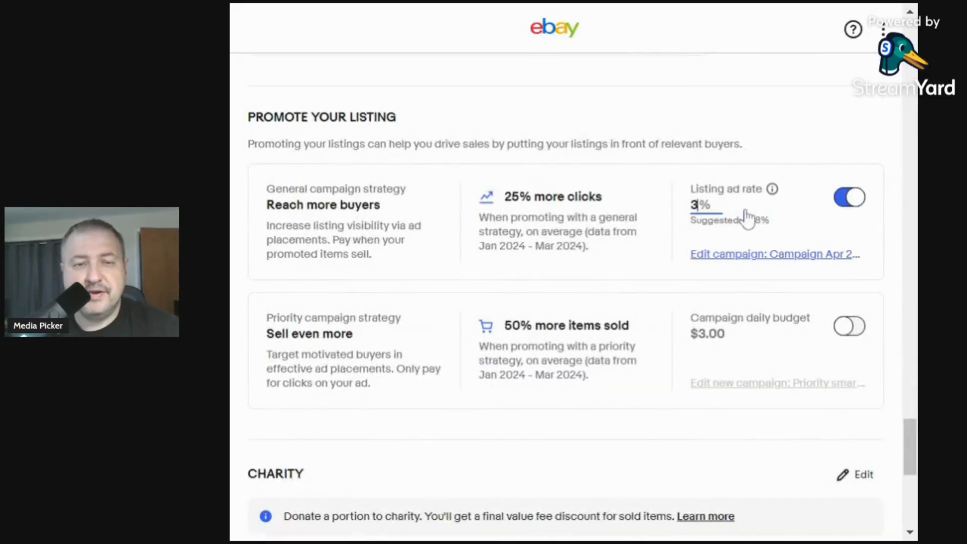
Check over the completed Whispers CD listing and save it for later as a draft
scroll(792, 302, "up", 2)
scroll(663, 391, "down", 10)
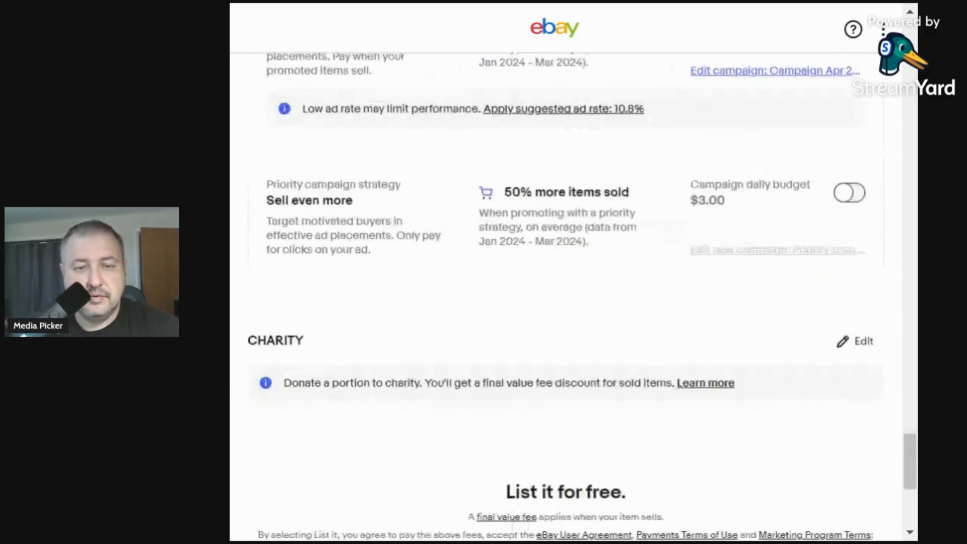
scroll(598, 296, "down", 1)
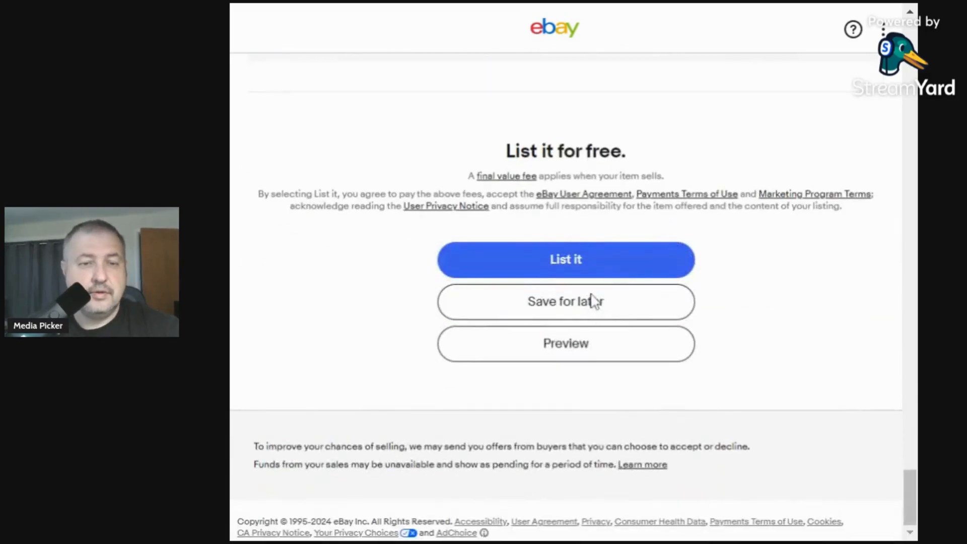
scroll(591, 300, "up", 15)
scroll(620, 205, "up", 8)
scroll(620, 205, "down", 20)
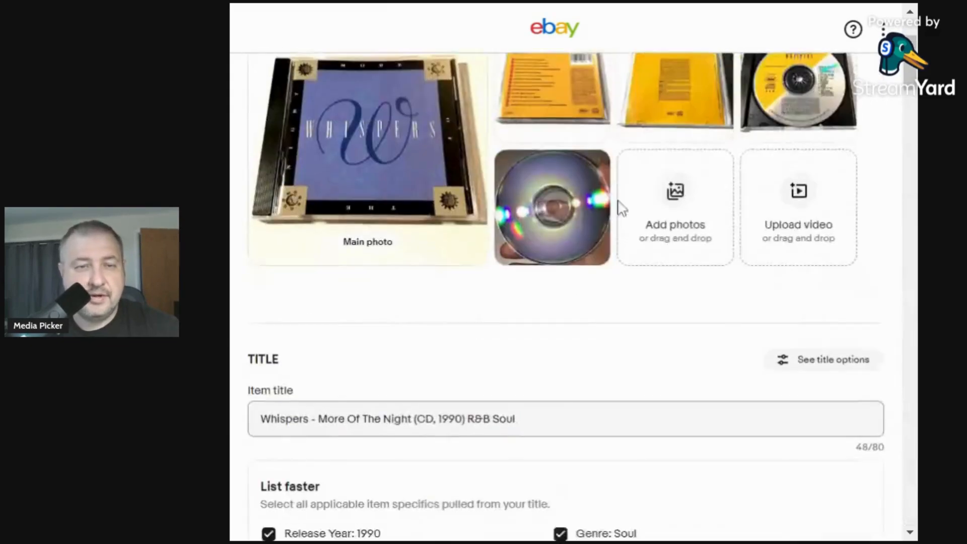
scroll(621, 207, "down", 10)
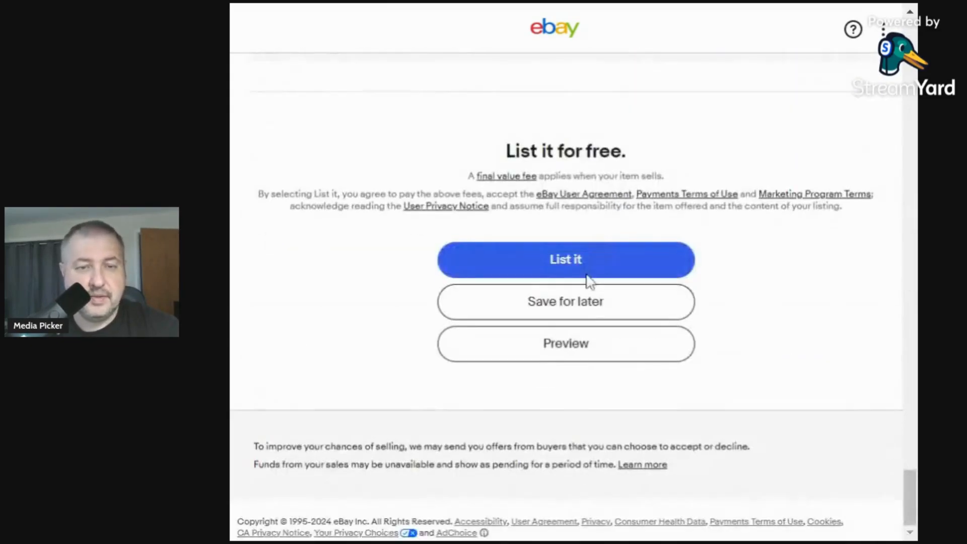
left_click(592, 304)
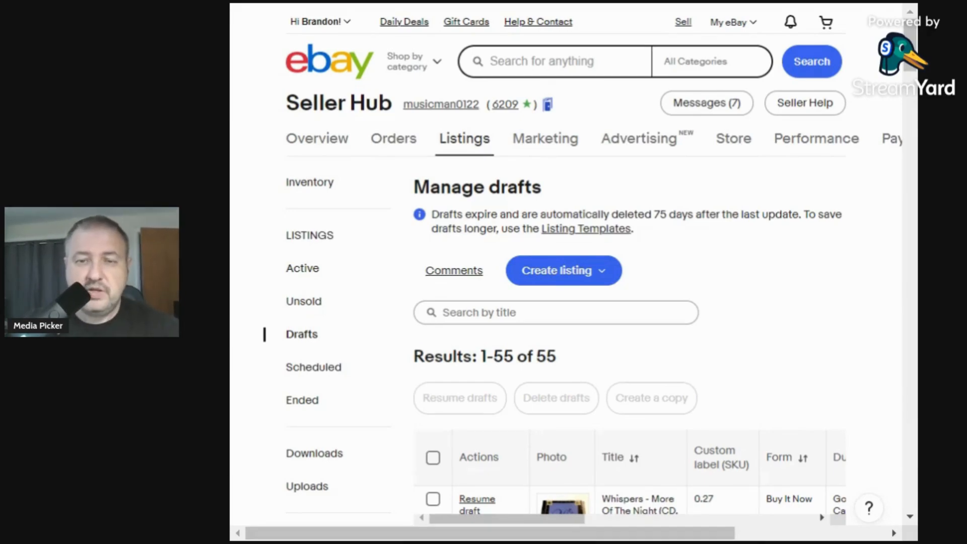
Review the columns of the drafts table for the newest drafts, from title and SKU to price, shipping cost and expiration date
scroll(633, 356, "down", 4)
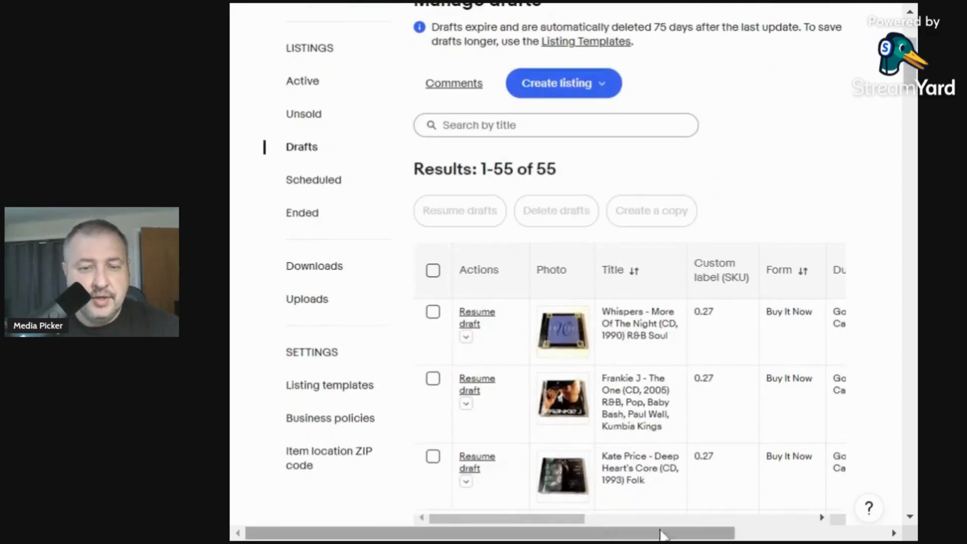
left_click(712, 519)
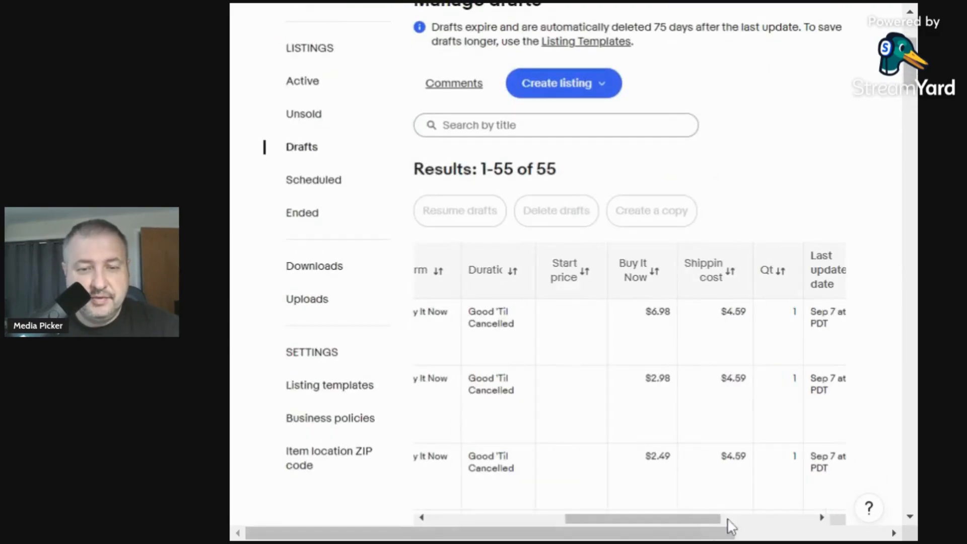
left_click(728, 519)
left_click_drag(721, 516, 367, 495)
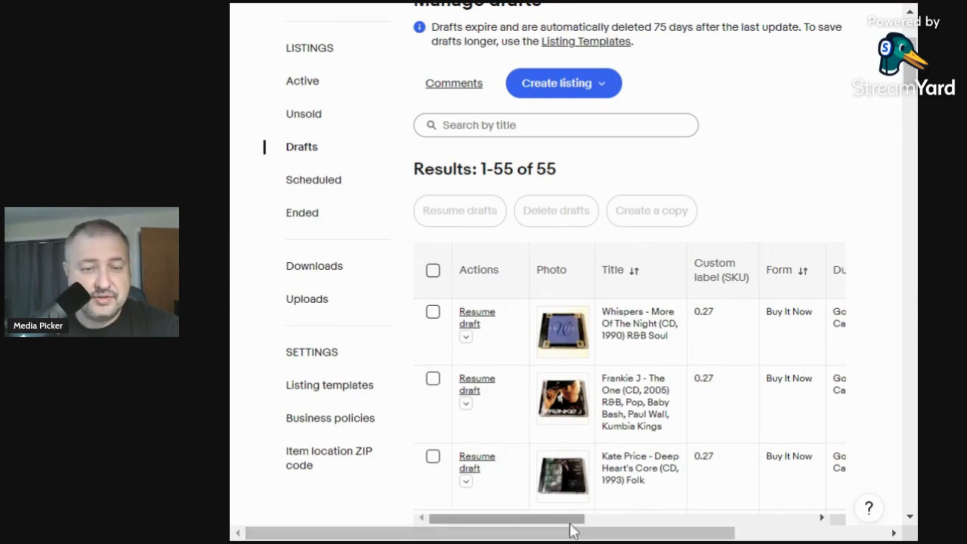
left_click_drag(572, 520, 801, 507)
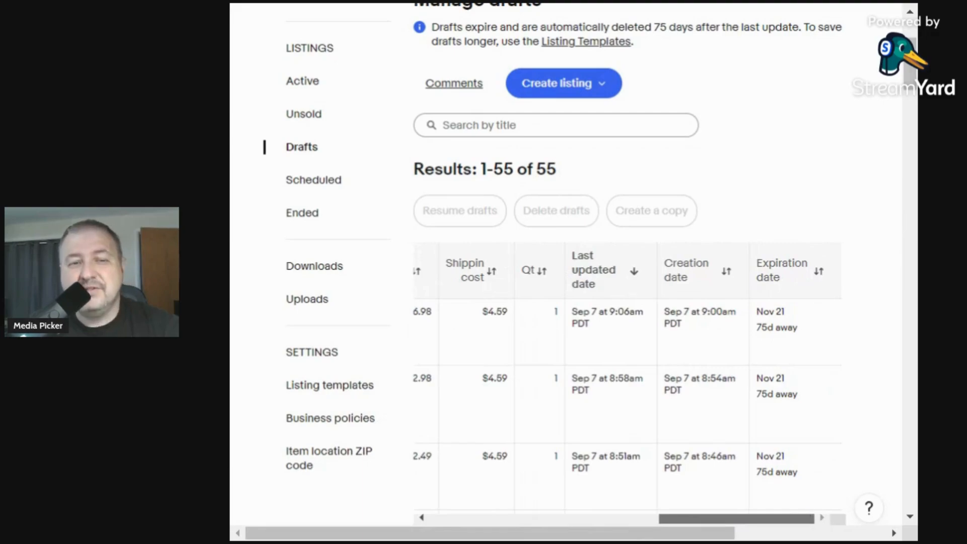
left_click_drag(755, 519, 447, 497)
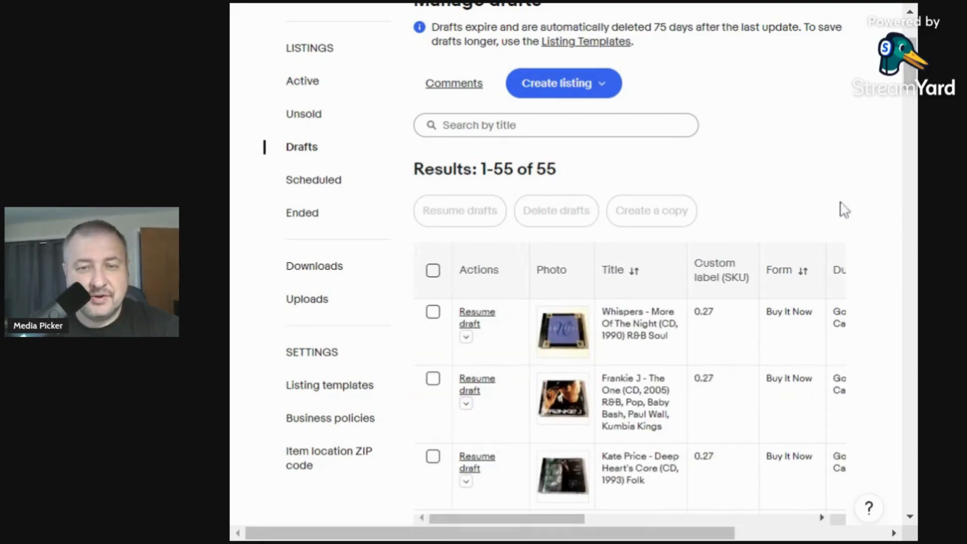
Start a new single listing from the "1. CD Listing" template
scroll(742, 221, "up", 4)
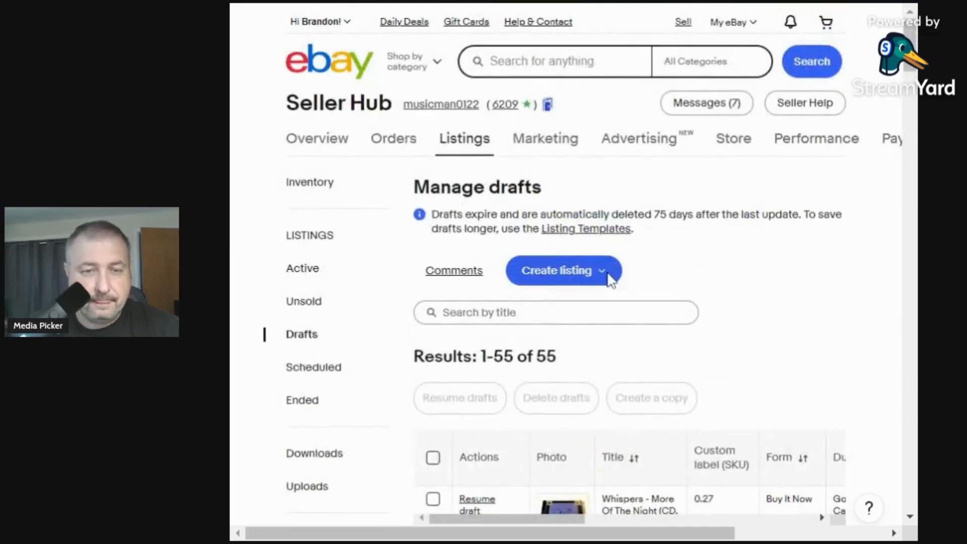
left_click(608, 272)
left_click(469, 304)
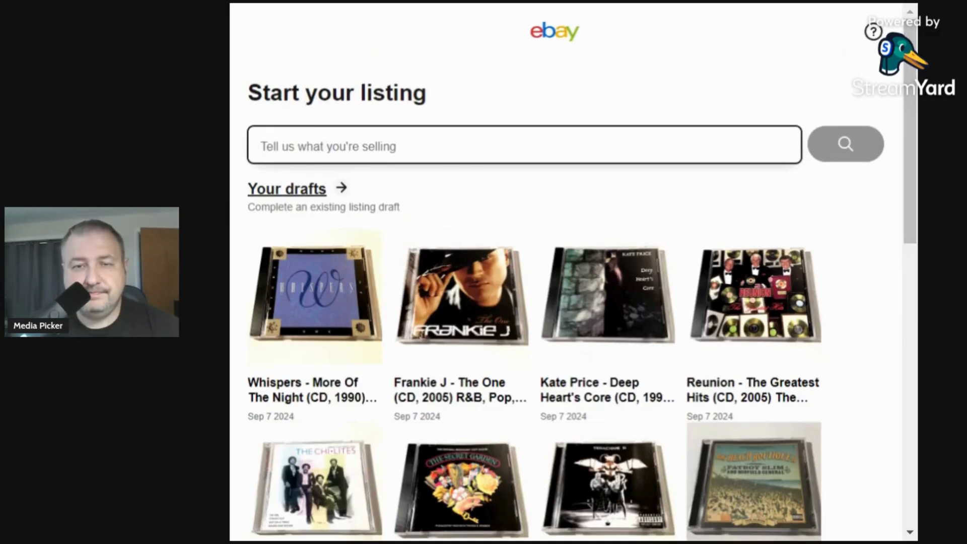
scroll(690, 317, "down", 10)
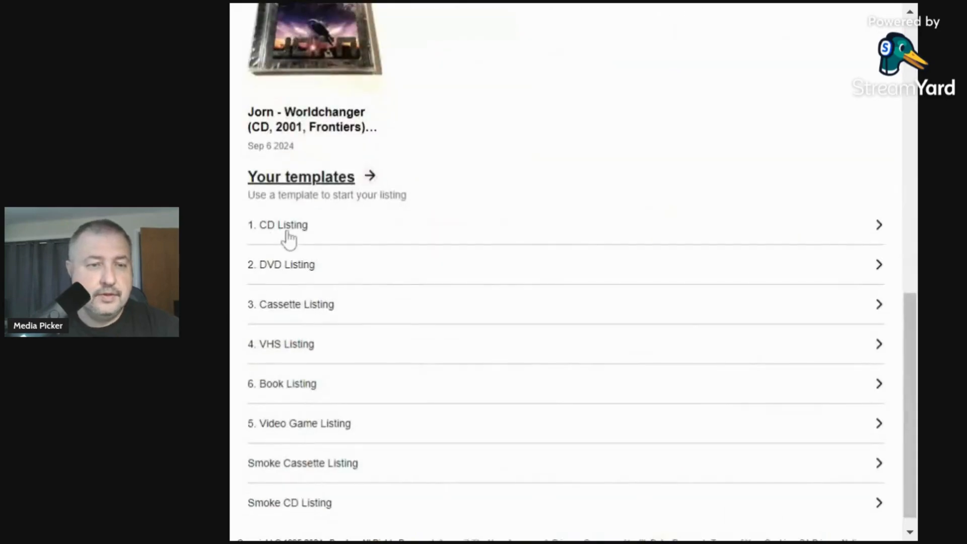
left_click(283, 226)
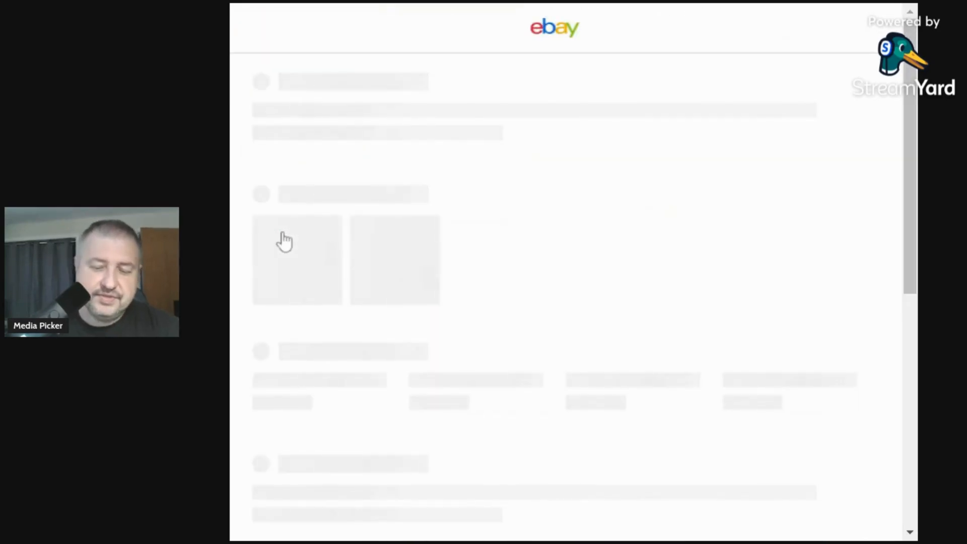
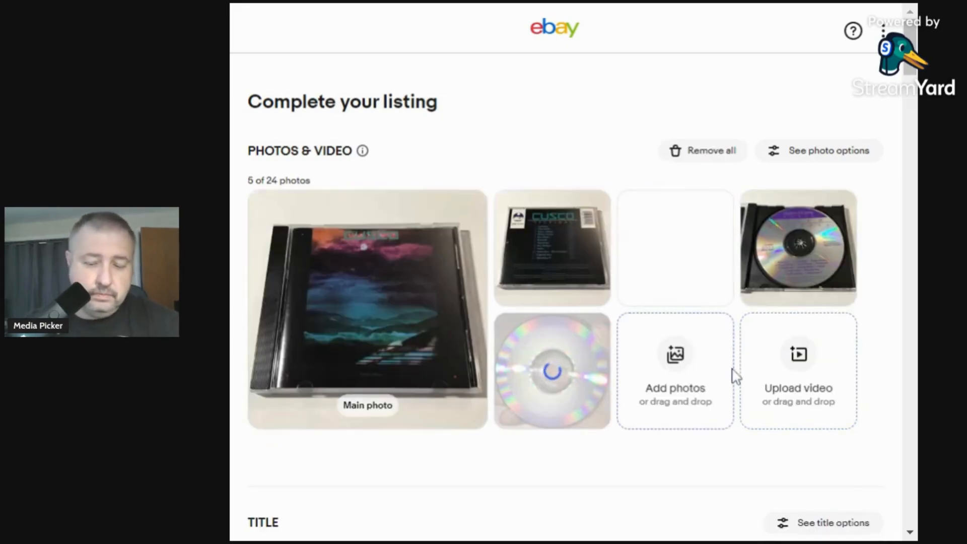
Edit the main photo of the Cusco CD with contrast 20 and brightness 22, and save the adjustment
left_click(437, 309)
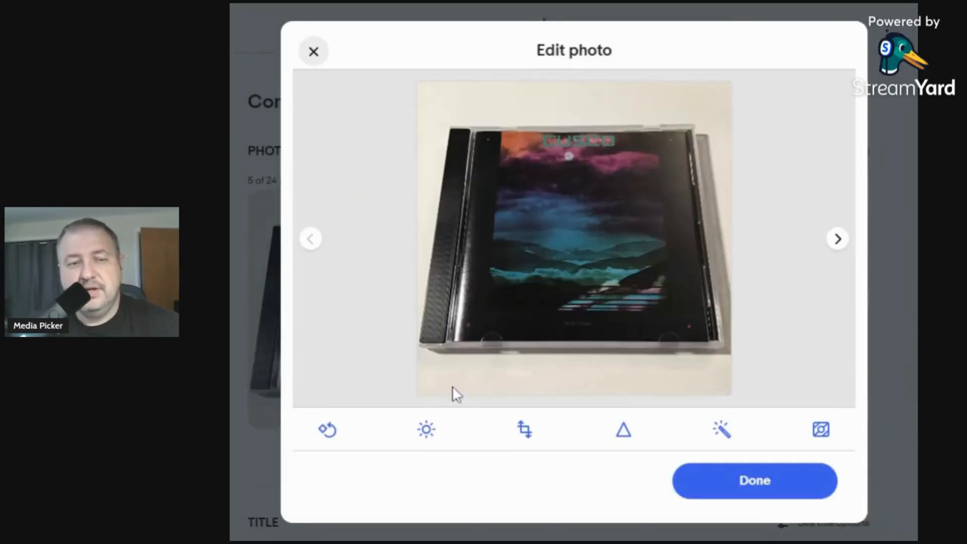
left_click(427, 431)
left_click(586, 381)
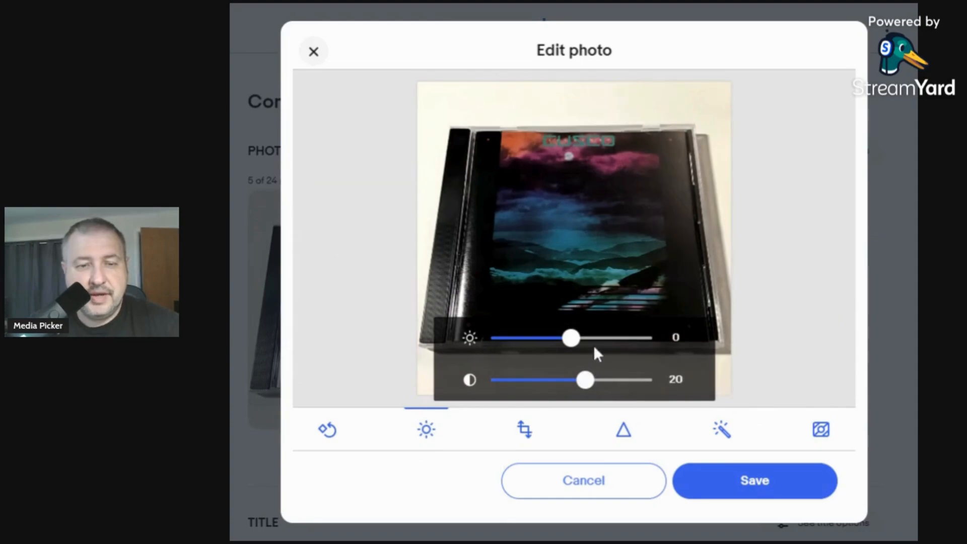
left_click(587, 338)
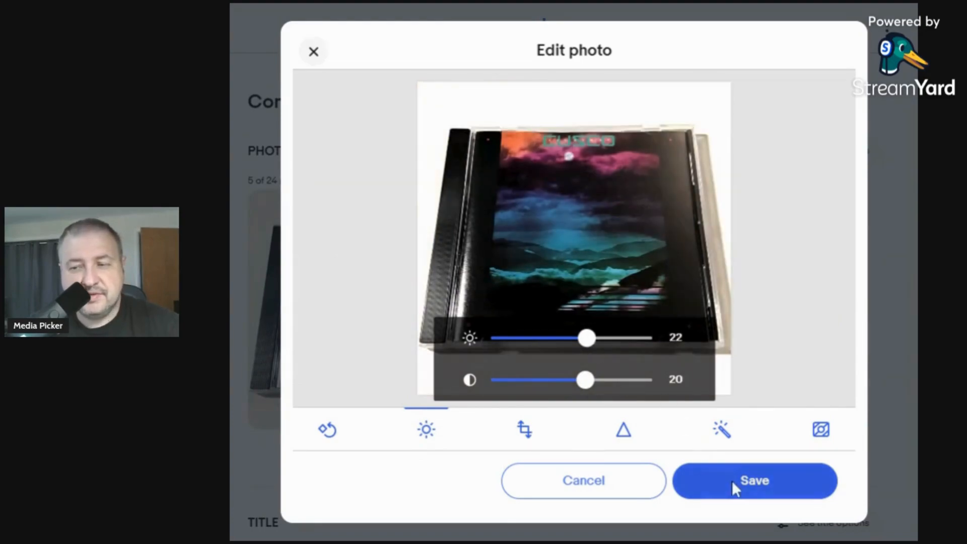
left_click(740, 492)
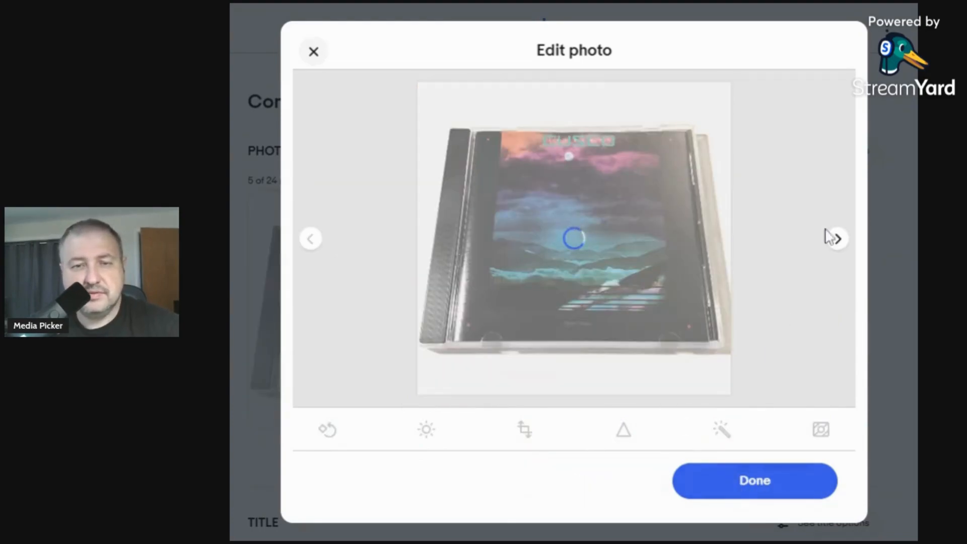
Edit the back cover photo with contrast 20 and a similarly raised brightness, and save the adjustment
left_click(843, 239)
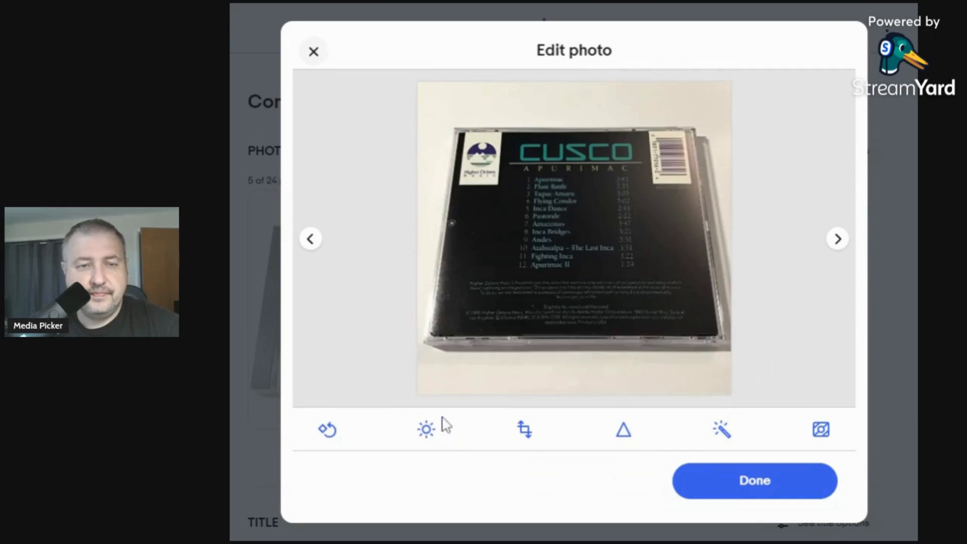
left_click(435, 431)
left_click(586, 380)
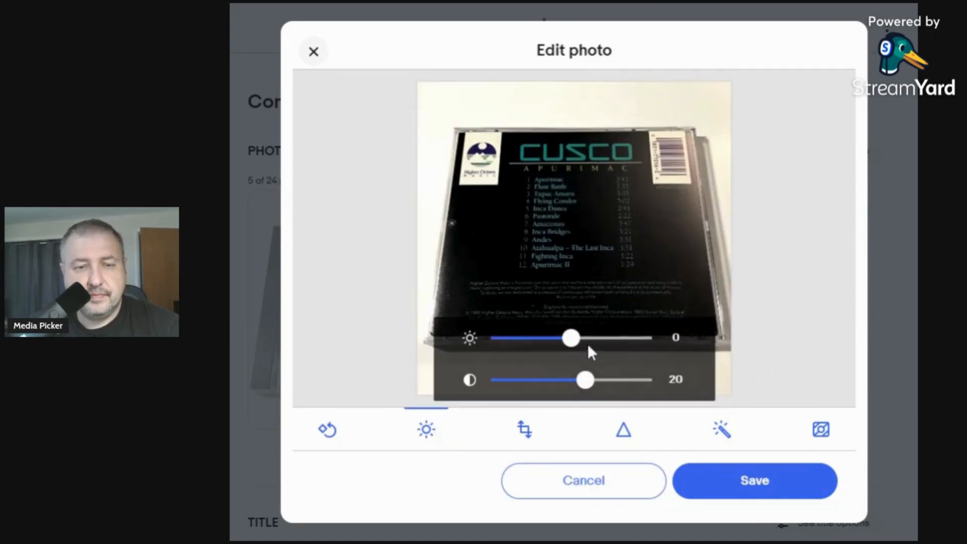
left_click(587, 342)
left_click(719, 478)
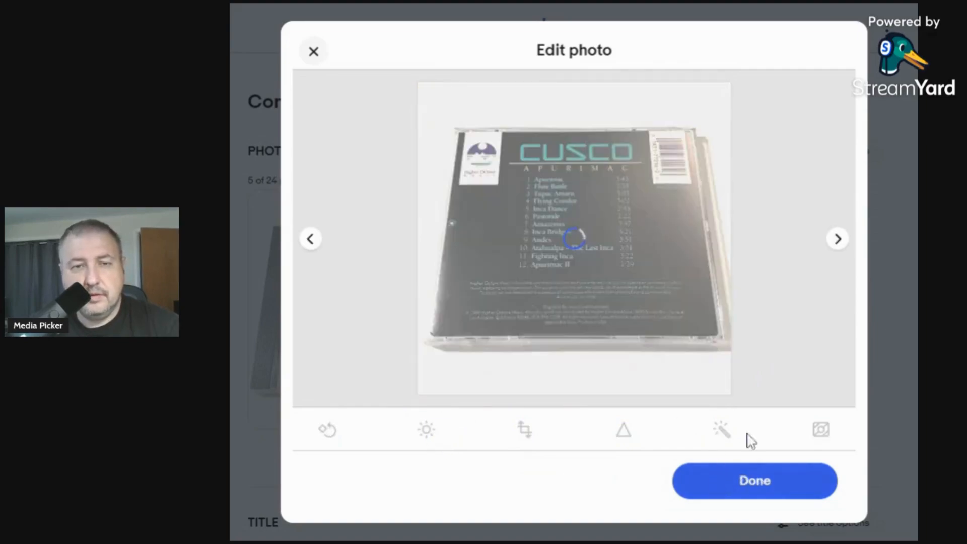
Edit the photo of the open case's band picture with contrast 18 and brightness 20, and save the adjustment
left_click(840, 246)
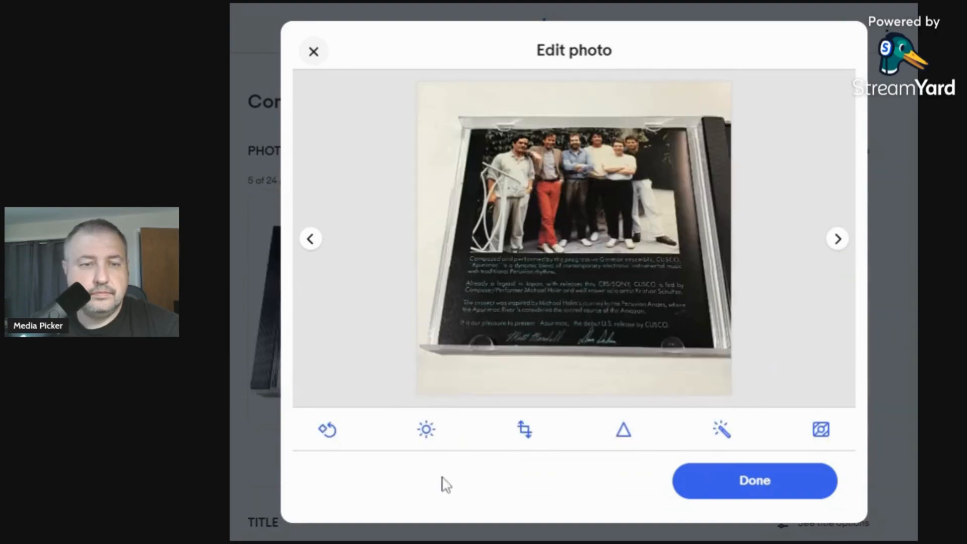
left_click(430, 434)
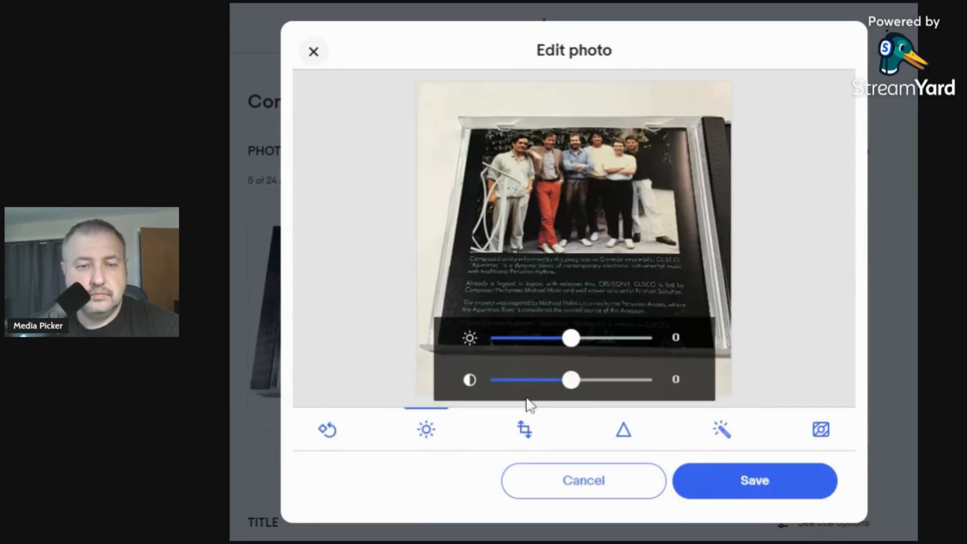
left_click(584, 378)
left_click(587, 338)
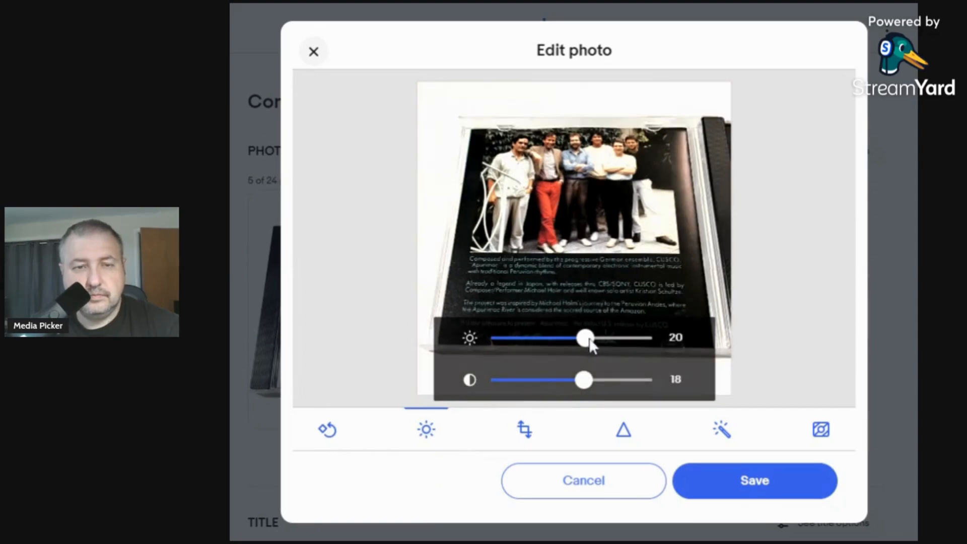
left_click(766, 465)
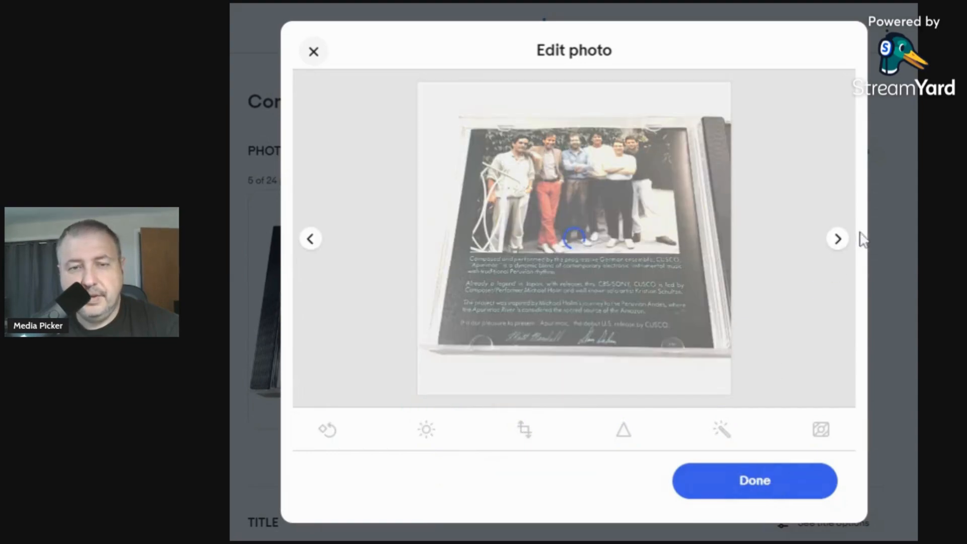
Raise the contrast and brightness of the disc-in-case photo slightly, save the adjustment and finish photo editing
left_click(838, 239)
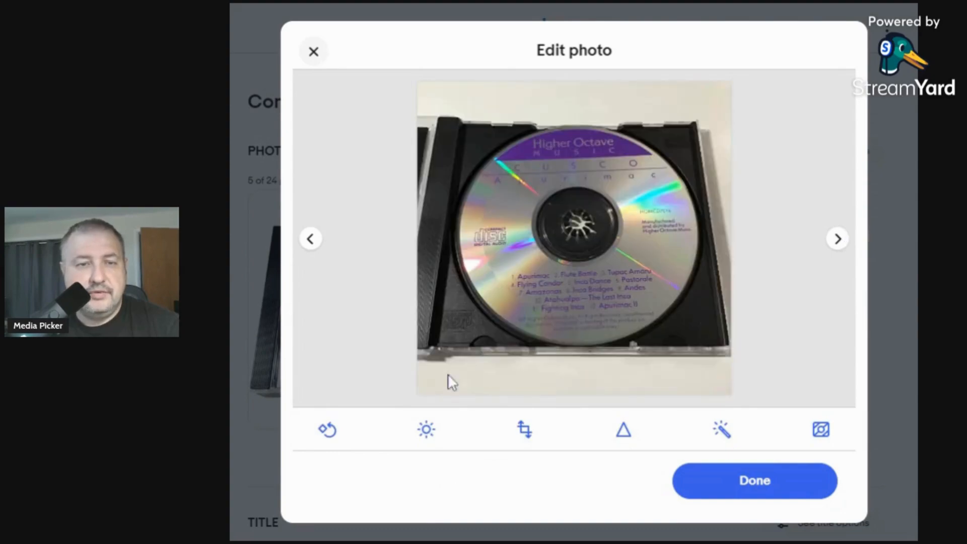
left_click(431, 431)
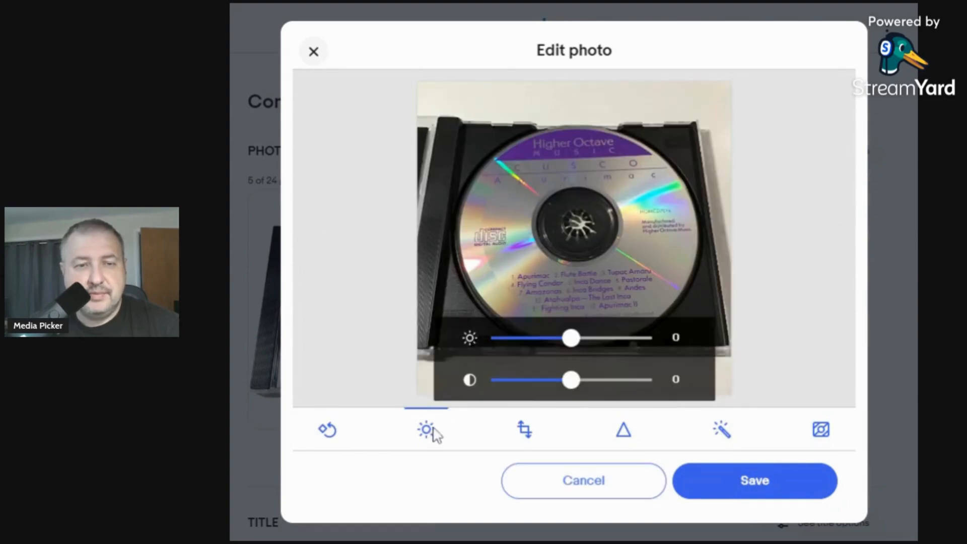
left_click(588, 380)
left_click(587, 338)
left_click(718, 492)
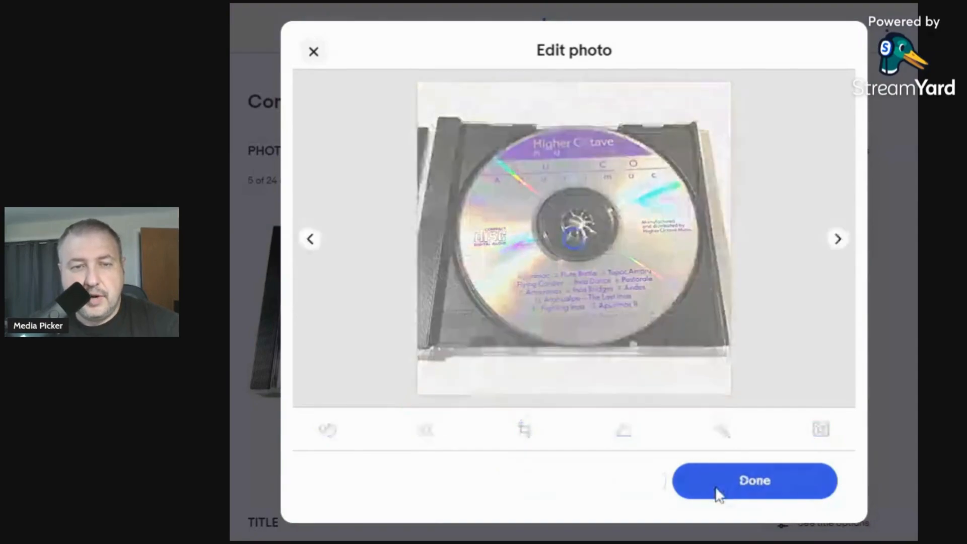
left_click(719, 479)
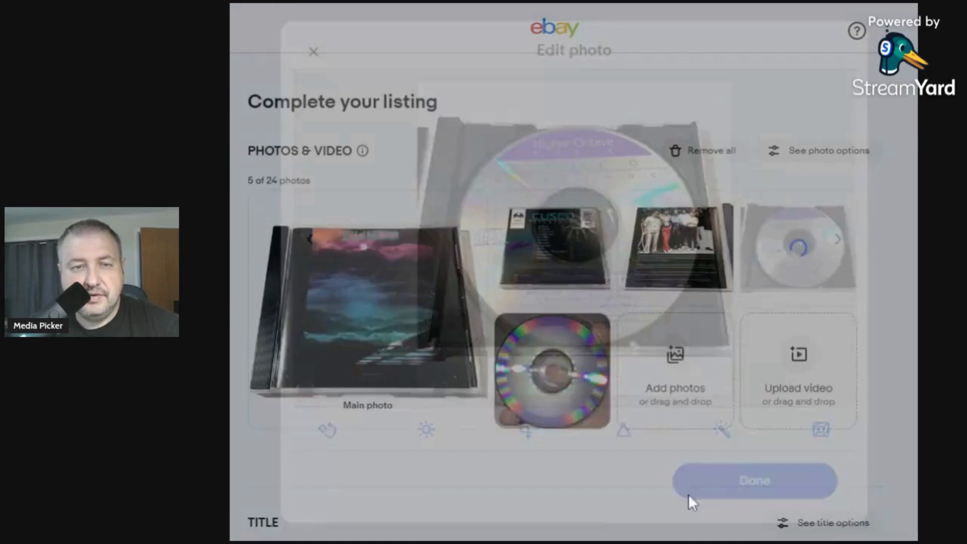
Enter "Cusco - Apurimac (CD, 1988) New Age" as the item title
scroll(429, 355, "down", 4)
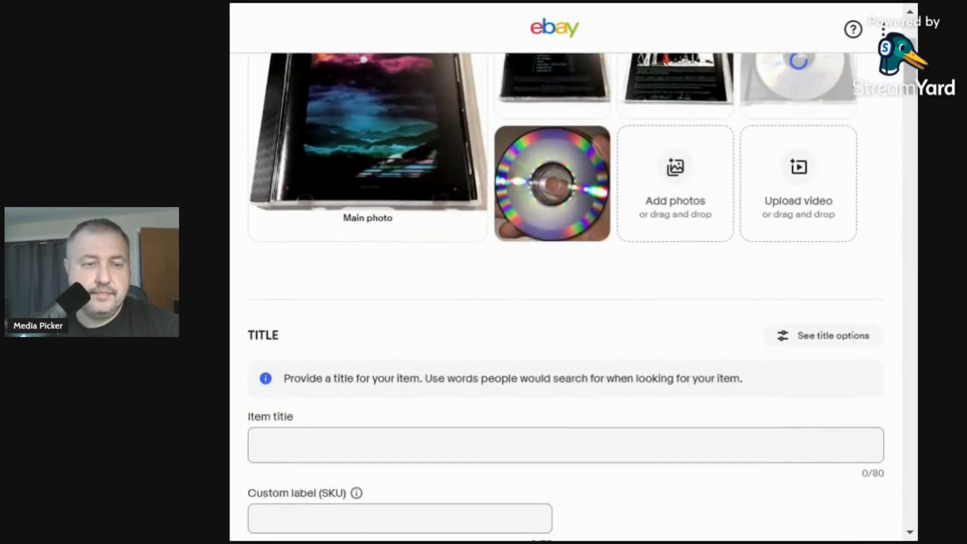
left_click(565, 446)
type("C")
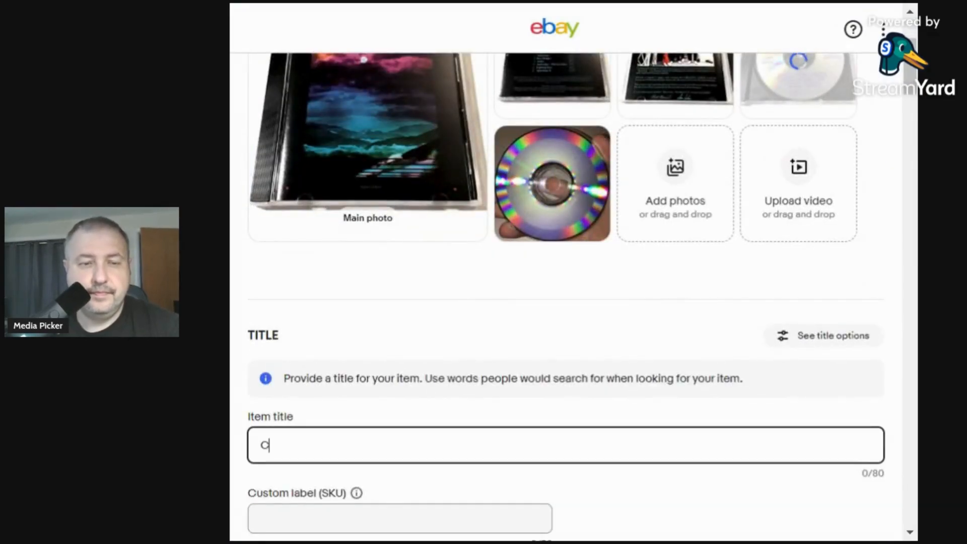
type("usco - A")
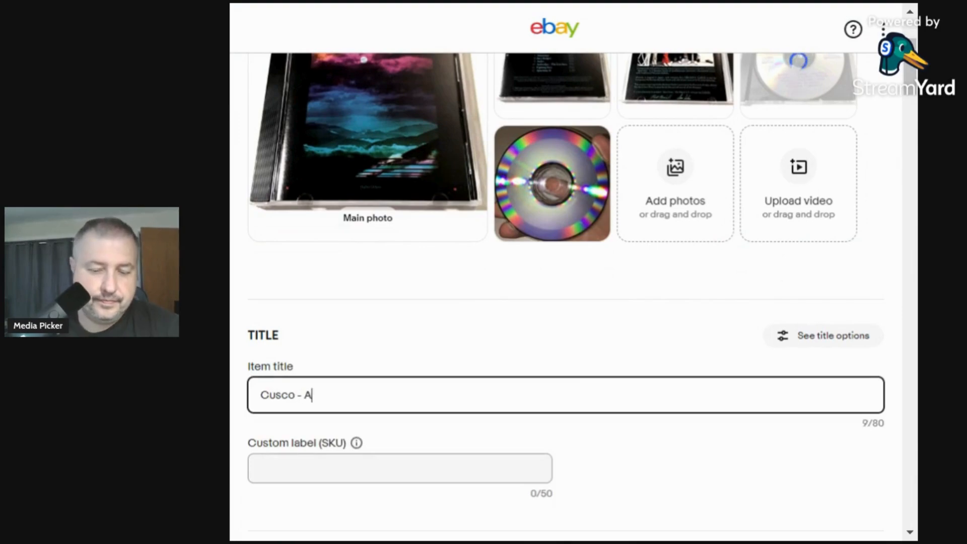
type("pu")
key("BackSpace")
type("pu")
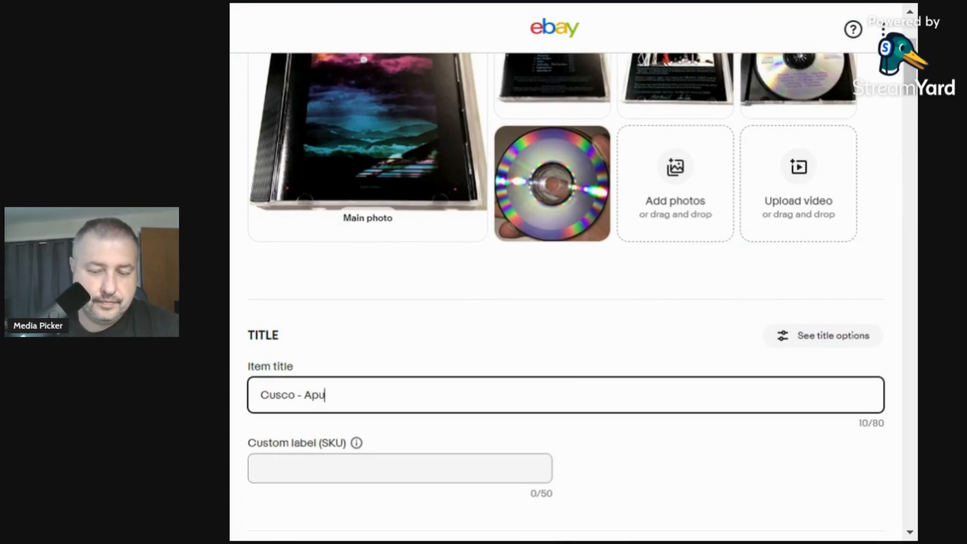
type("rimac (CD,")
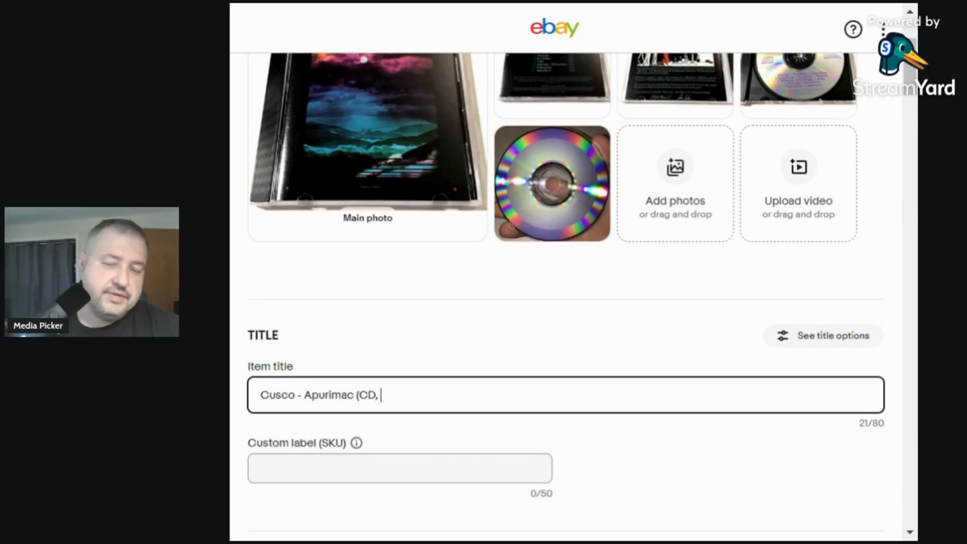
type("1988")
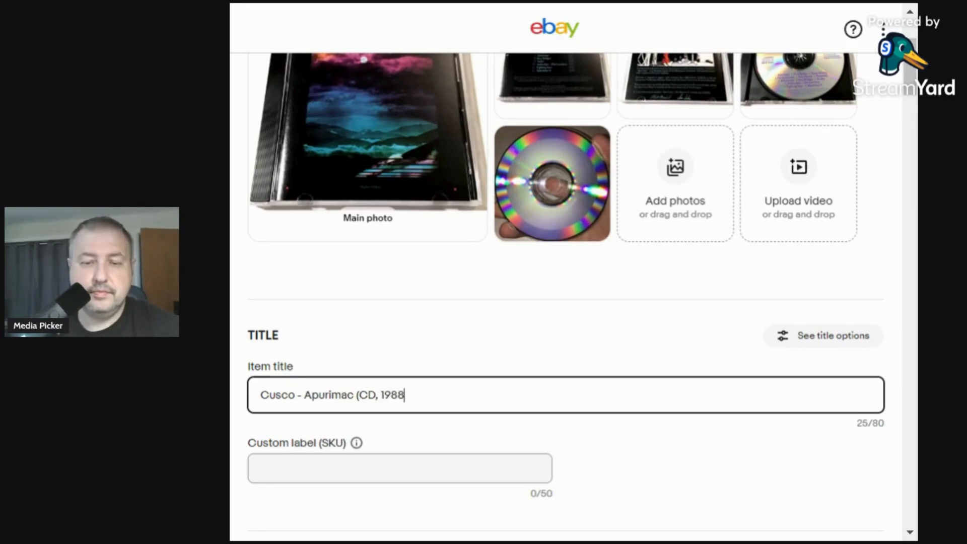
type(") New Age")
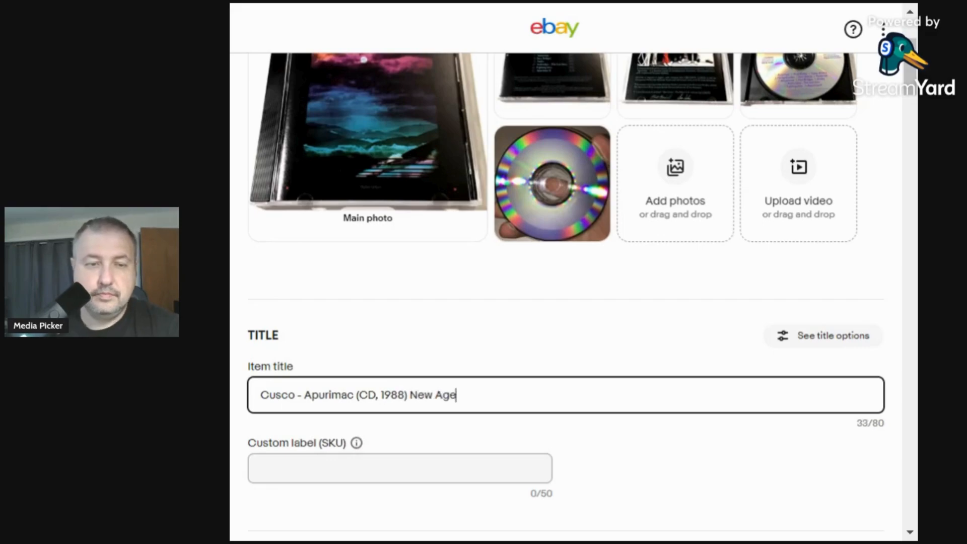
Apply all item specifics suggested from the title, release year 1988 and genre New Age, and set the SKU to 0.27
scroll(378, 484, "down", 5)
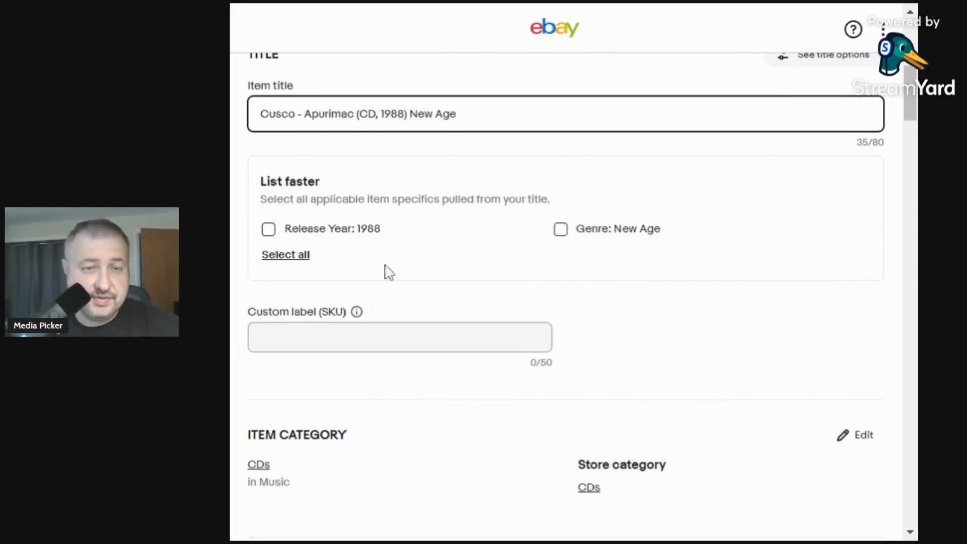
left_click(302, 256)
left_click(295, 327)
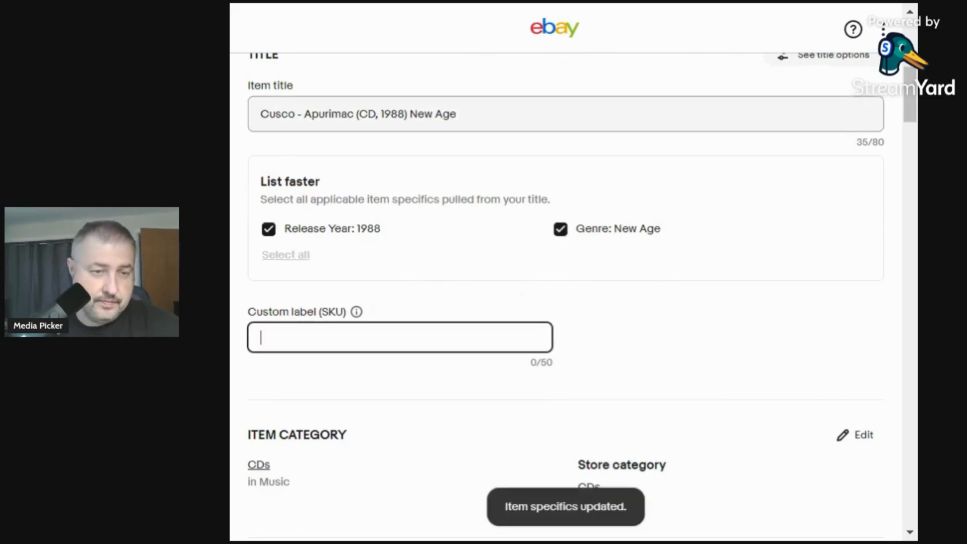
type("0.27")
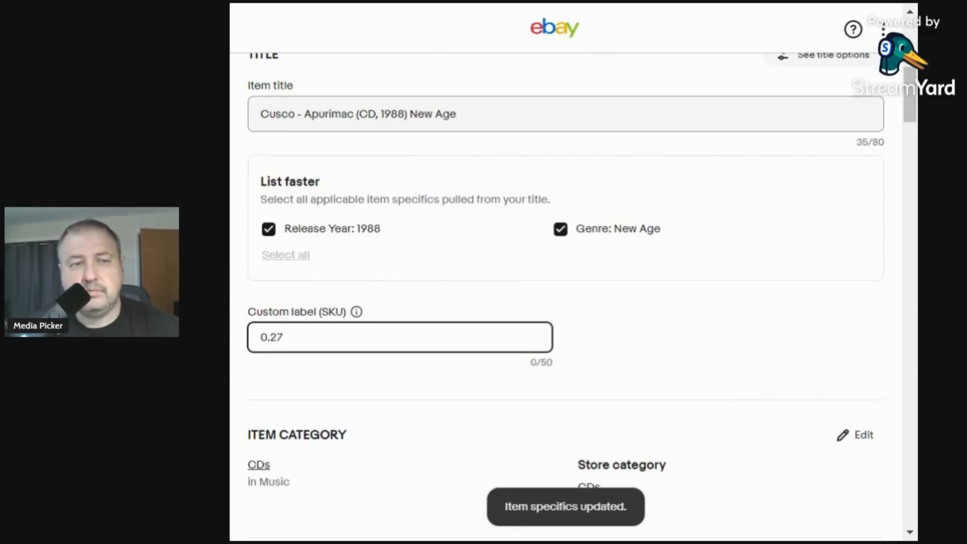
Add the custom item specifics Cusco as the artist and Apurimac as the release title
scroll(391, 126, "down", 10)
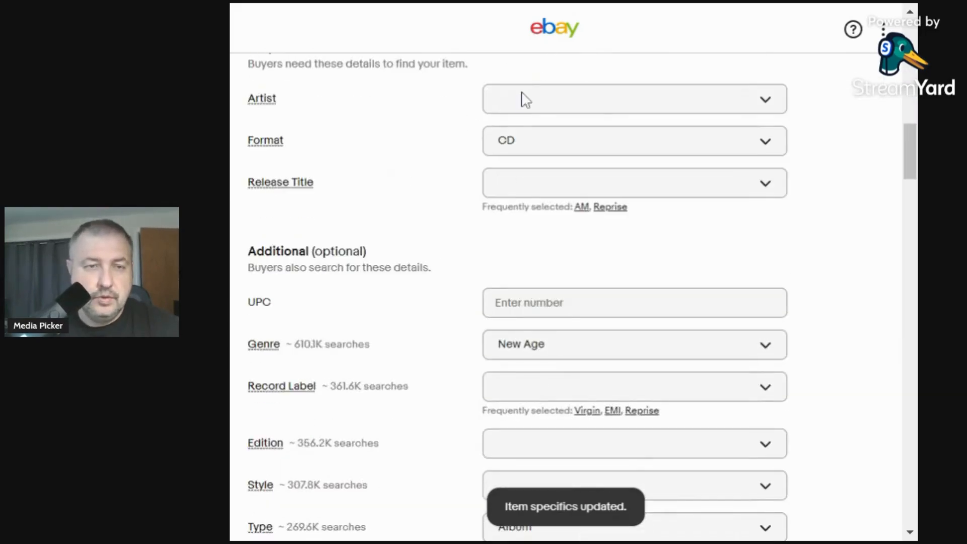
left_click(524, 99)
type("Cusco")
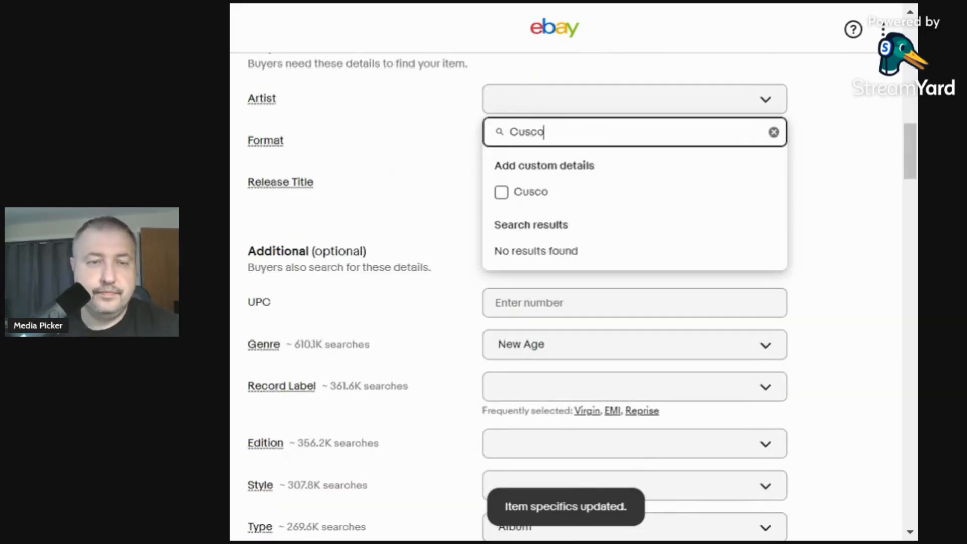
left_click(501, 192)
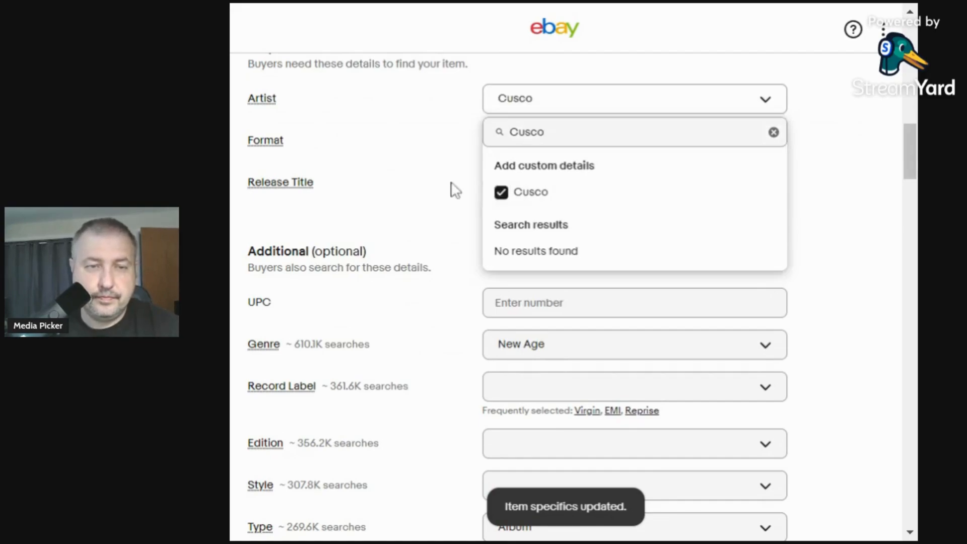
left_click(456, 190)
left_click(499, 193)
type("Apur")
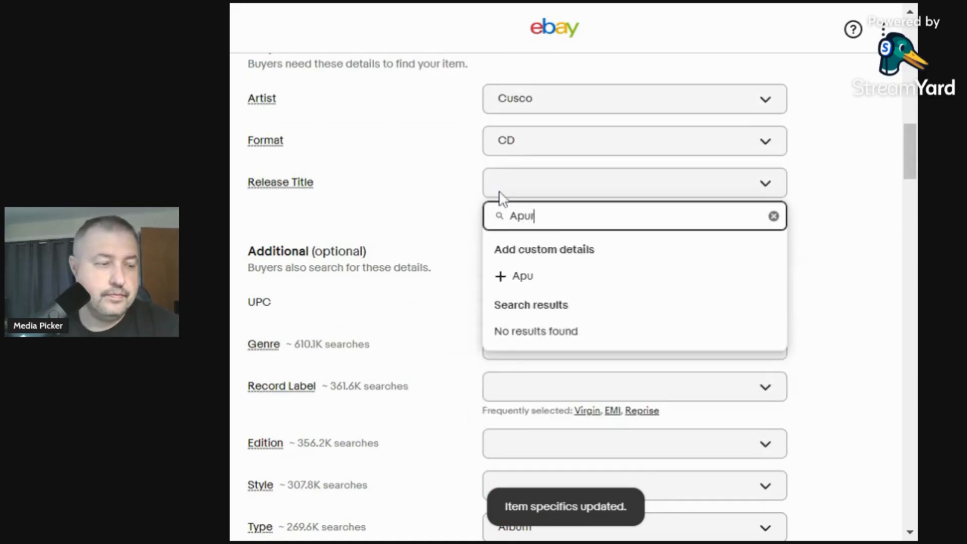
type("imac")
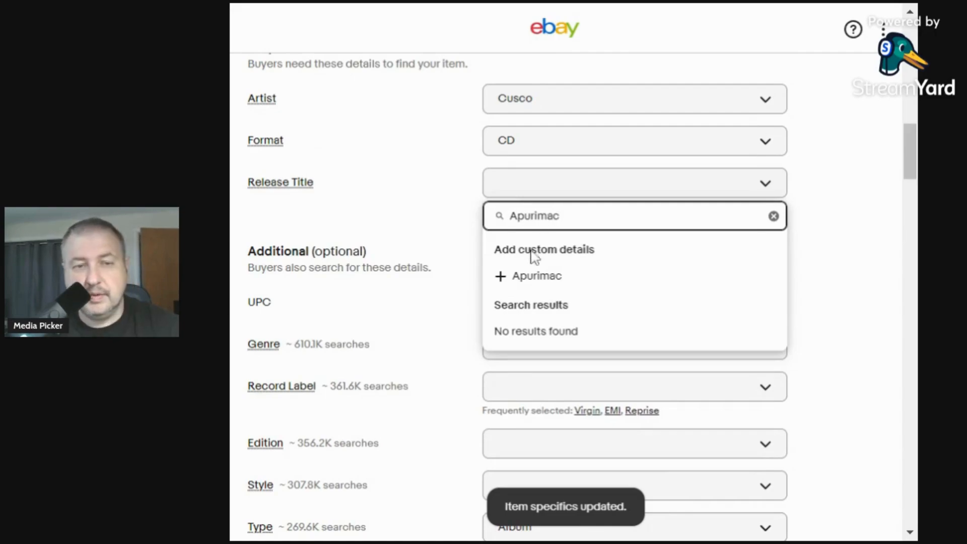
left_click(501, 279)
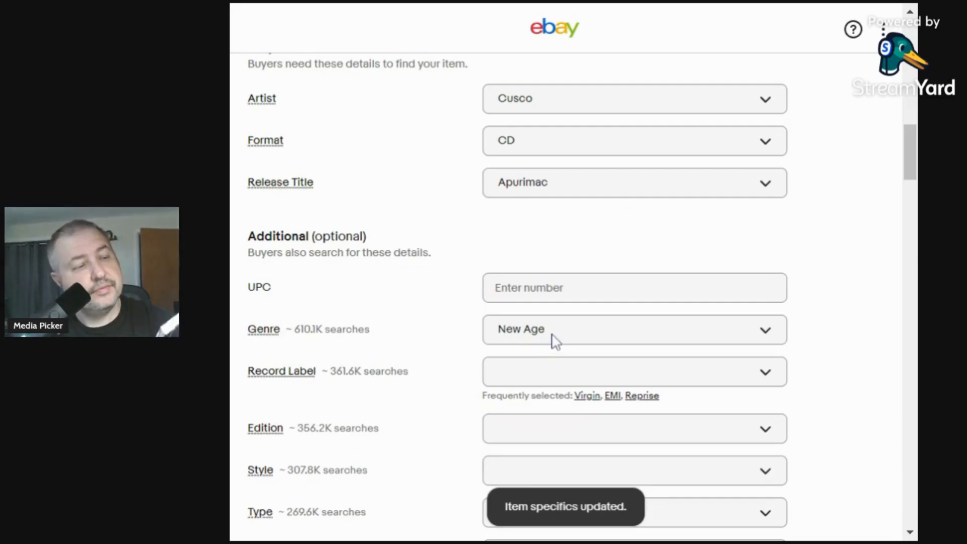
left_click(569, 373)
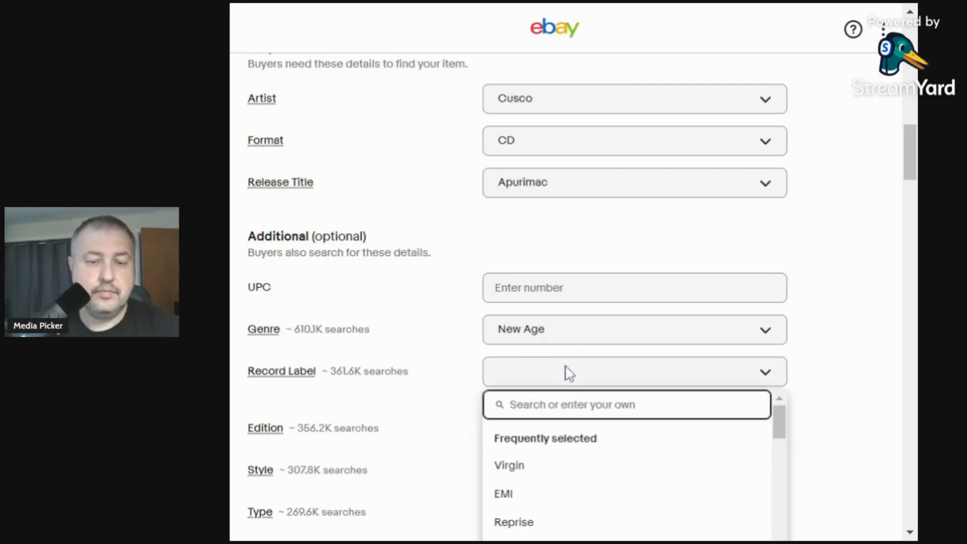
type("Higher Oc")
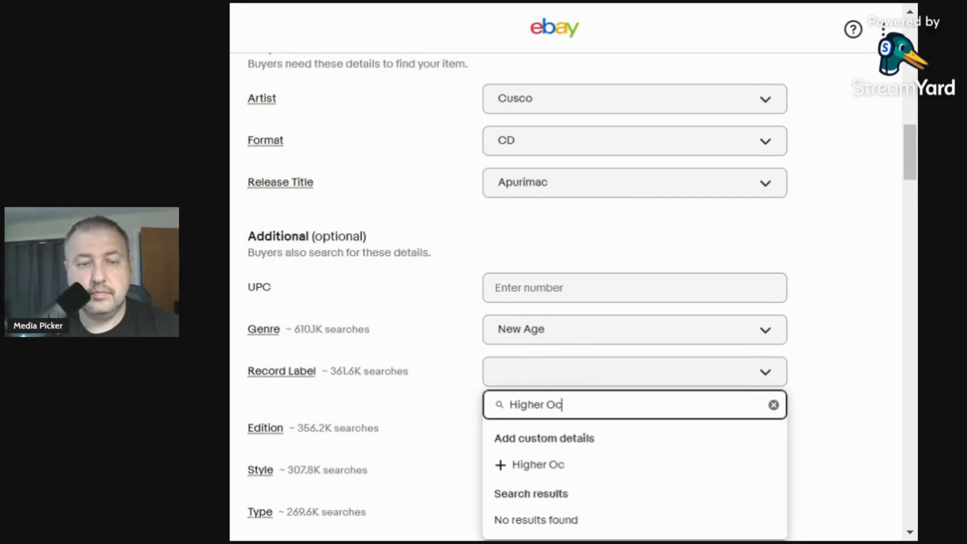
type("tave Music")
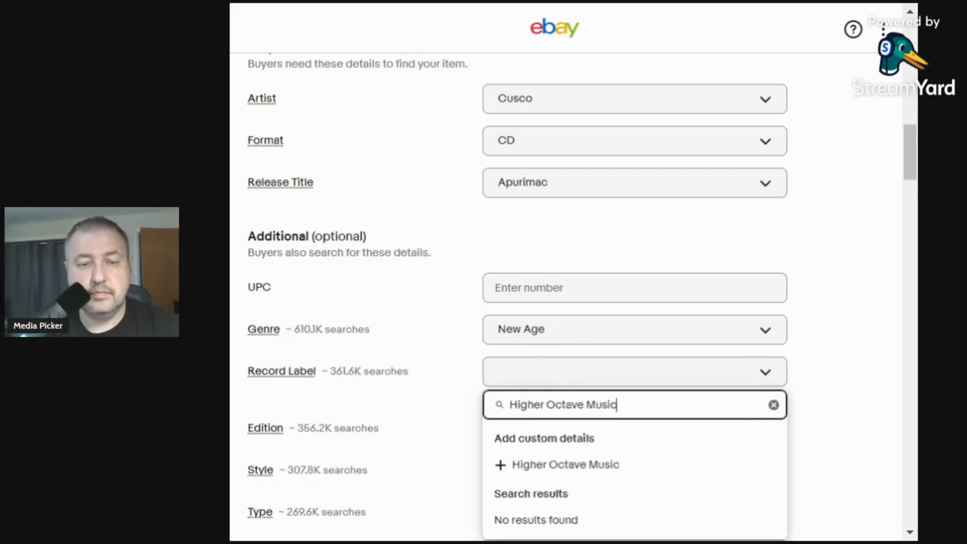
left_click(501, 466)
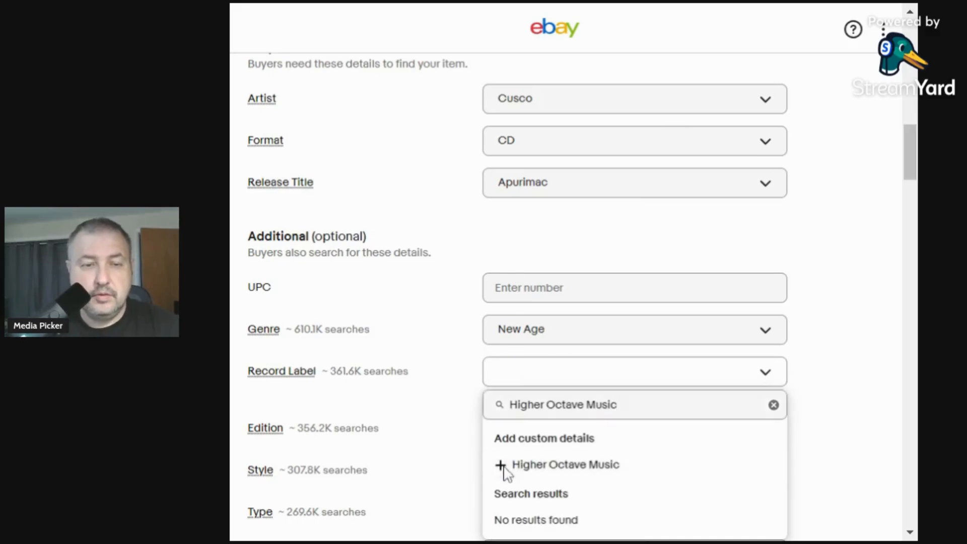
left_click(514, 289)
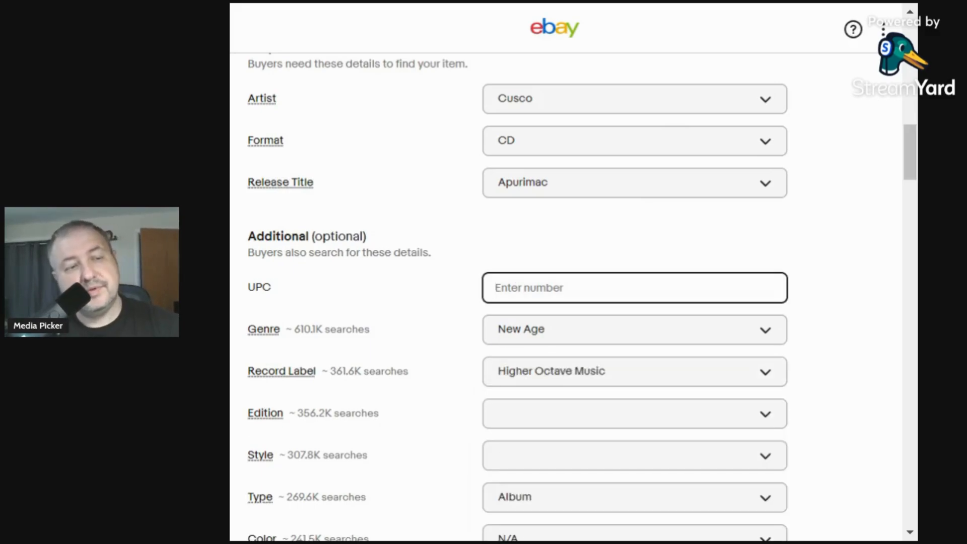
type("018317701626")
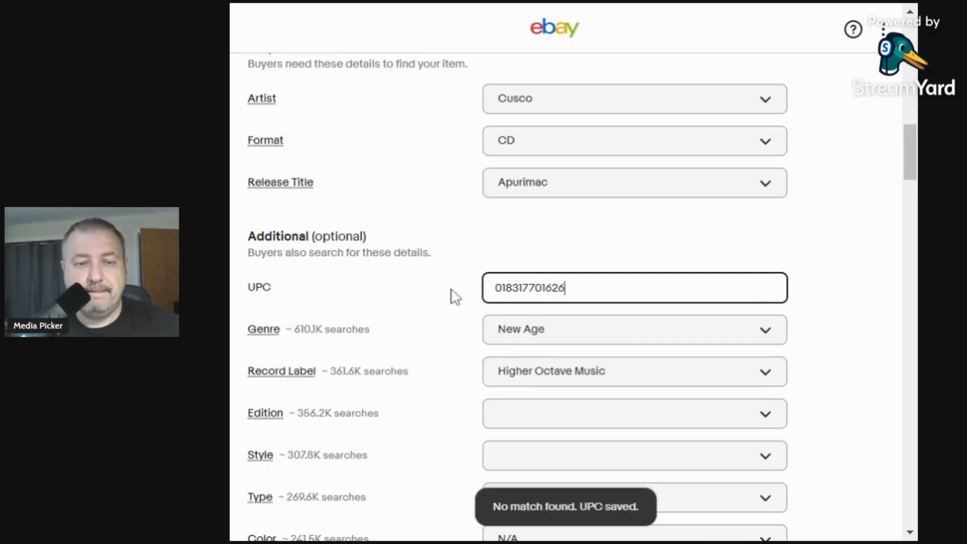
Add N/A as a custom value for the Edition item specific
scroll(448, 304, "down", 3)
left_click(508, 235)
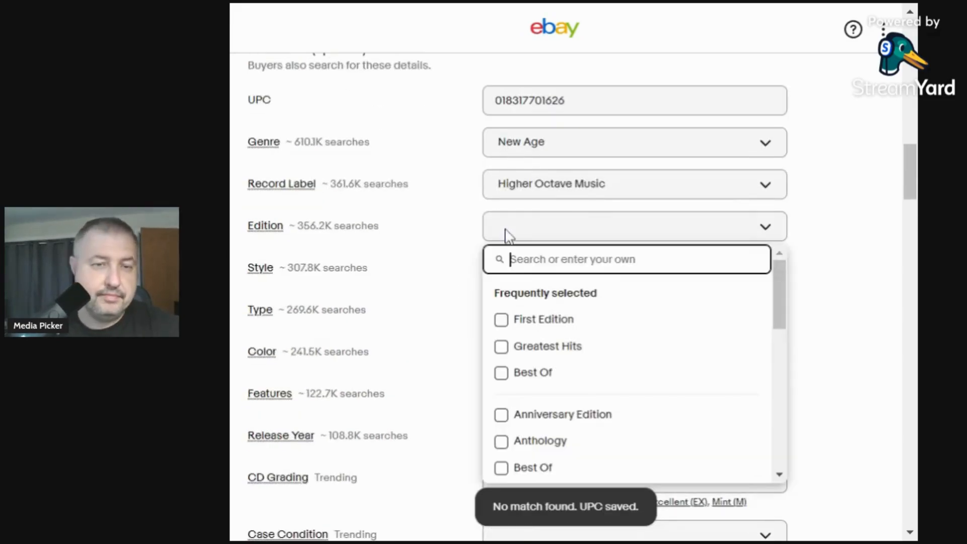
type("N/A")
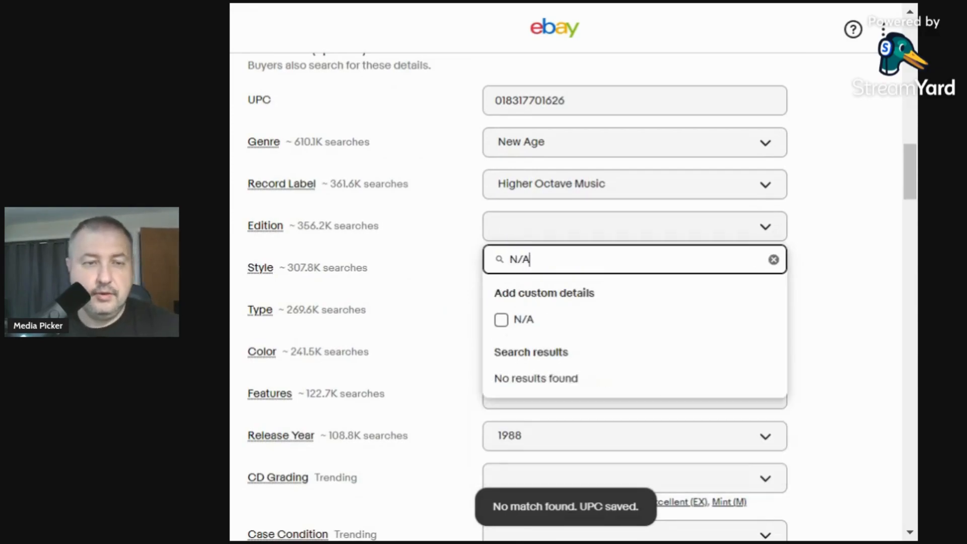
left_click(501, 319)
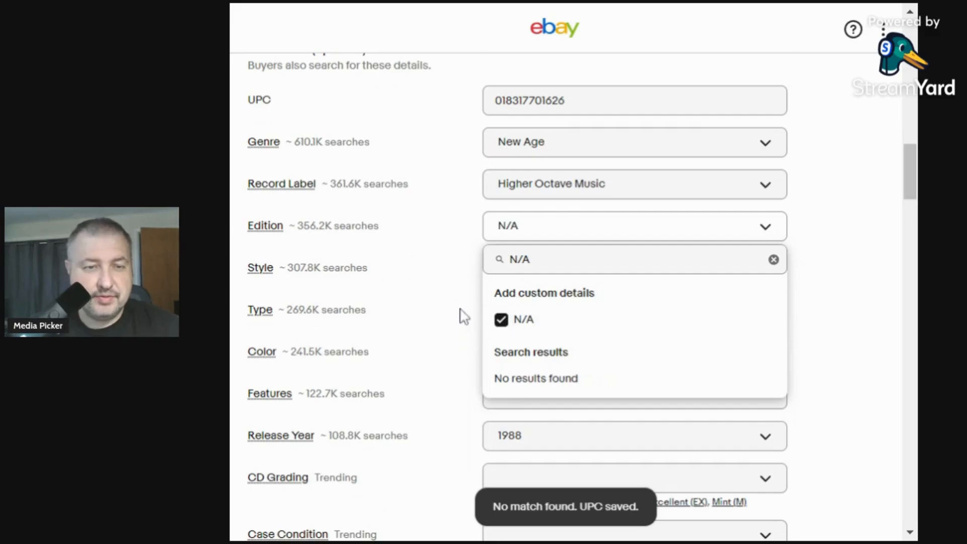
left_click(443, 316)
Add New Age as a custom value for the Style item specific
left_click(496, 277)
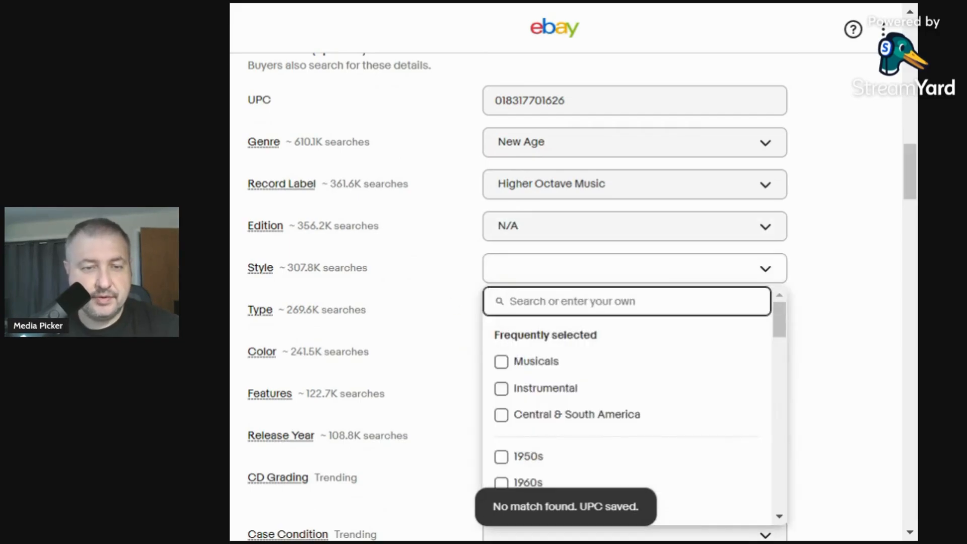
type("New AG")
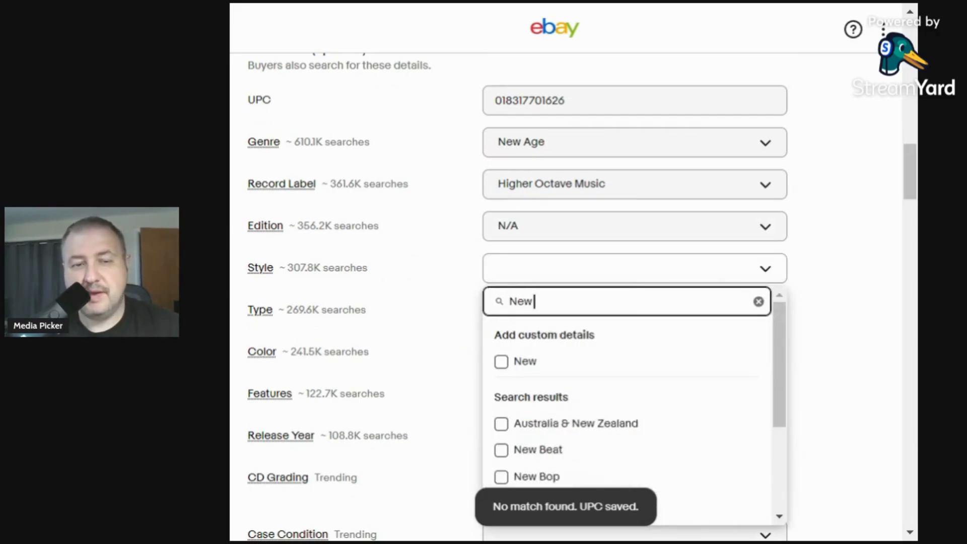
key("BackSpace")
type("ge")
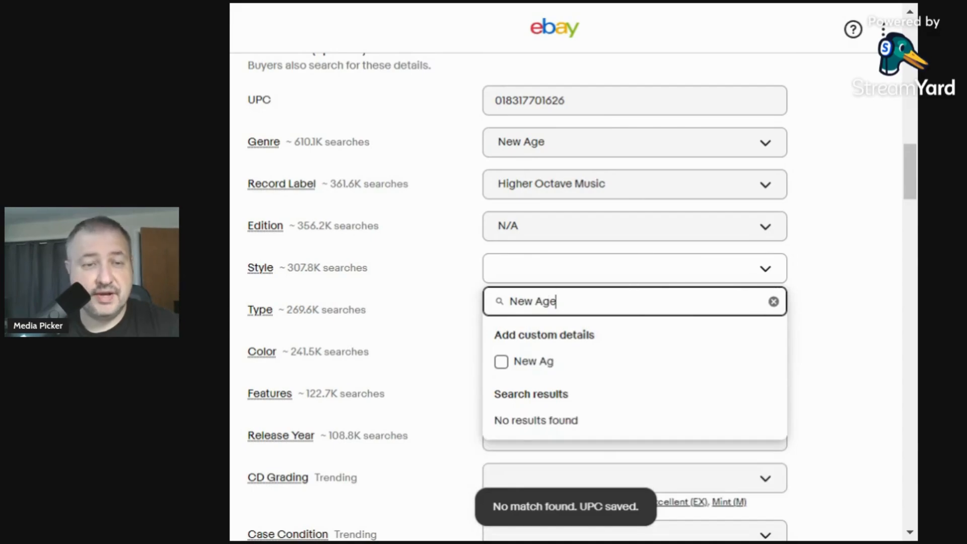
left_click(503, 376)
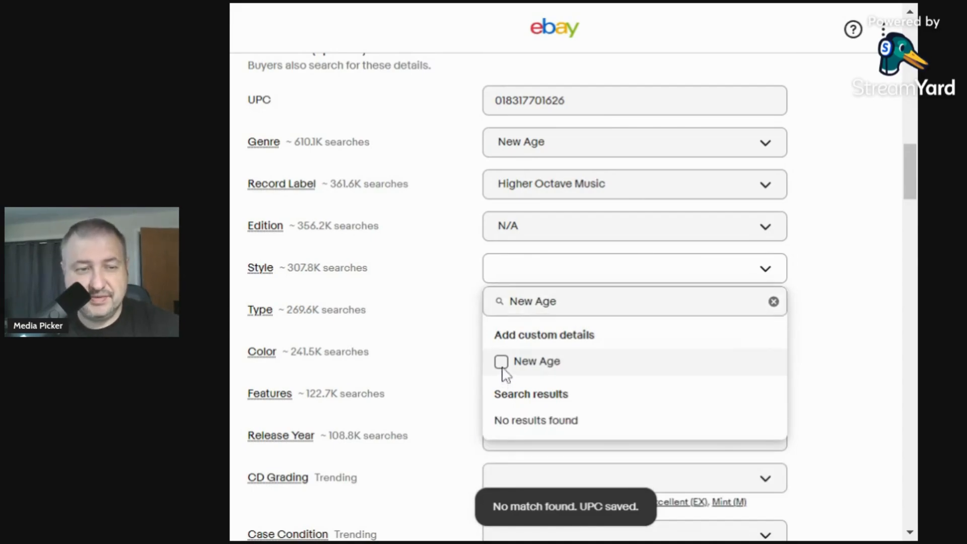
left_click(462, 350)
Set the CD grading to Very Good (VG) and the case condition to Very Good Plus (VG+)
scroll(456, 363, "down", 5)
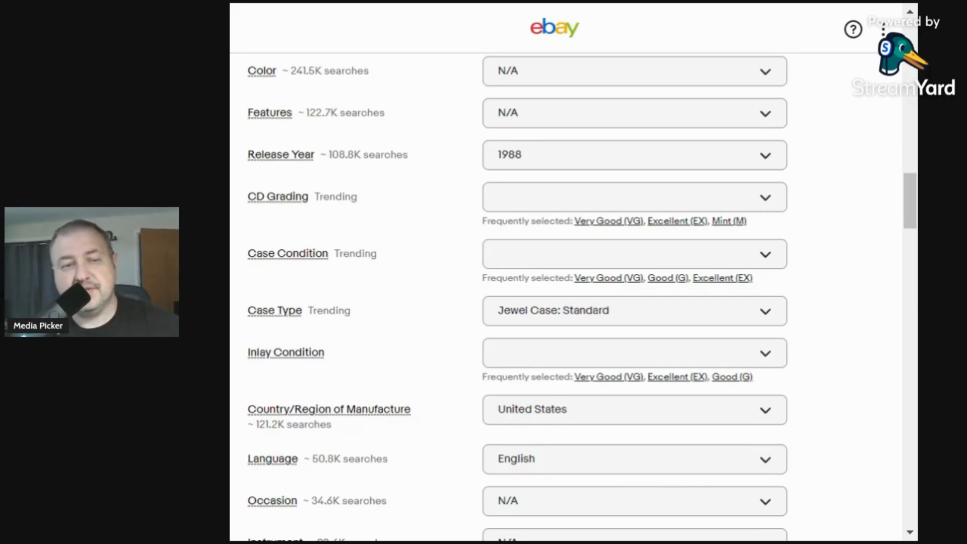
left_click(511, 199)
type("v")
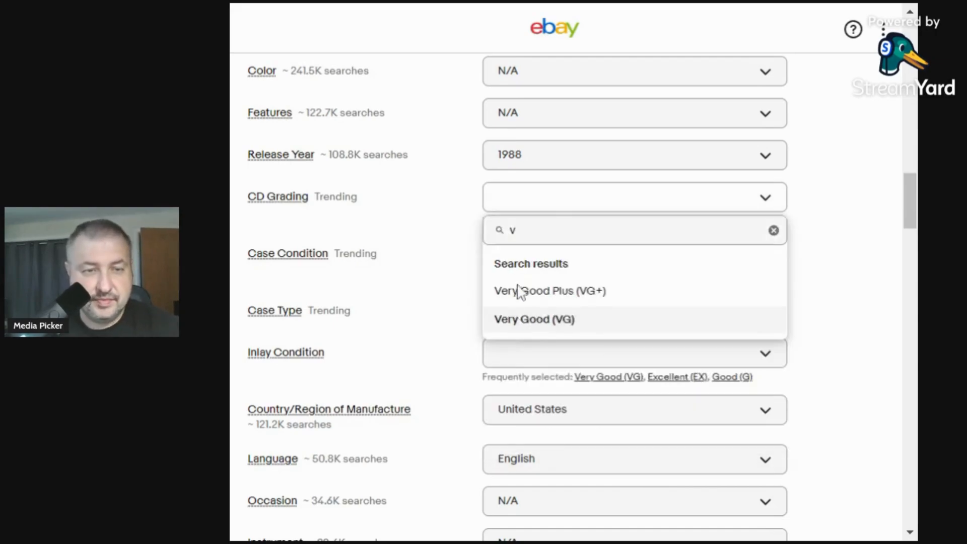
left_click(518, 238)
type("v")
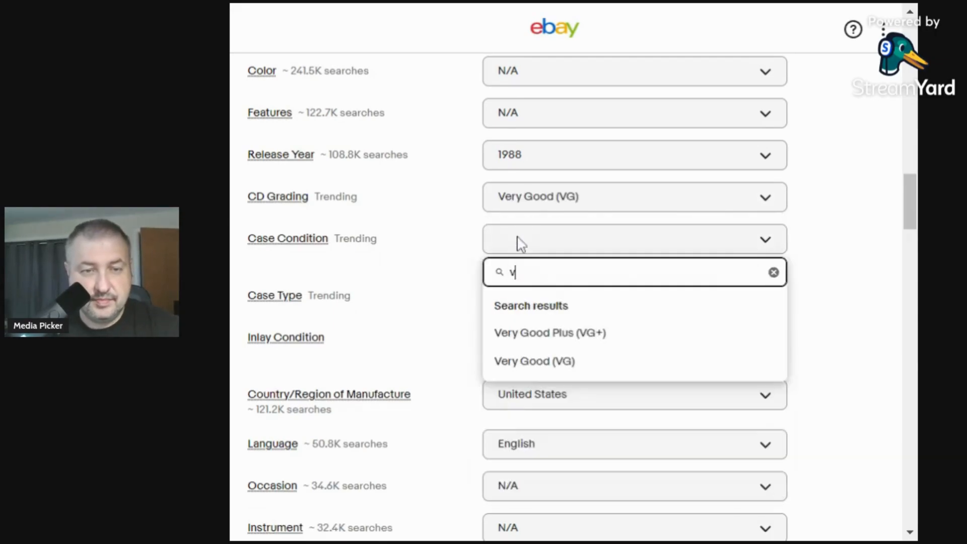
left_click(527, 334)
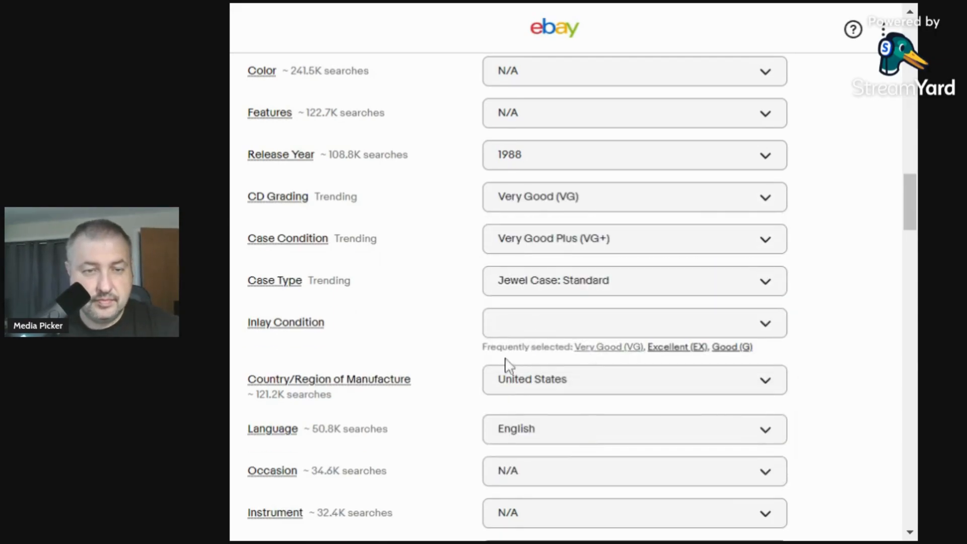
Set the item condition to Very Good
scroll(417, 253, "down", 15)
scroll(305, 95, "up", 5)
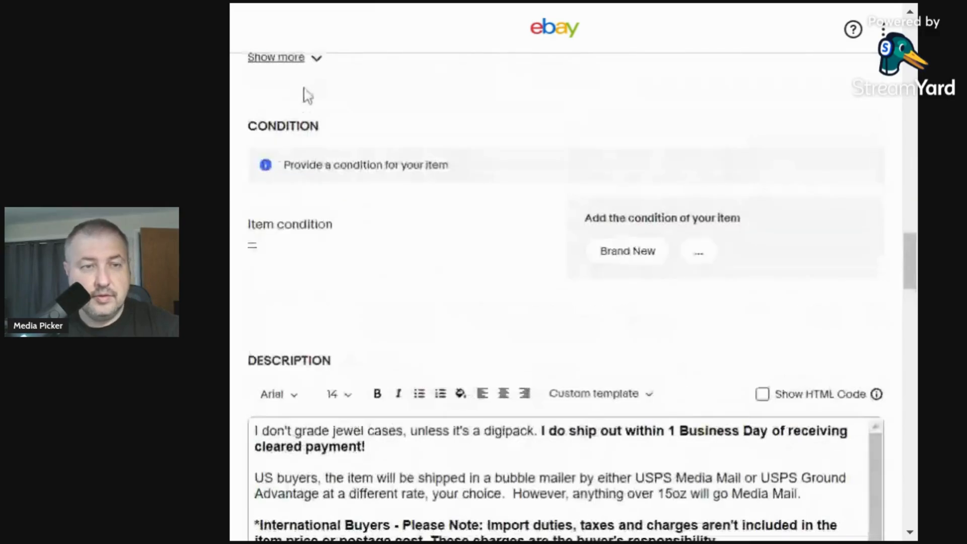
left_click(252, 246)
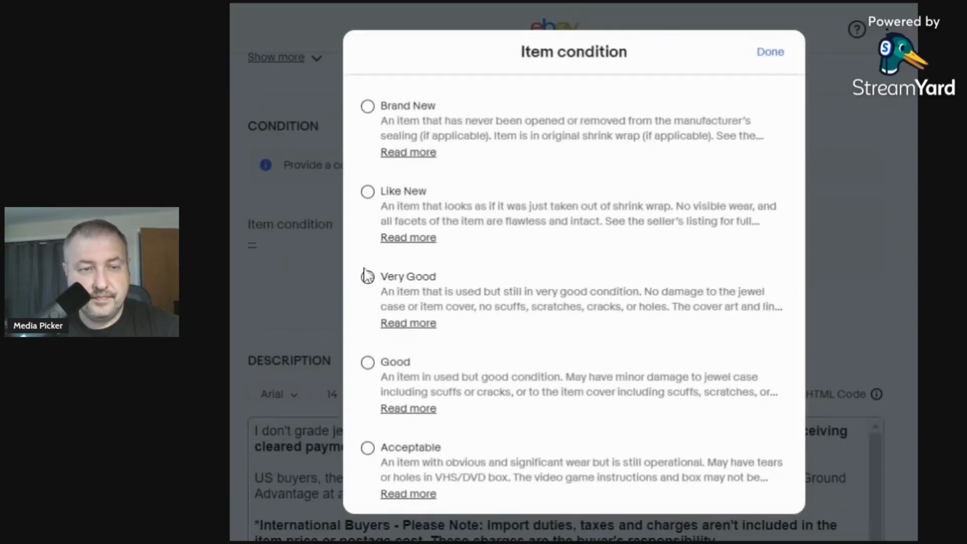
left_click(368, 276)
Begin the condition description with "Booklet has a little fading on the inside near the spine"
left_click(452, 255)
type("B")
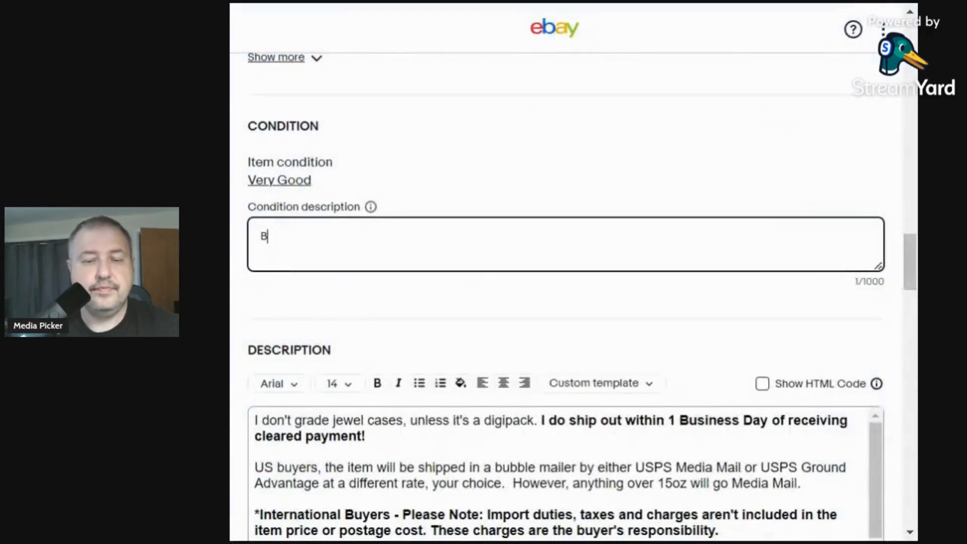
type("ooklet has a ")
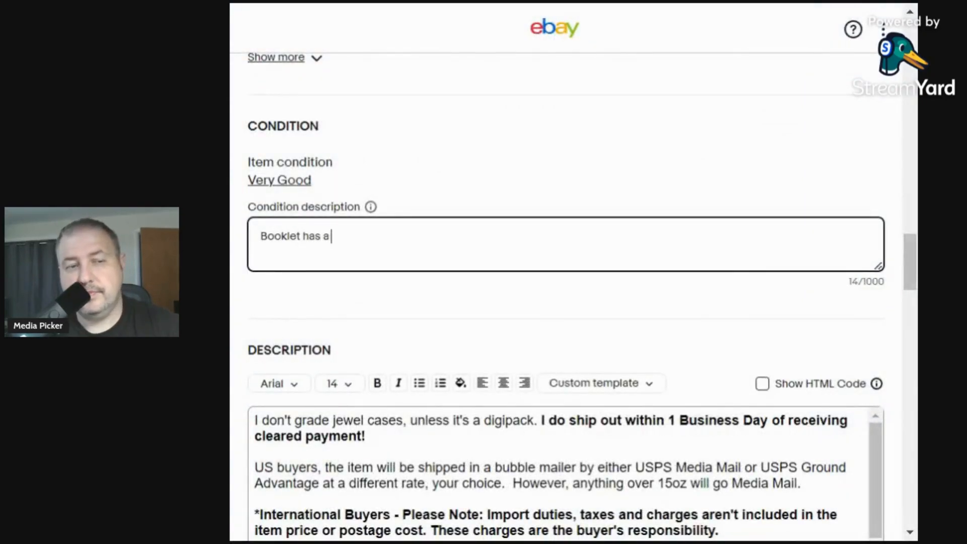
type("litthe")
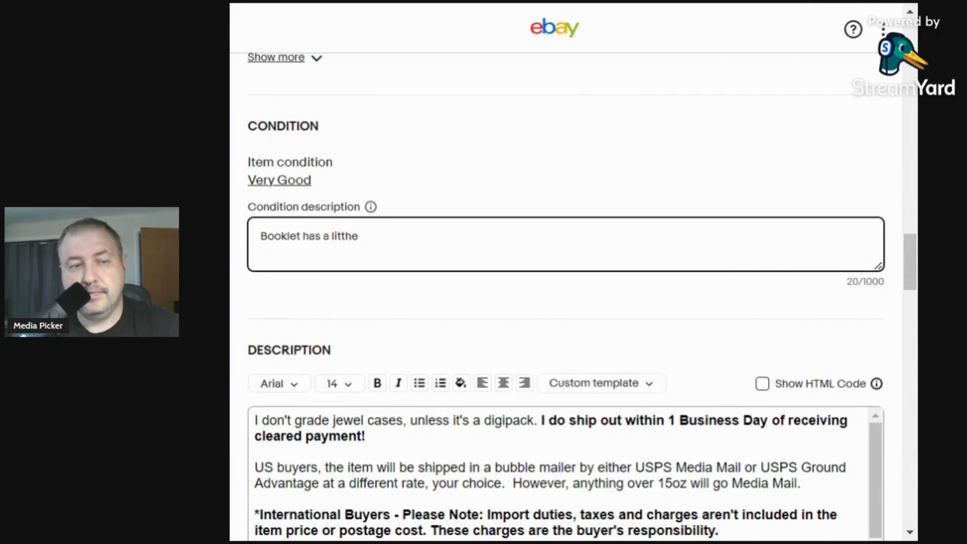
key("BackSpace")
key("BackSpace")
type("le fadi")
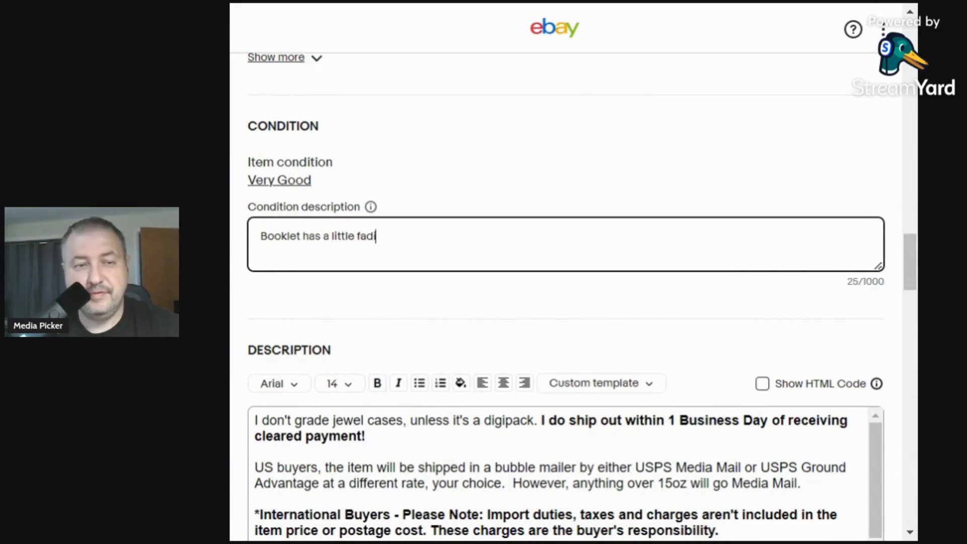
type("ng ")
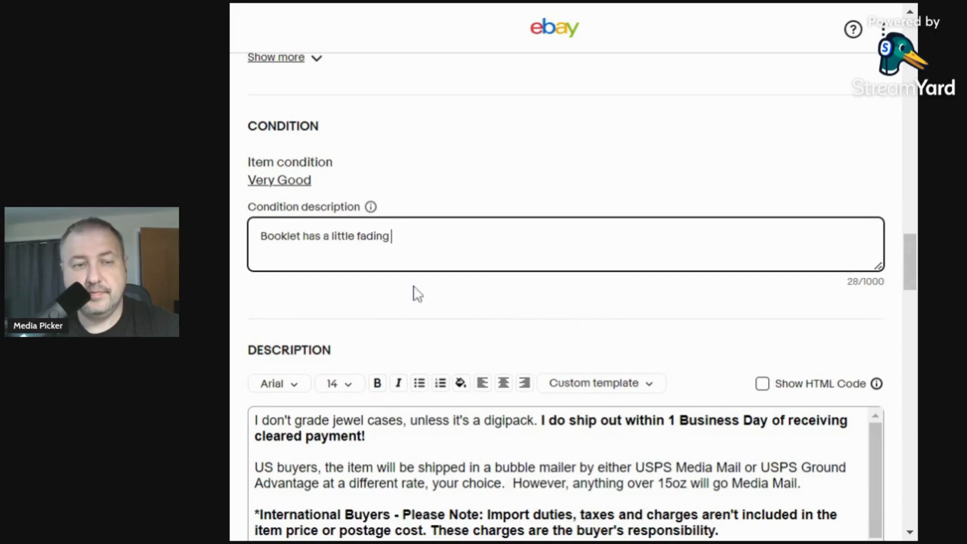
type("newon the inside ne")
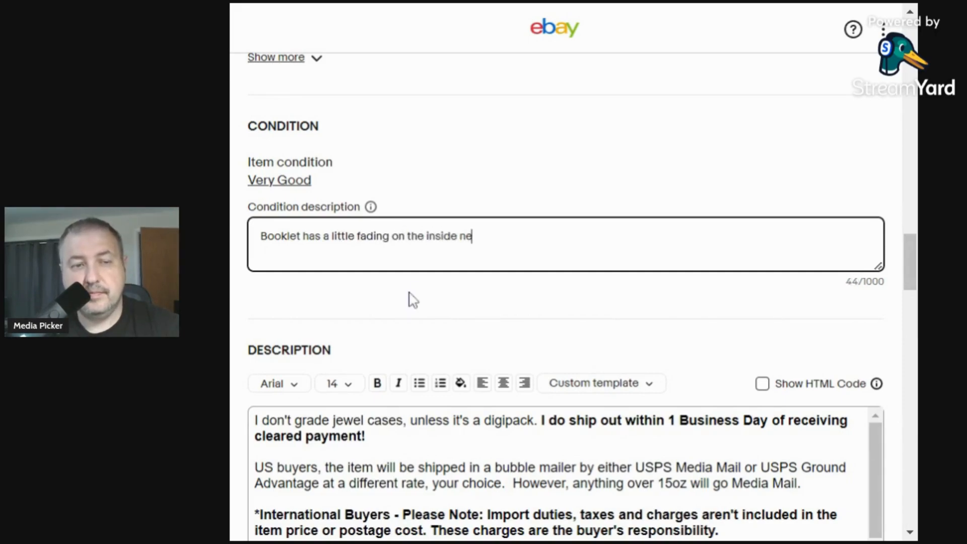
type("ar the spine")
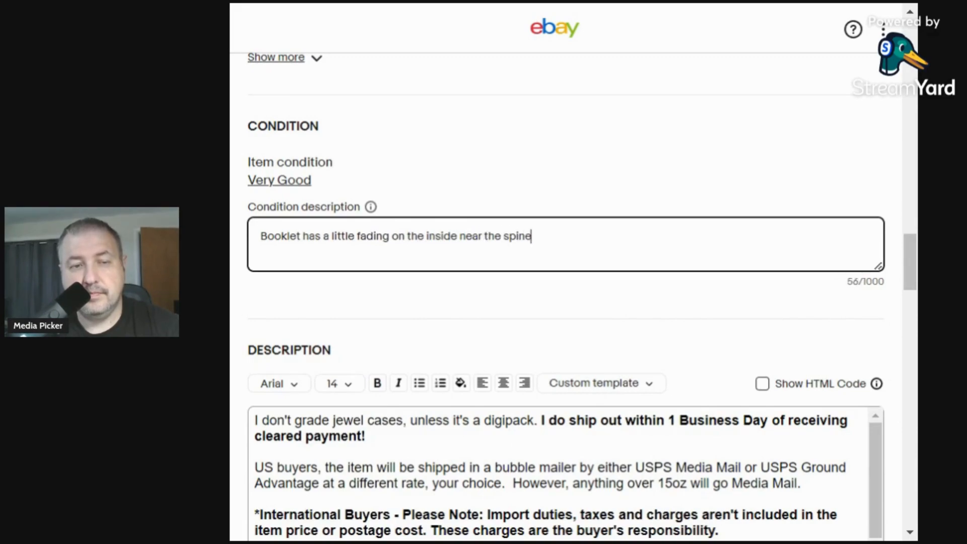
Continue the condition description with the sentence "Back cover artwork has a few small dents."
type(". C")
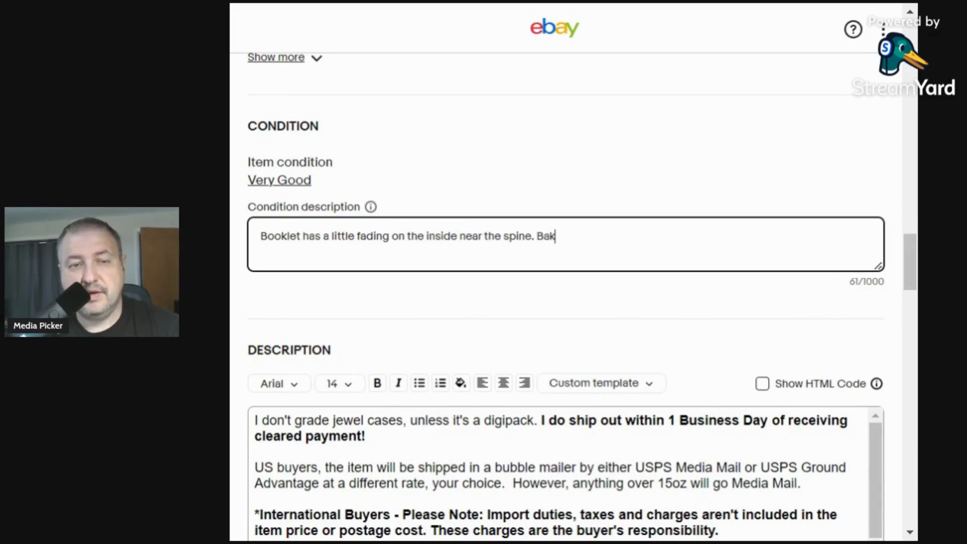
type("ack c")
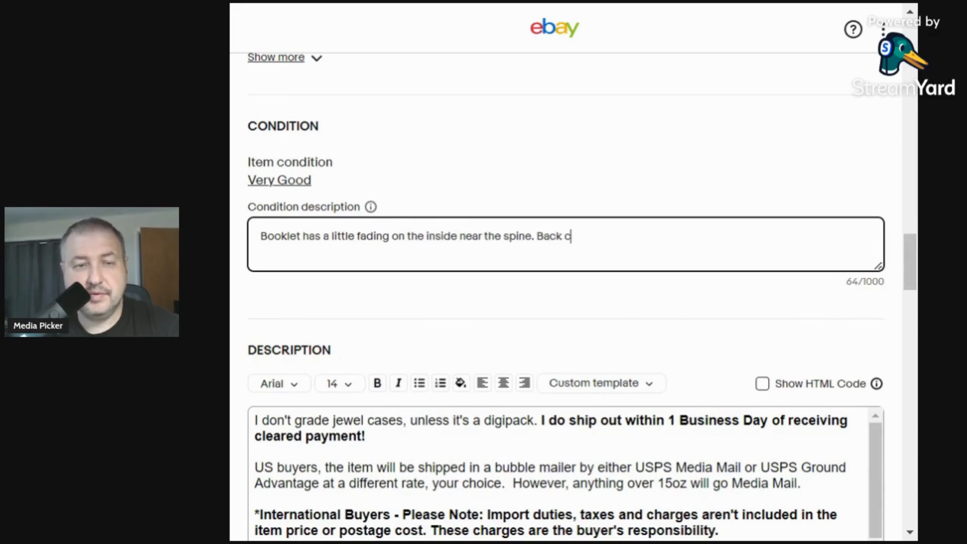
type("over")
type("owr")
key("BackSpace")
key("BackSpace")
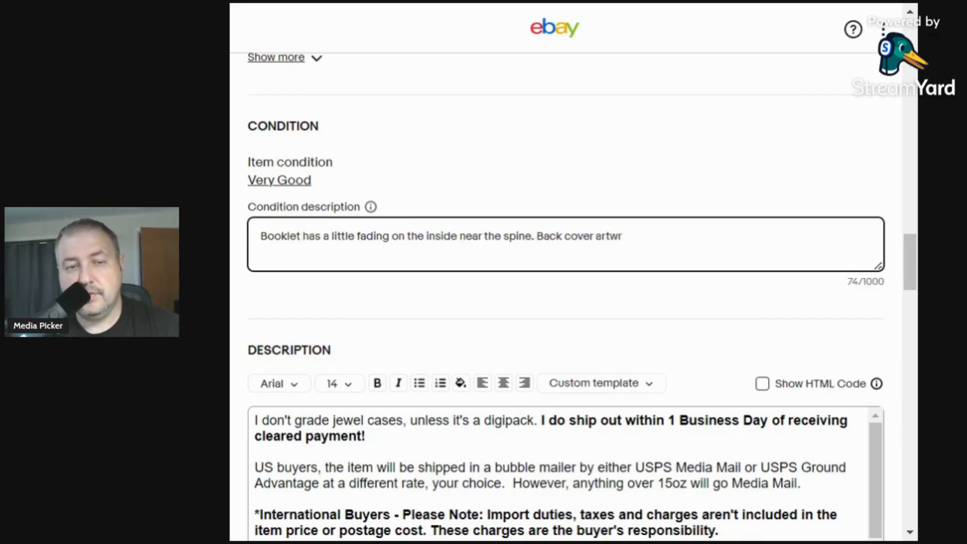
type("ork has")
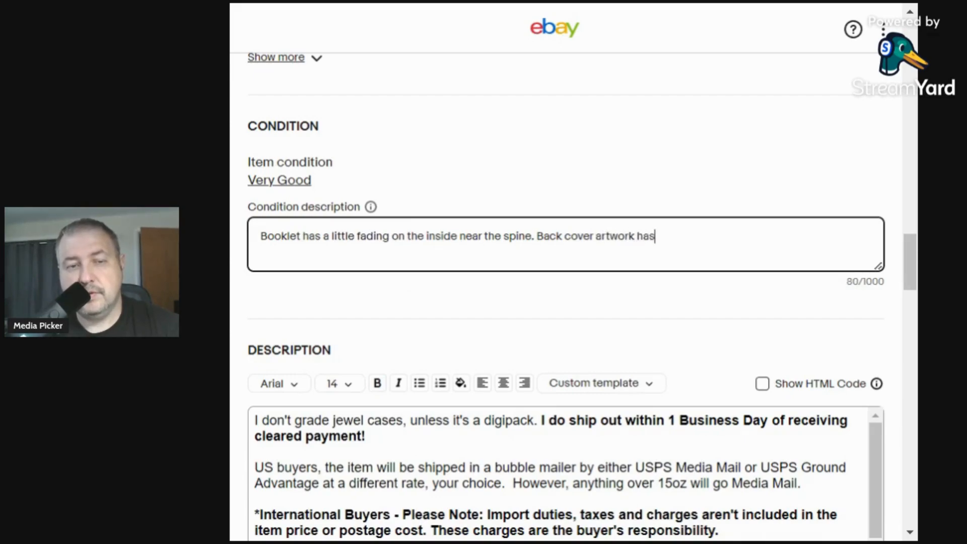
type(" a few sma")
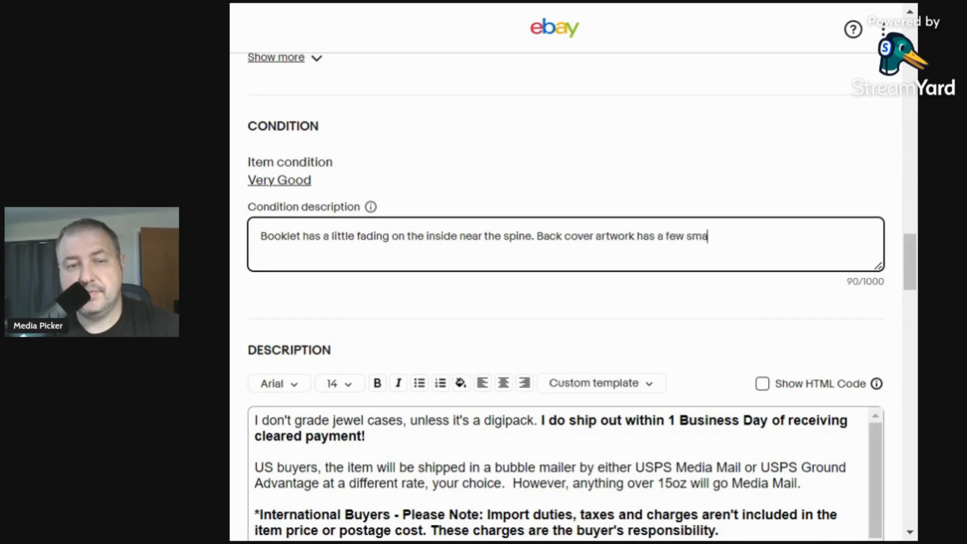
type("ll dents. CD ha")
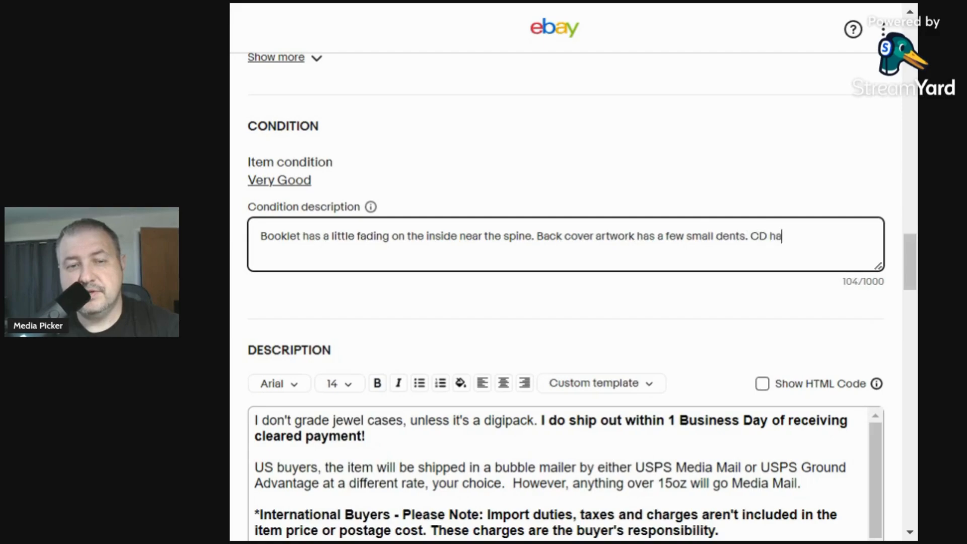
Complete the condition description with "CD has a few scratches. I don't grade jewel cases."
type("s a few ")
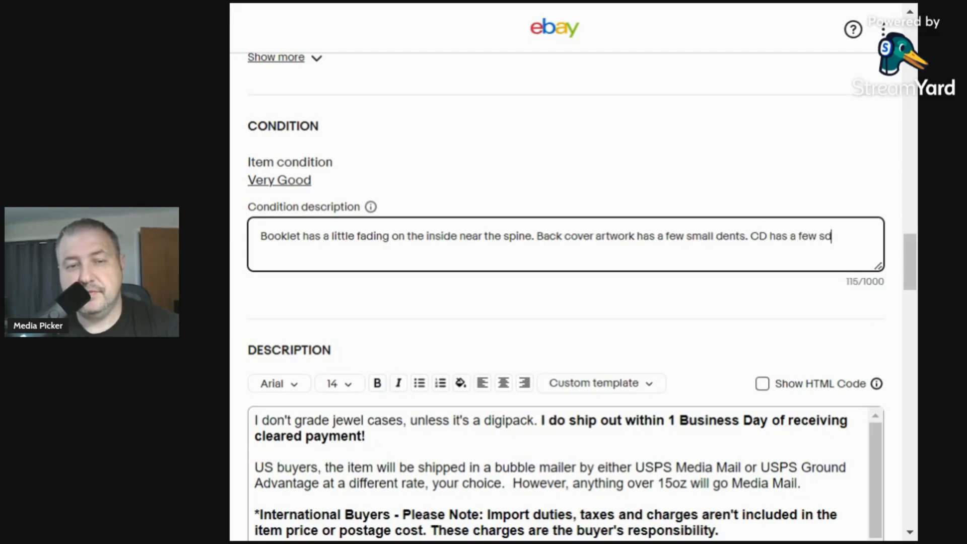
type("sdratches. I do")
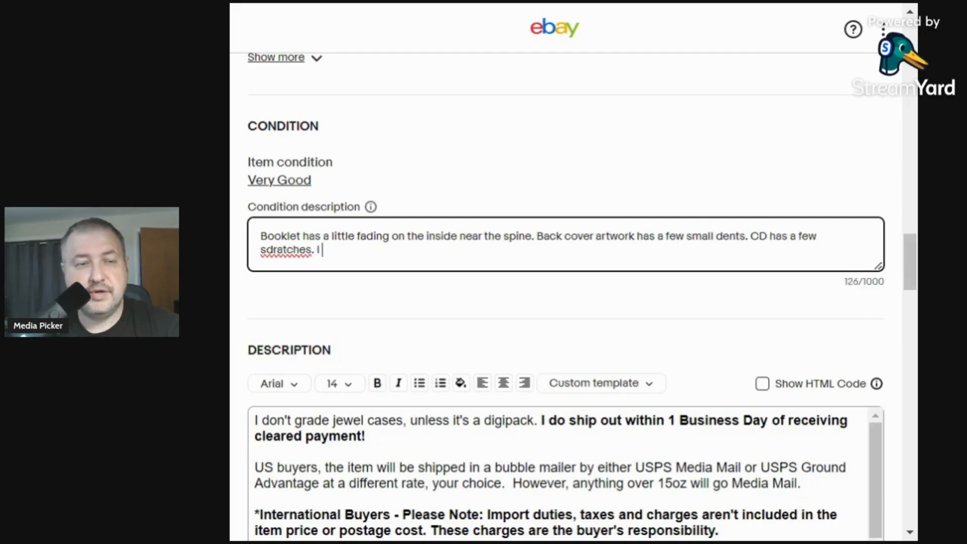
key("BackSpace")
key("BackSpace")
key("BackSpace")
key("BackSpace")
key("BackSpace")
key("BackSpace")
key("BackSpace")
key("BackSpace")
key("BackSpace")
key("BackSpace")
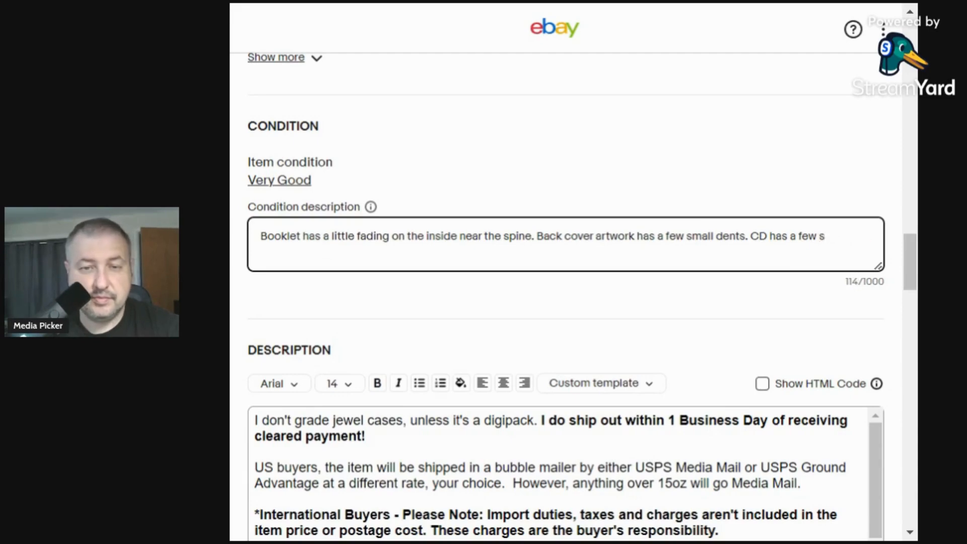
type("cratches. I ")
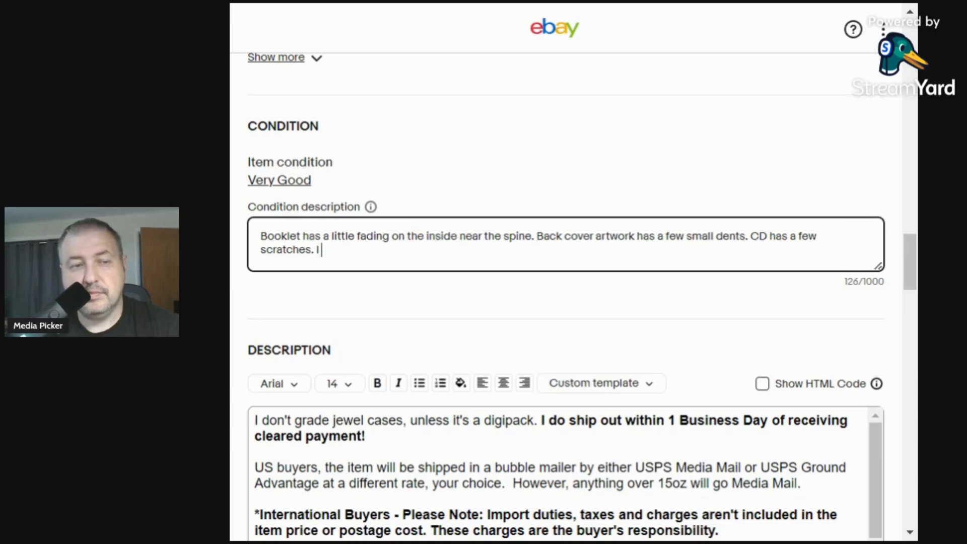
type("don't gra")
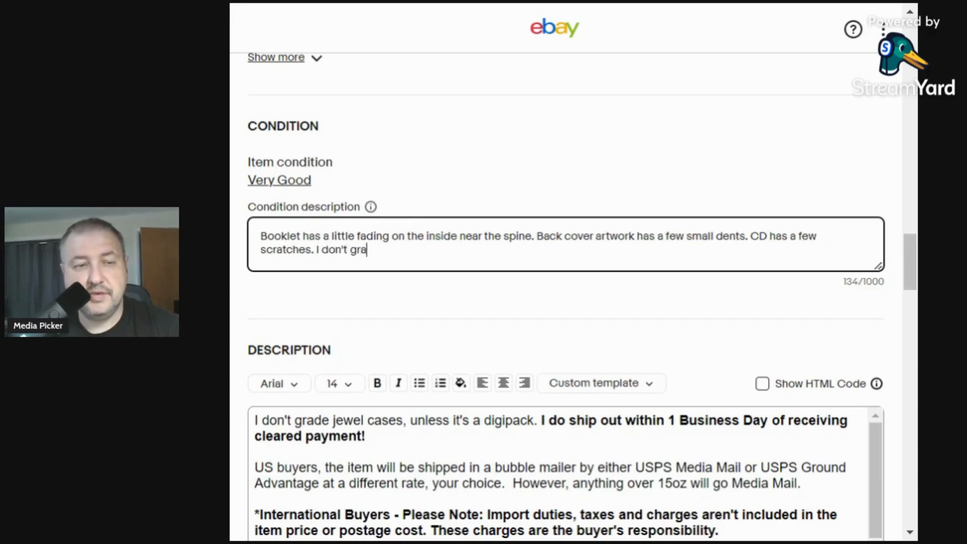
type("de jewel ca")
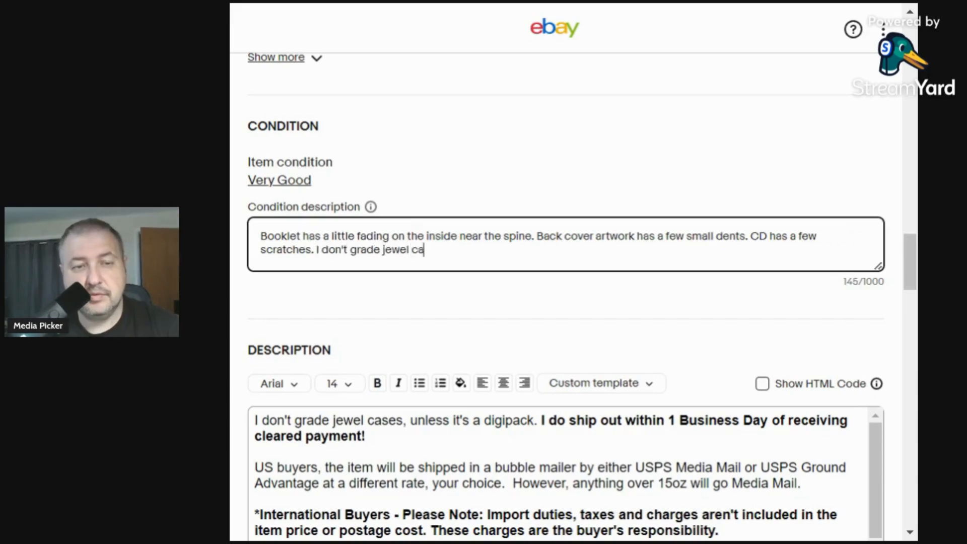
type("ses.")
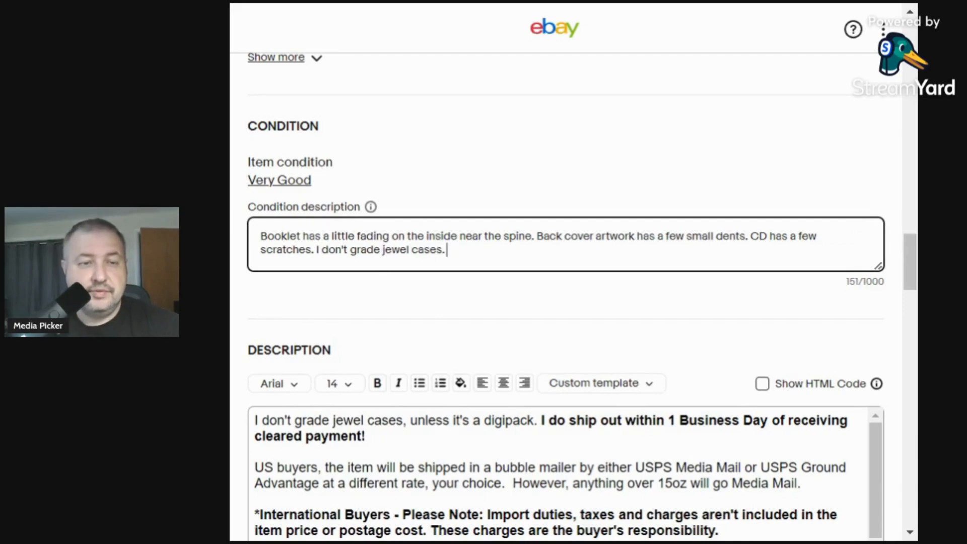
Copy the booklet, back cover and CD condition sentences into the item description, above the sentence about not grading jewel cases
left_click_drag(313, 250, 260, 237)
key("ctrl+c")
scroll(261, 237, "down", 3)
left_click(255, 233)
key("Return")
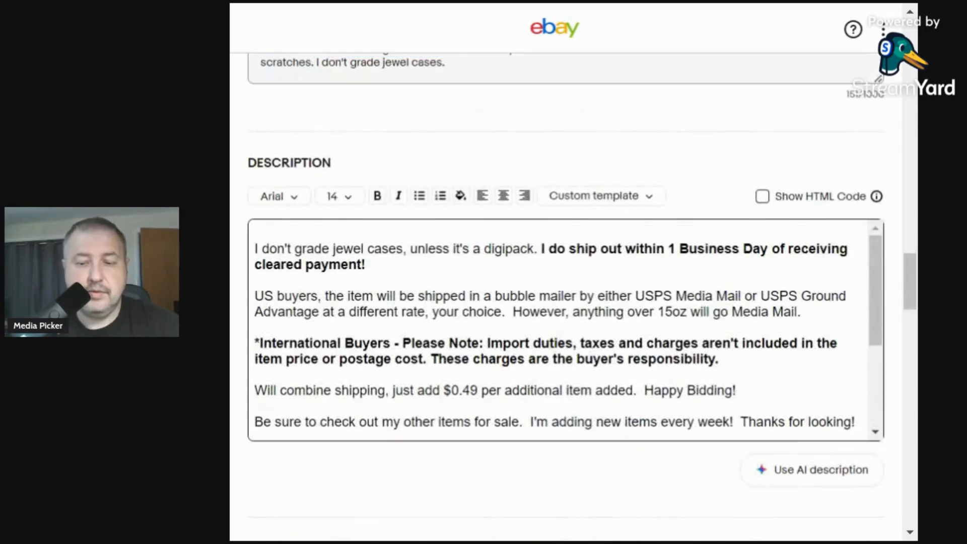
key("ctrl+v")
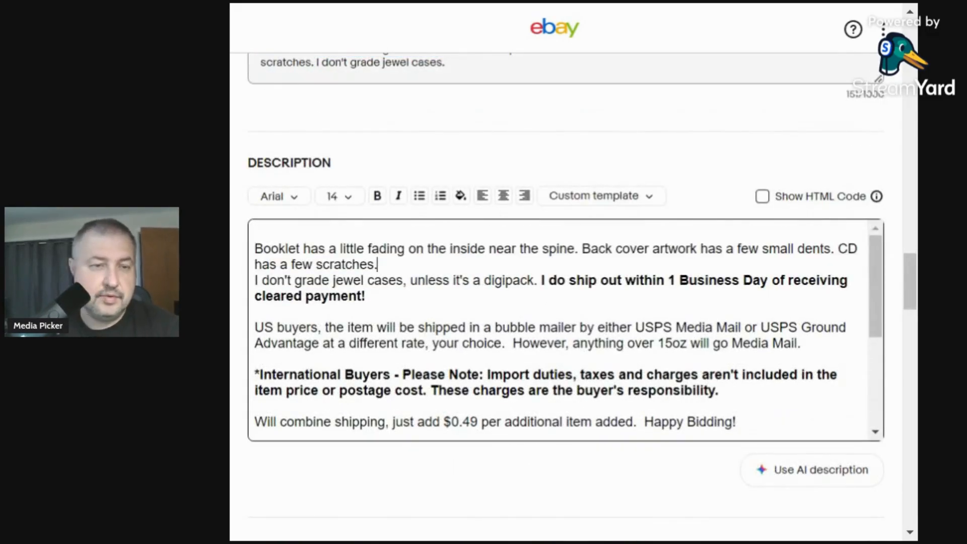
Remove the blank line at the top of the item description and add one above the sentence about not grading jewel cases
key("Delete")
key("Down")
key("Down")
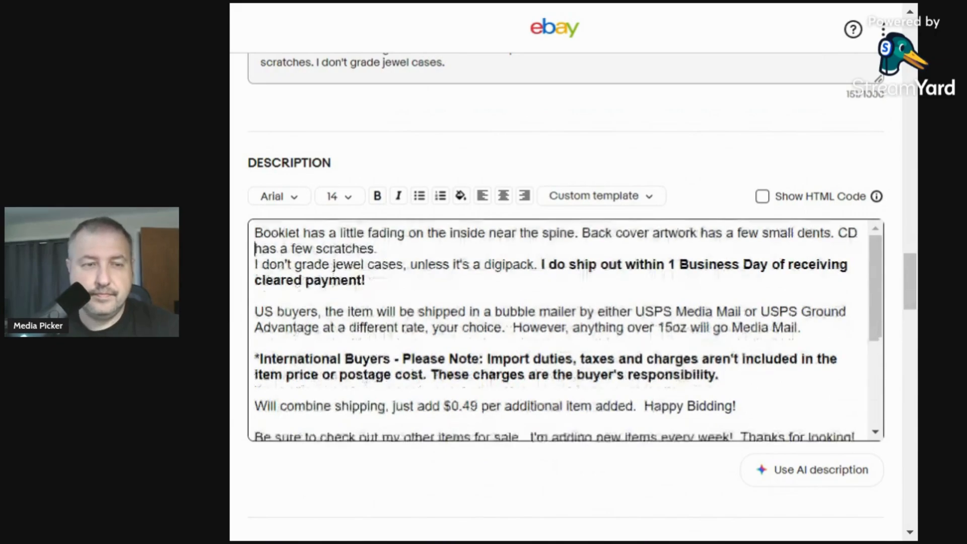
key("Return")
scroll(559, 328, "down", 4)
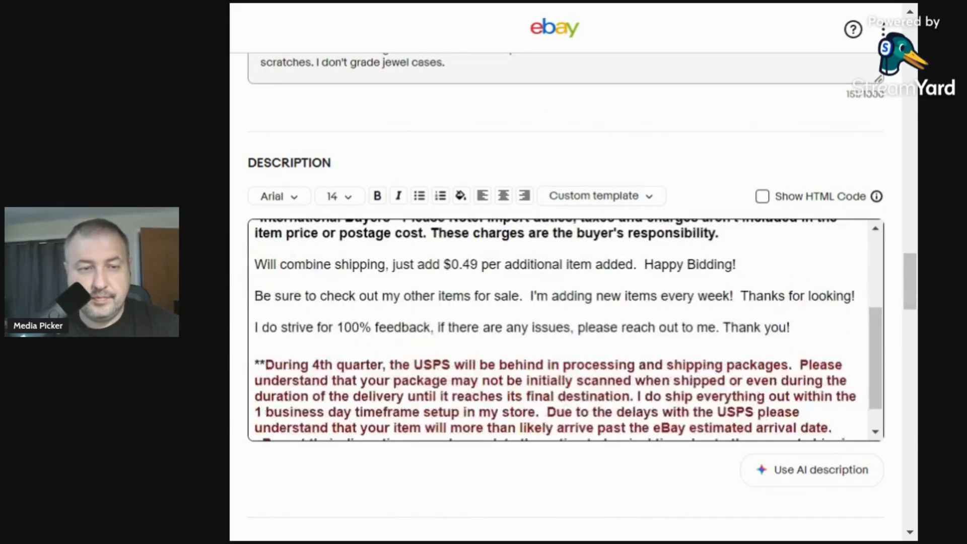
Set the listing's Buy It Now price to $3.49
scroll(240, 290, "down", 9)
left_click(293, 205)
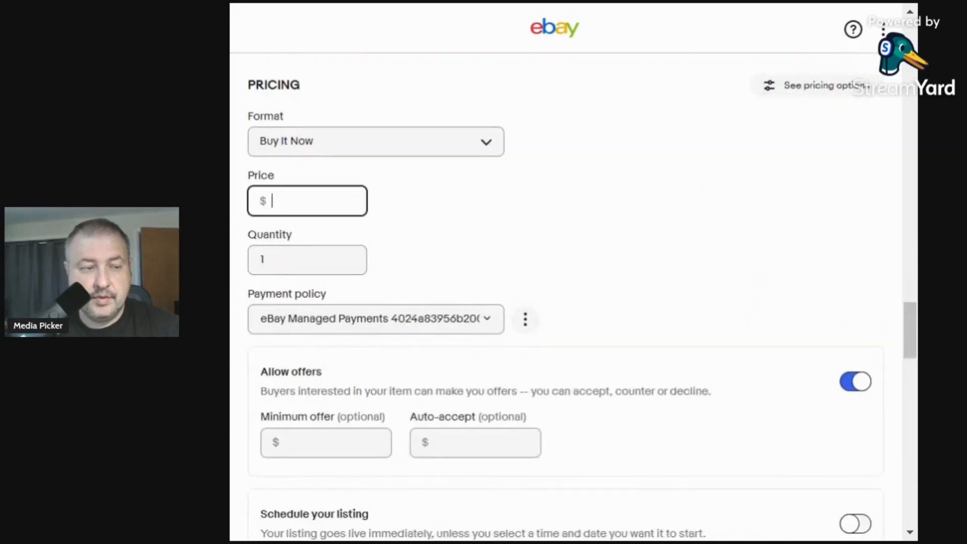
type("3.49")
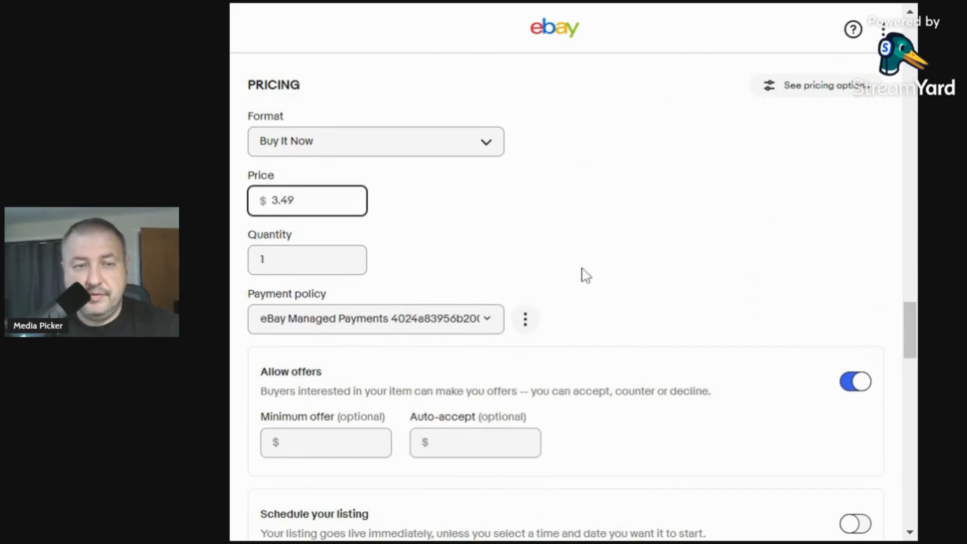
left_click(533, 231)
Turn on the general campaign promotion for the listing and set its ad rate to 4%
scroll(536, 232, "down", 5)
scroll(535, 233, "down", 15)
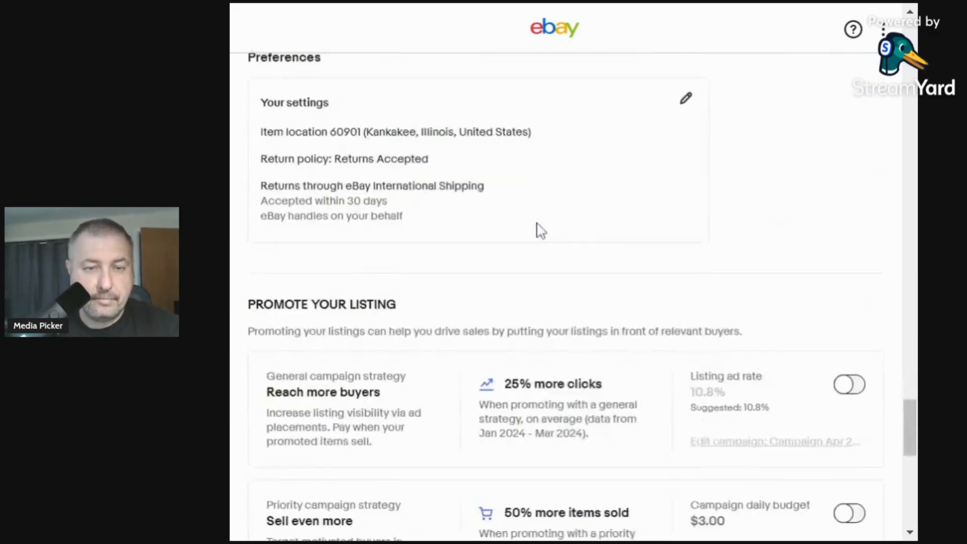
left_click(850, 199)
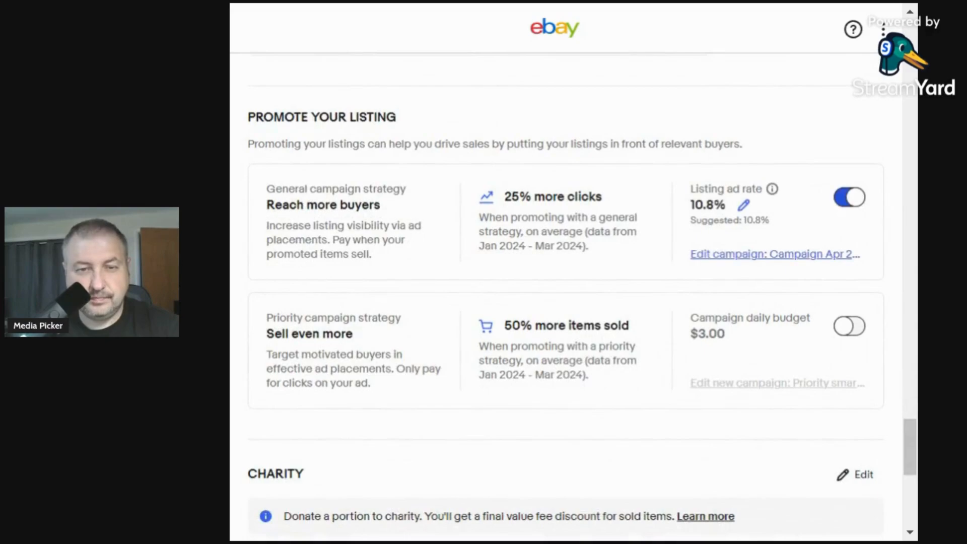
left_click(743, 216)
key("BackSpace")
key("BackSpace")
key("BackSpace")
key("BackSpace")
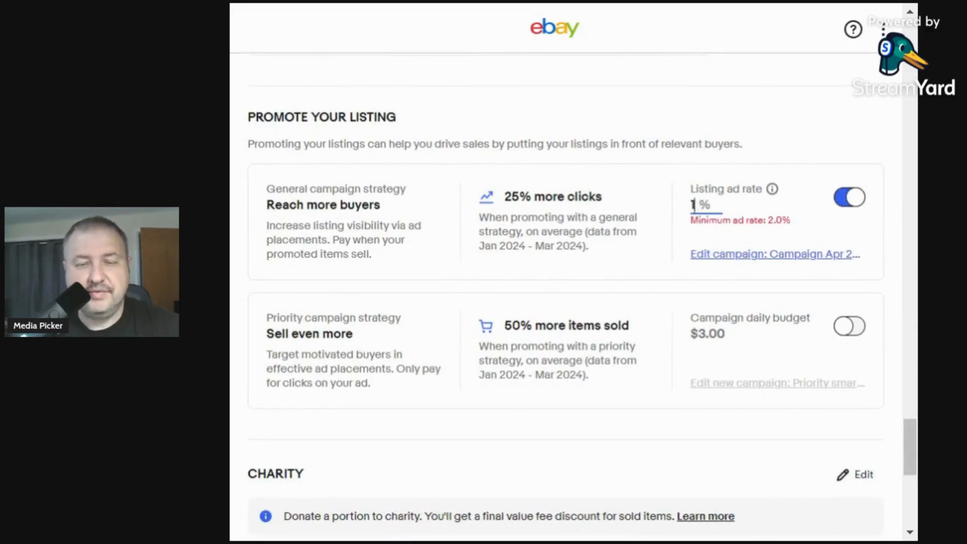
type("4")
mouse_move(254, 313)
left_mouse_down()
mouse_move(408, 309)
mouse_move(454, 272)
mouse_move(534, 279)
left_mouse_up()
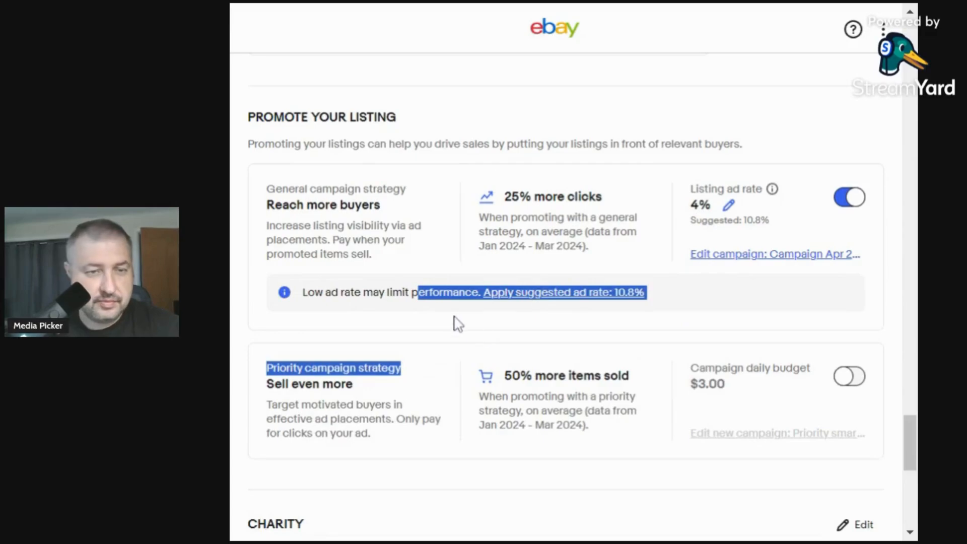
left_click(435, 326)
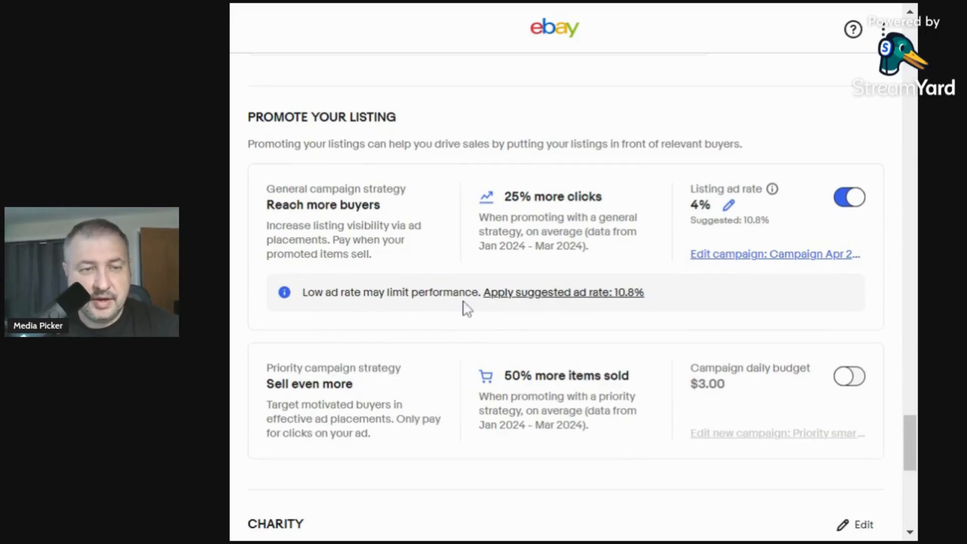
Check the completed listing from its photos through to the end and save it as a draft
scroll(464, 307, "down", 10)
scroll(437, 278, "up", 20)
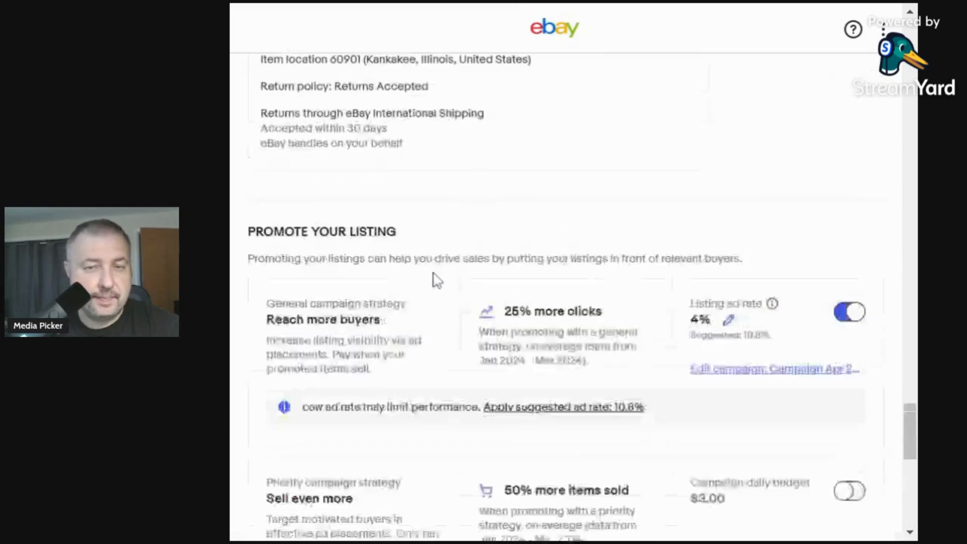
scroll(436, 278, "up", 3)
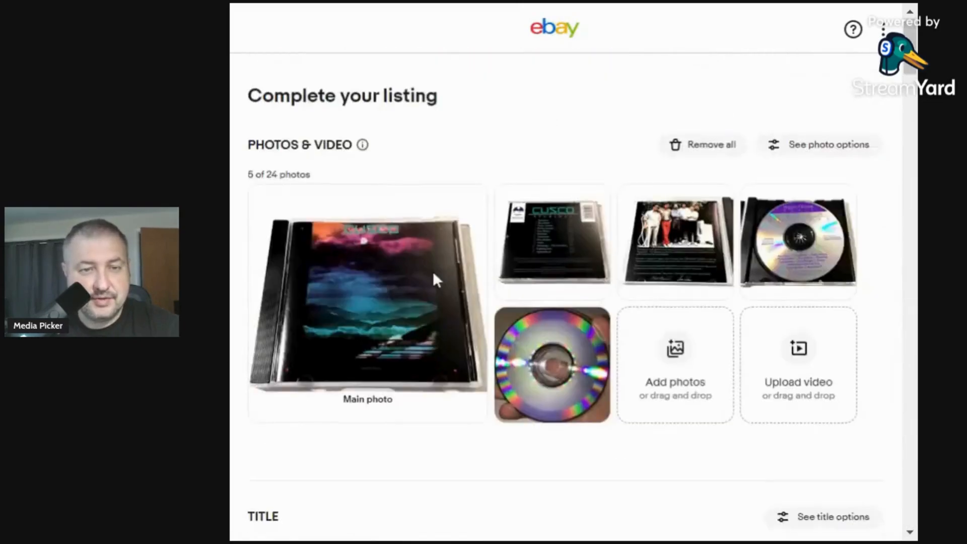
scroll(433, 272, "down", 20)
left_click(488, 305)
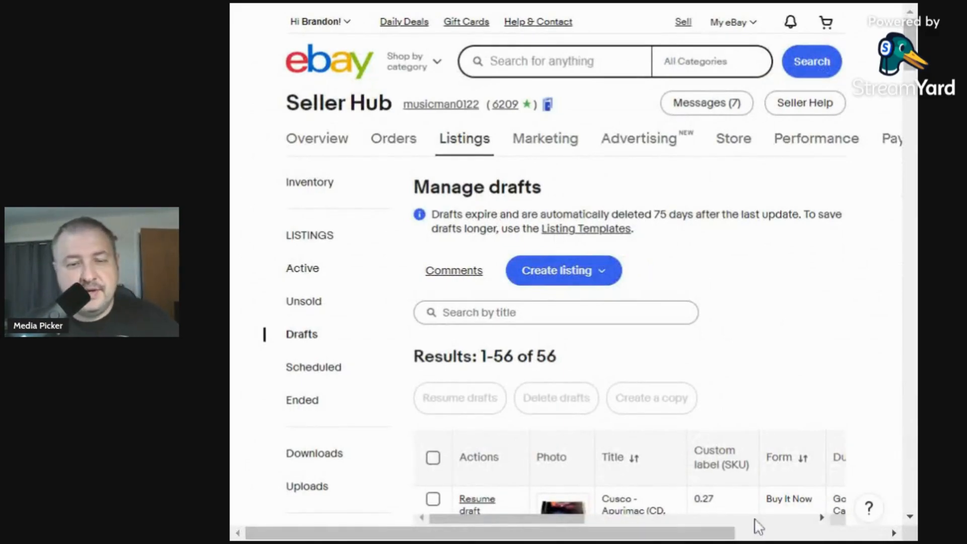
Examine the newly saved CD draft in the drafts list, including its title, SKU, price, shipping cost and dates
left_click(770, 536)
scroll(778, 474, "down", 3)
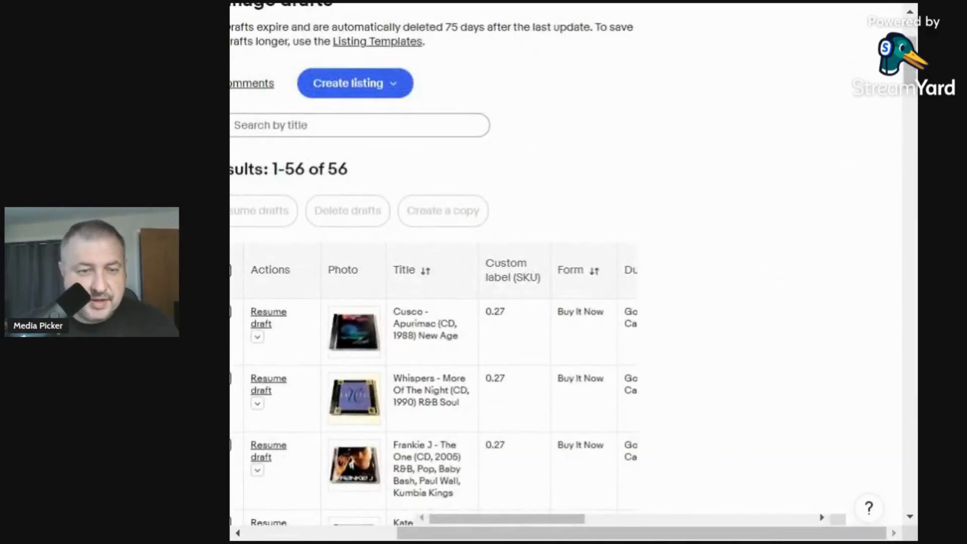
left_click_drag(589, 519, 769, 509)
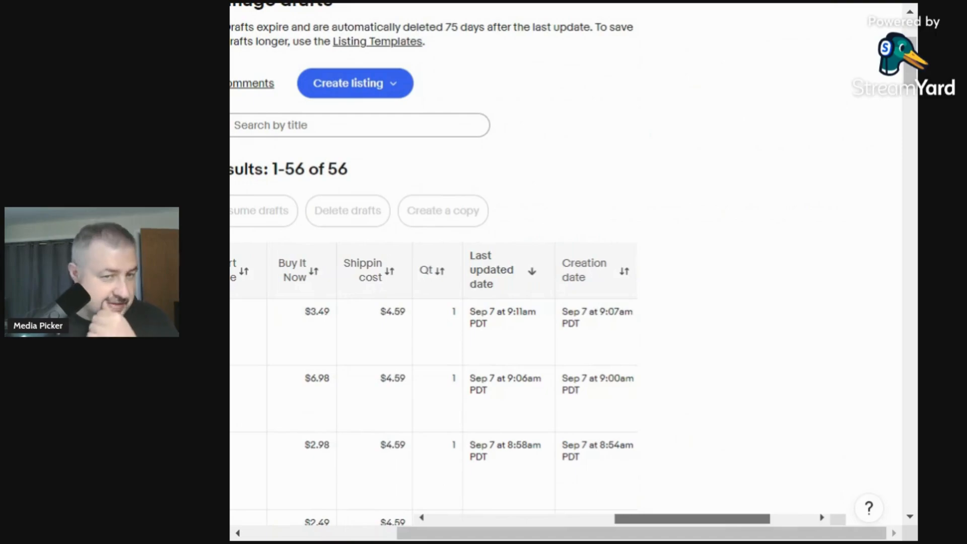
left_click_drag(741, 518, 466, 534)
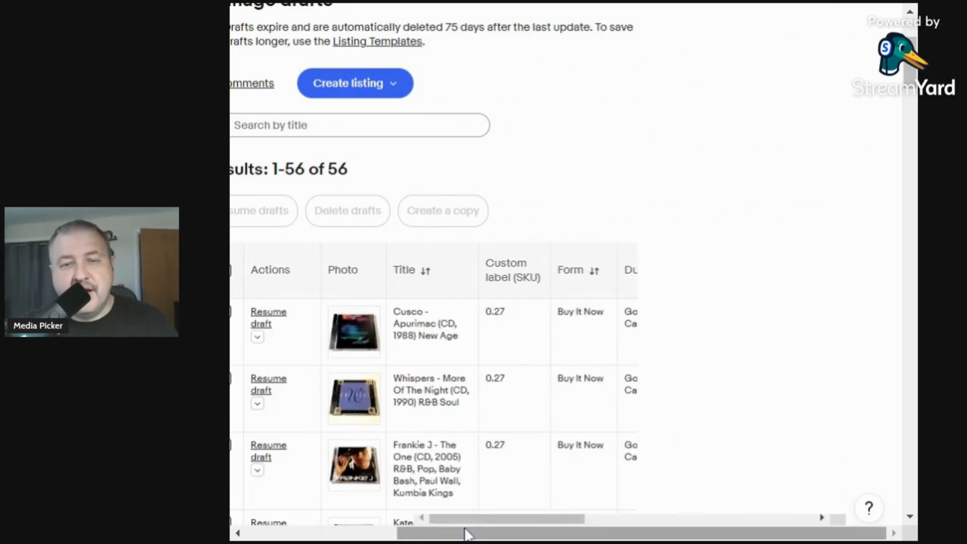